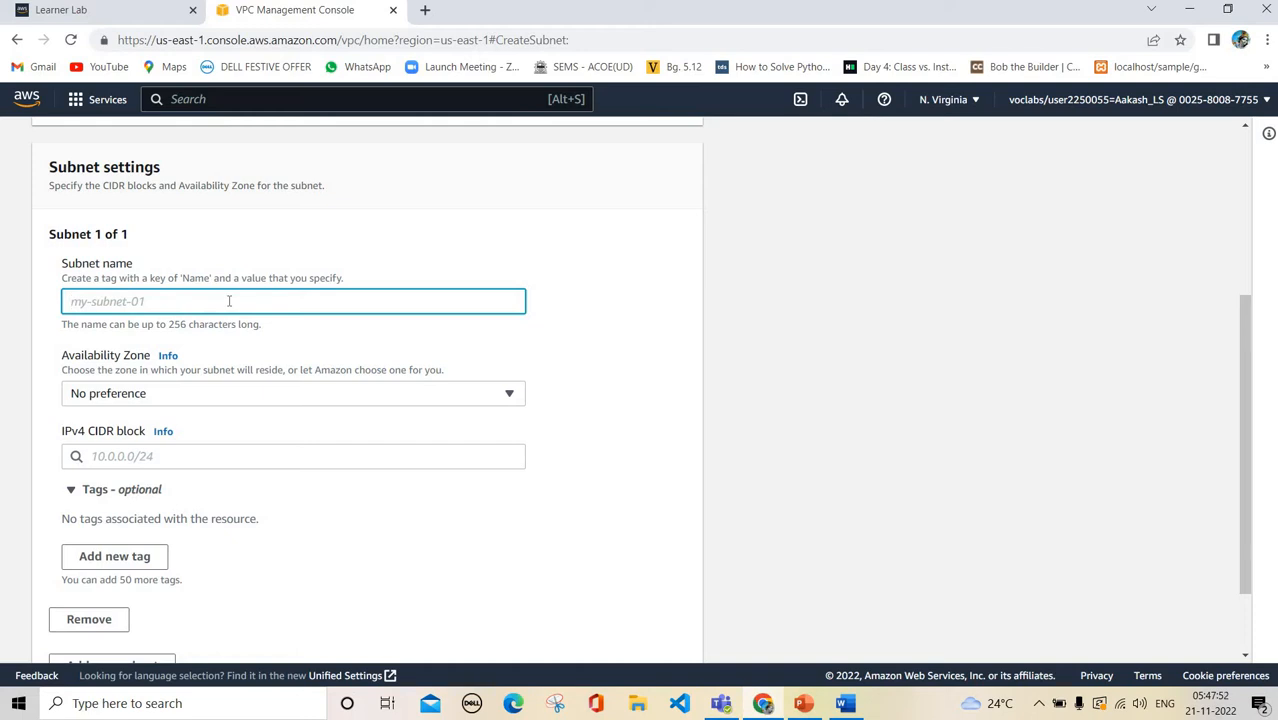
# Name the subnet PublicSubnet, place it in us-east-1a, and give it CIDR 10.0.0.0/24
pyautogui.write('Publ')
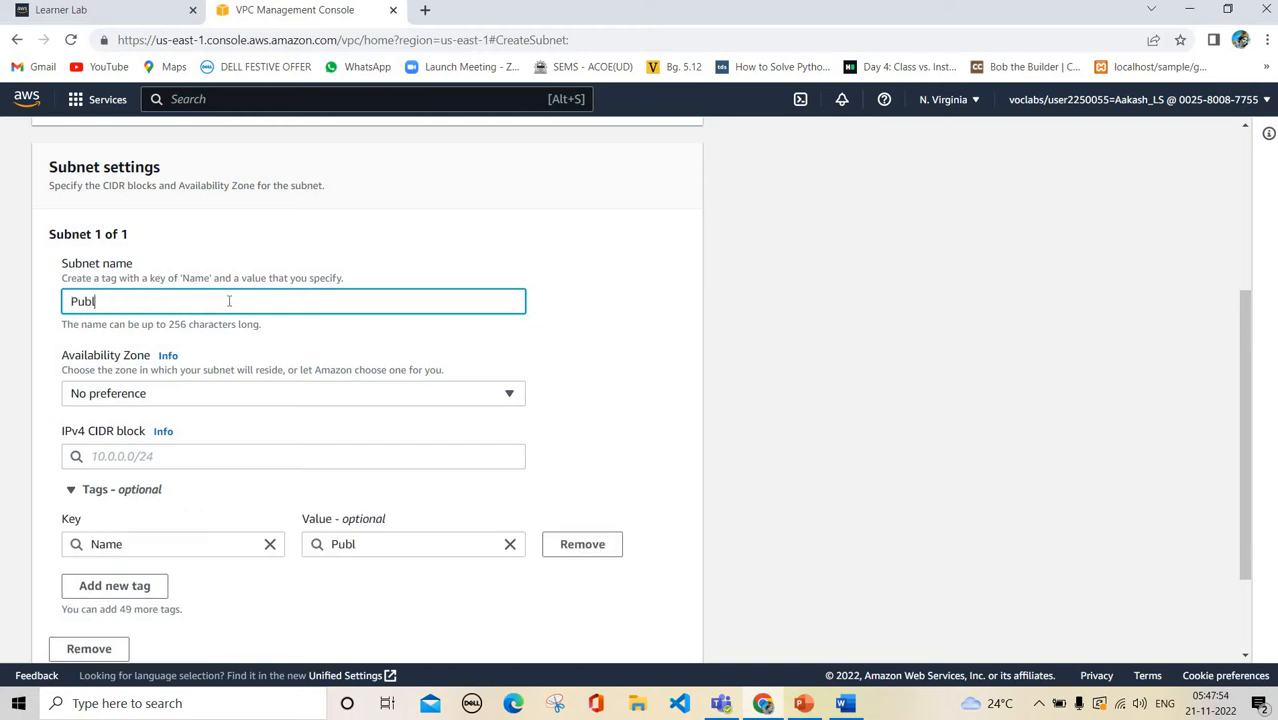
pyautogui.write('icSubnet')
pyautogui.scroll(-1, 243, 305)
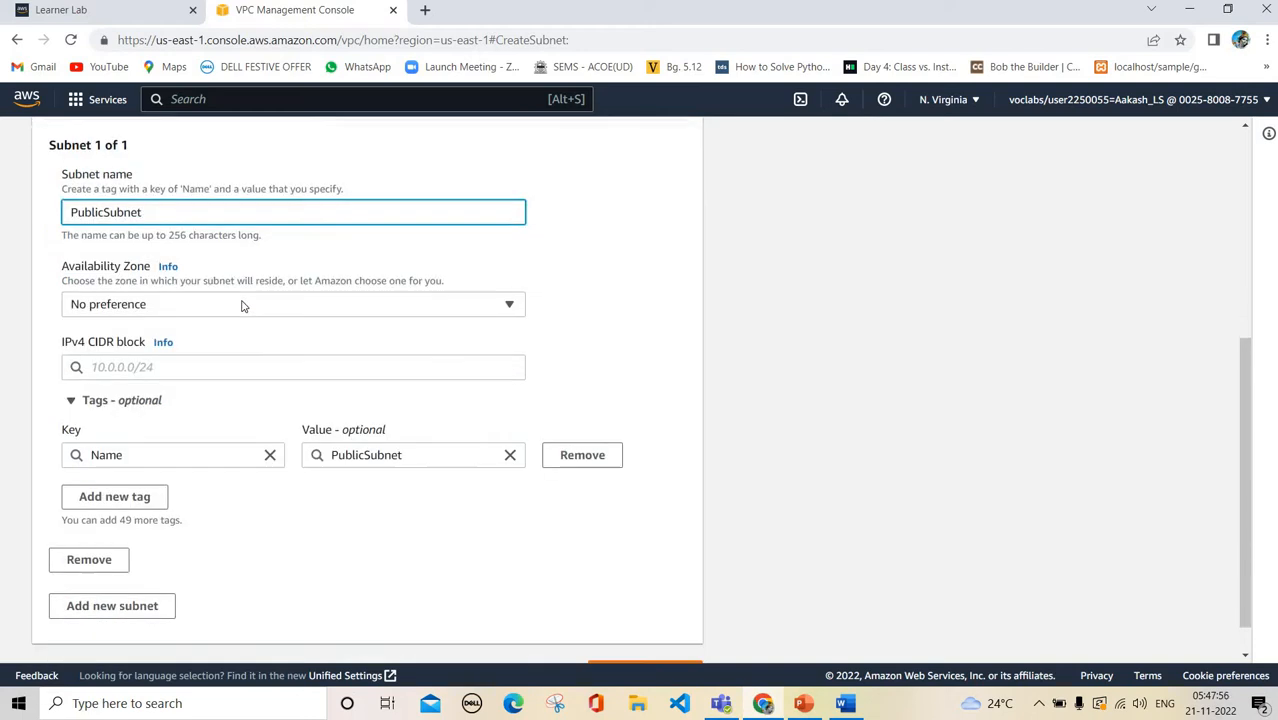
pyautogui.click(245, 305)
pyautogui.click(286, 377)
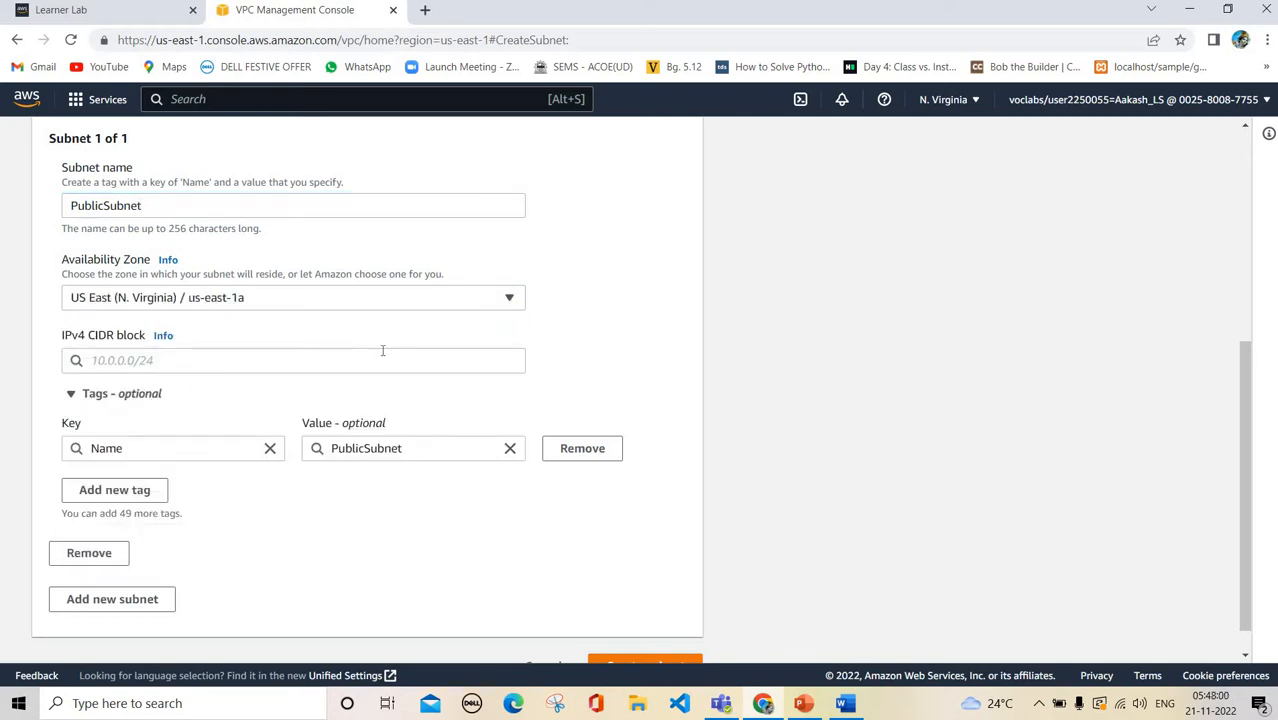
pyautogui.click(382, 351)
pyautogui.write('1')
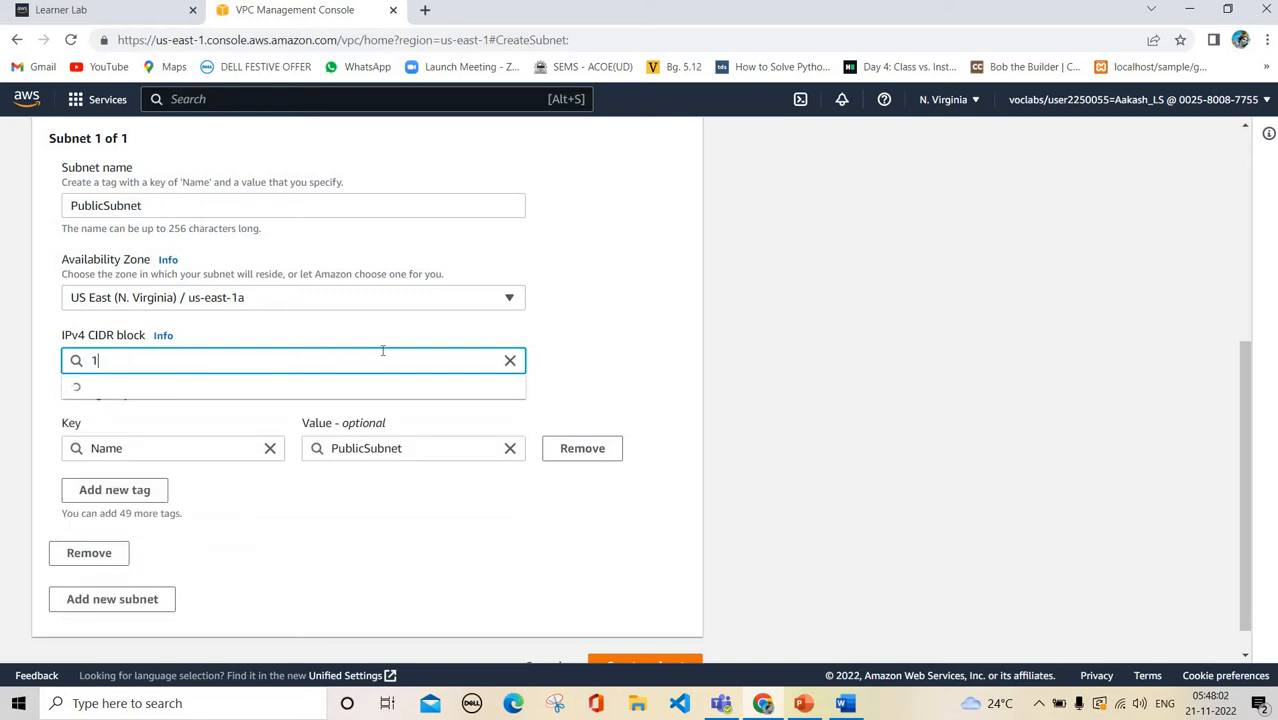
pyautogui.write('0.0.0.0')
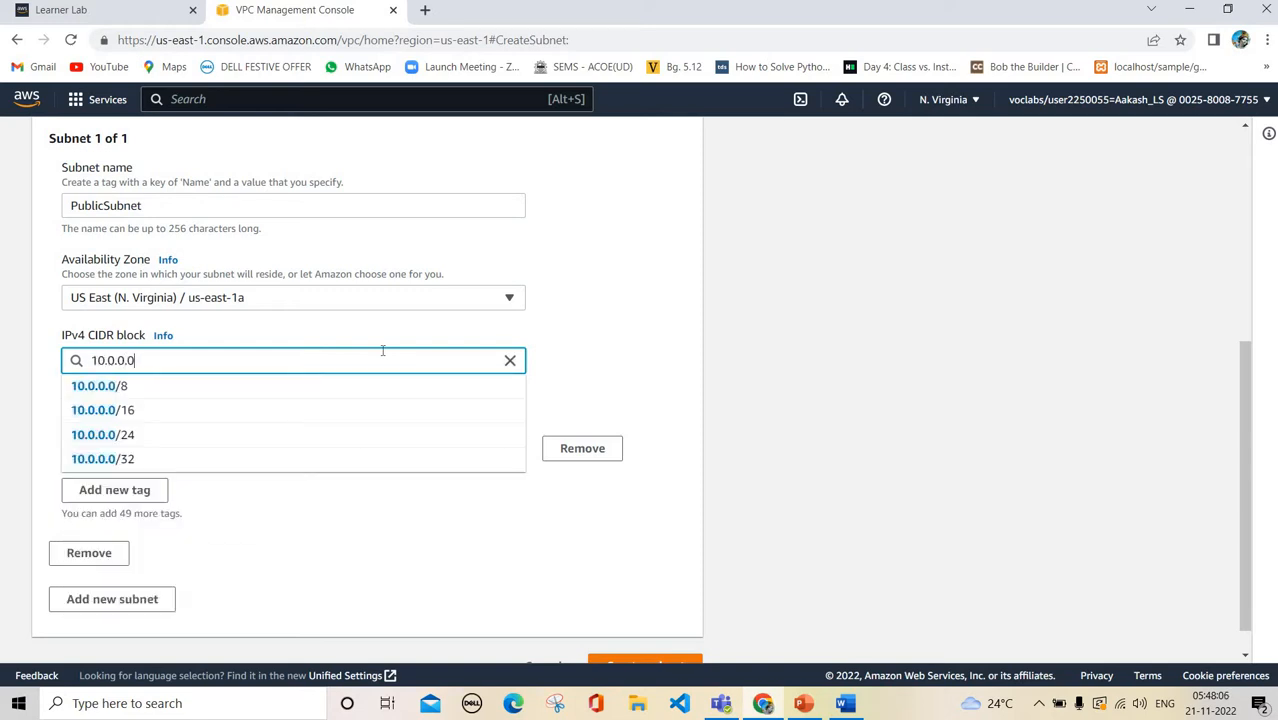
pyautogui.write('/24')
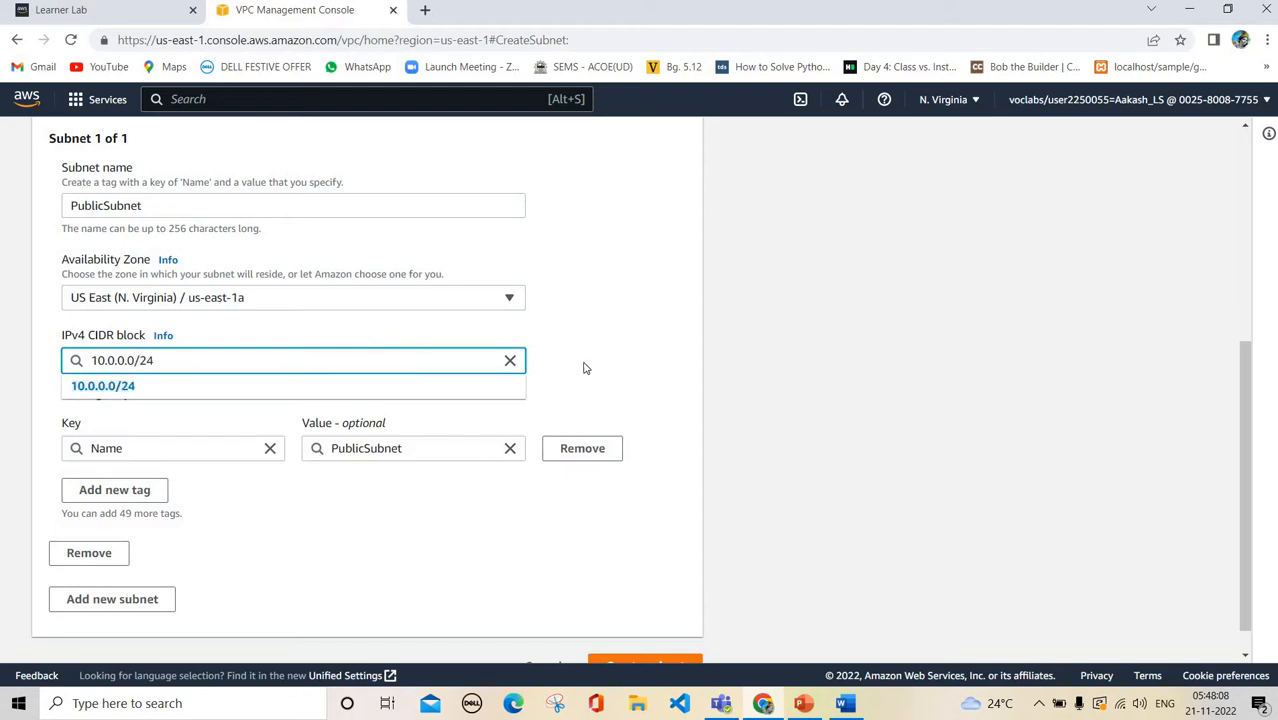
pyautogui.click(585, 368)
pyautogui.scroll(-1, 250, 354)
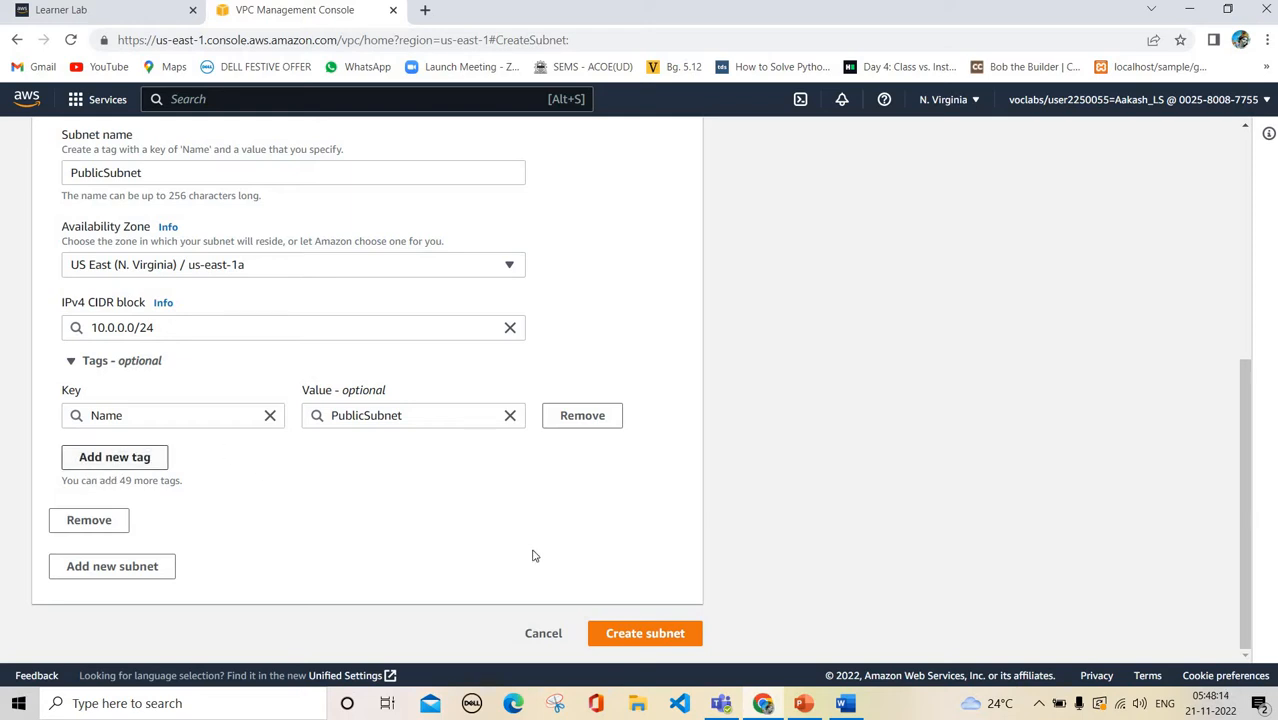
# Create PublicSubnet and select it to view its details
pyautogui.click(648, 633)
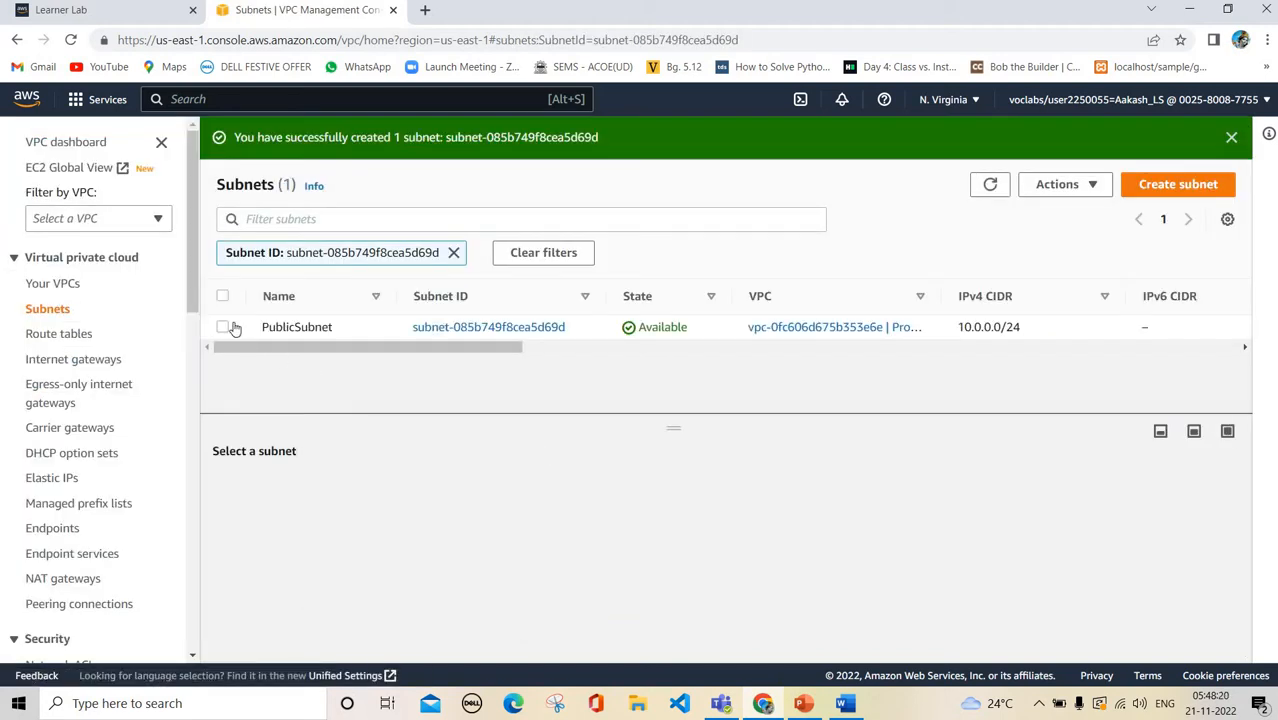
pyautogui.click(233, 329)
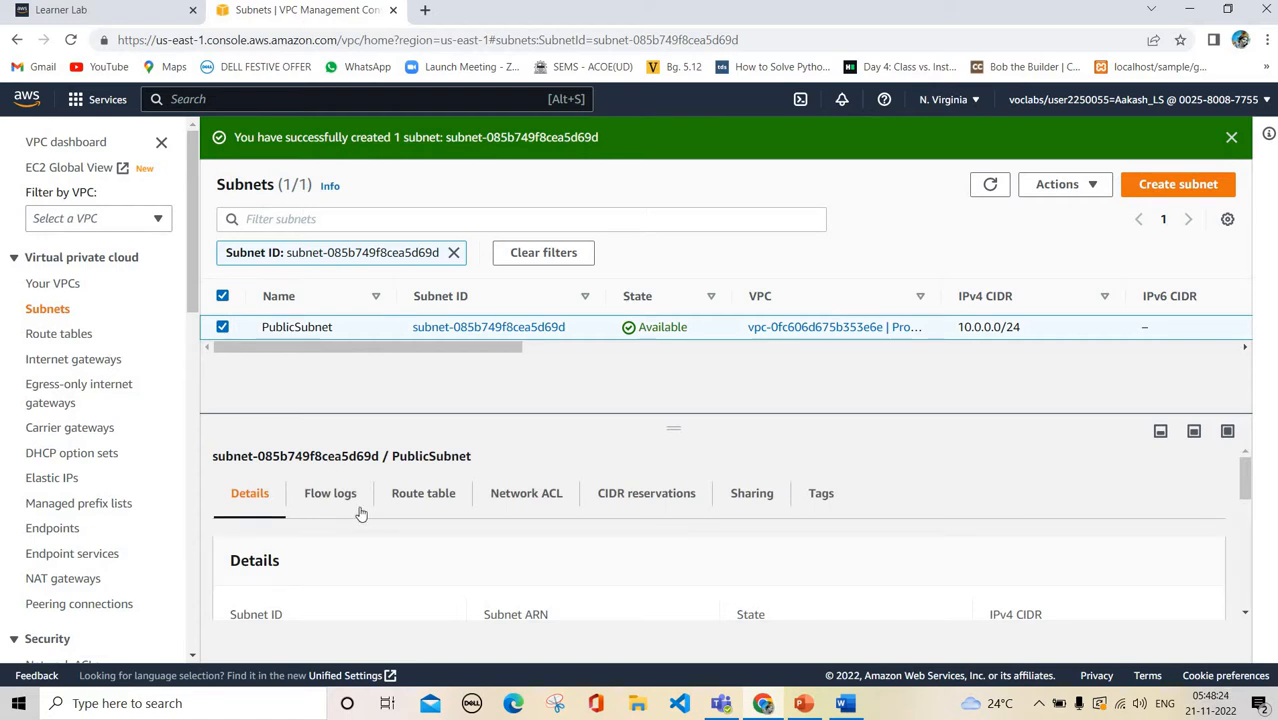
pyautogui.scroll(-2, 382, 545)
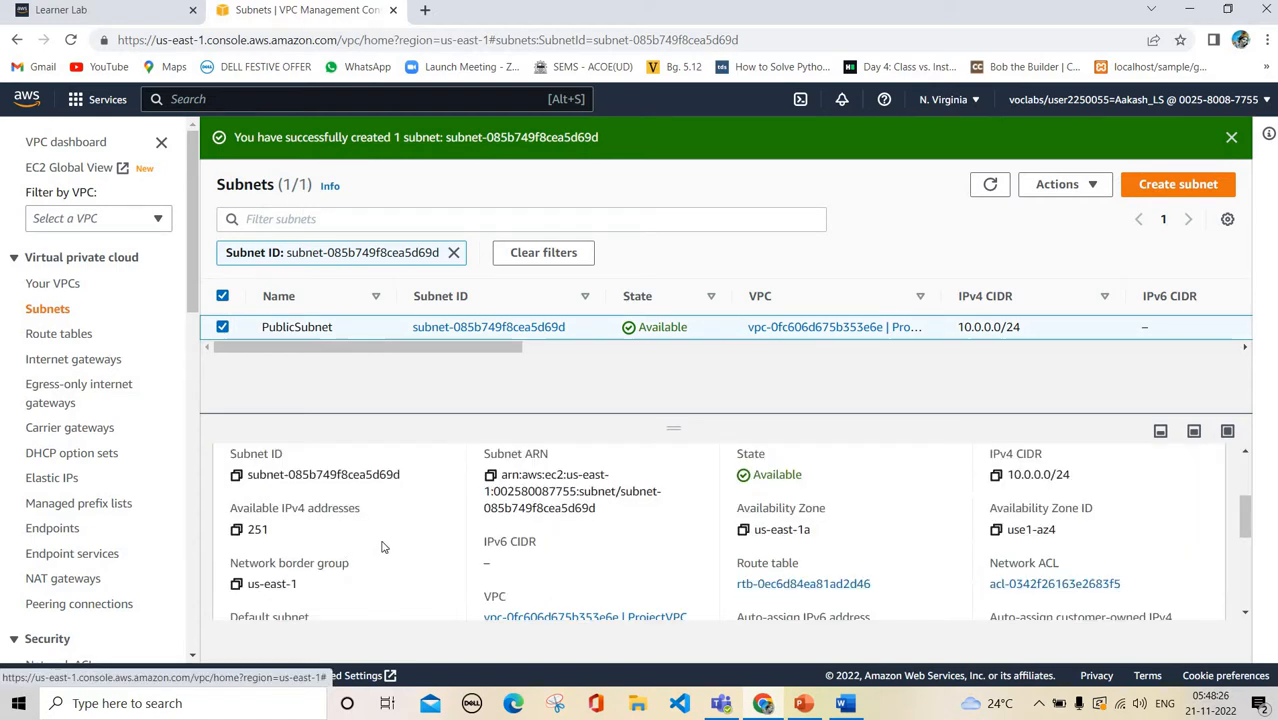
pyautogui.scroll(2, 351, 507)
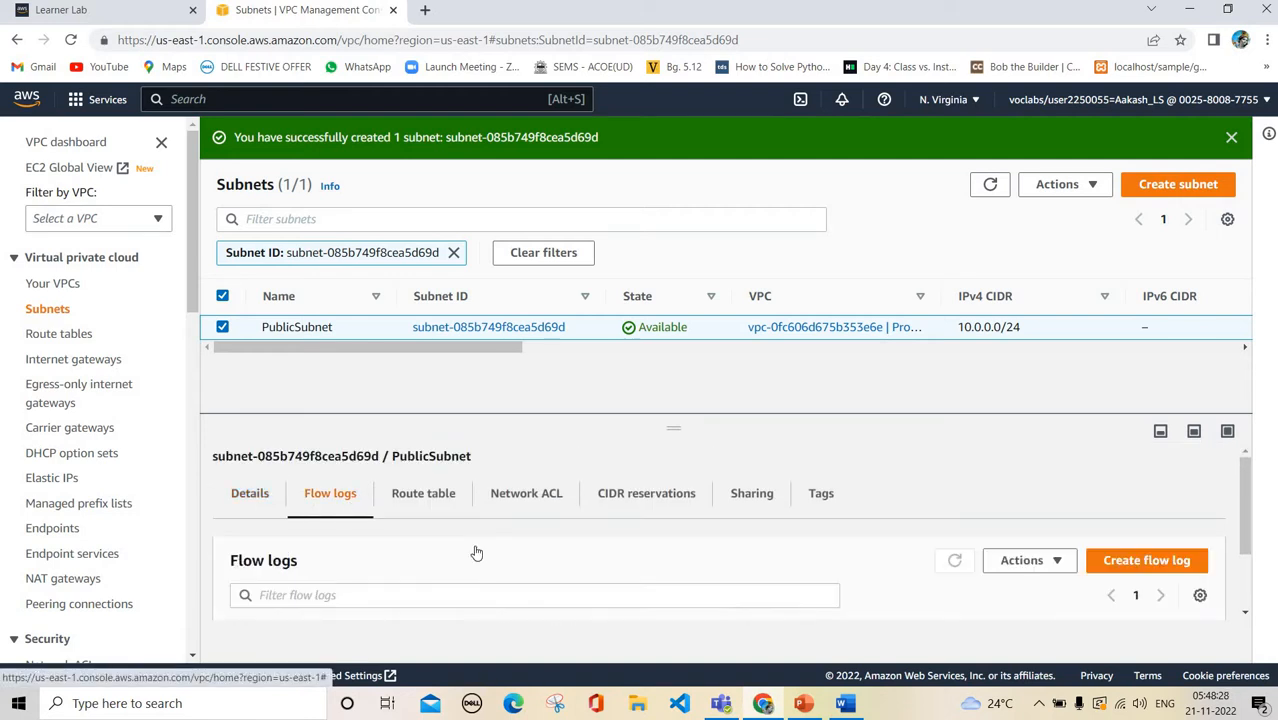
pyautogui.scroll(-1, 476, 551)
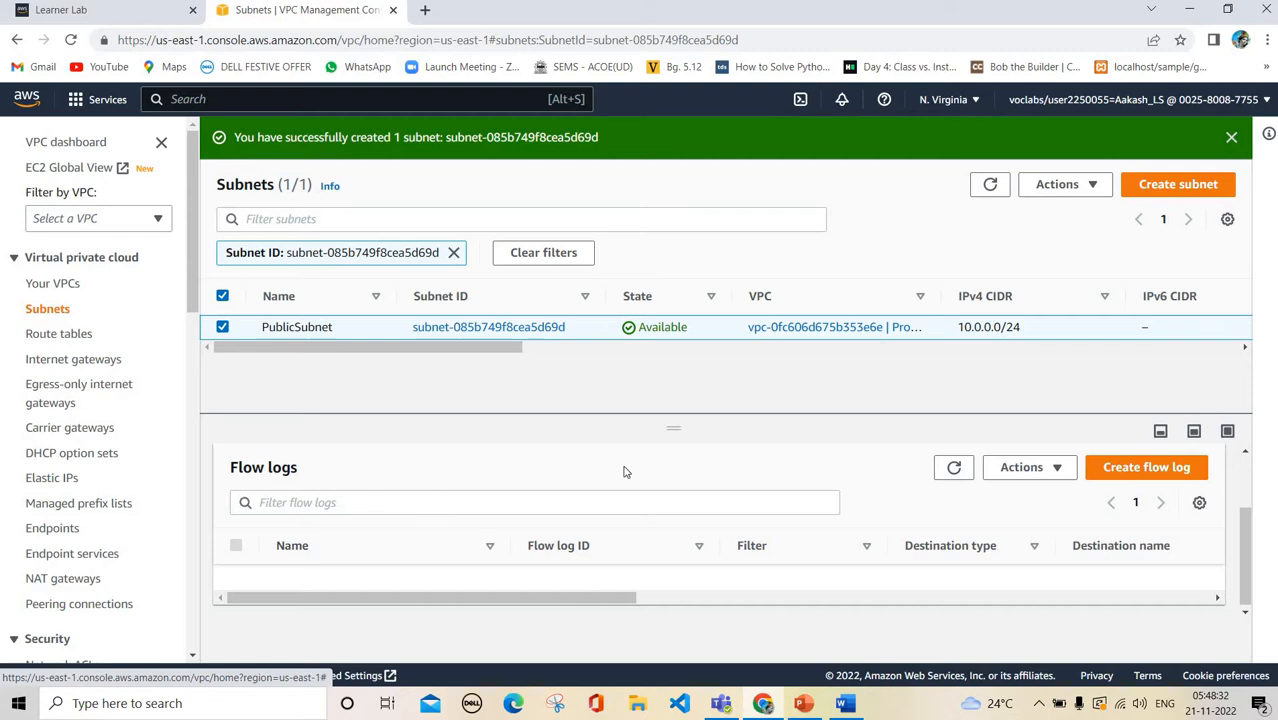
# Review PublicSubnet's route table, network ACL, CIDR reservations and sharing tabs, then start another subnet
pyautogui.click(222, 327)
pyautogui.click(222, 327)
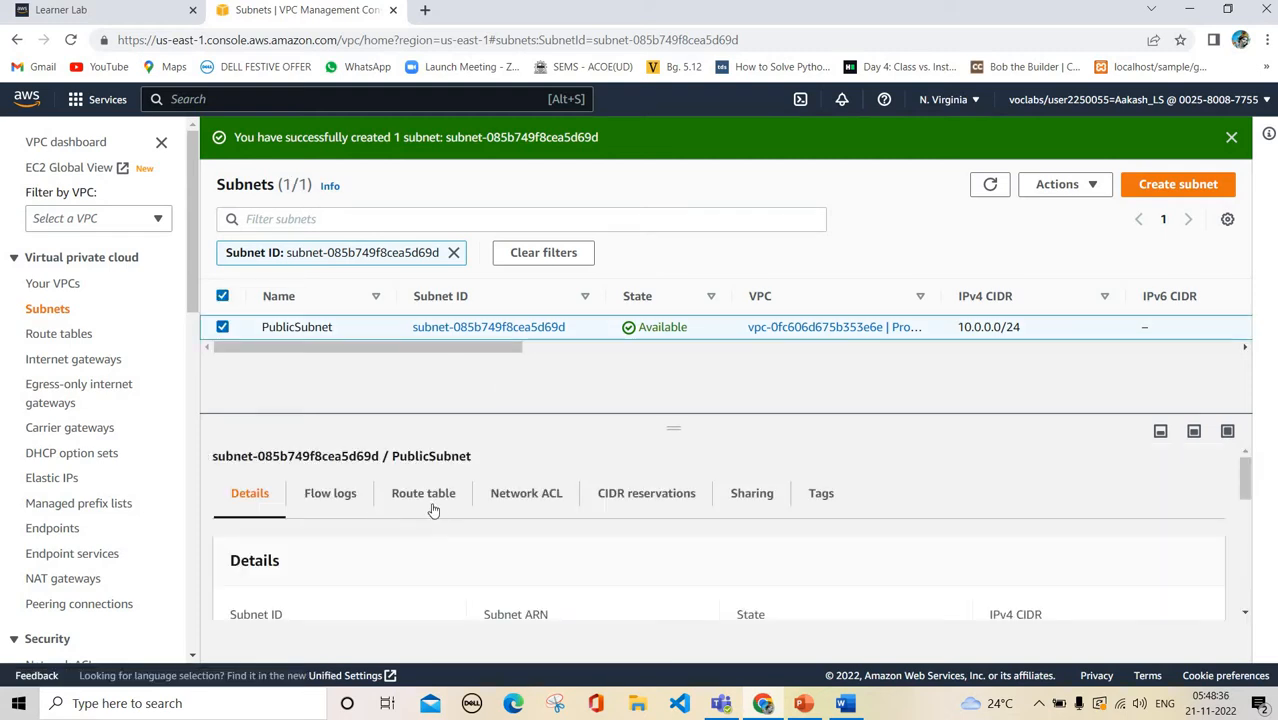
pyautogui.click(437, 508)
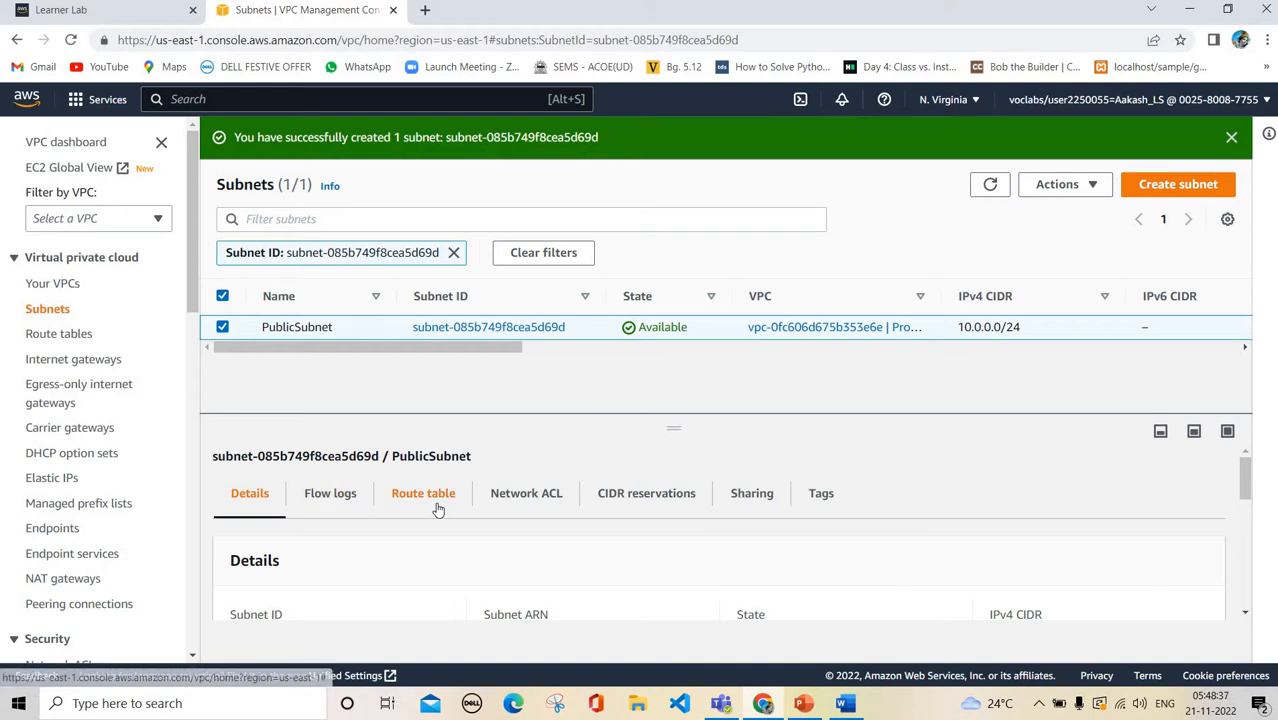
pyautogui.click(562, 500)
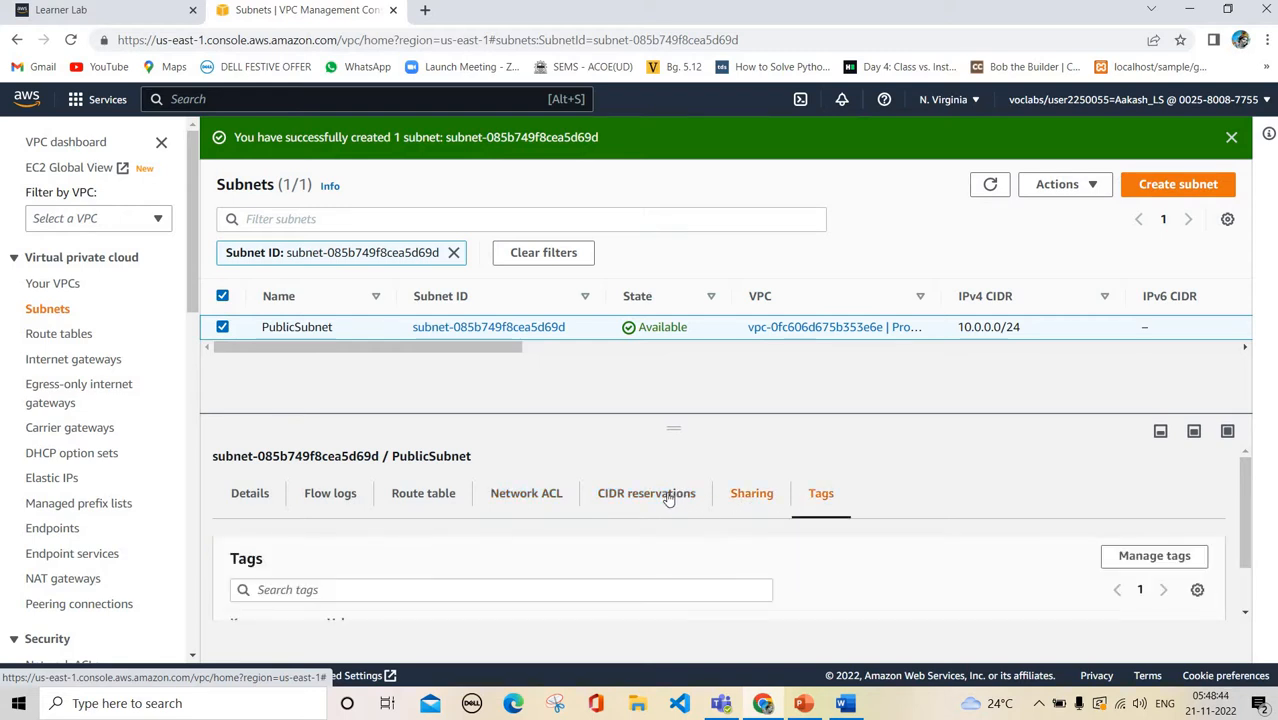
pyautogui.click(669, 499)
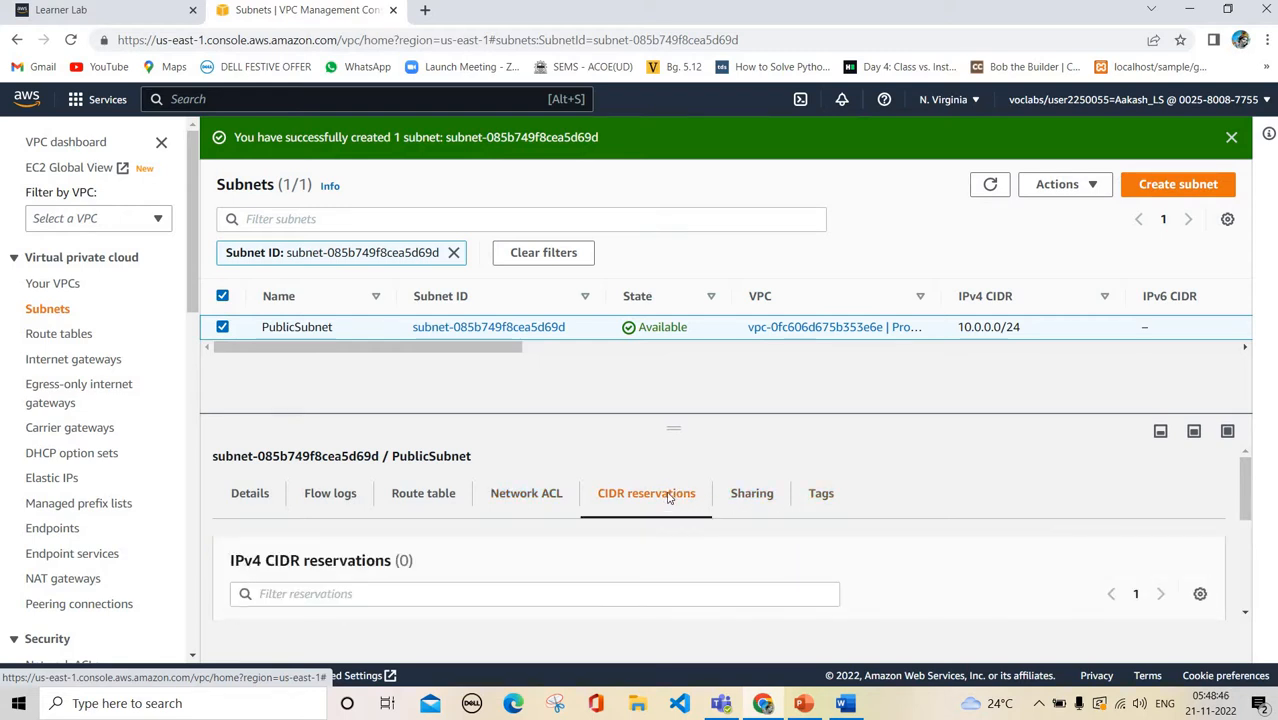
pyautogui.scroll(-3, 669, 499)
pyautogui.scroll(3, 755, 504)
pyautogui.click(755, 504)
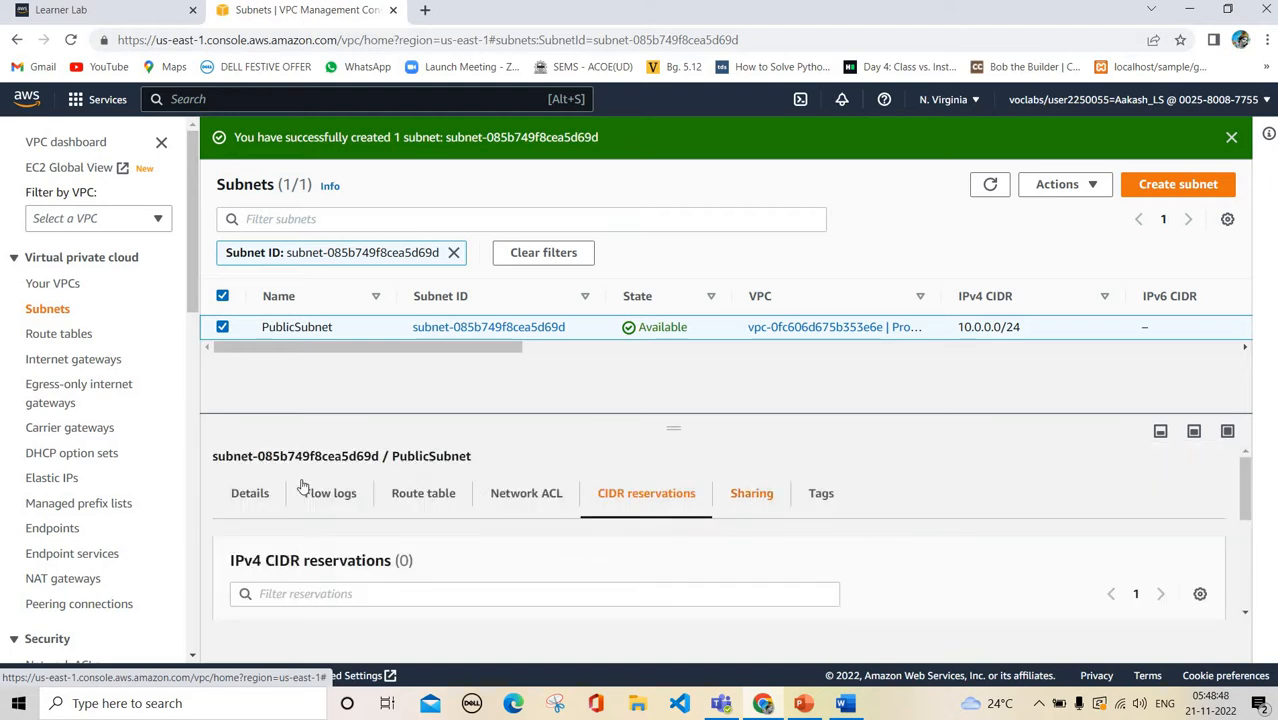
pyautogui.click(252, 494)
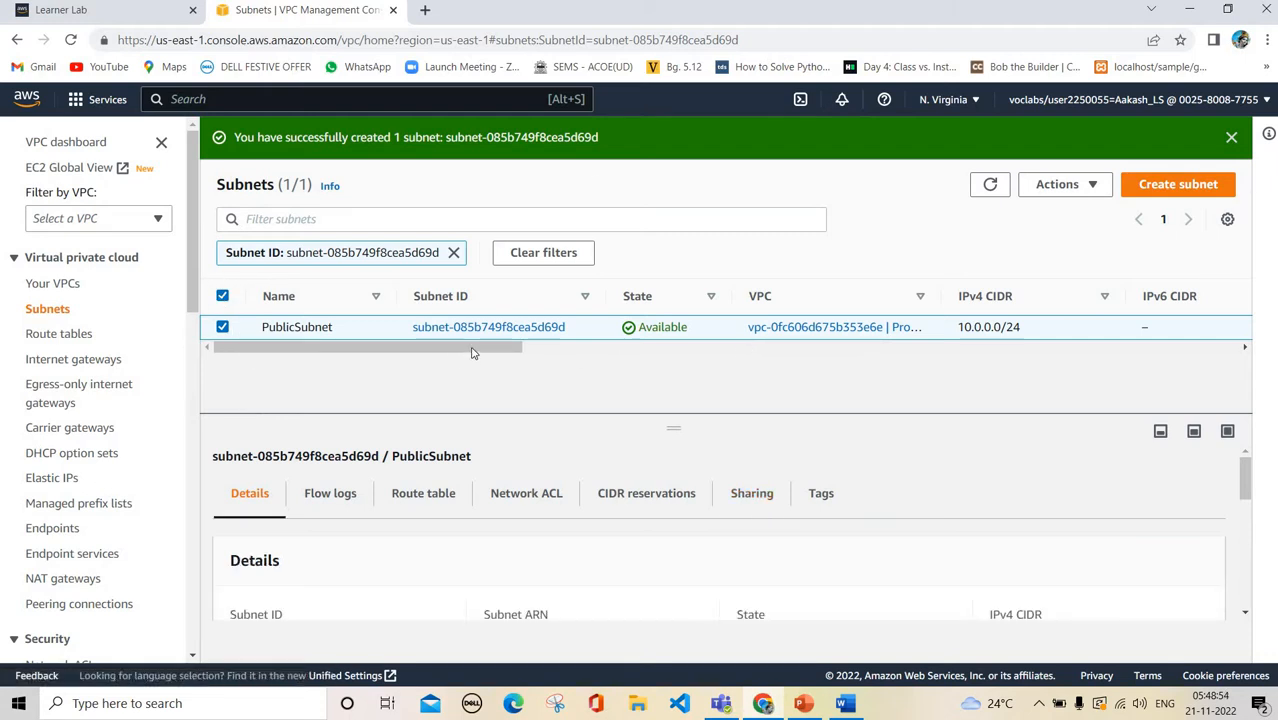
pyautogui.hscroll(5, 736, 396)
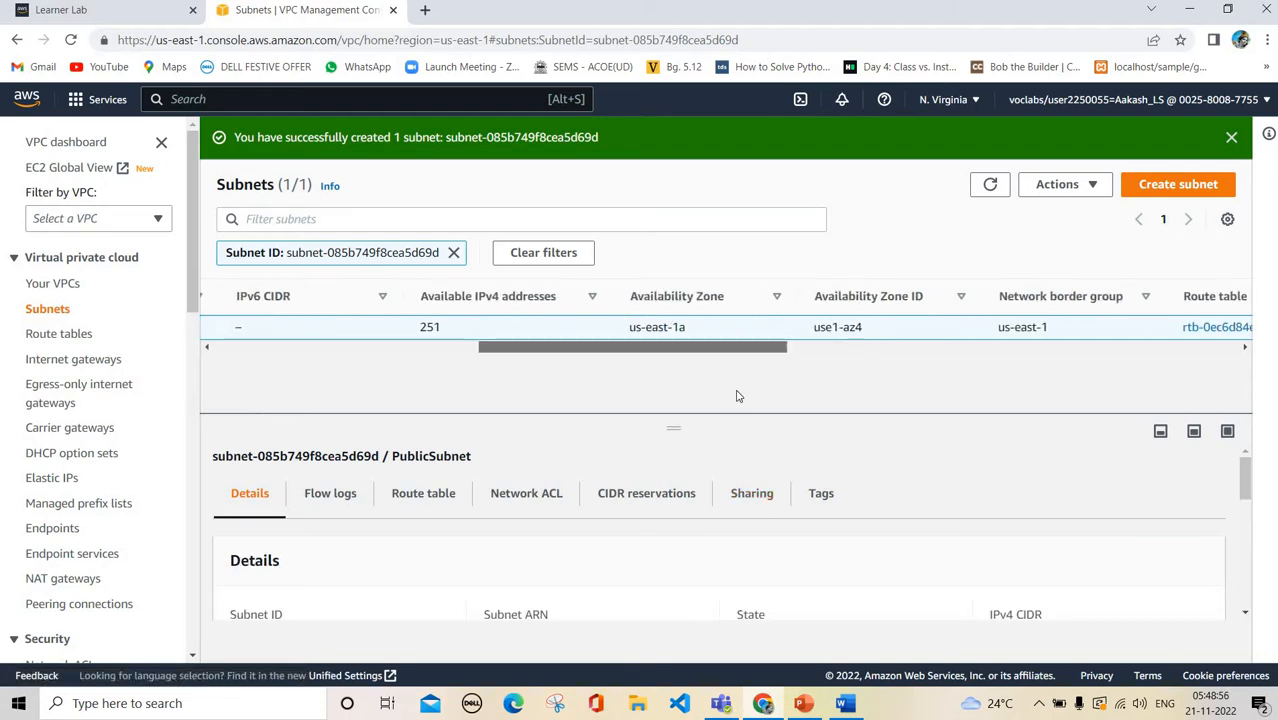
pyautogui.hscroll(-5, 266, 400)
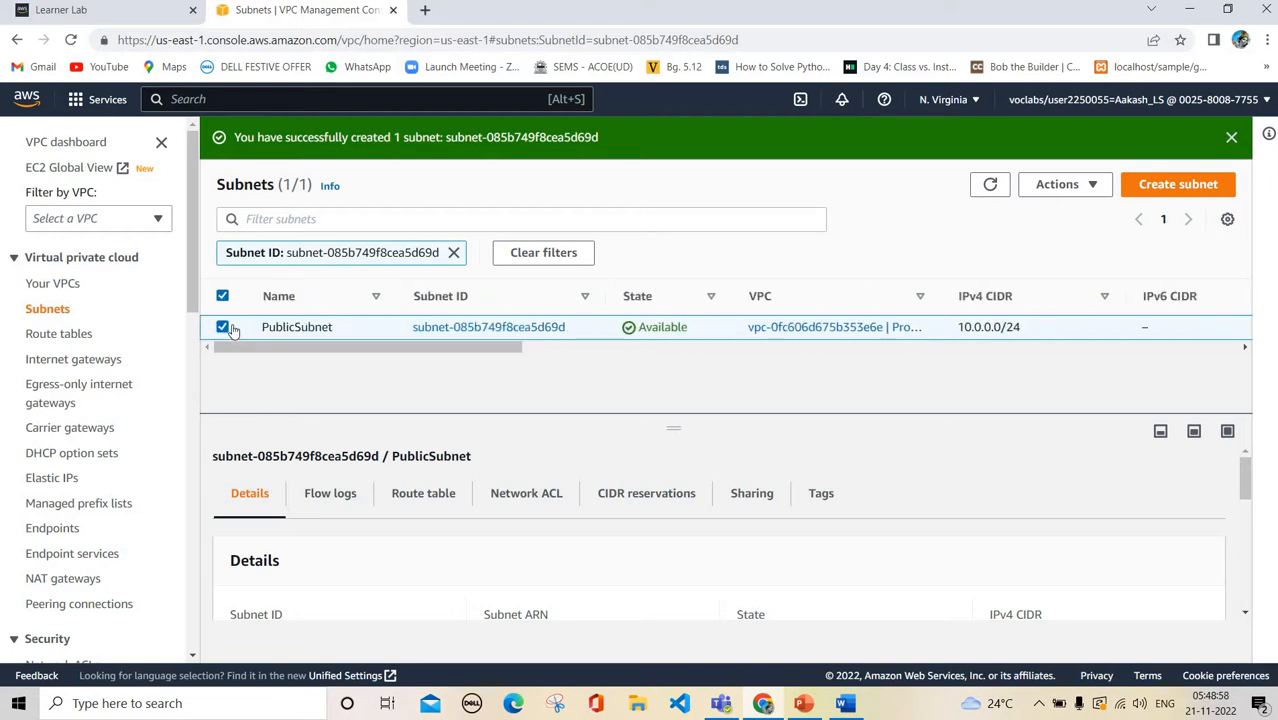
pyautogui.click(223, 327)
pyautogui.click(1180, 186)
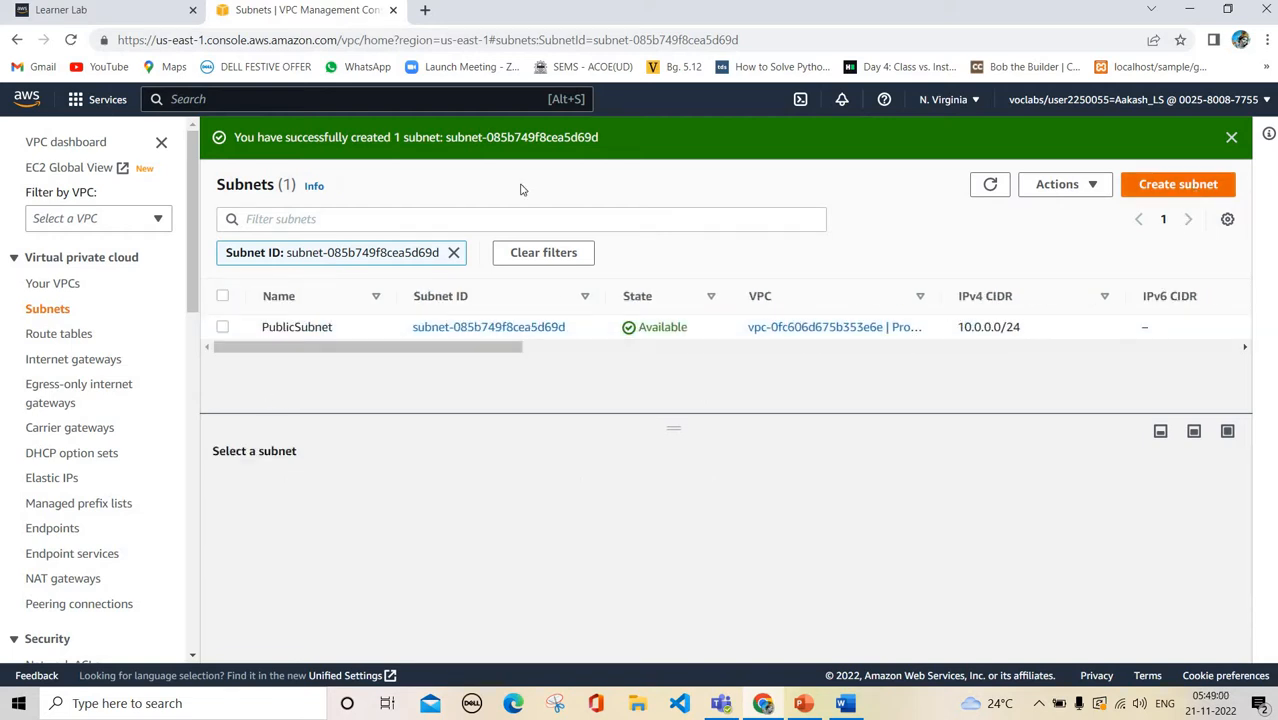
# Put the new subnet in ProjectVPC and name it PrivateSubnet
pyautogui.click(330, 329)
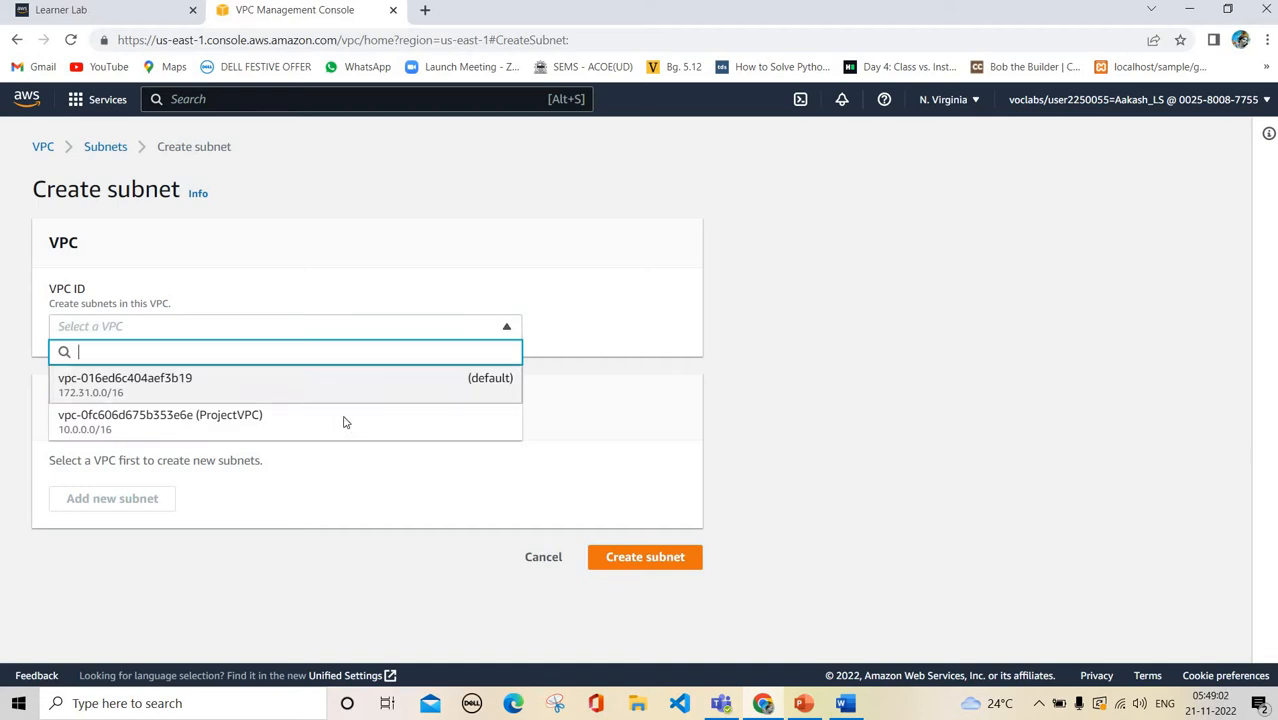
pyautogui.click(160, 420)
pyautogui.scroll(-1, 250, 540)
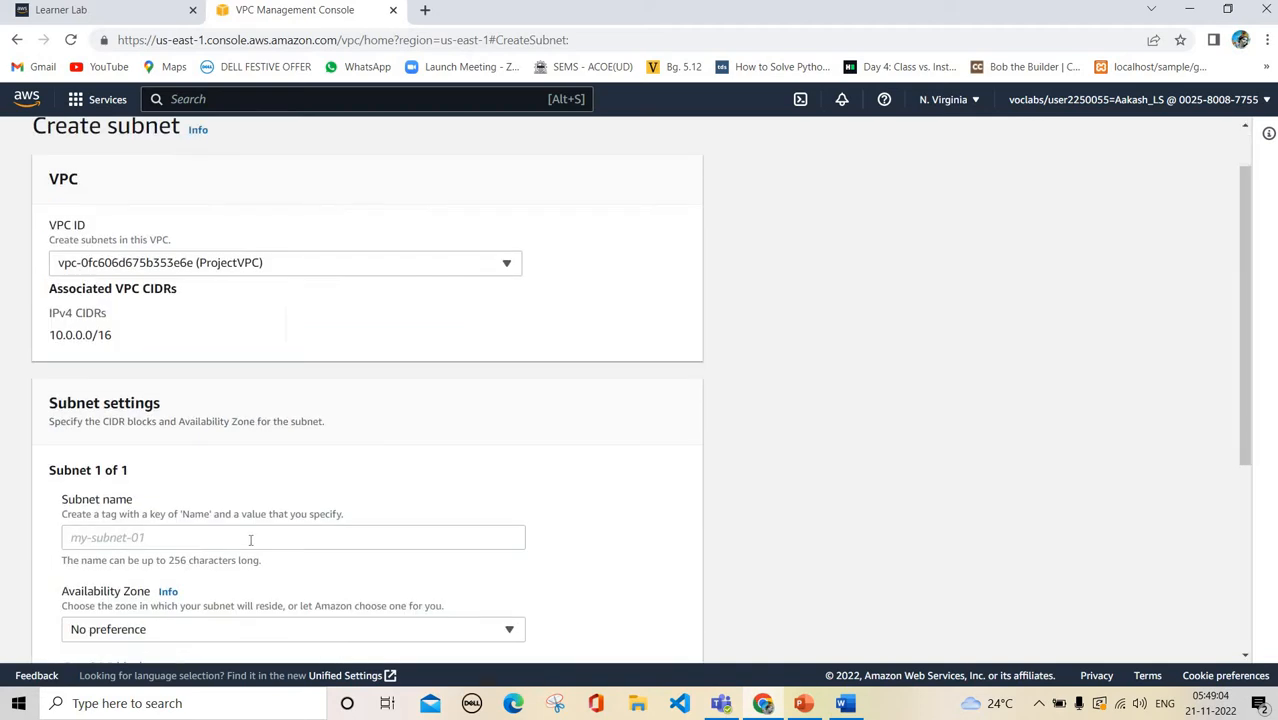
pyautogui.click(250, 540)
pyautogui.write('Privat')
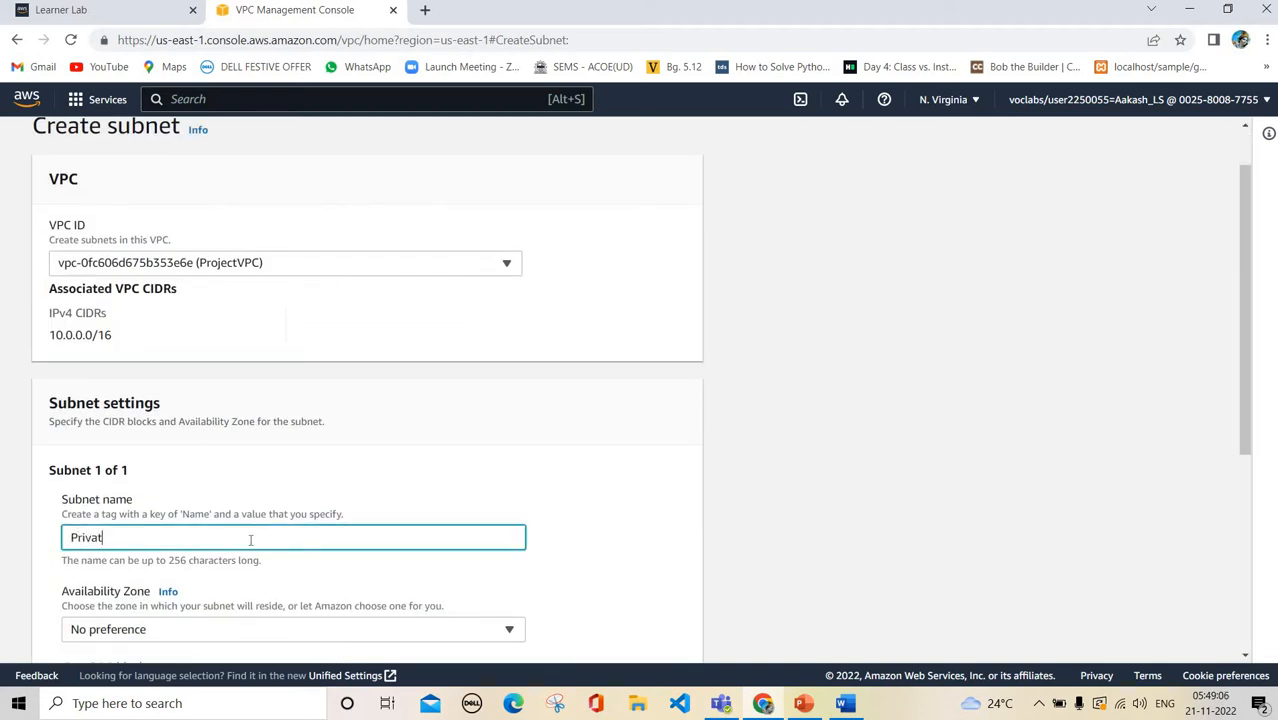
pyautogui.write('eSubnet')
pyautogui.scroll(-4, 250, 540)
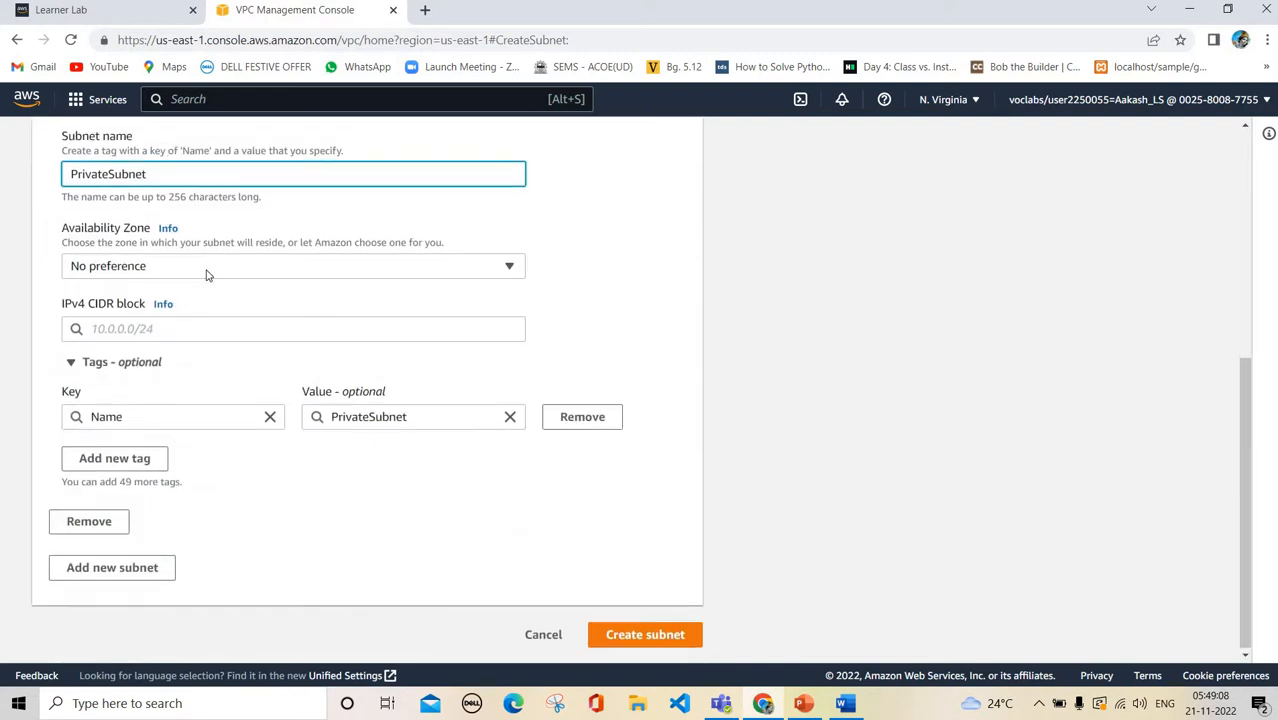
# Place PrivateSubnet in us-east-1a with CIDR 10.0.1.0/24 and create it
pyautogui.click(212, 271)
pyautogui.click(237, 346)
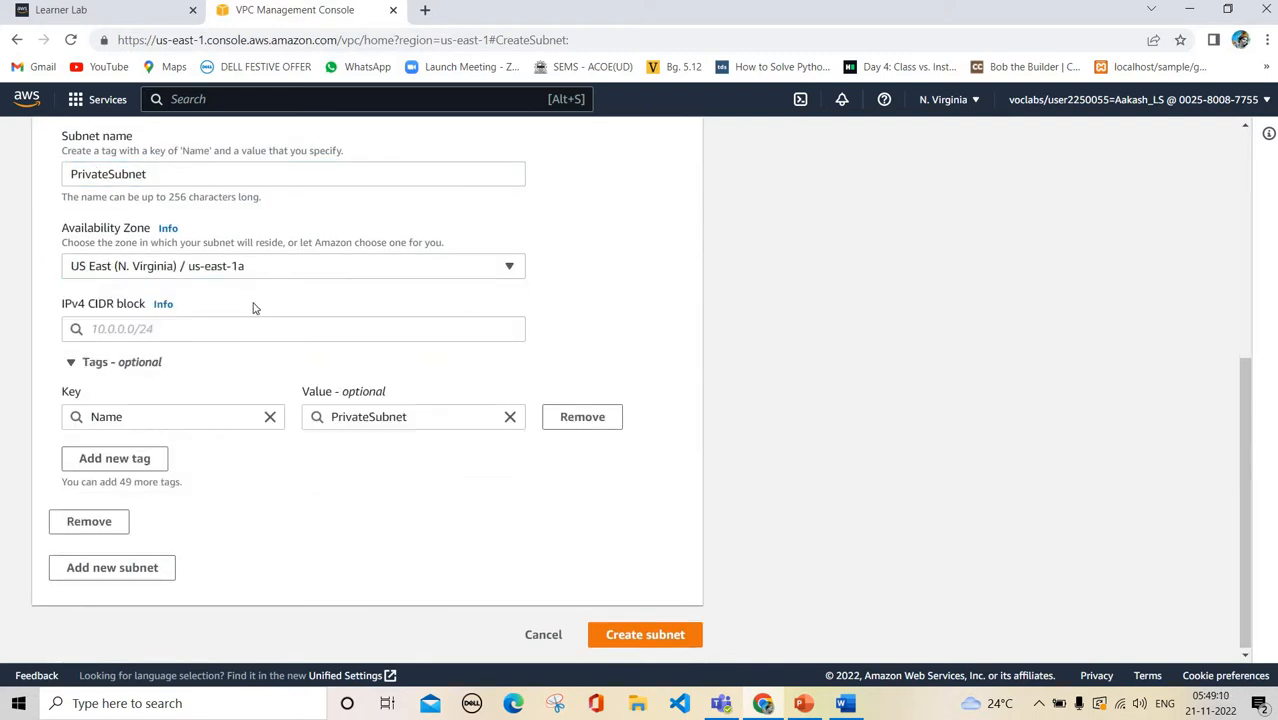
pyautogui.click(263, 329)
pyautogui.write('1')
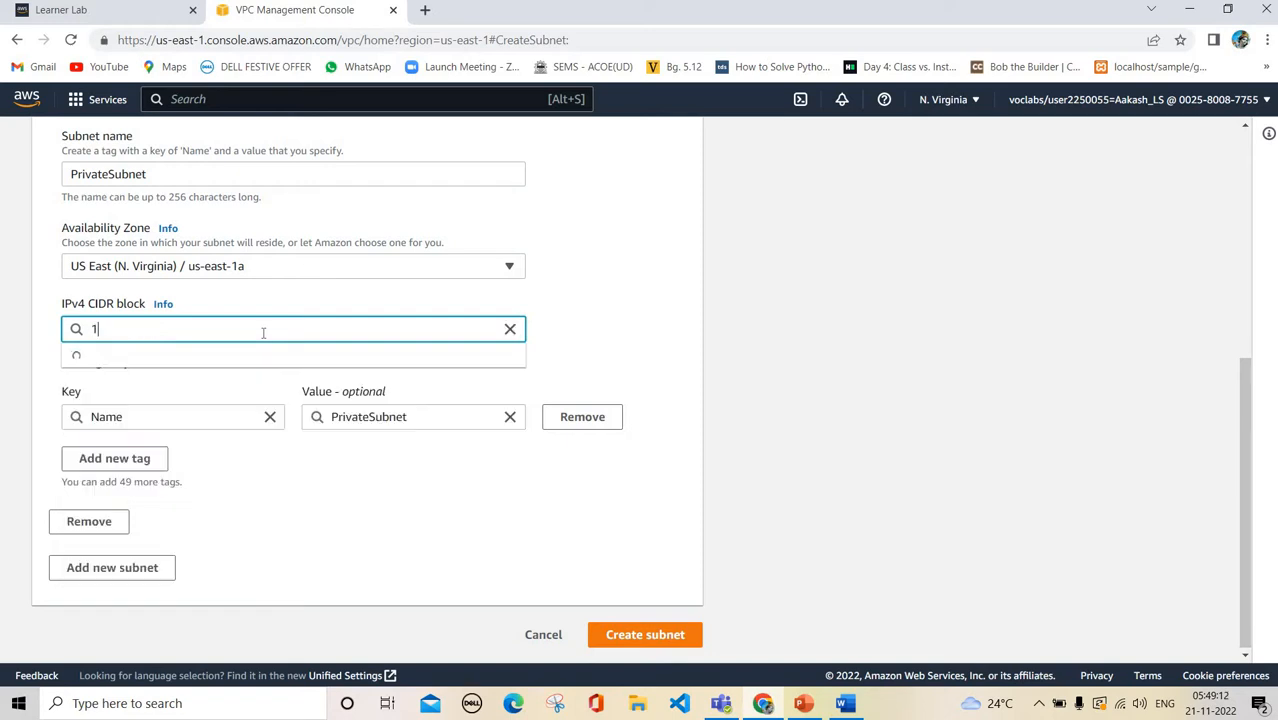
pyautogui.write('0.0.1.0/24')
pyautogui.click(637, 306)
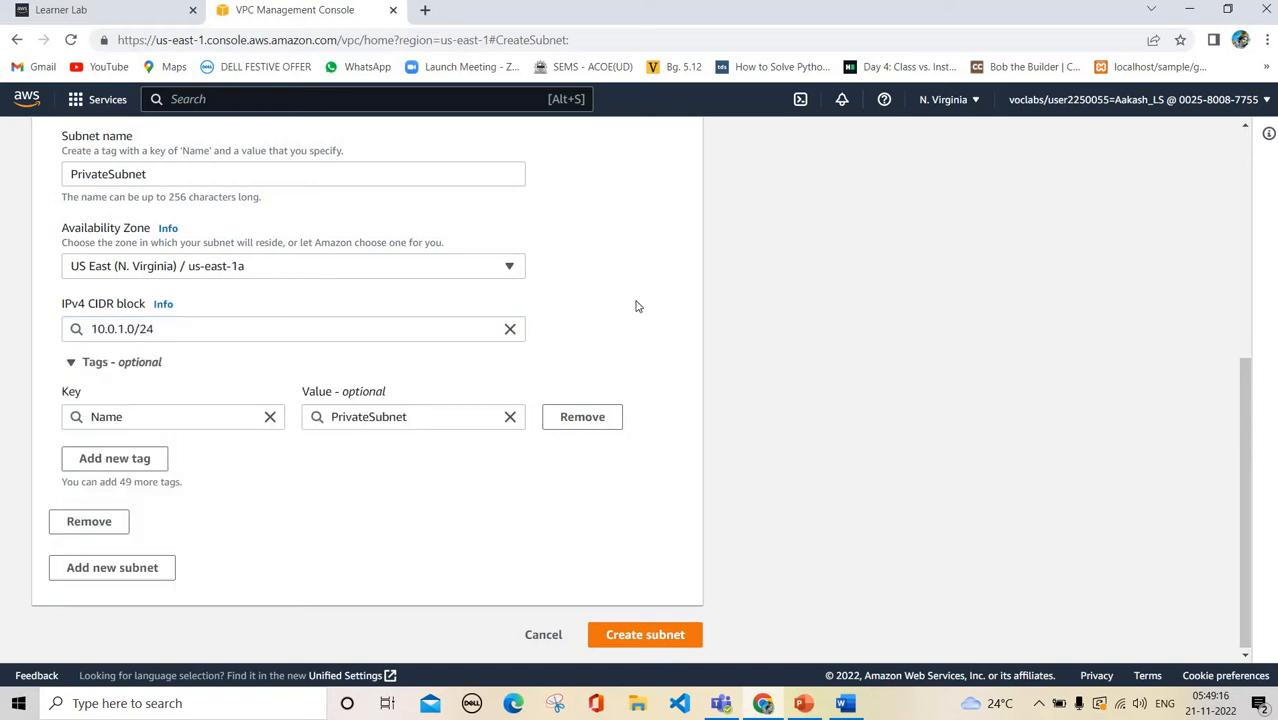
pyautogui.click(637, 634)
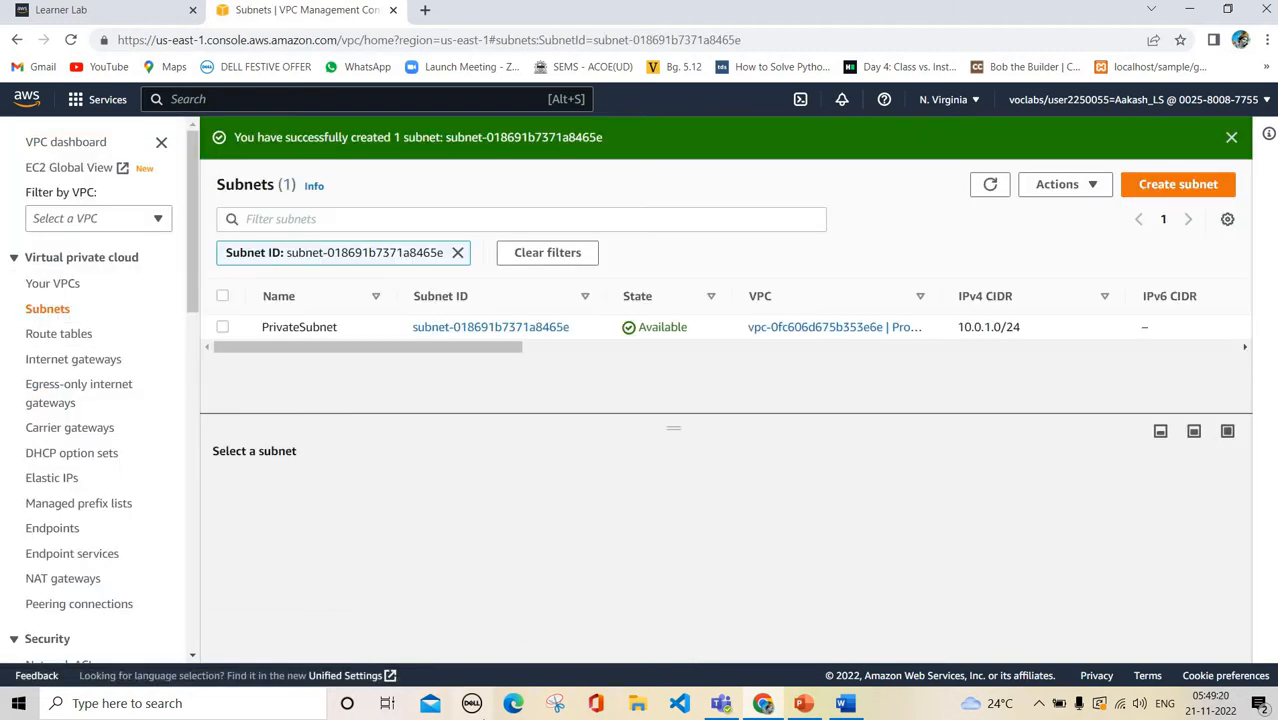
# List all subnets and widen the VPC column to show ProjectVPC
pyautogui.click(50, 310)
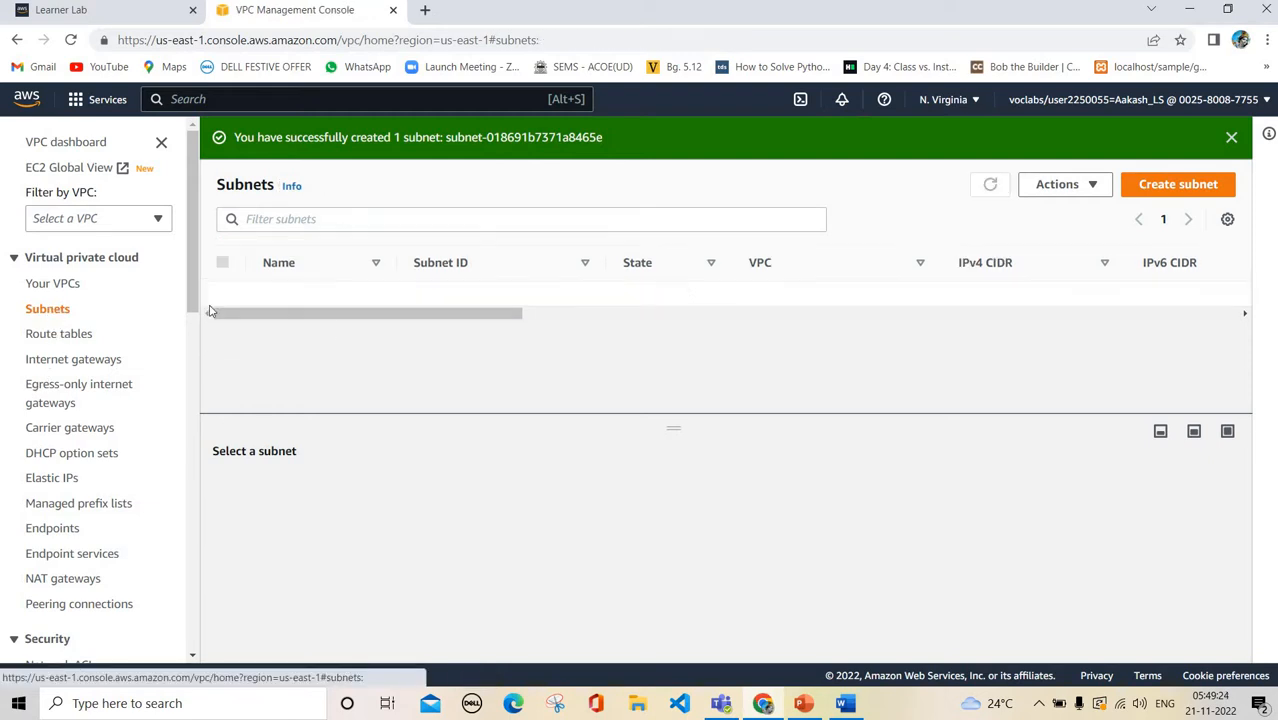
pyautogui.scroll(-1, 466, 371)
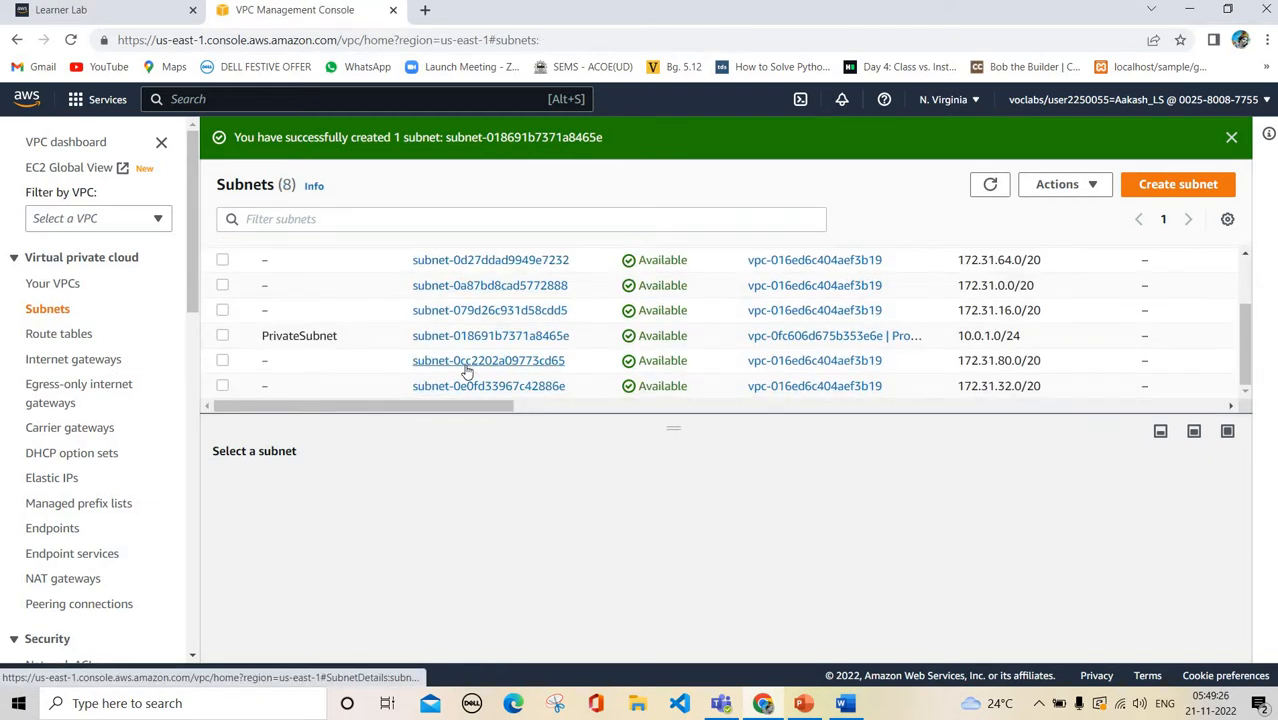
pyautogui.scroll(3, 466, 368)
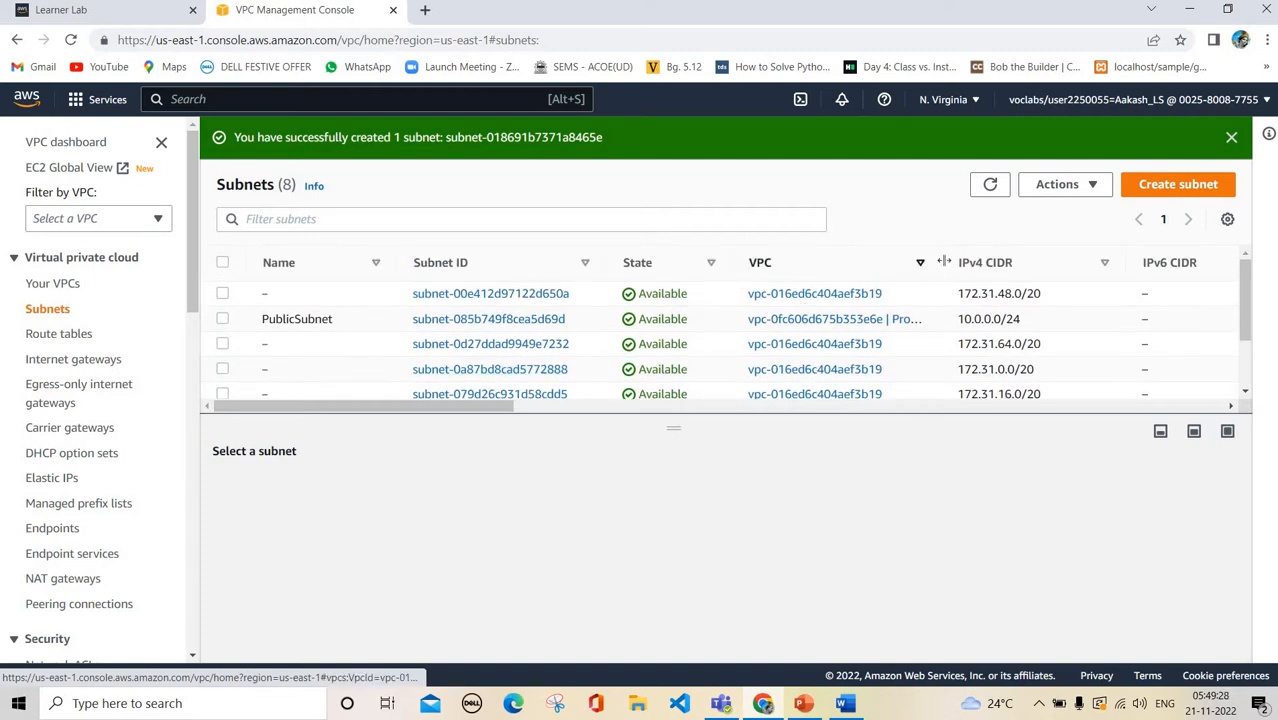
pyautogui.moveTo(1022, 262); pyautogui.dragTo(1035, 262)
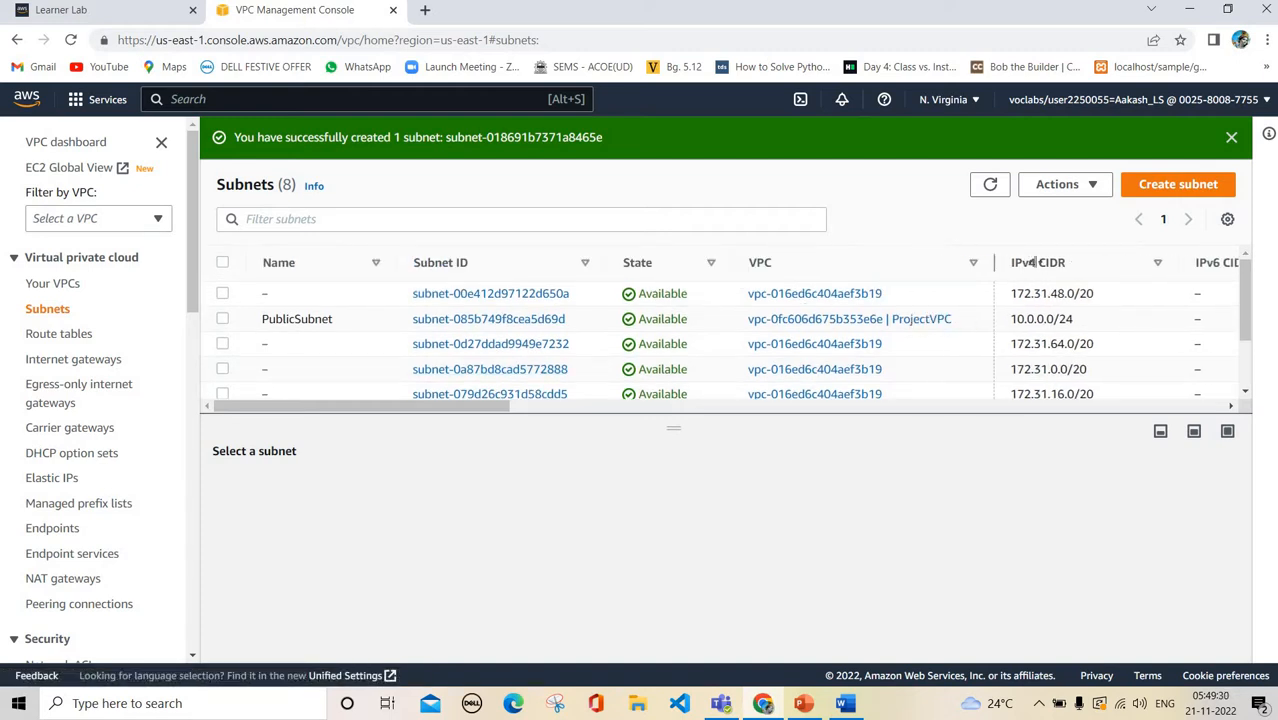
pyautogui.scroll(-2, 907, 334)
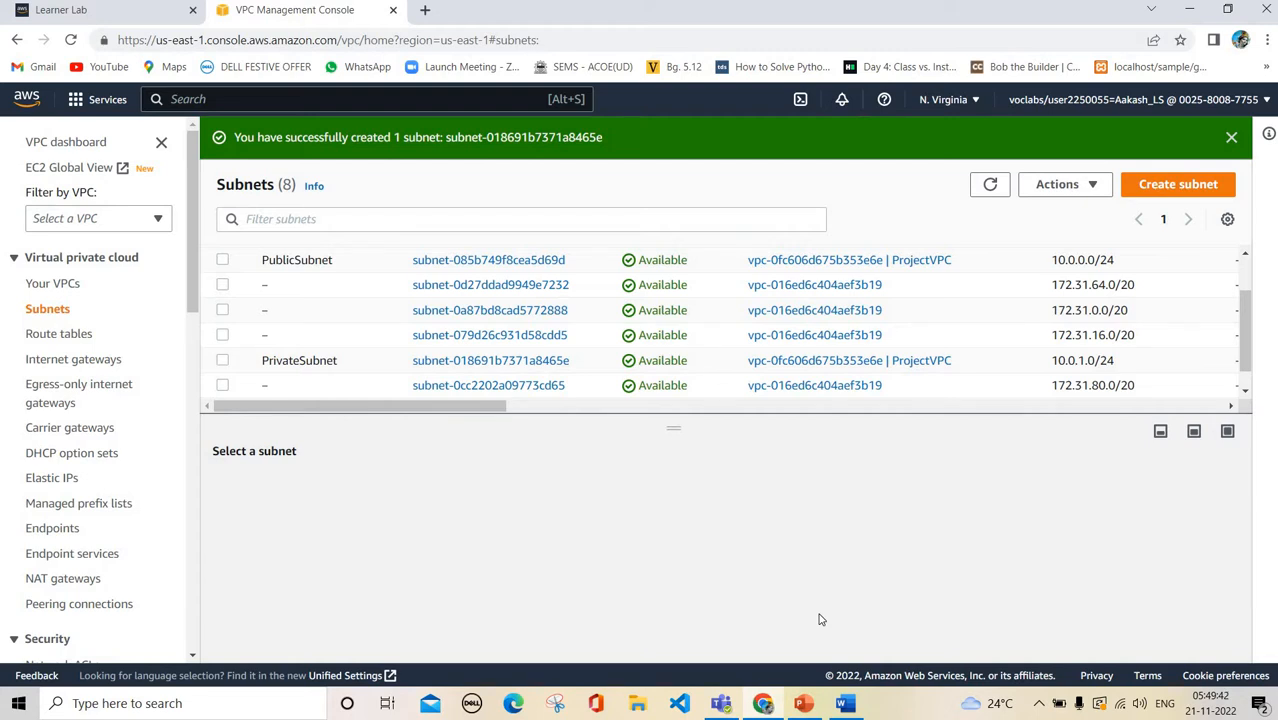
# Bring the PowerPoint presentation to the front
pyautogui.click(805, 706)
pyautogui.click(805, 706)
pyautogui.click(805, 706)
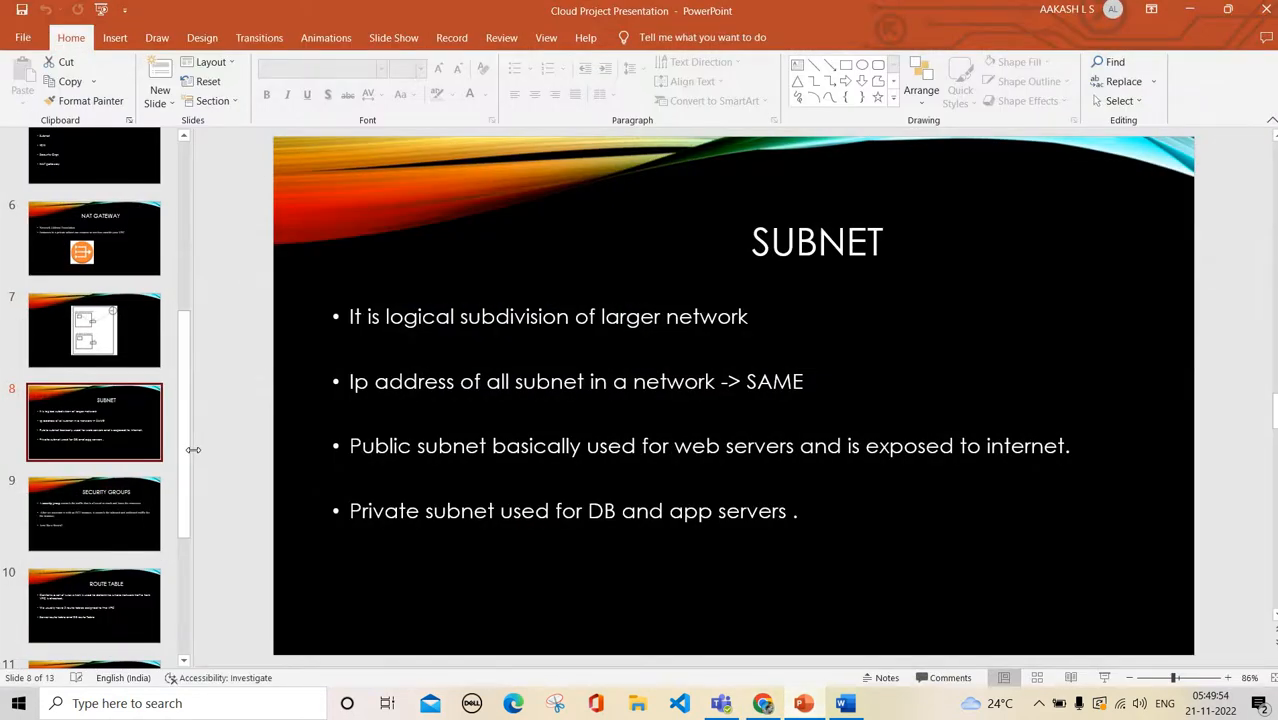
# Step through the SECURITY GROUPS and ROUTE TABLE slides
pyautogui.press('Down')
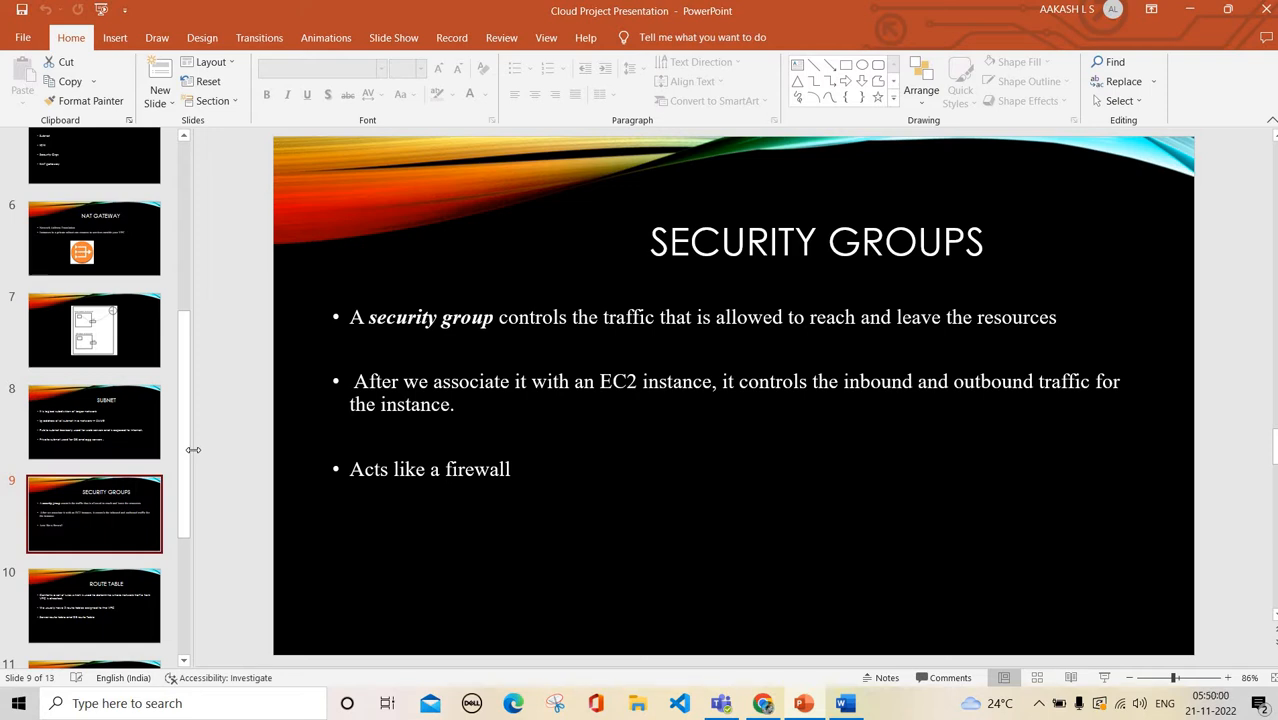
pyautogui.press('Down')
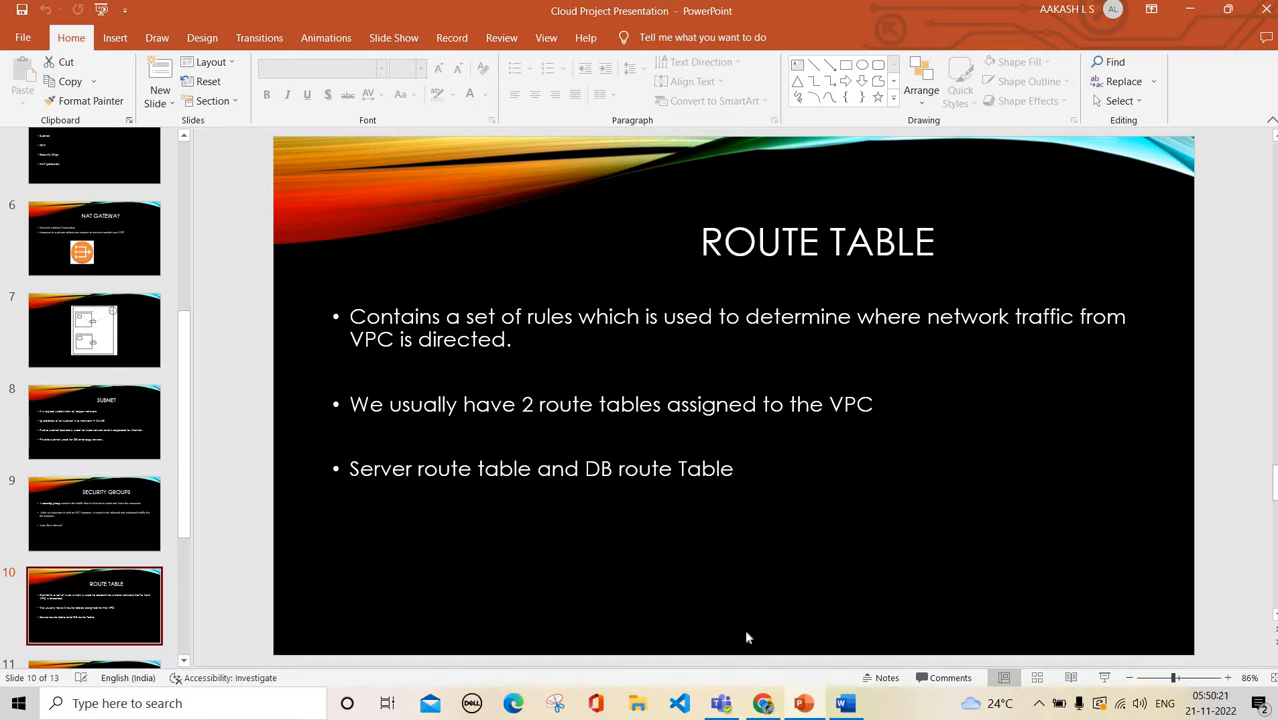
pyautogui.press('Up')
pyautogui.press('Up')
pyautogui.press('Up')
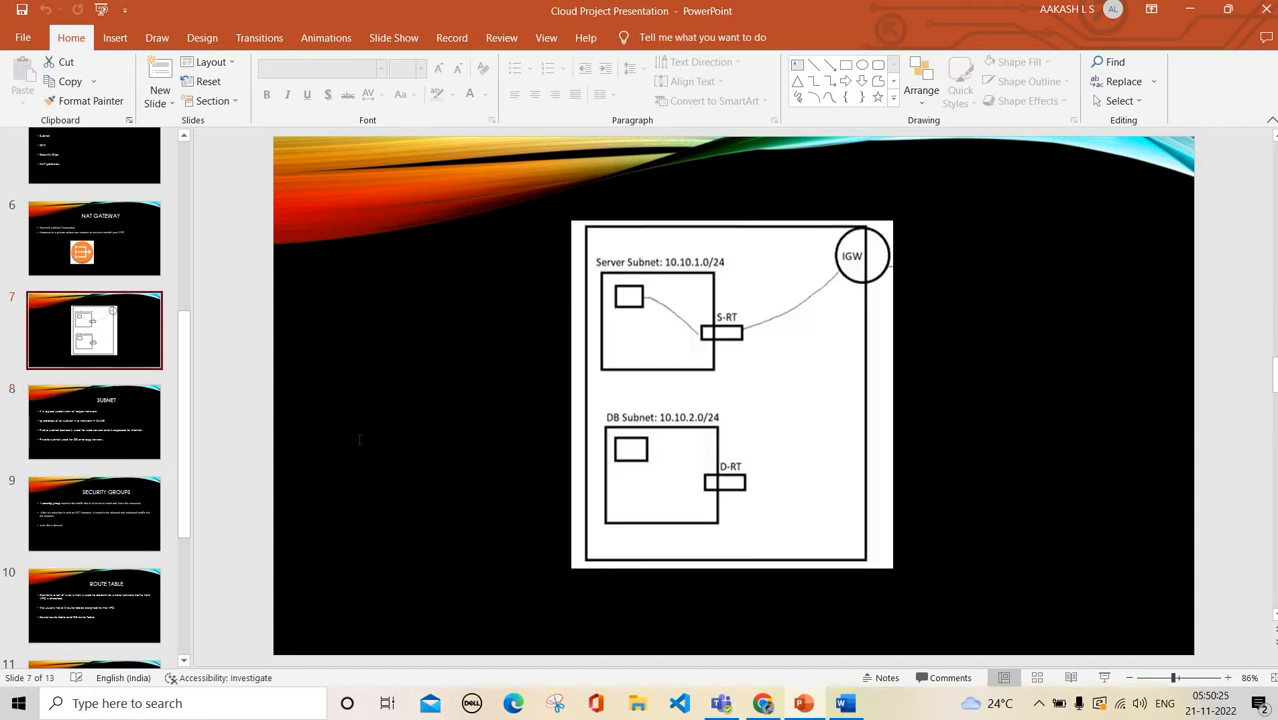
pyautogui.press('Down')
pyautogui.press('Down')
pyautogui.press('Down')
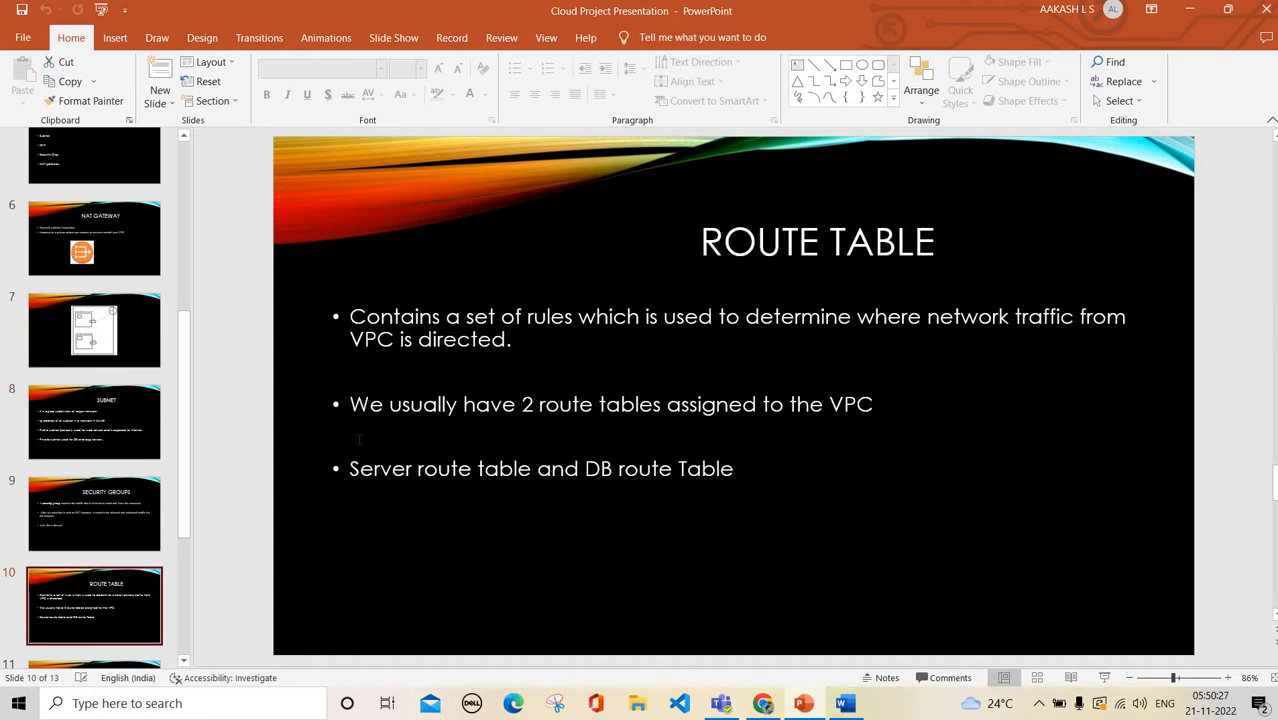
pyautogui.scroll(5, 104, 279)
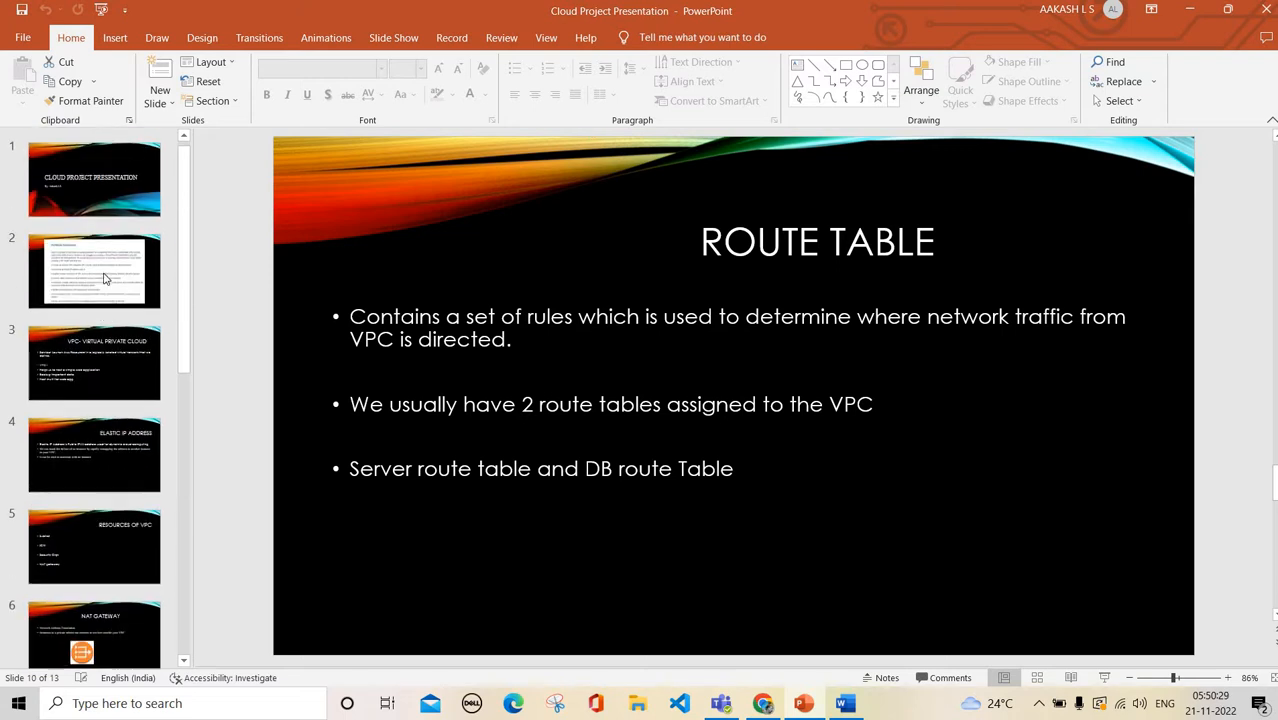
# View the Problem Statement slide, then switch back to the VPC console
pyautogui.click(104, 279)
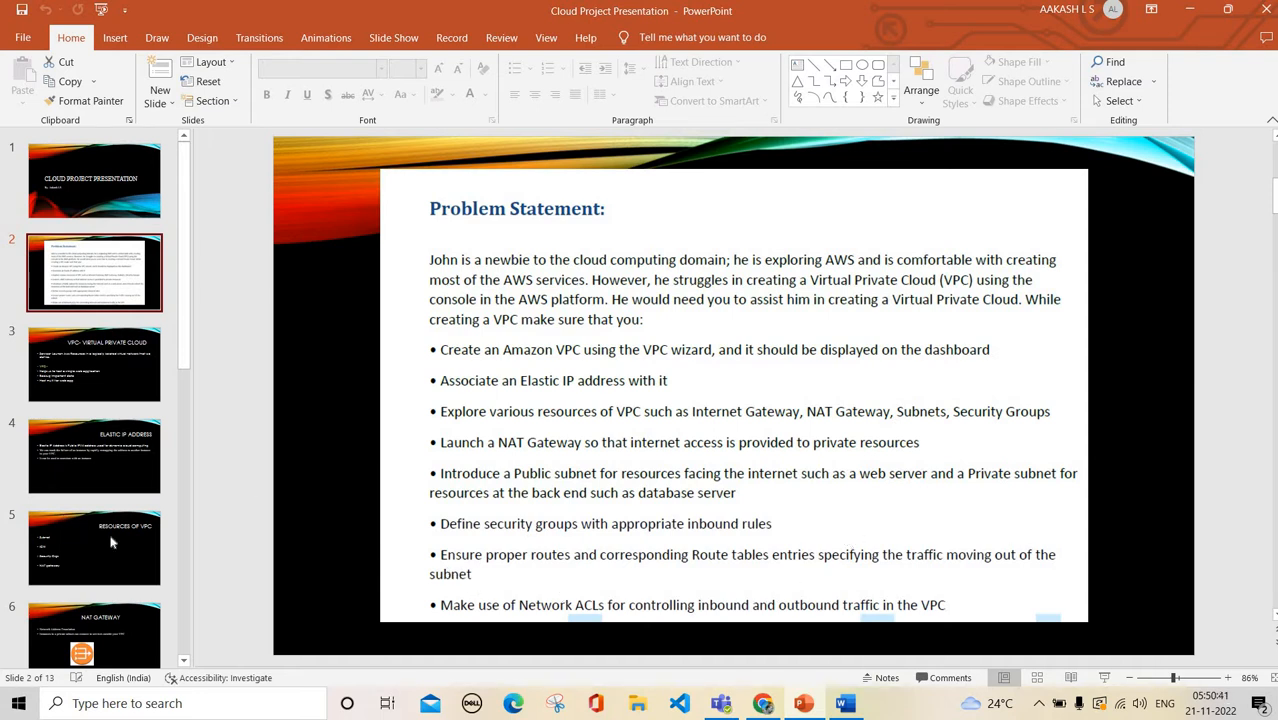
pyautogui.scroll(-5, 111, 542)
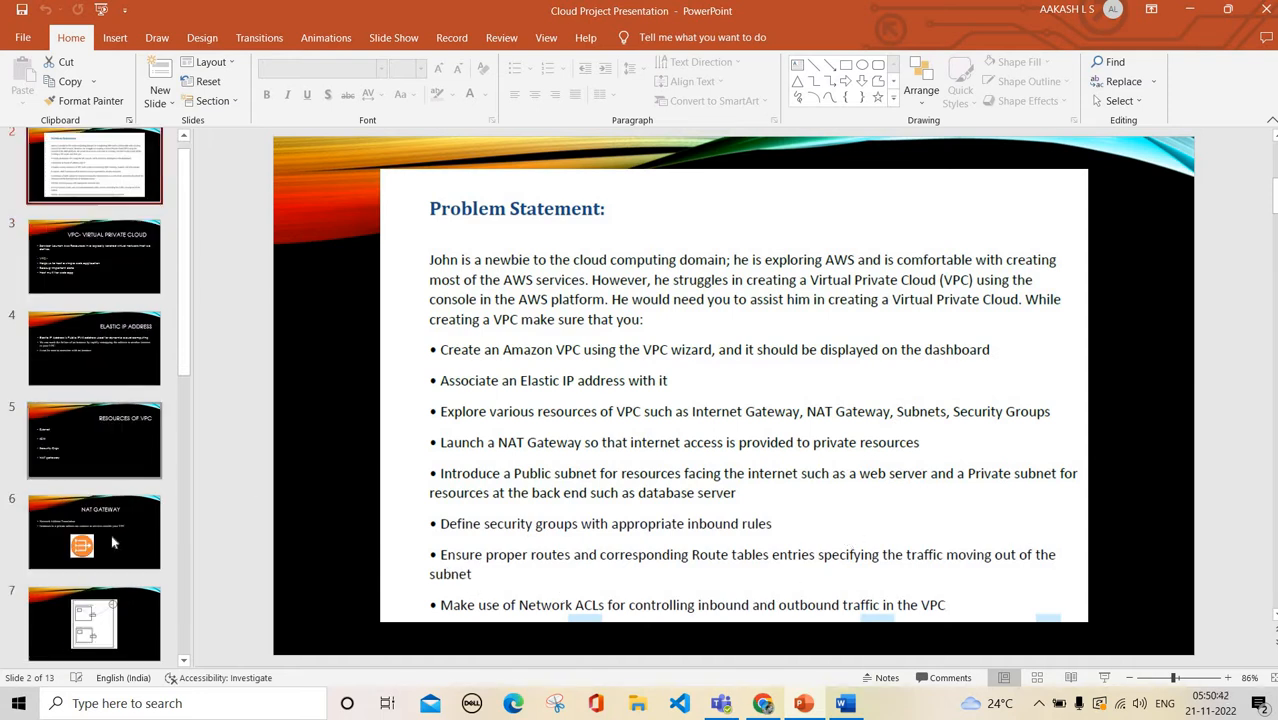
pyautogui.click(776, 710)
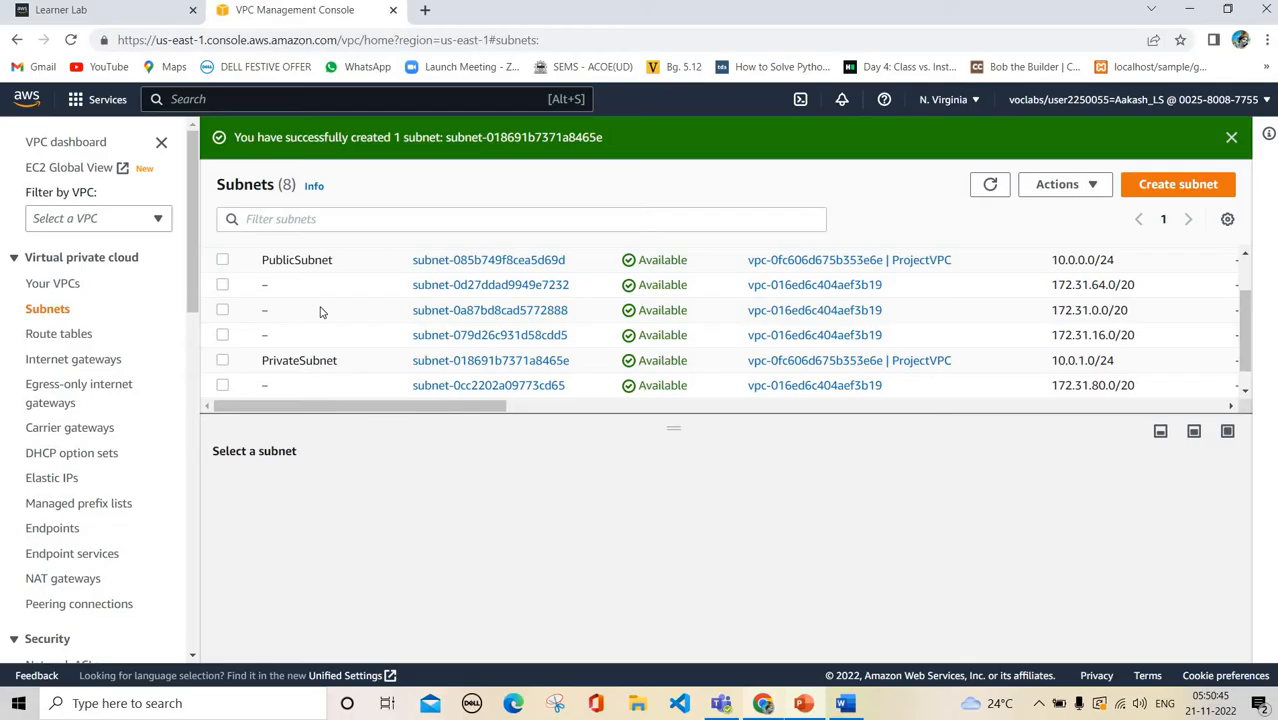
# Create a route table named ServerRT in ProjectVPC and return to the route table list
pyautogui.click(58, 337)
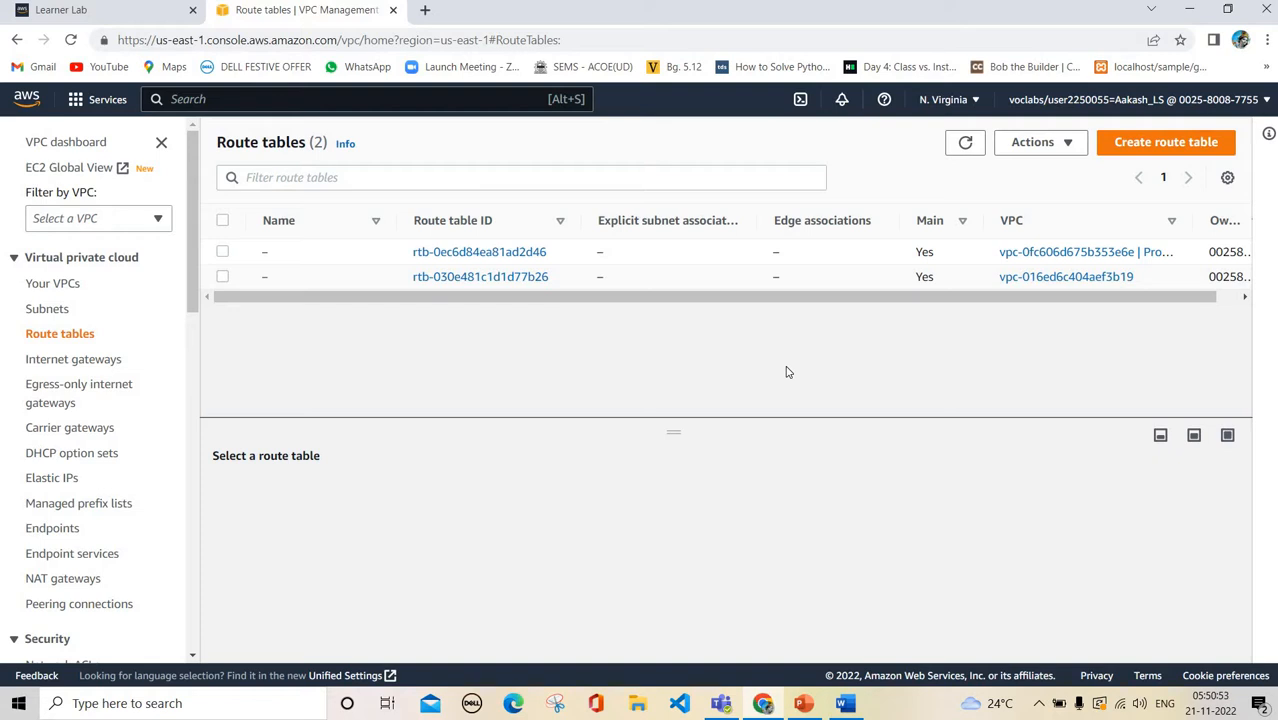
pyautogui.click(1168, 143)
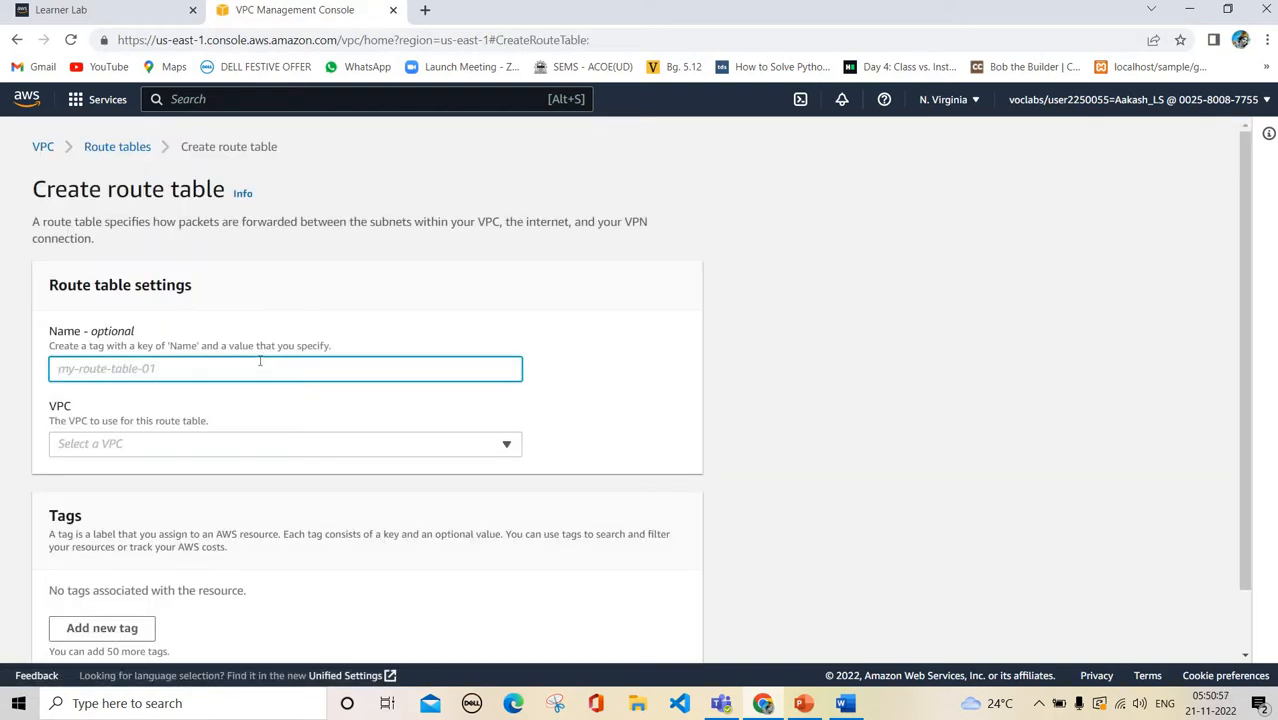
pyautogui.write('Project')
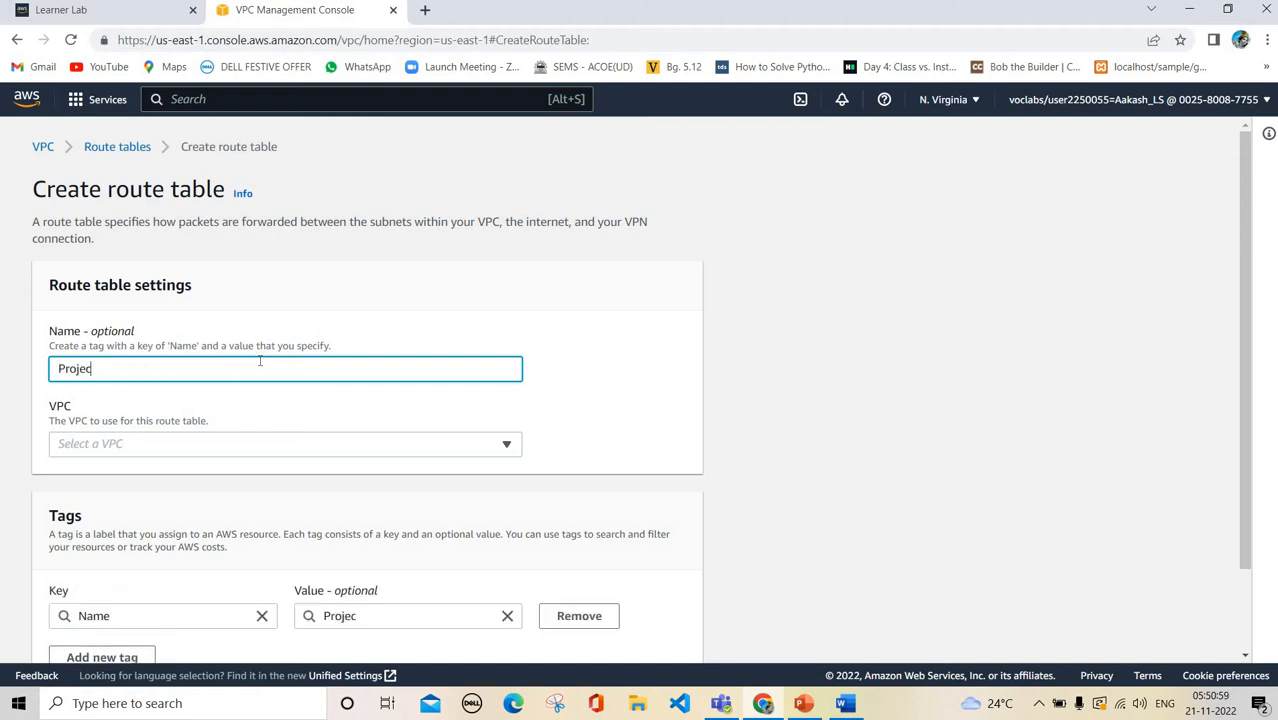
pyautogui.press('BackSpace')
pyautogui.press('BackSpace')
pyautogui.press('BackSpace')
pyautogui.press('BackSpace')
pyautogui.press('BackSpace')
pyautogui.press('BackSpace')
pyautogui.press('BackSpace')
pyautogui.write('ServerRT')
pyautogui.scroll(-1, 270, 362)
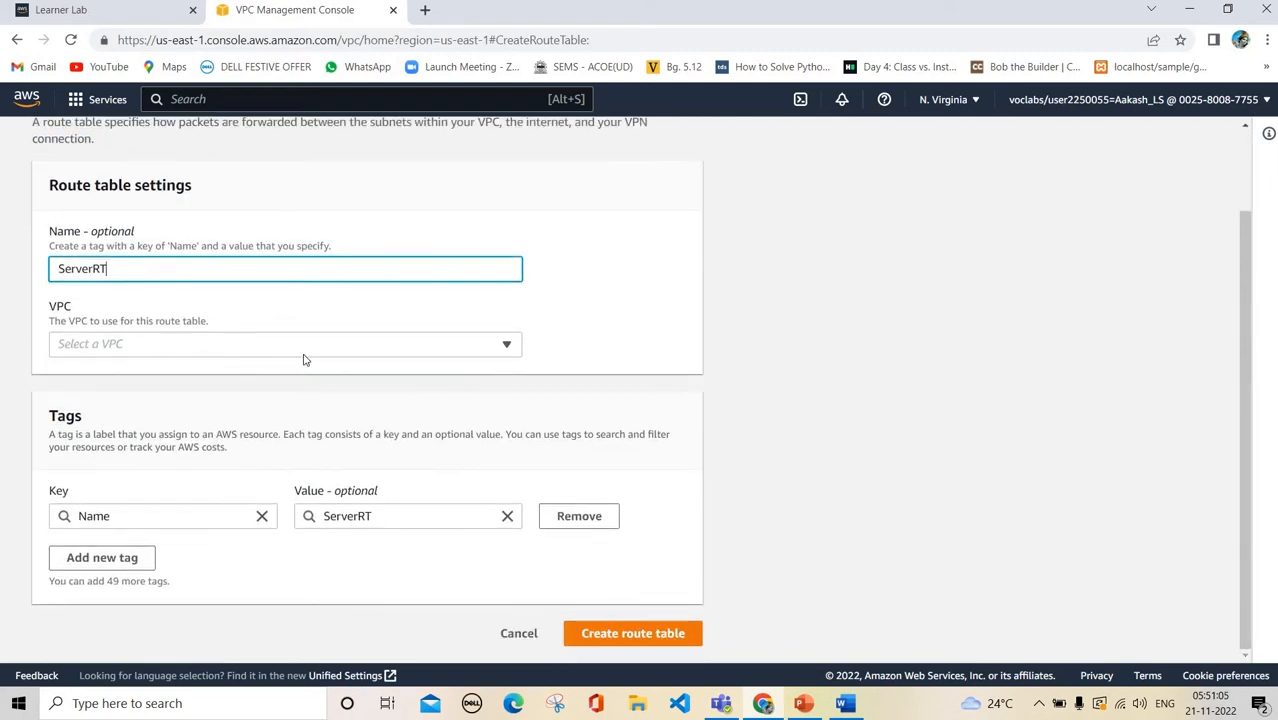
pyautogui.click(316, 357)
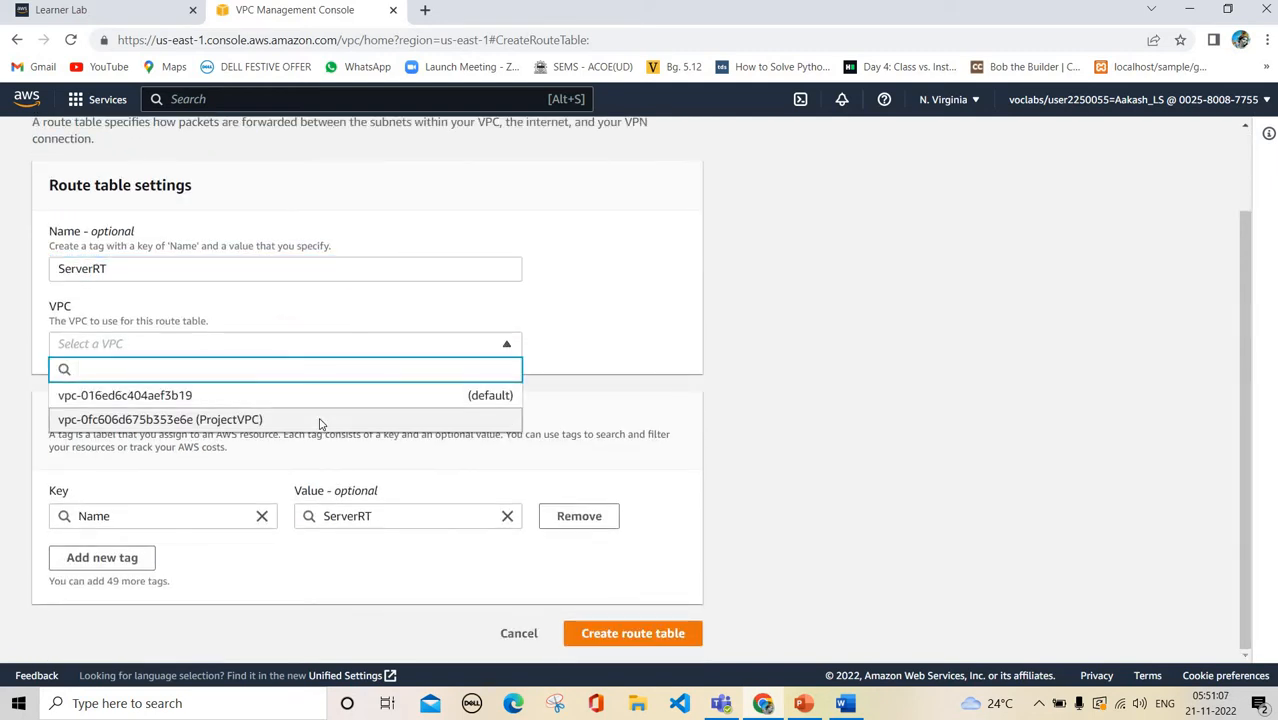
pyautogui.click(320, 421)
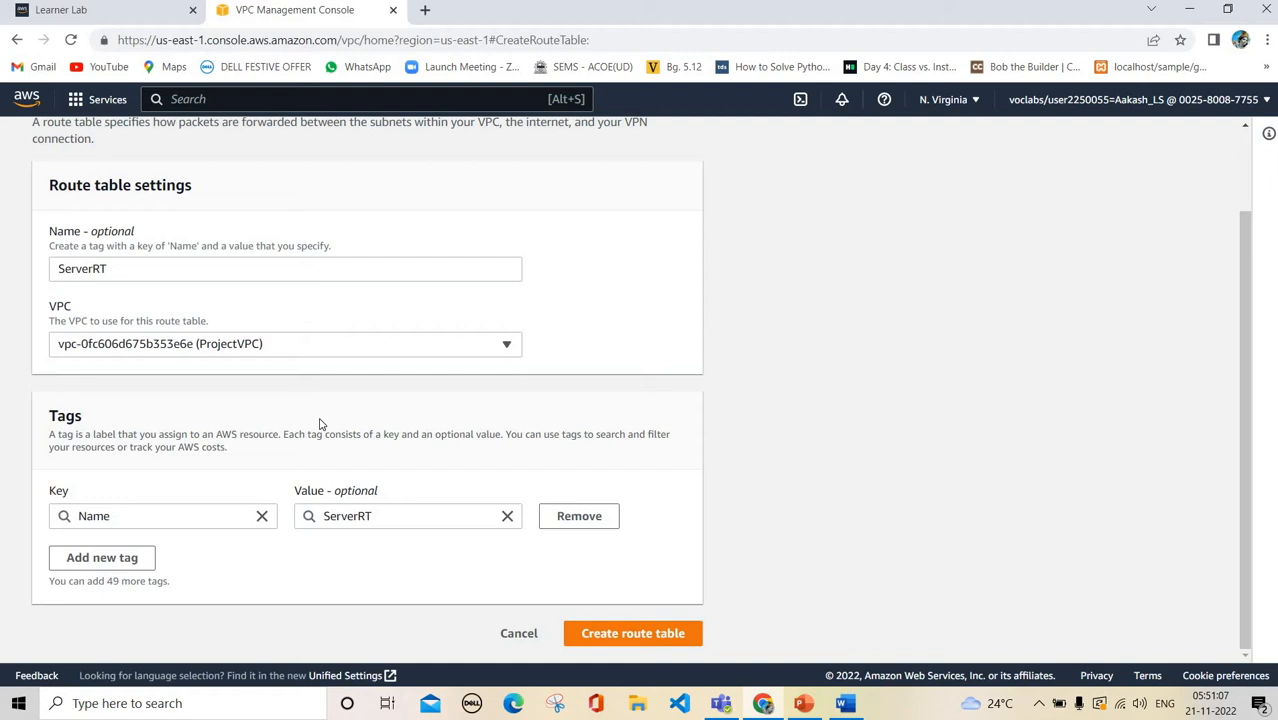
pyautogui.click(646, 641)
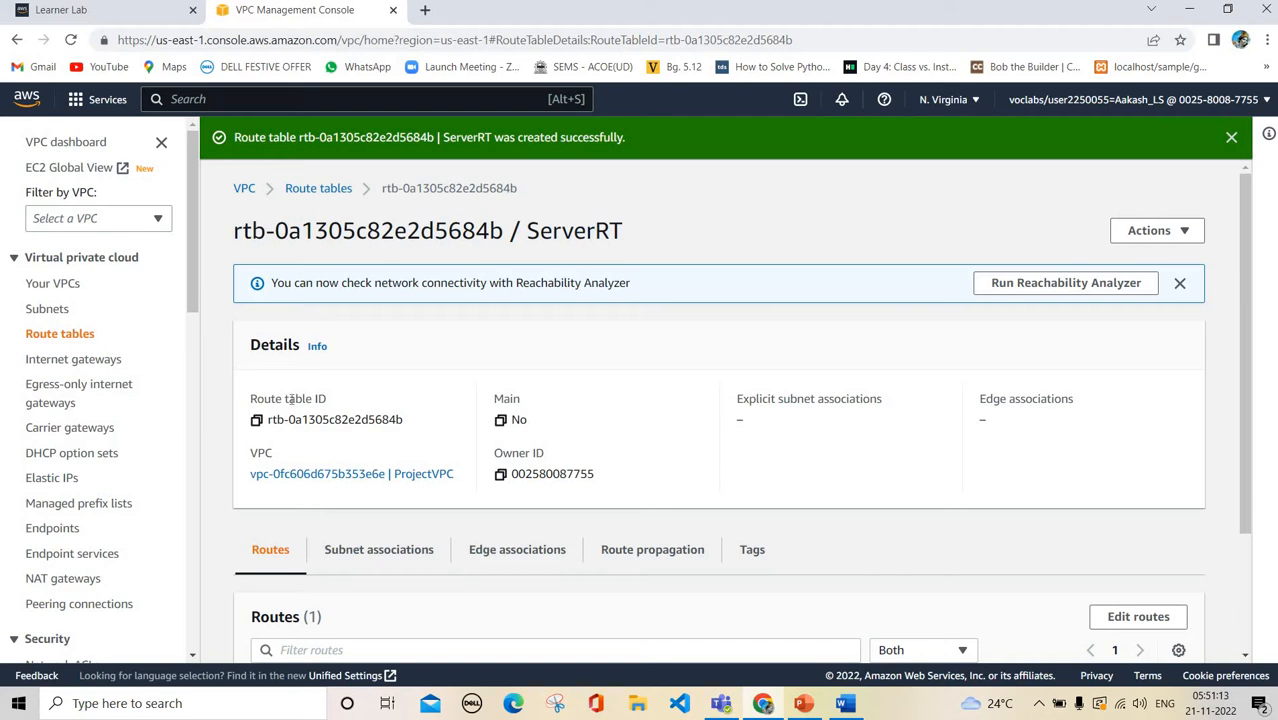
pyautogui.click(317, 190)
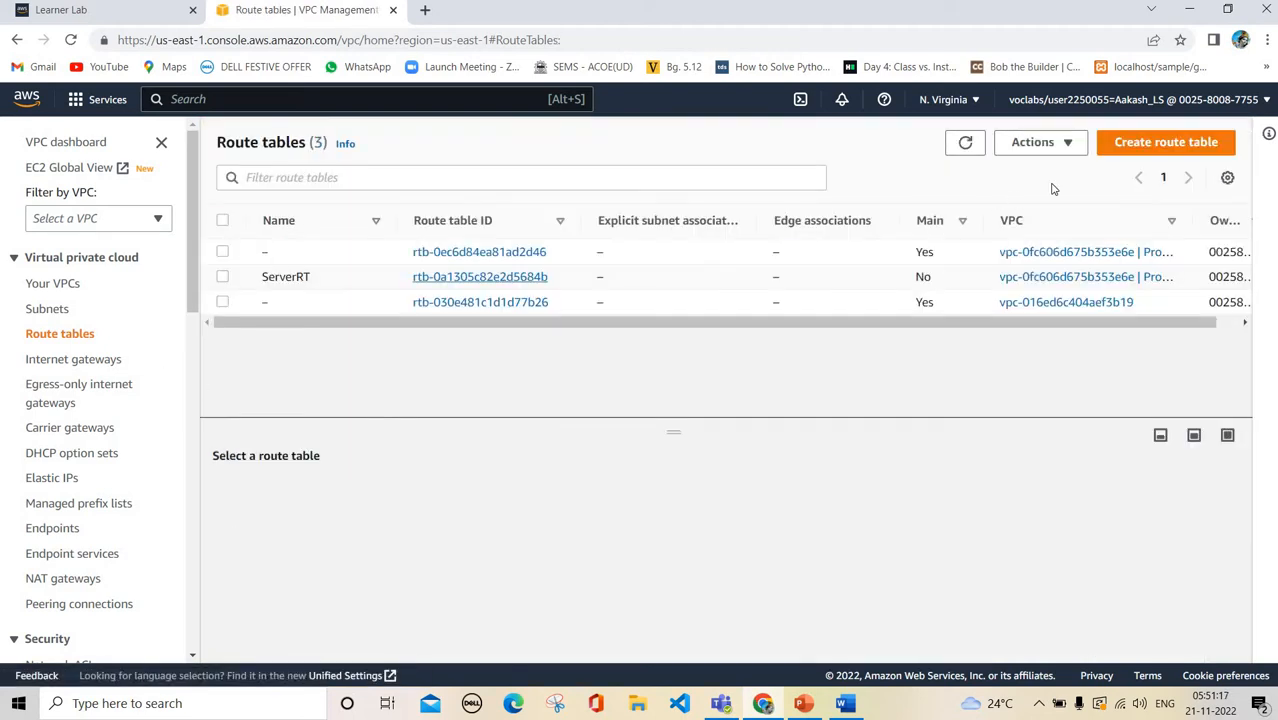
# Create a route table named DBRT in ProjectVPC and go back to the list
pyautogui.click(1127, 149)
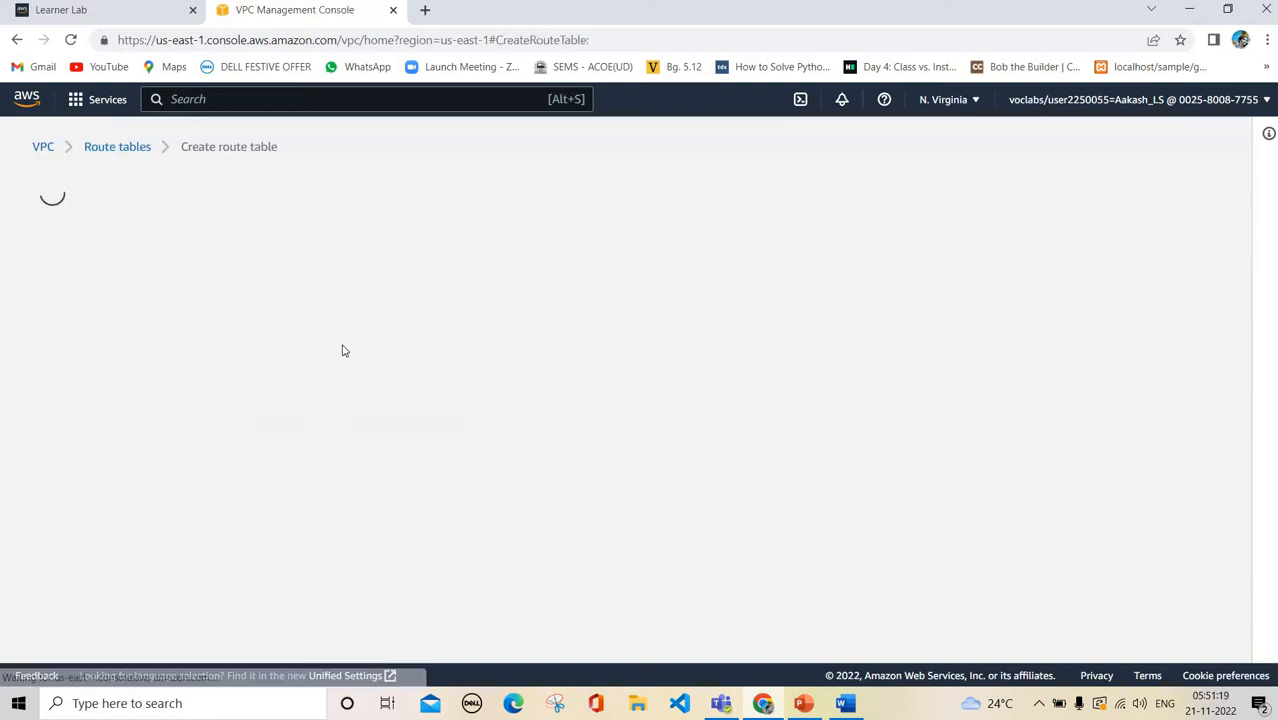
pyautogui.write('DB')
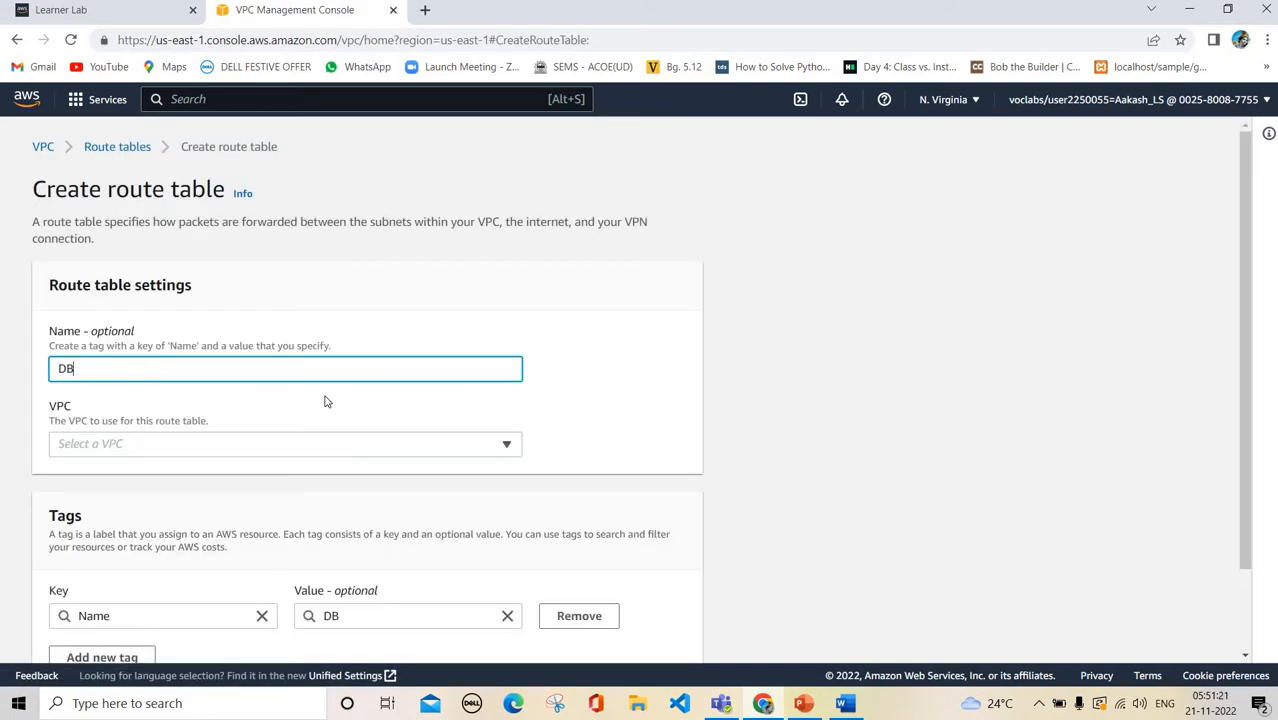
pyautogui.write('RT')
pyautogui.scroll(-1, 258, 340)
pyautogui.click(255, 345)
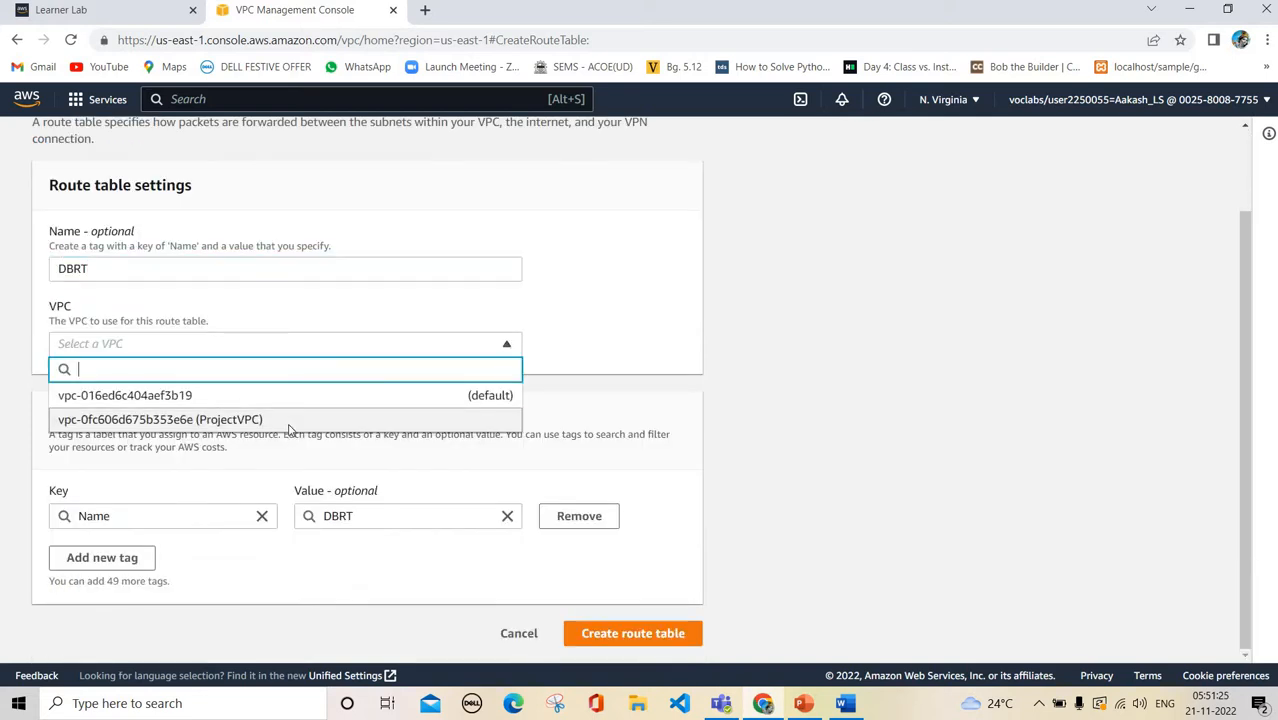
pyautogui.click(290, 422)
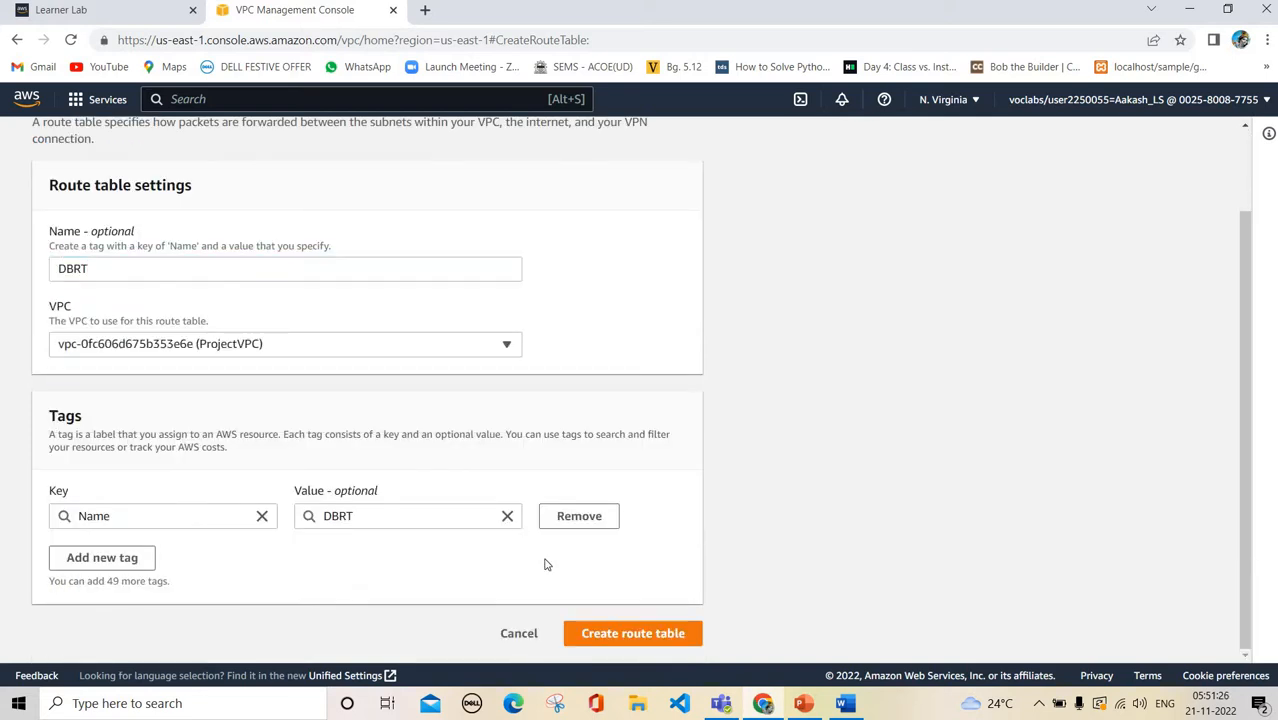
pyautogui.click(642, 635)
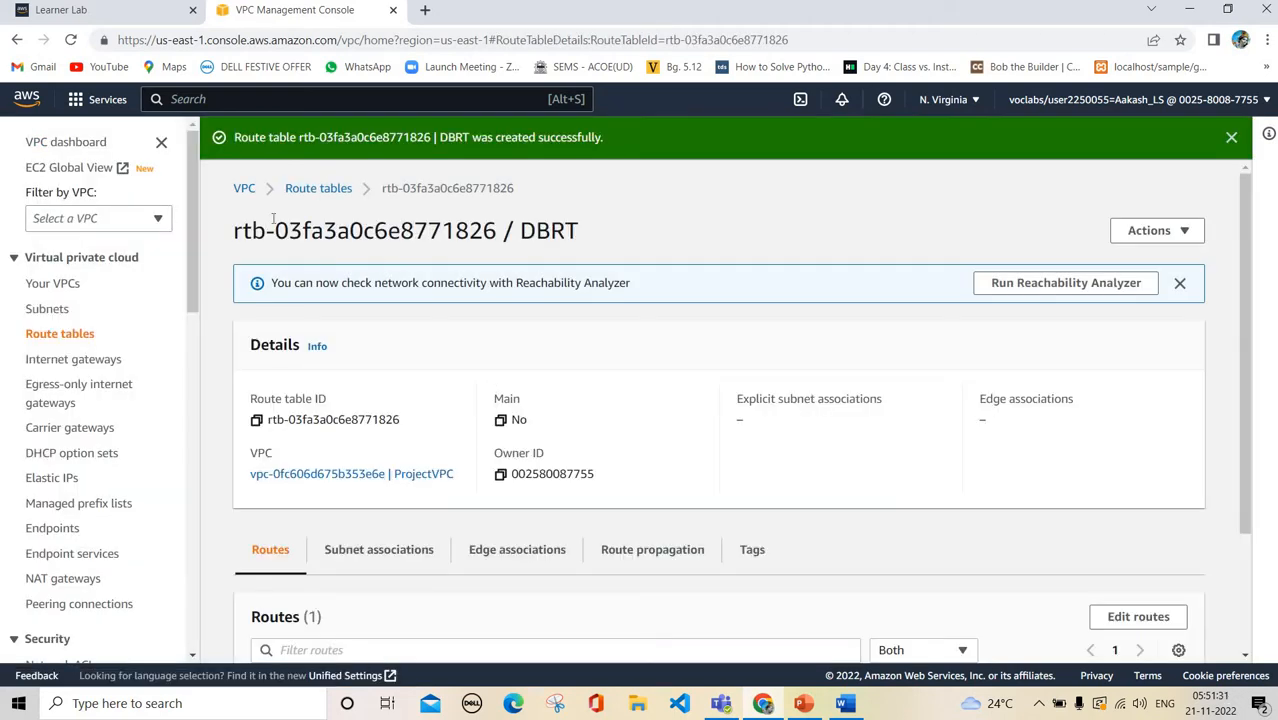
pyautogui.click(318, 189)
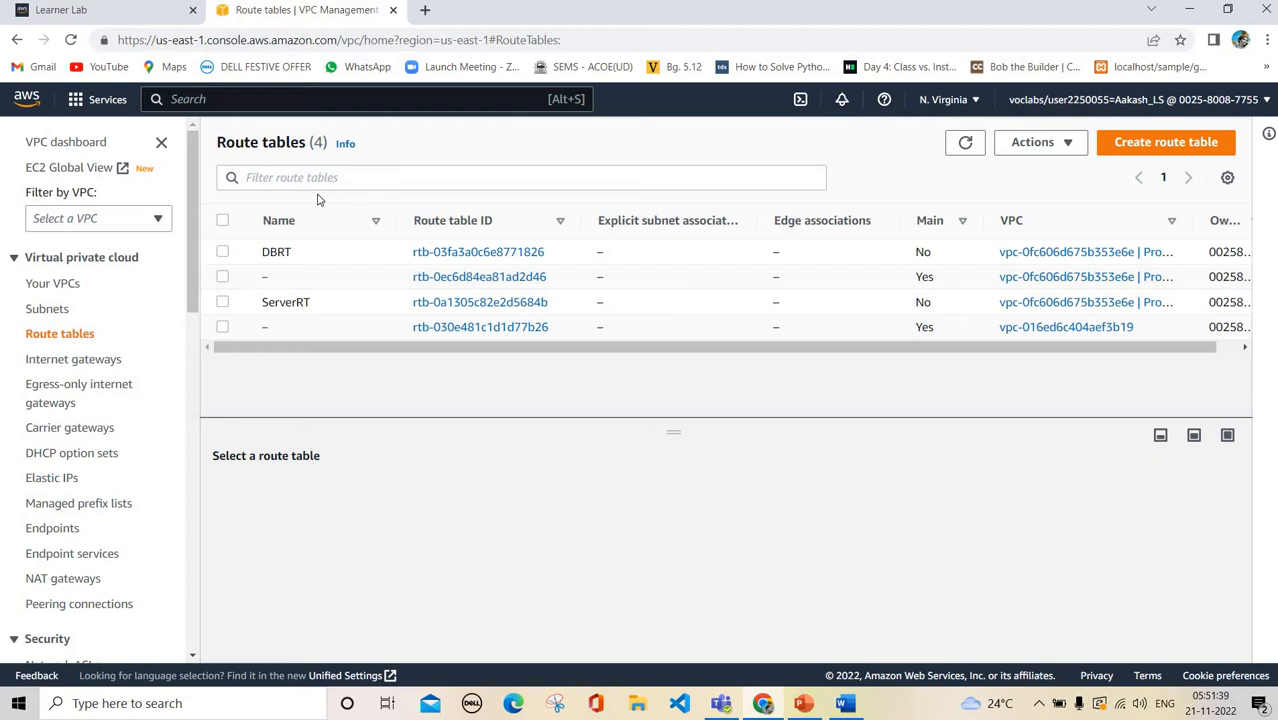
# Explicitly associate PublicSubnet with ServerRT and save, then show DBRT's subnet associations
pyautogui.click(222, 303)
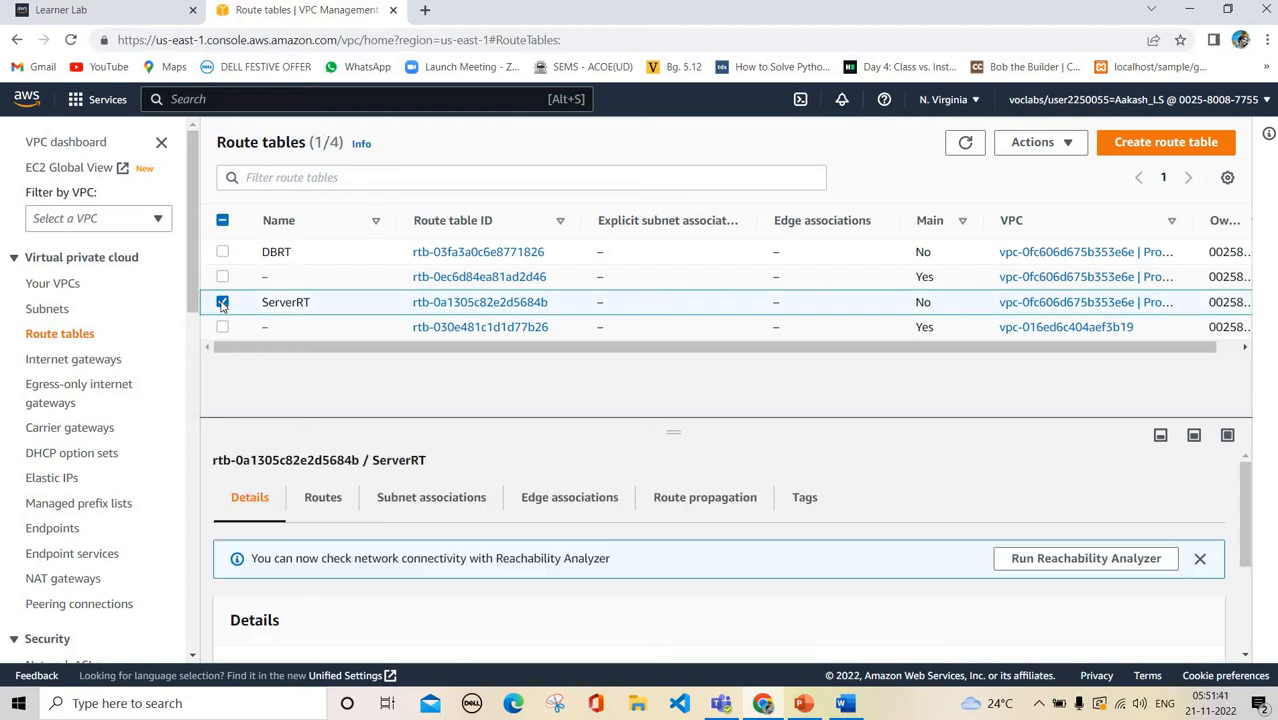
pyautogui.click(408, 507)
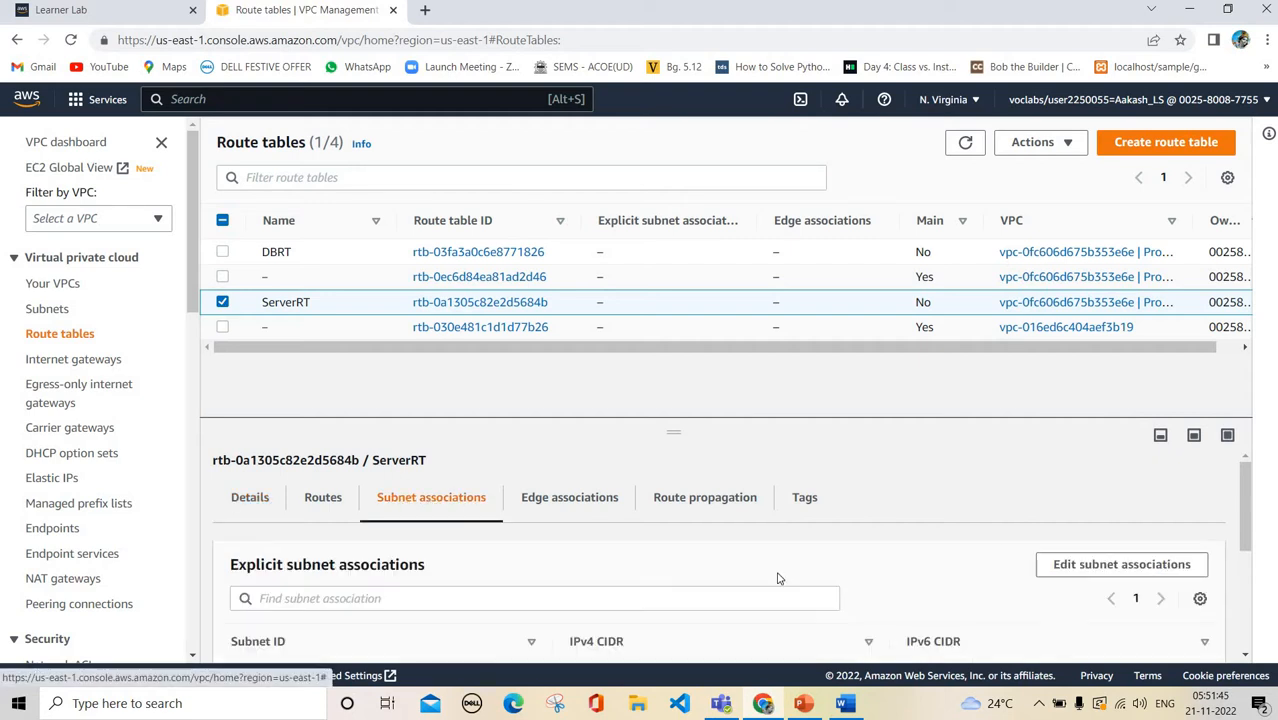
pyautogui.click(1060, 566)
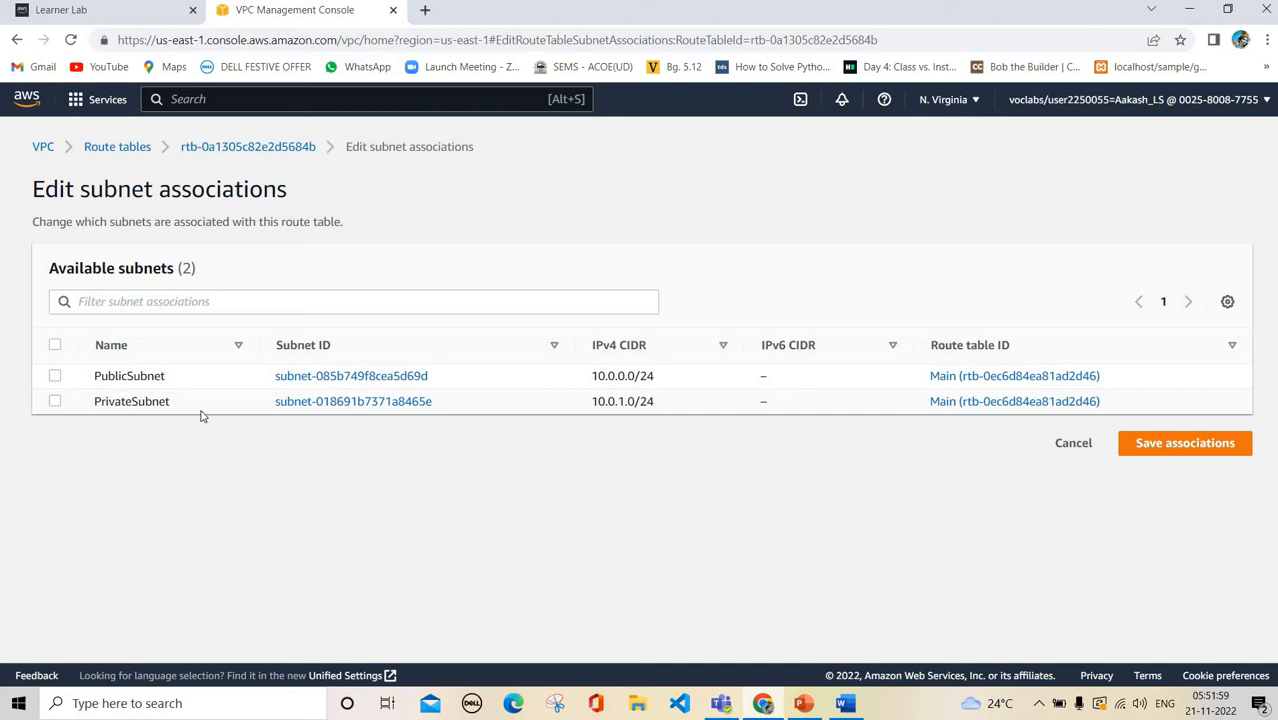
pyautogui.click(143, 376)
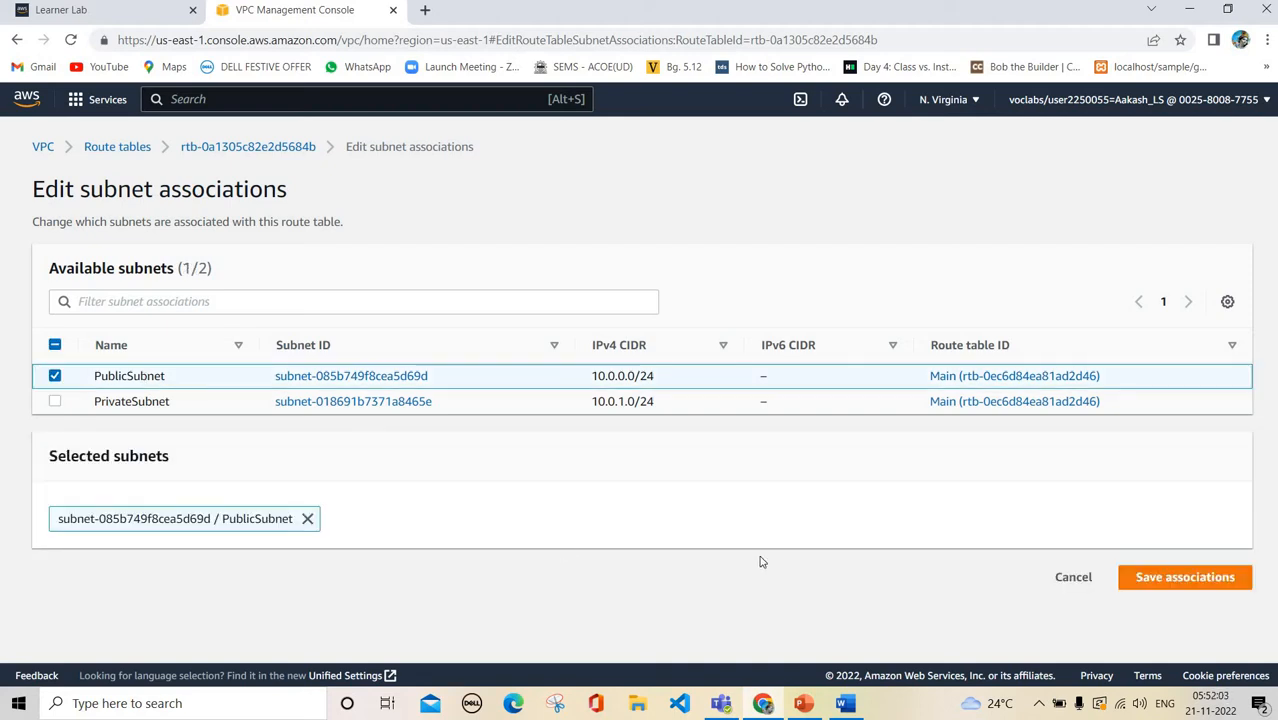
pyautogui.click(1183, 580)
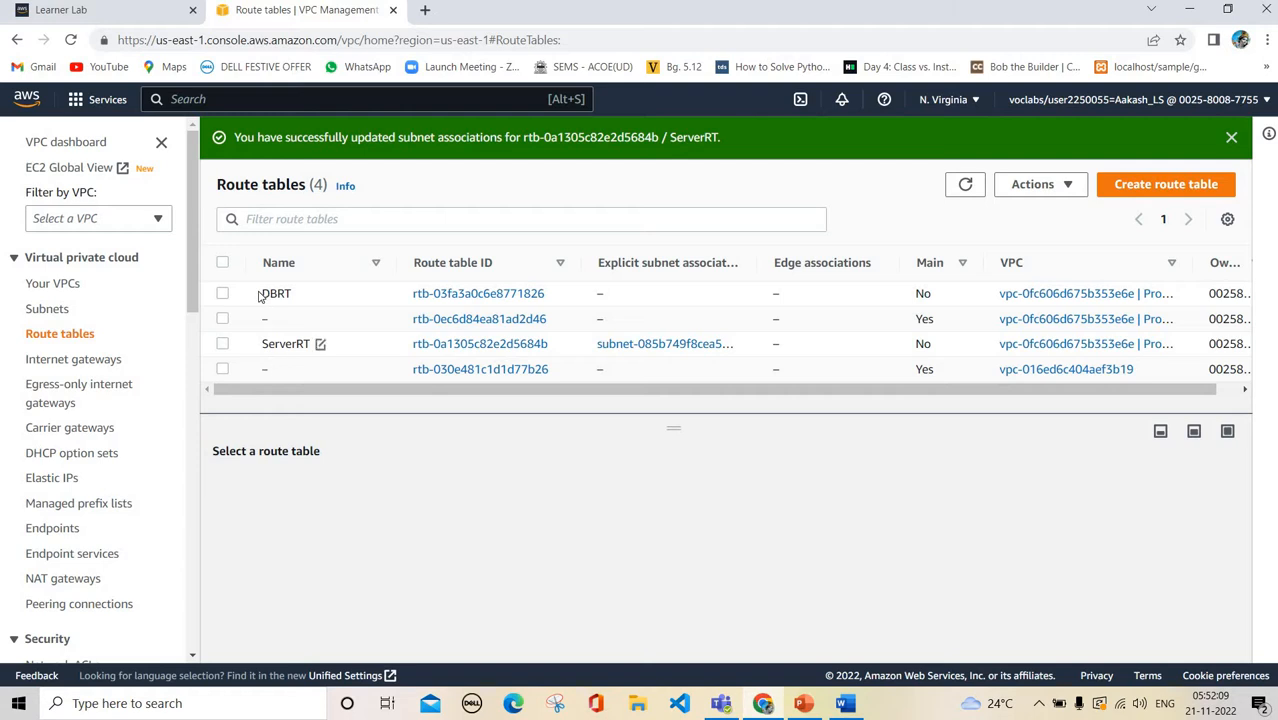
pyautogui.click(267, 298)
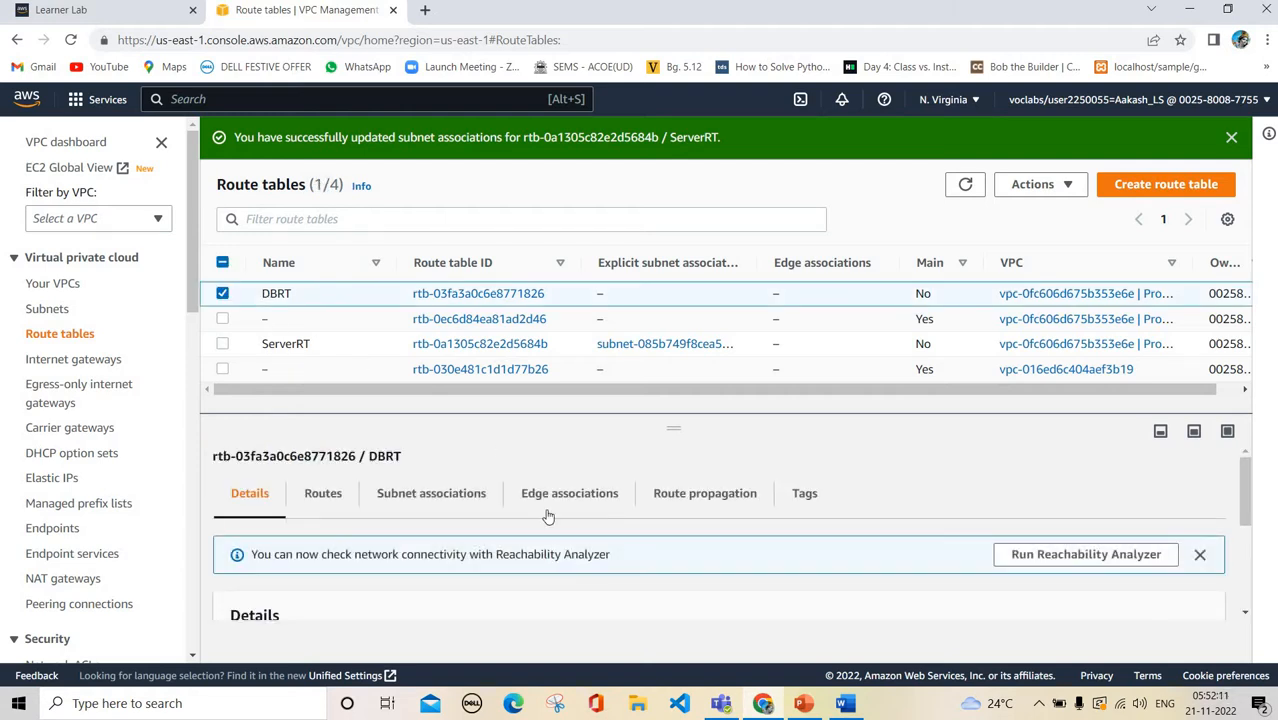
pyautogui.click(479, 495)
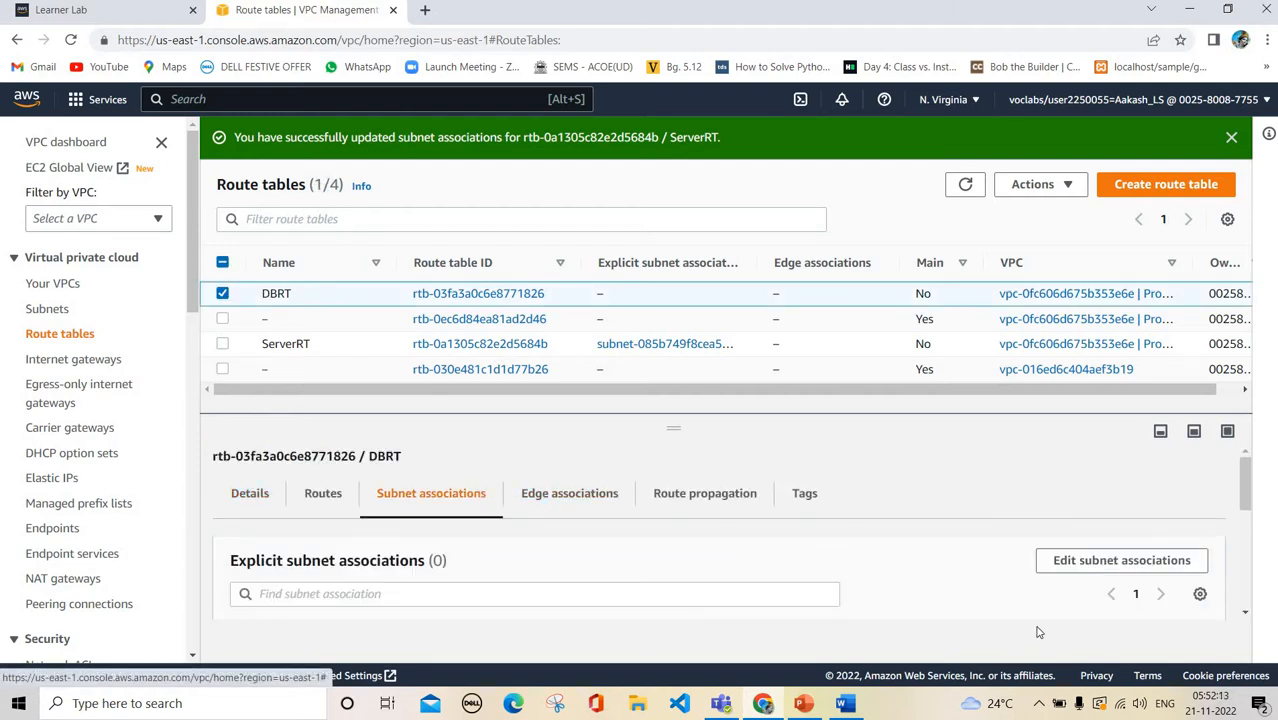
# Associate PrivateSubnet with DBRT and save
pyautogui.click(1105, 565)
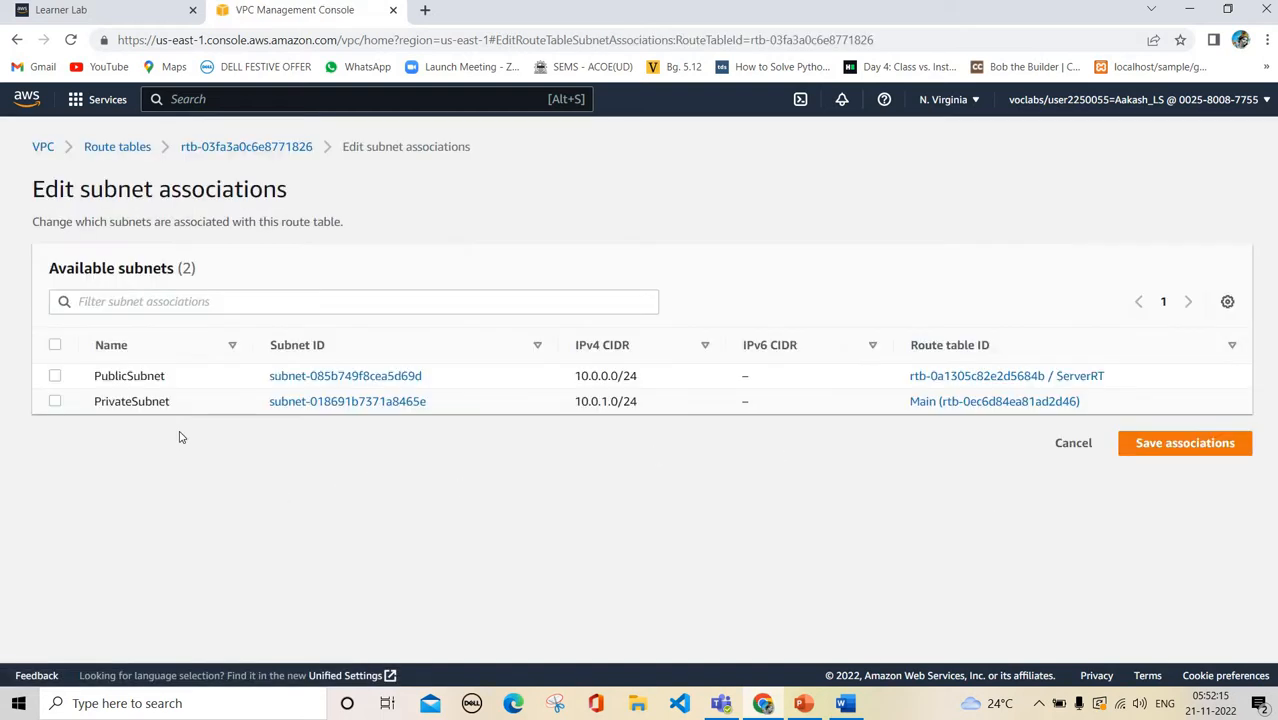
pyautogui.click(161, 401)
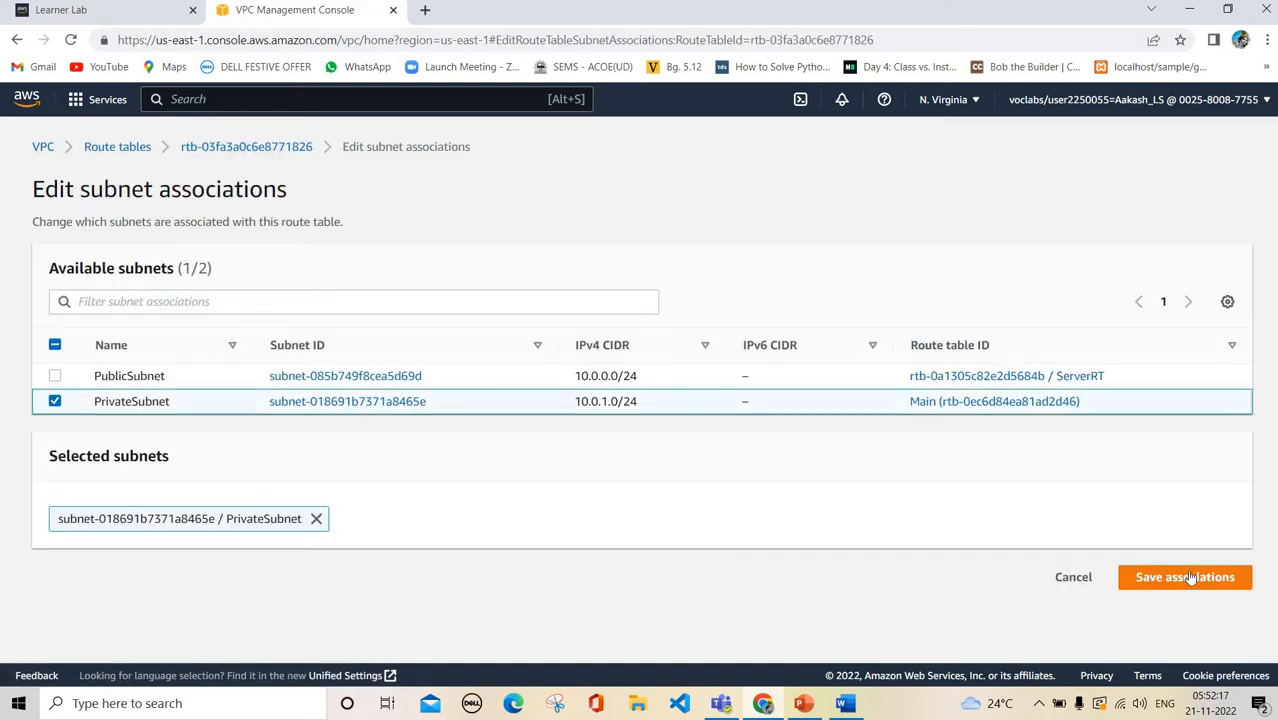
pyautogui.click(1190, 577)
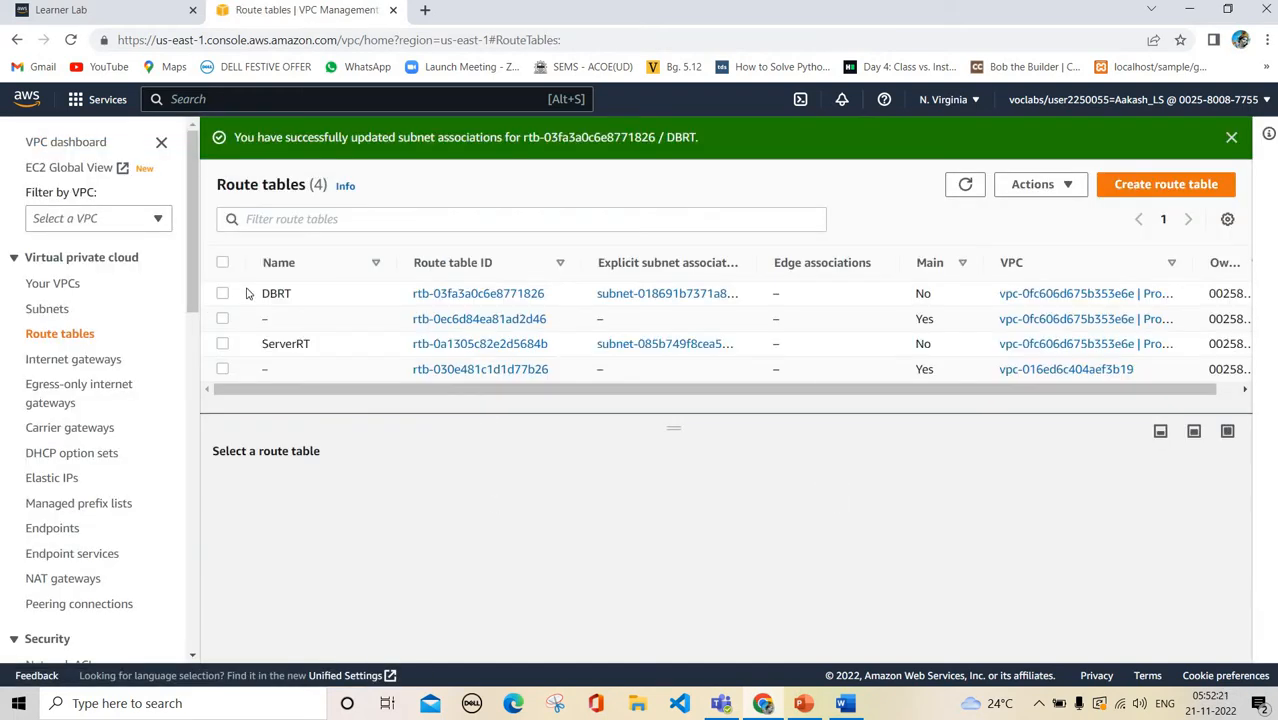
# Check that DBRT holds PrivateSubnet and ServerRT holds PublicSubnet
pyautogui.click(249, 293)
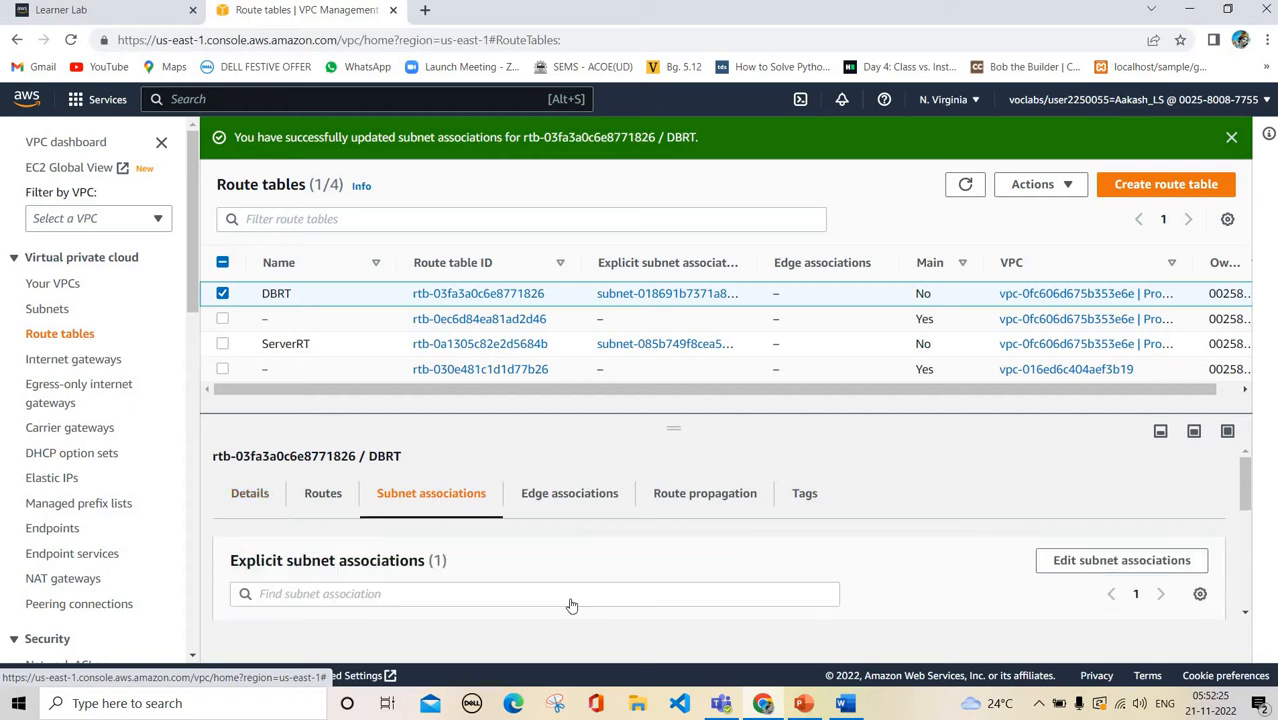
pyautogui.scroll(-3, 571, 603)
pyautogui.scroll(1, 622, 528)
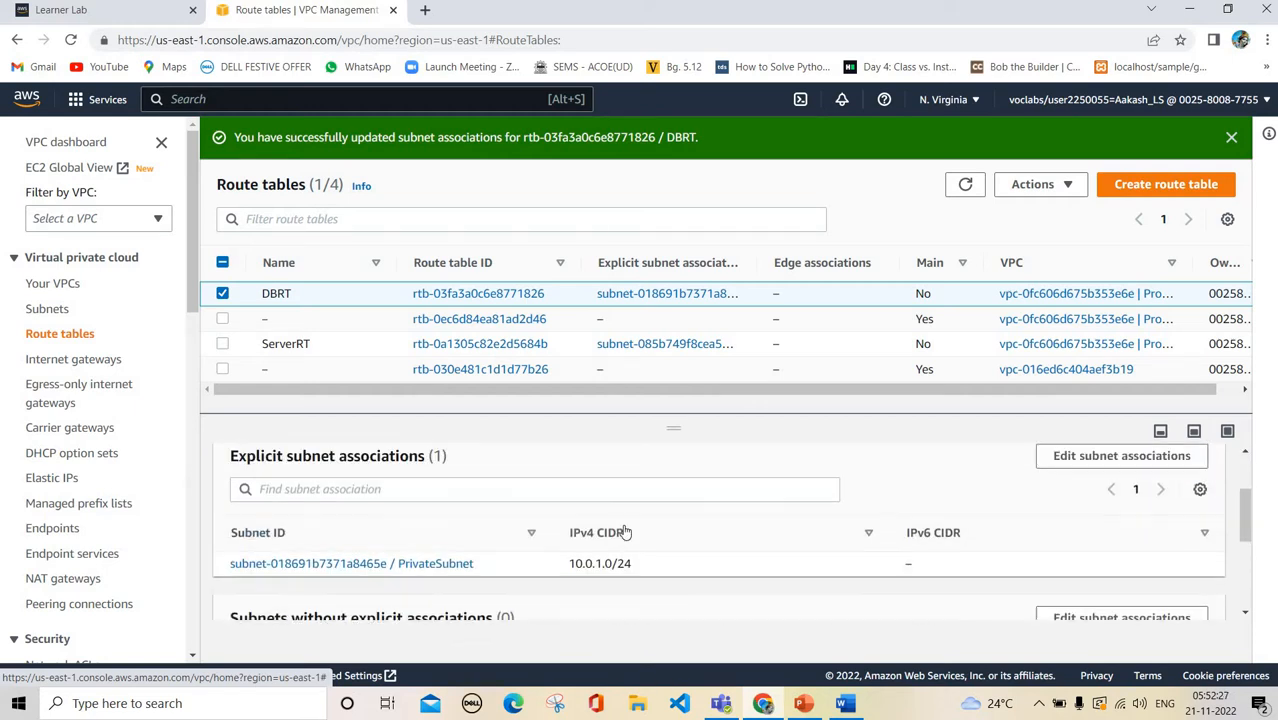
pyautogui.click(291, 343)
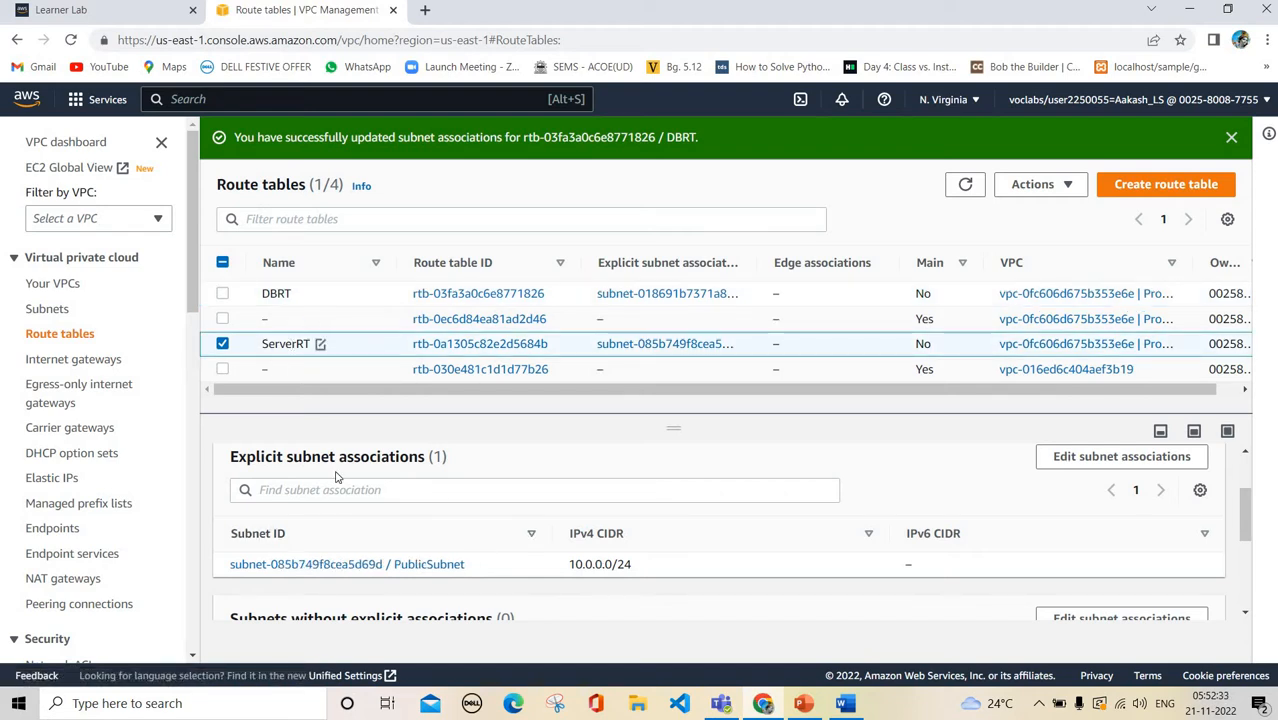
pyautogui.scroll(2, 336, 500)
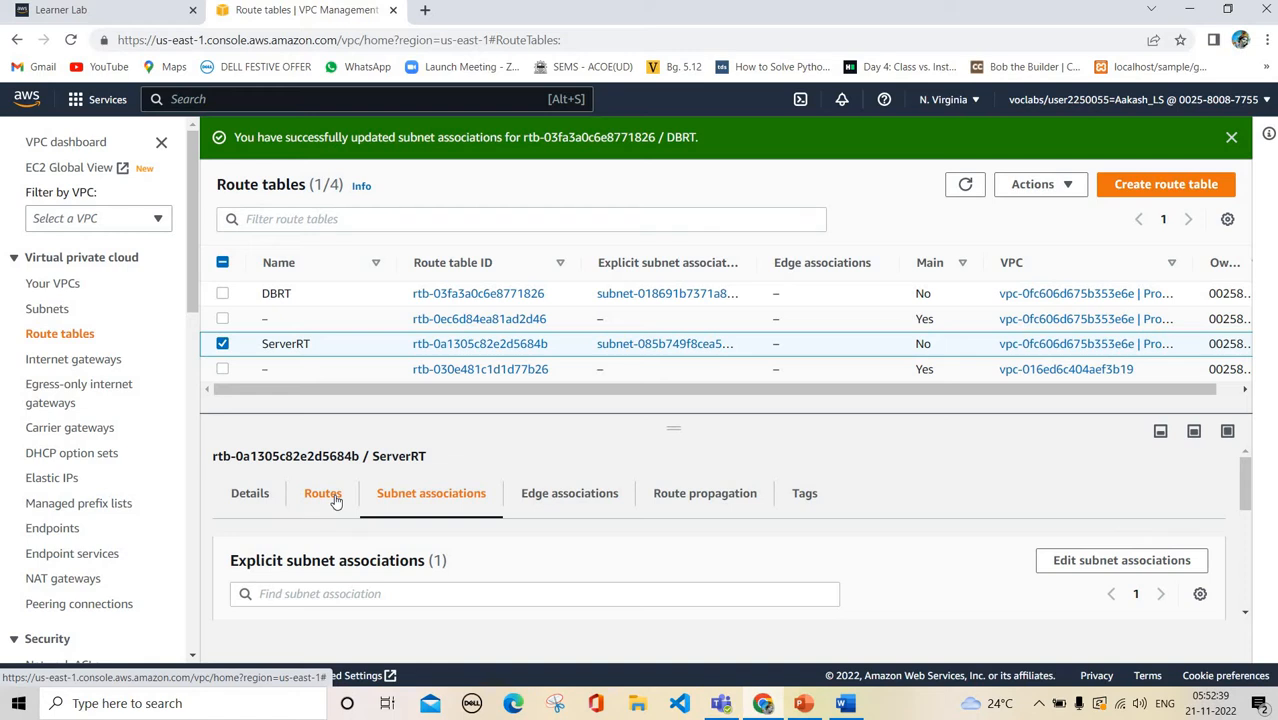
# Add a ServerRT route sending 0.0.0.0/0 to internet gateway ProjectIGW and save it
pyautogui.click(323, 494)
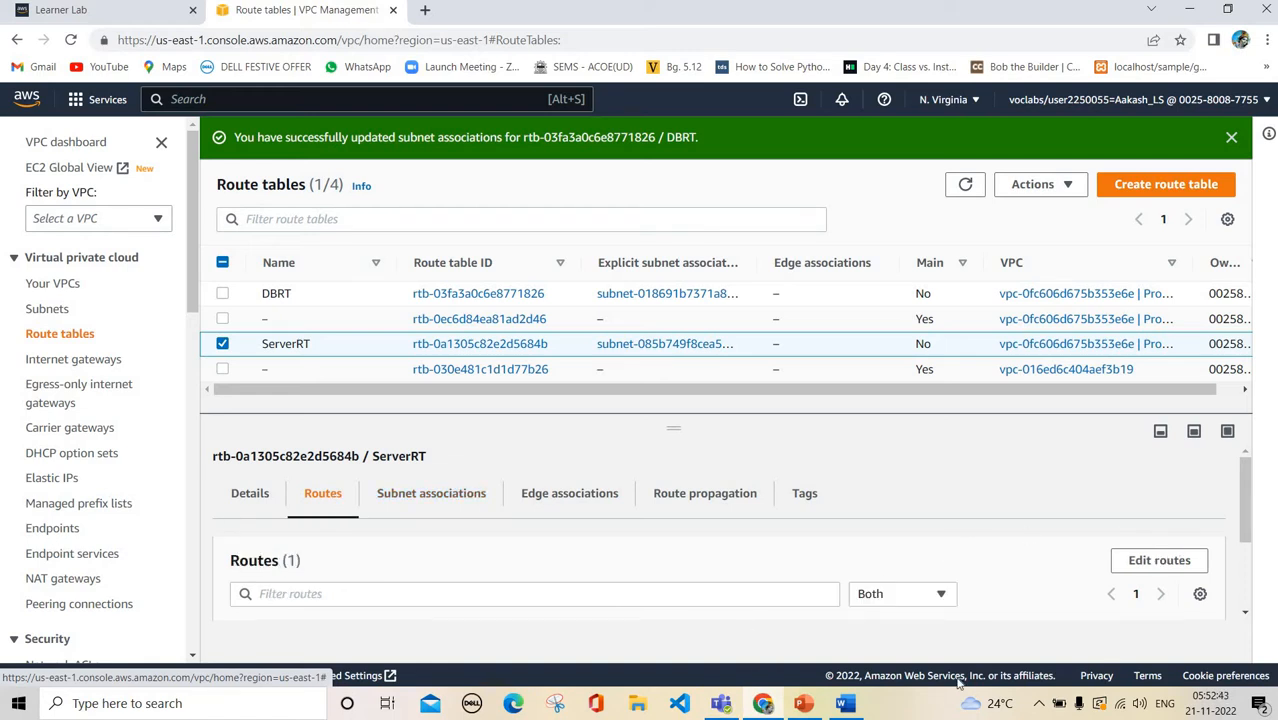
pyautogui.click(1172, 566)
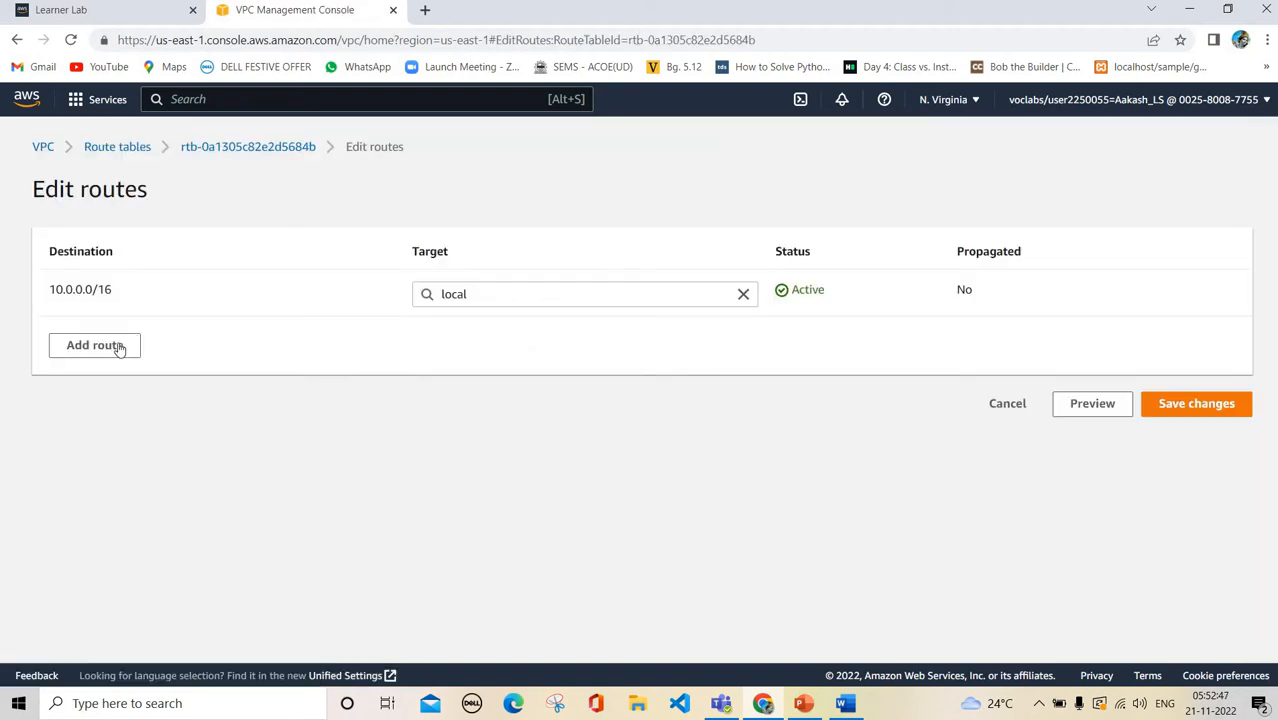
pyautogui.click(119, 344)
pyautogui.click(142, 341)
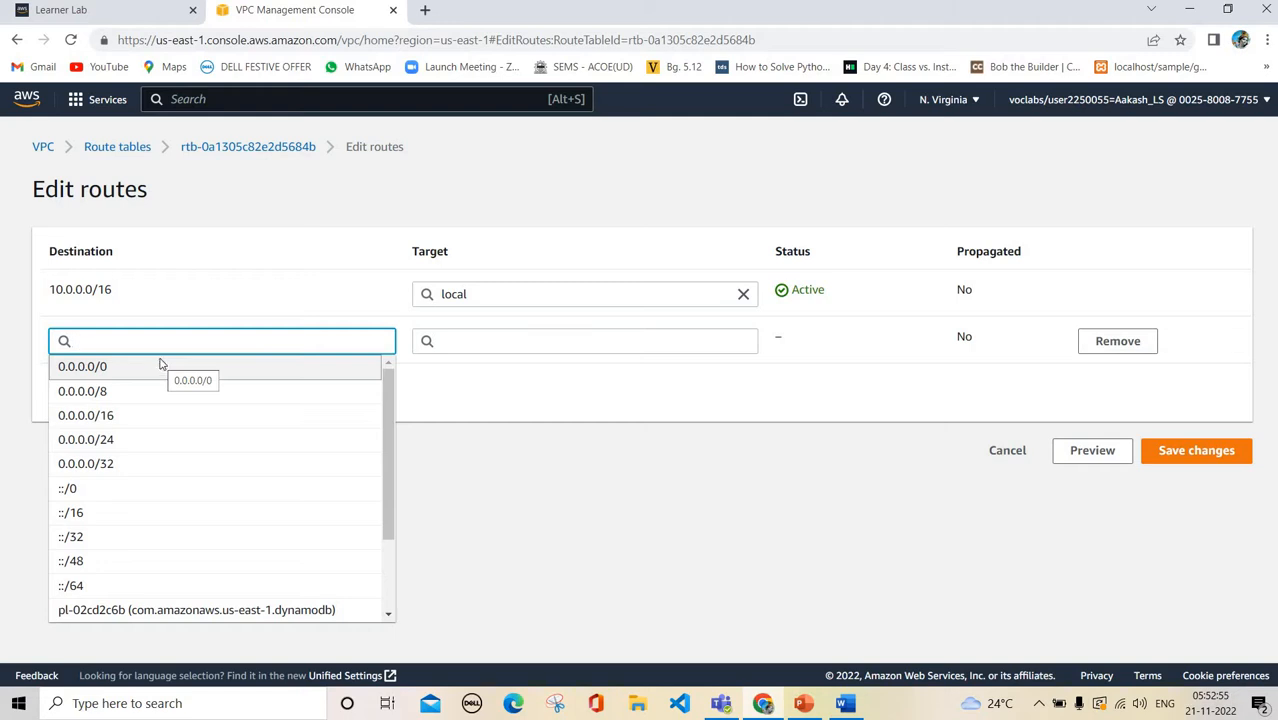
pyautogui.click(161, 366)
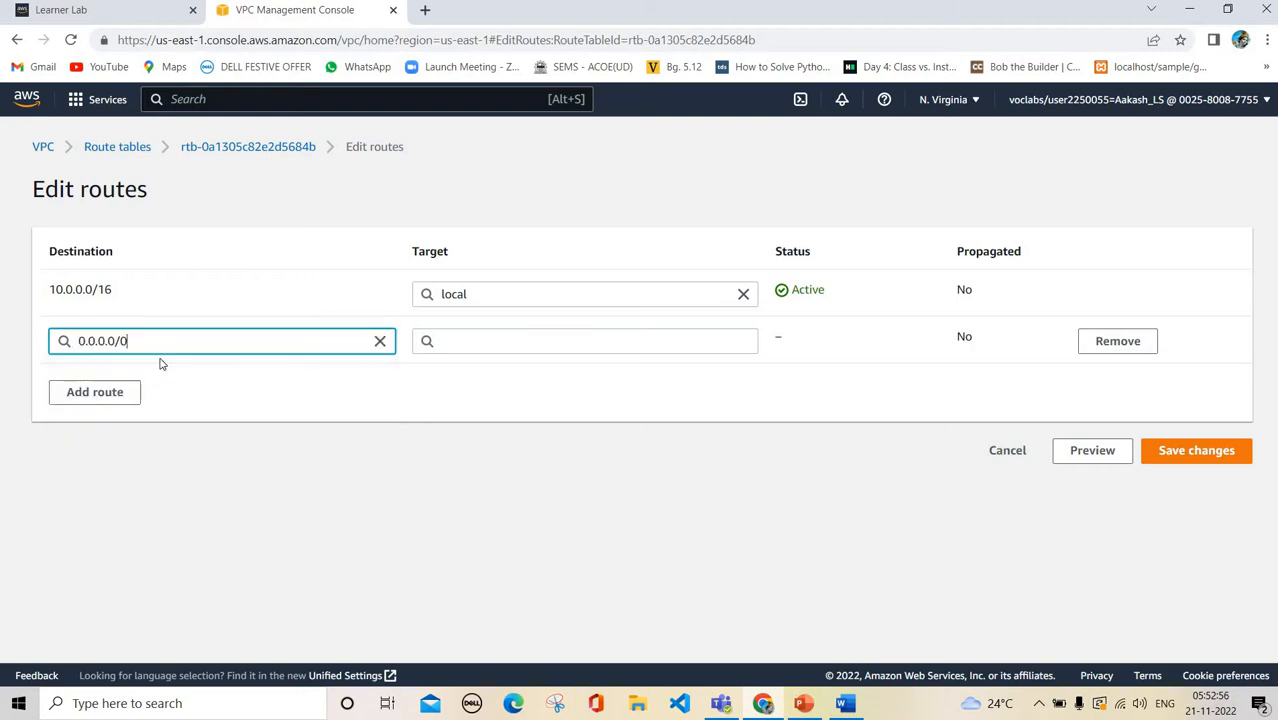
pyautogui.click(488, 343)
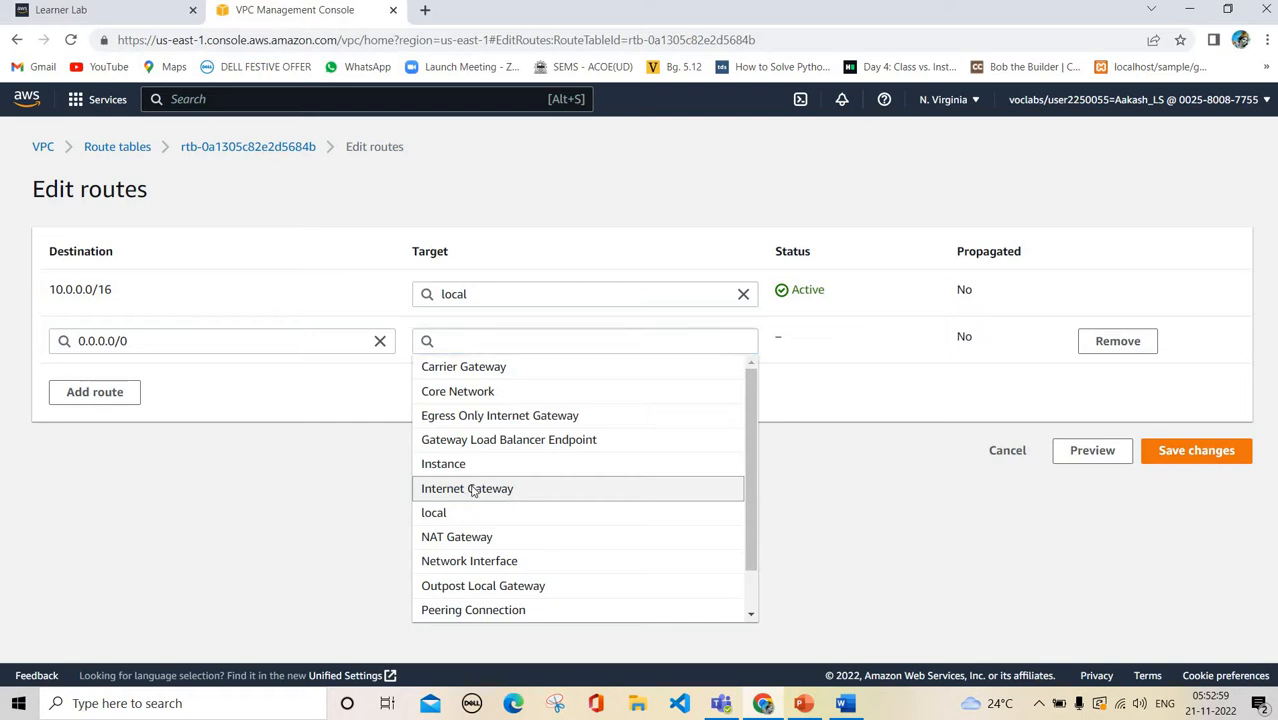
pyautogui.click(474, 489)
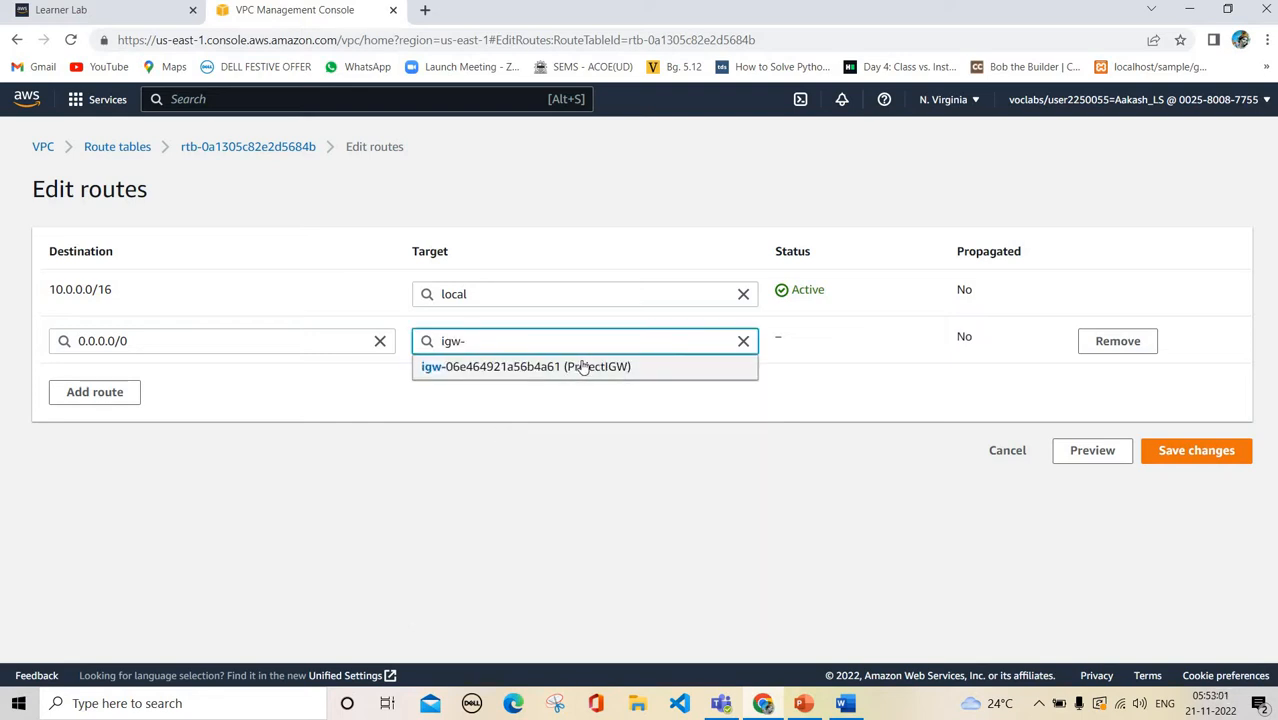
pyautogui.click(661, 372)
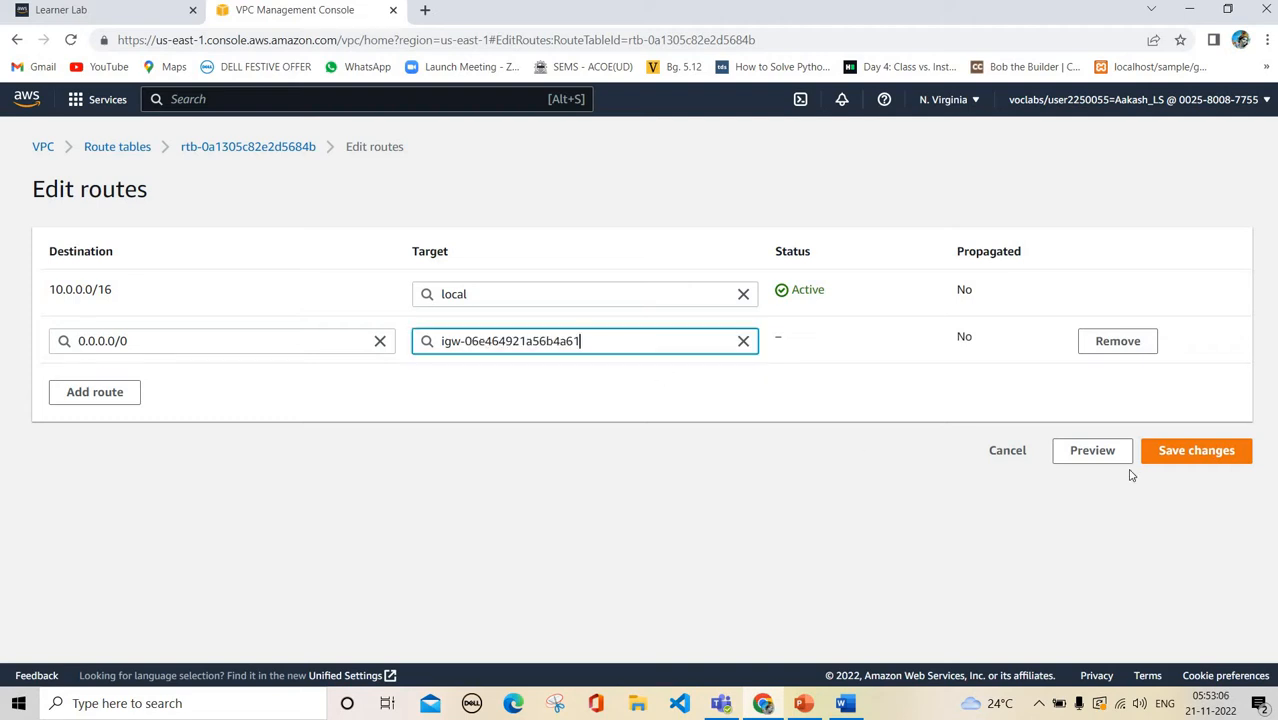
pyautogui.click(1197, 452)
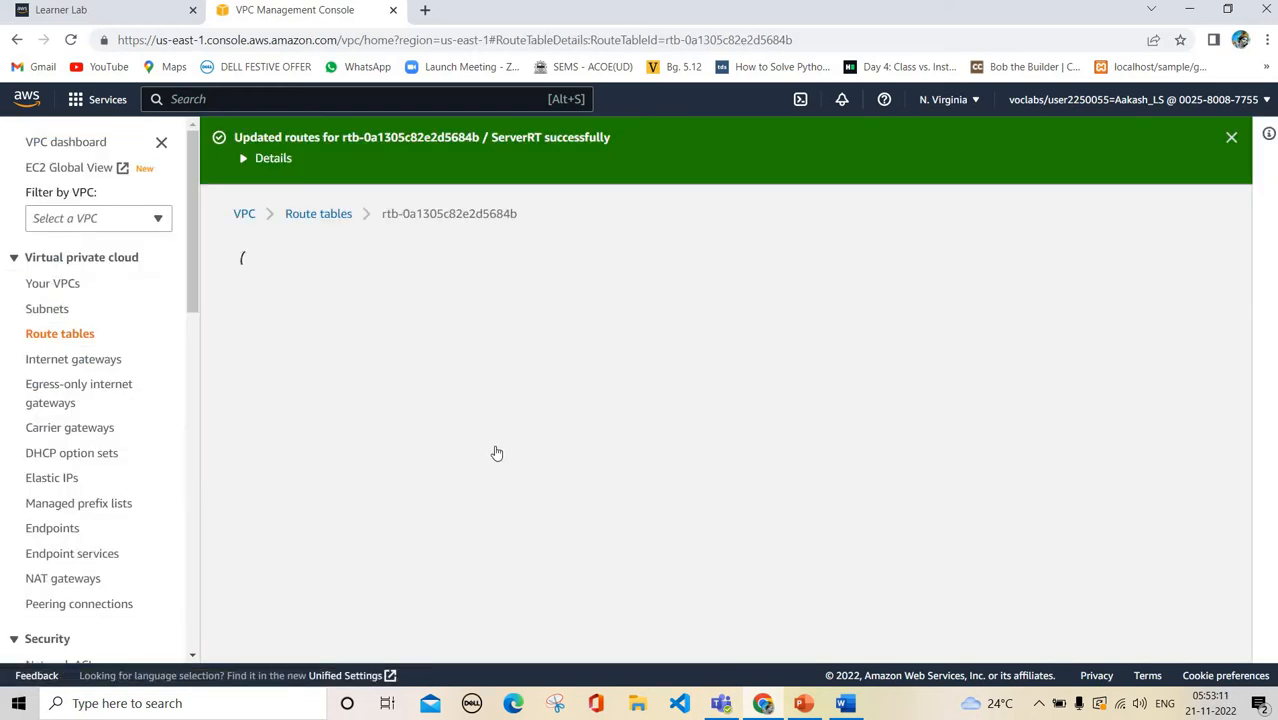
pyautogui.click(500, 445)
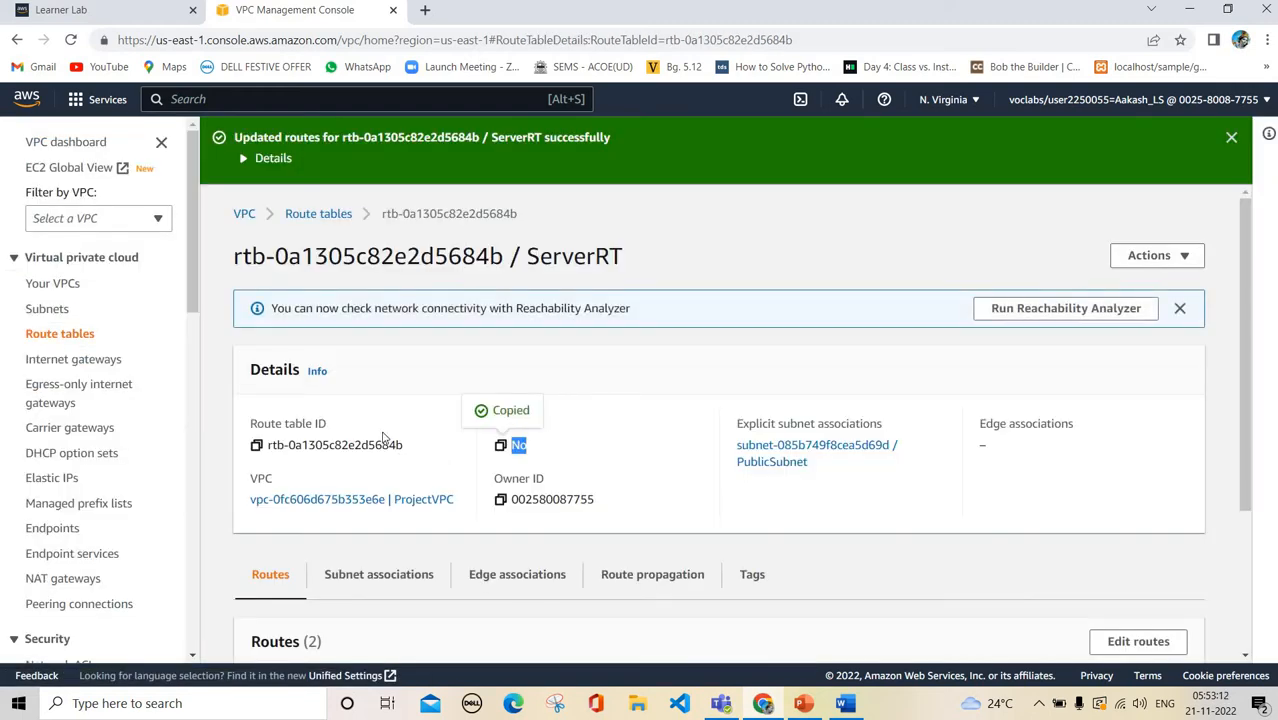
# In DBRT's routes, add 0.0.0.0/0 targeting internet gateway igw-06e464921a56b4a61 and save
pyautogui.click(331, 219)
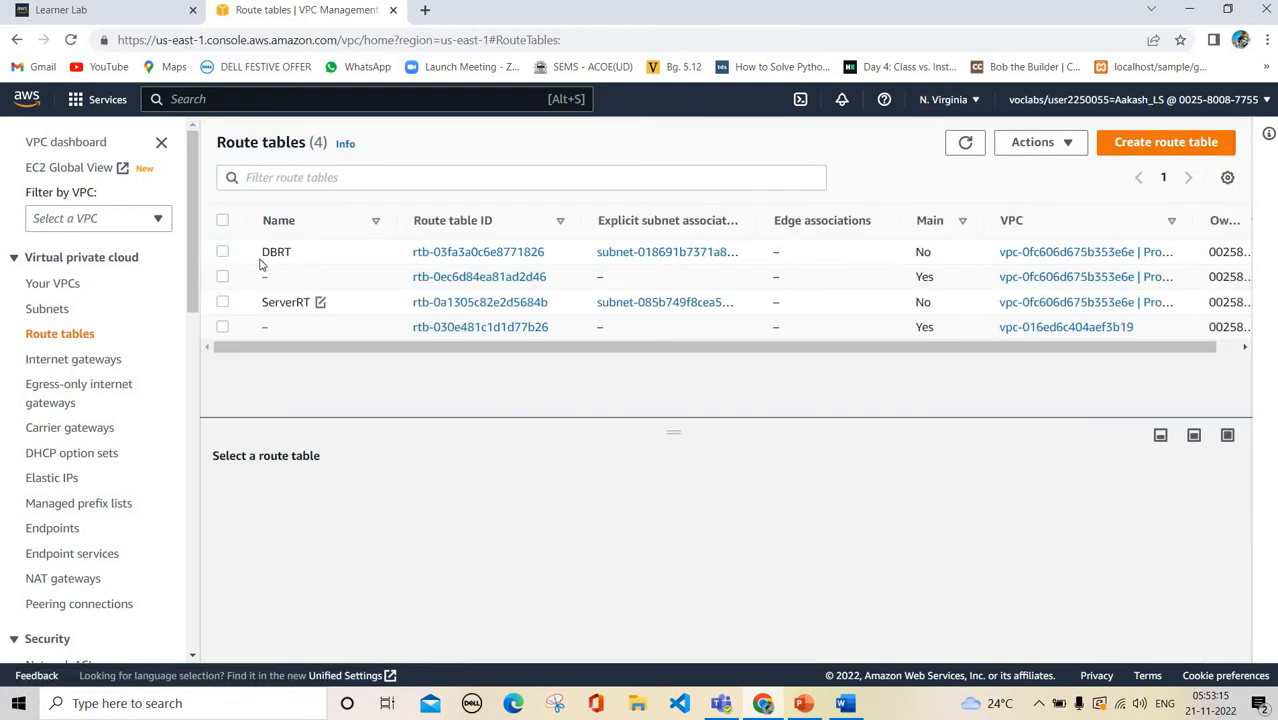
pyautogui.click(258, 258)
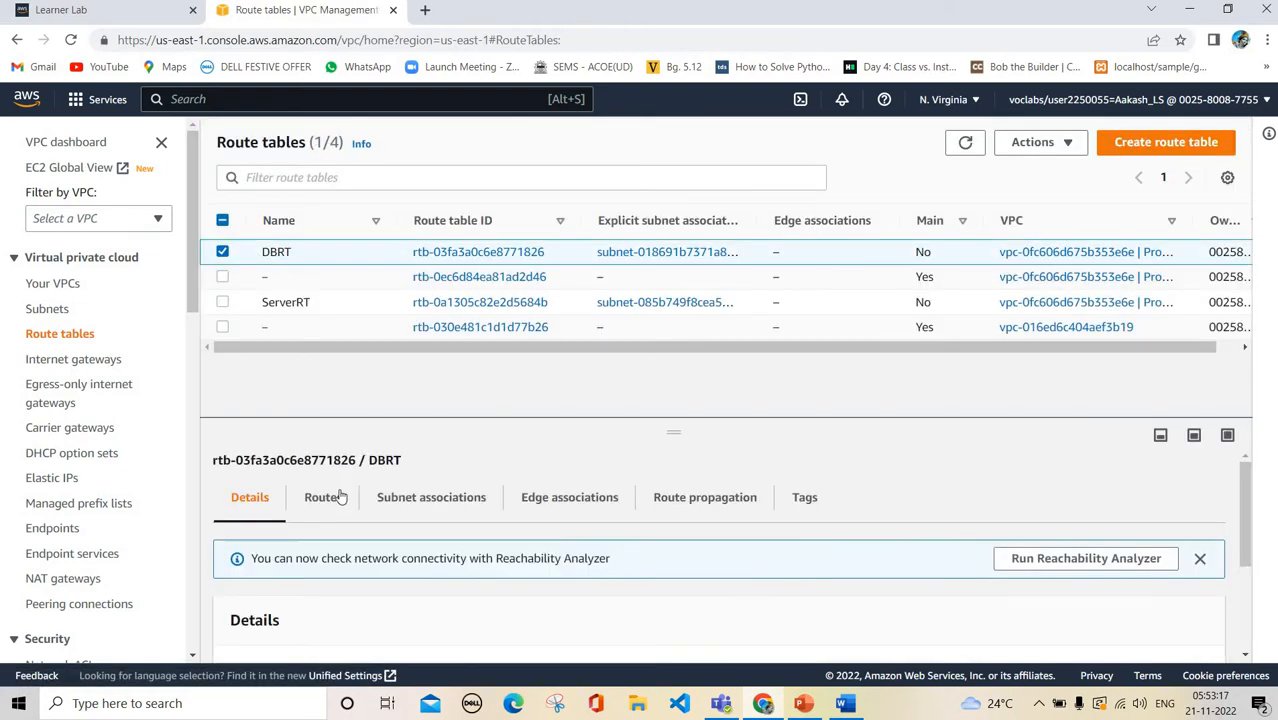
pyautogui.click(316, 496)
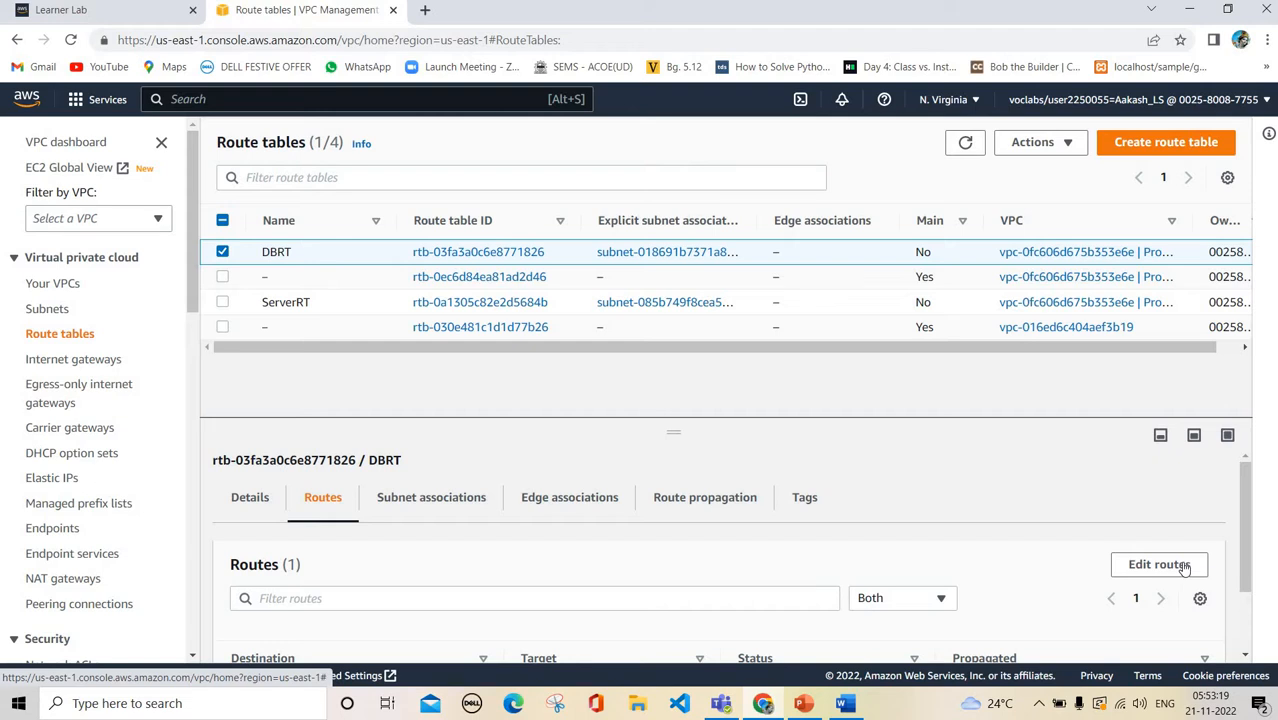
pyautogui.click(1165, 564)
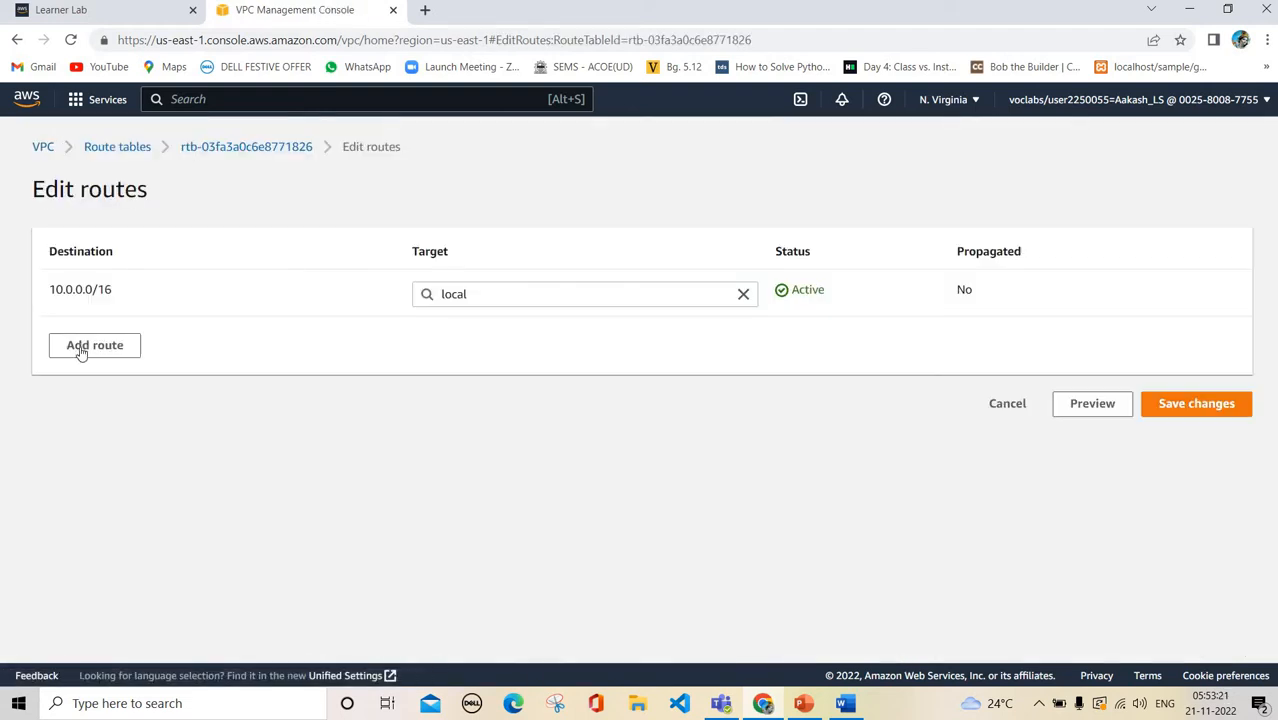
pyautogui.click(84, 344)
pyautogui.click(179, 350)
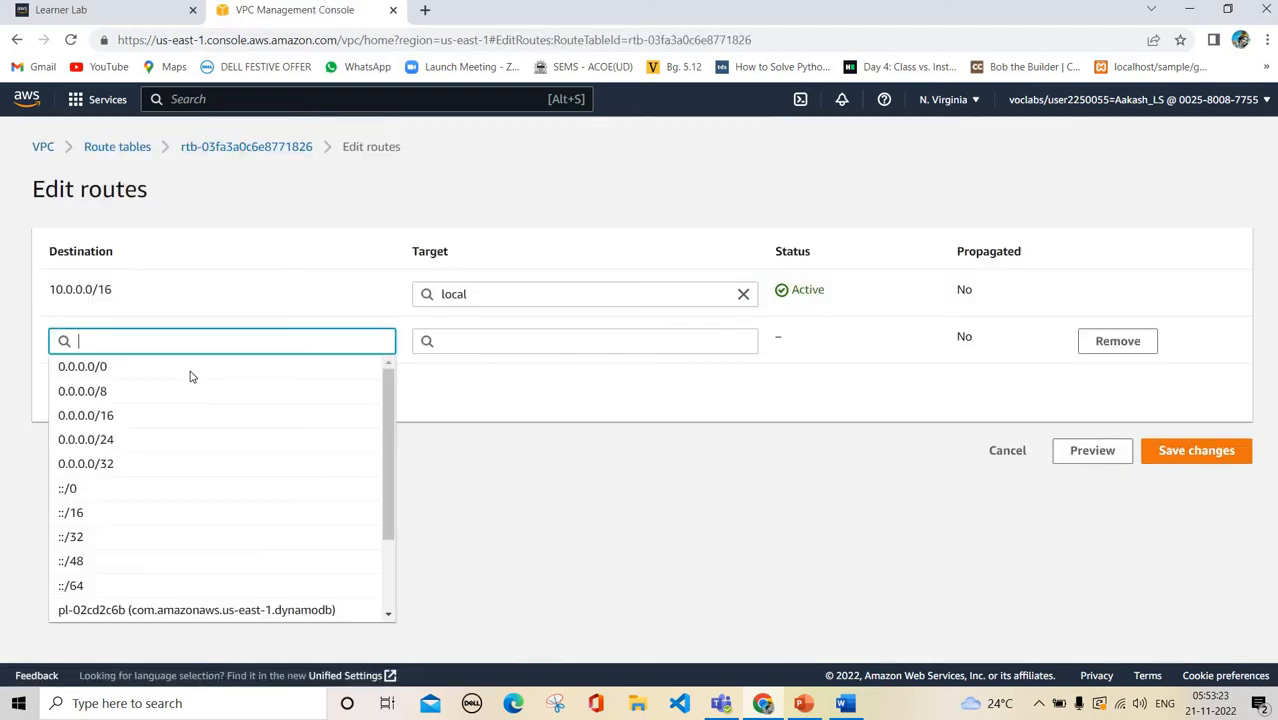
pyautogui.click(191, 370)
pyautogui.click(533, 342)
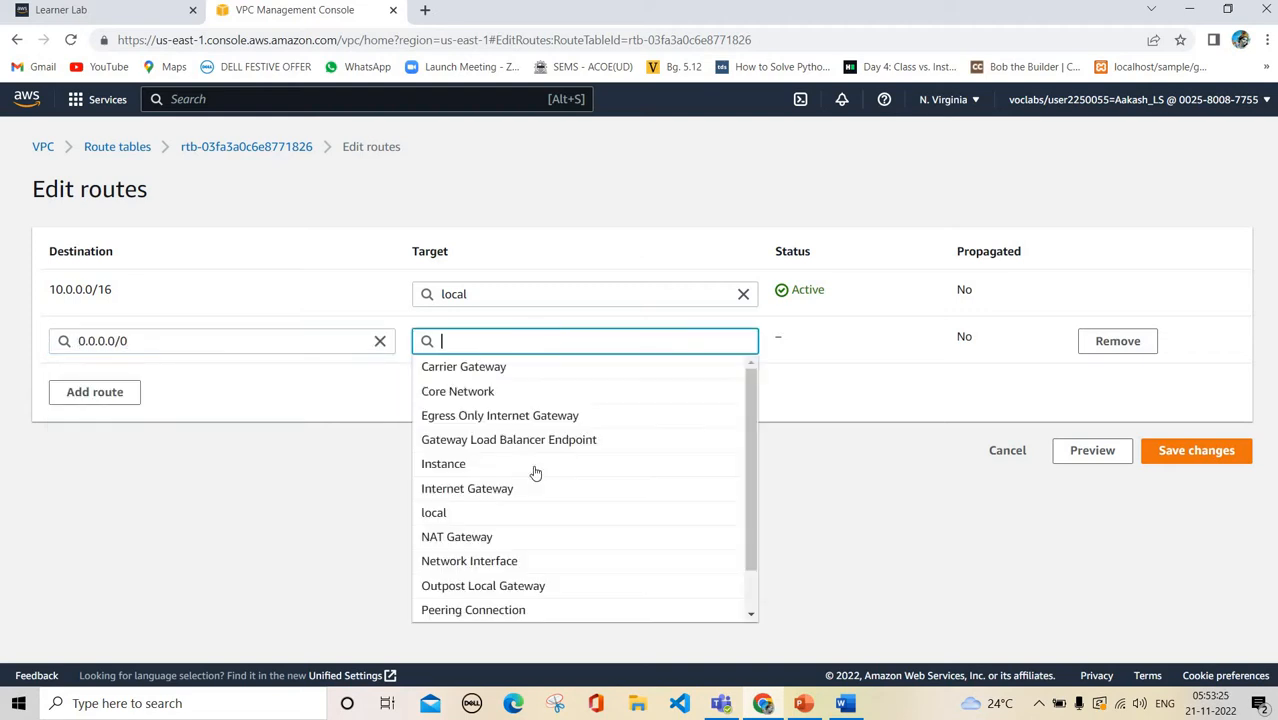
pyautogui.click(480, 488)
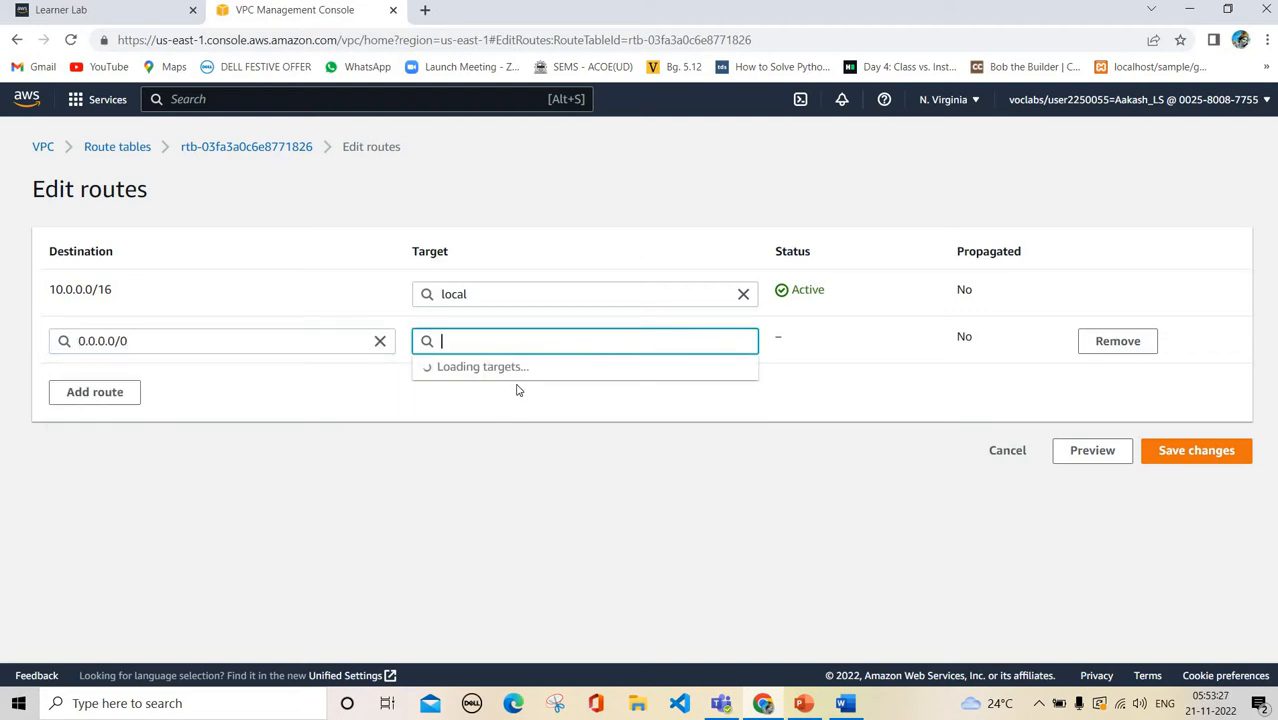
pyautogui.click(531, 371)
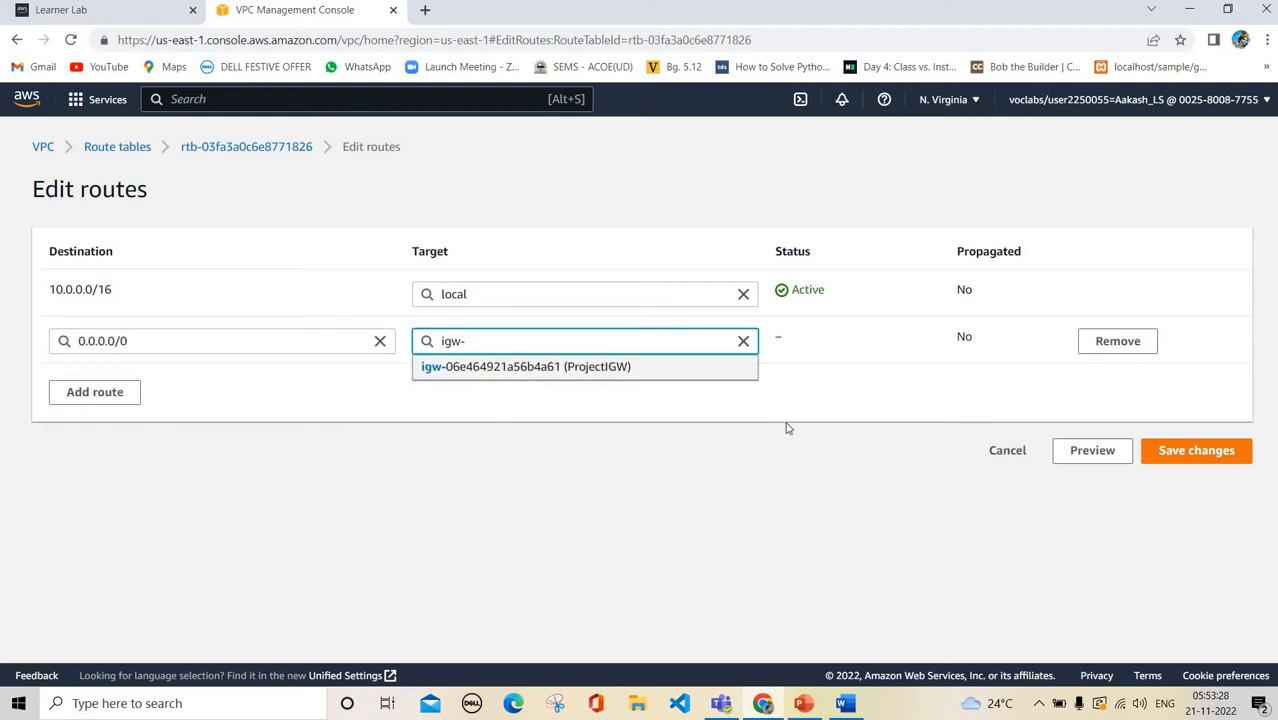
pyautogui.click(1170, 458)
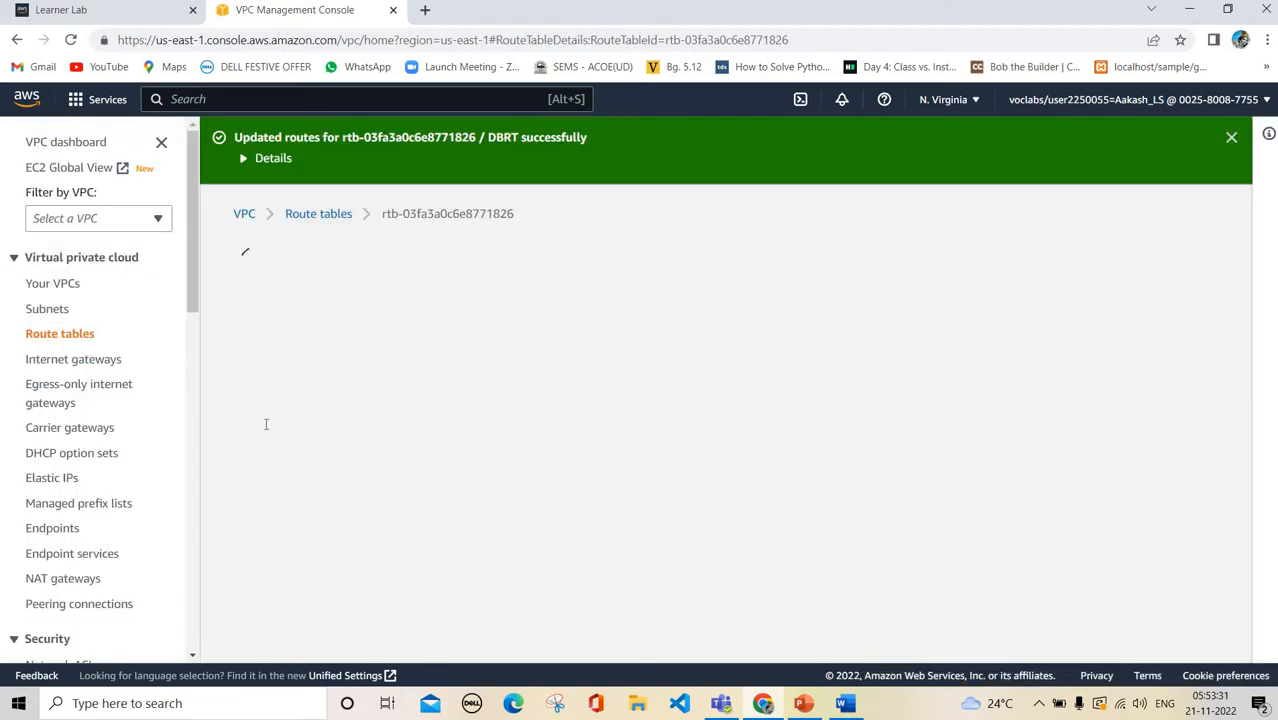
pyautogui.scroll(-3, 330, 428)
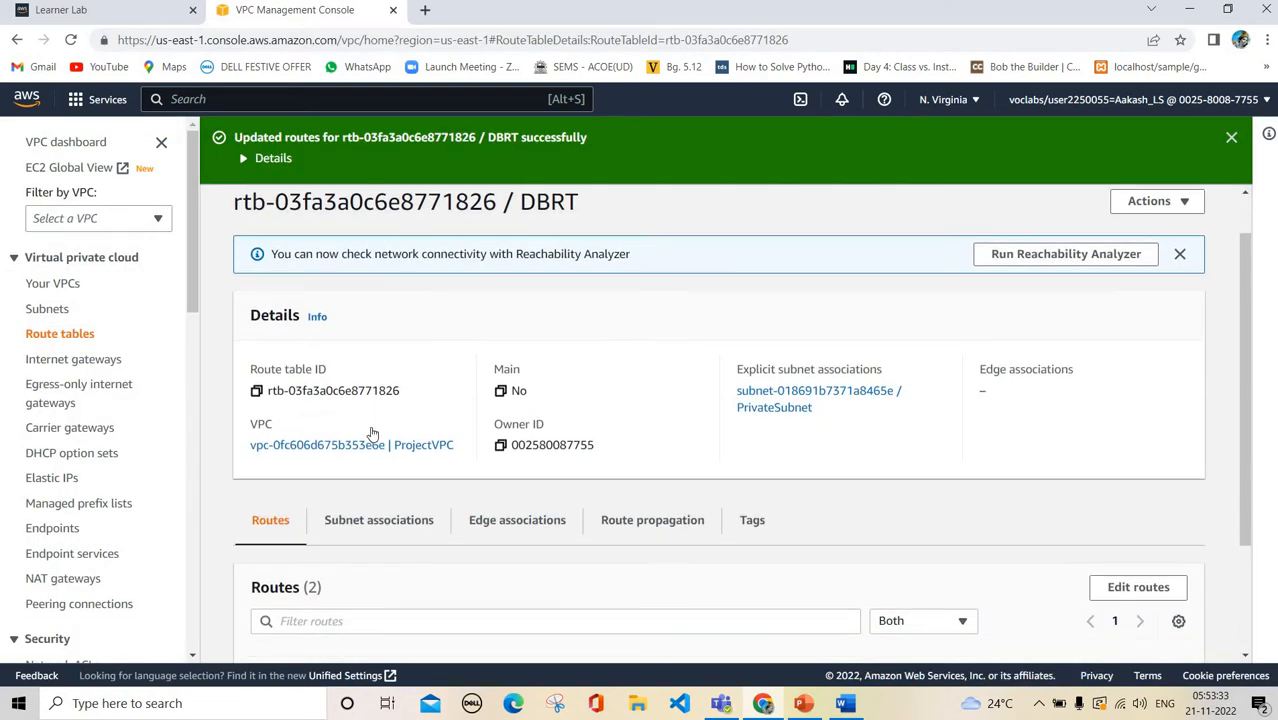
pyautogui.scroll(-1, 465, 551)
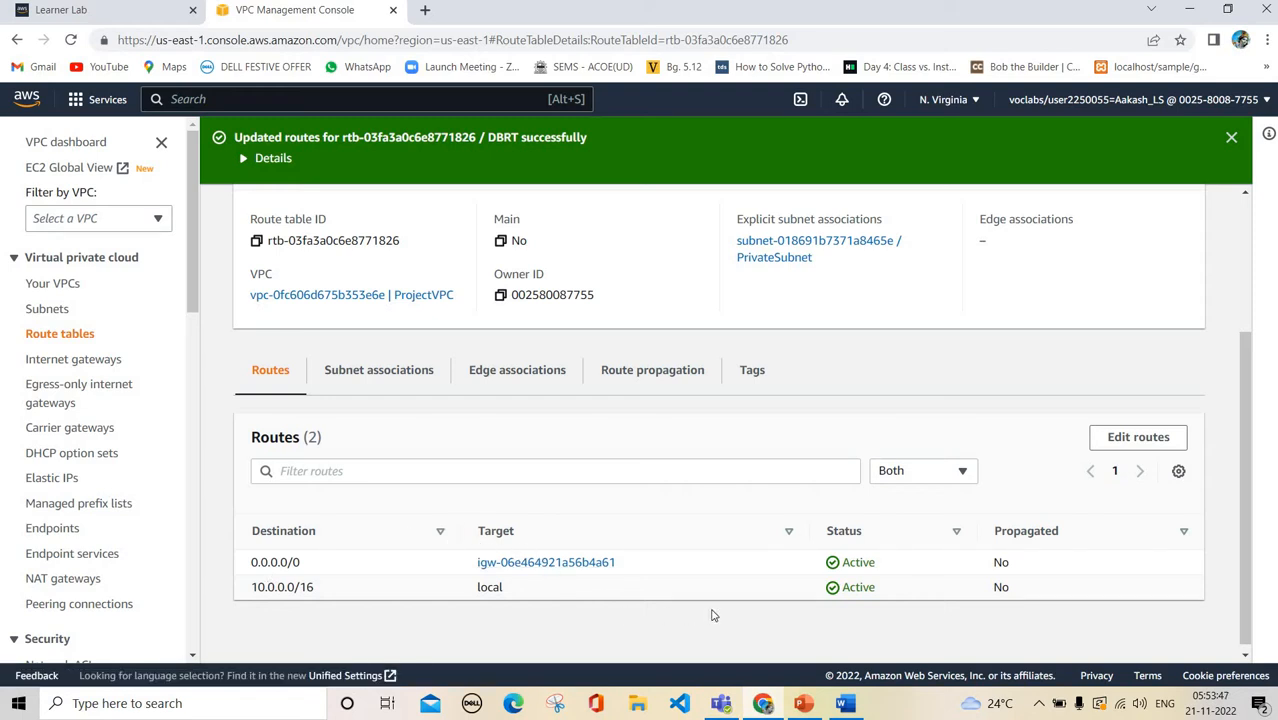
pyautogui.scroll(3, 567, 375)
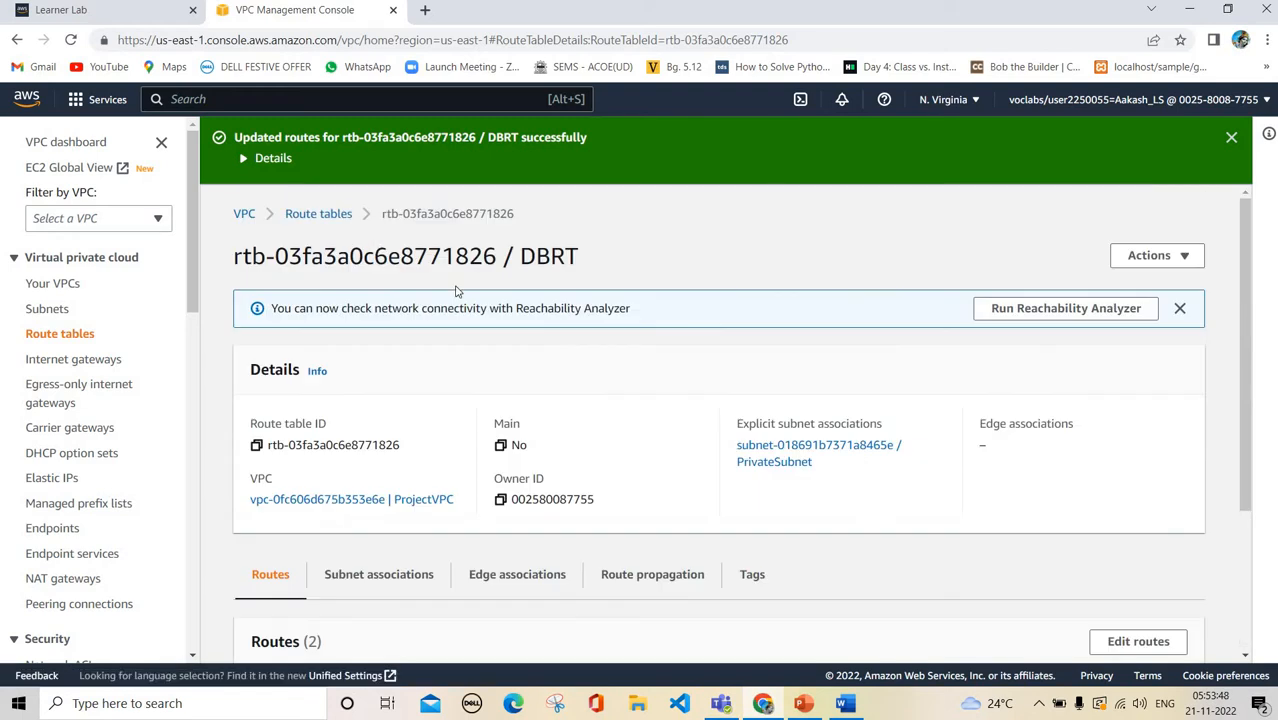
# Check ServerRT's routes for 0.0.0.0/0 to ProjectIGW, then switch to the Cloud Project Presentation
pyautogui.click(318, 214)
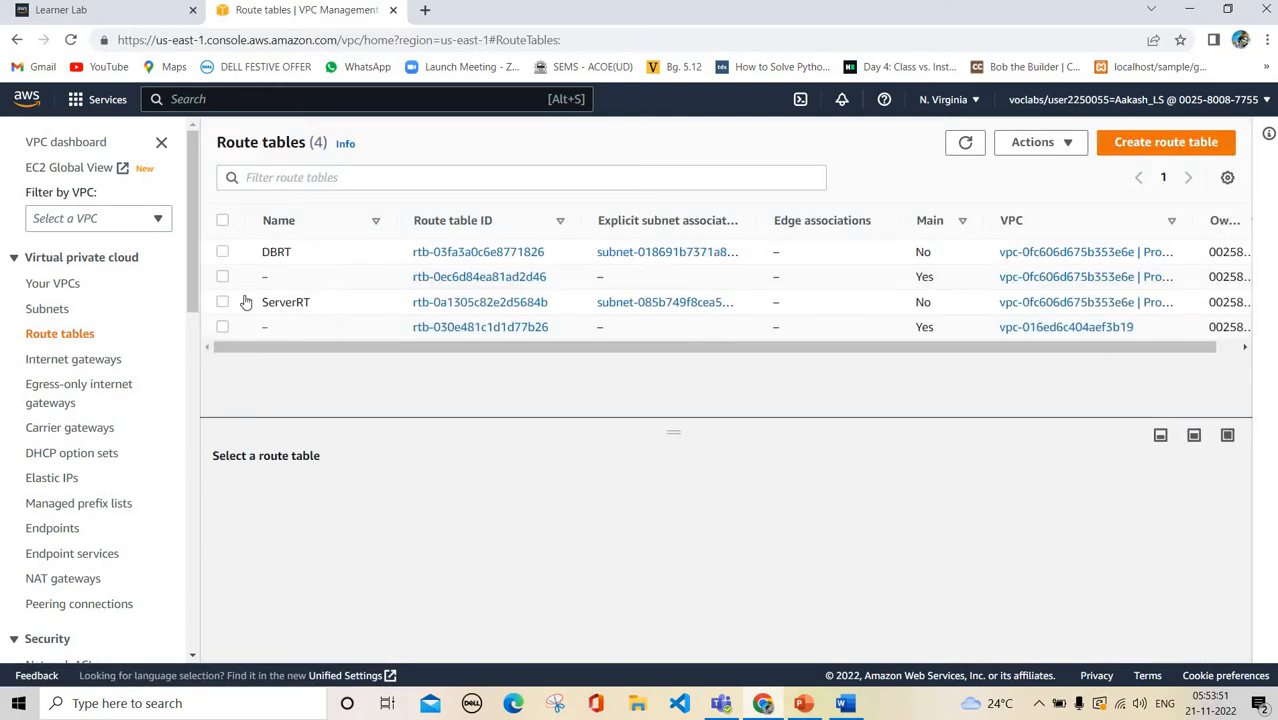
pyautogui.click(246, 302)
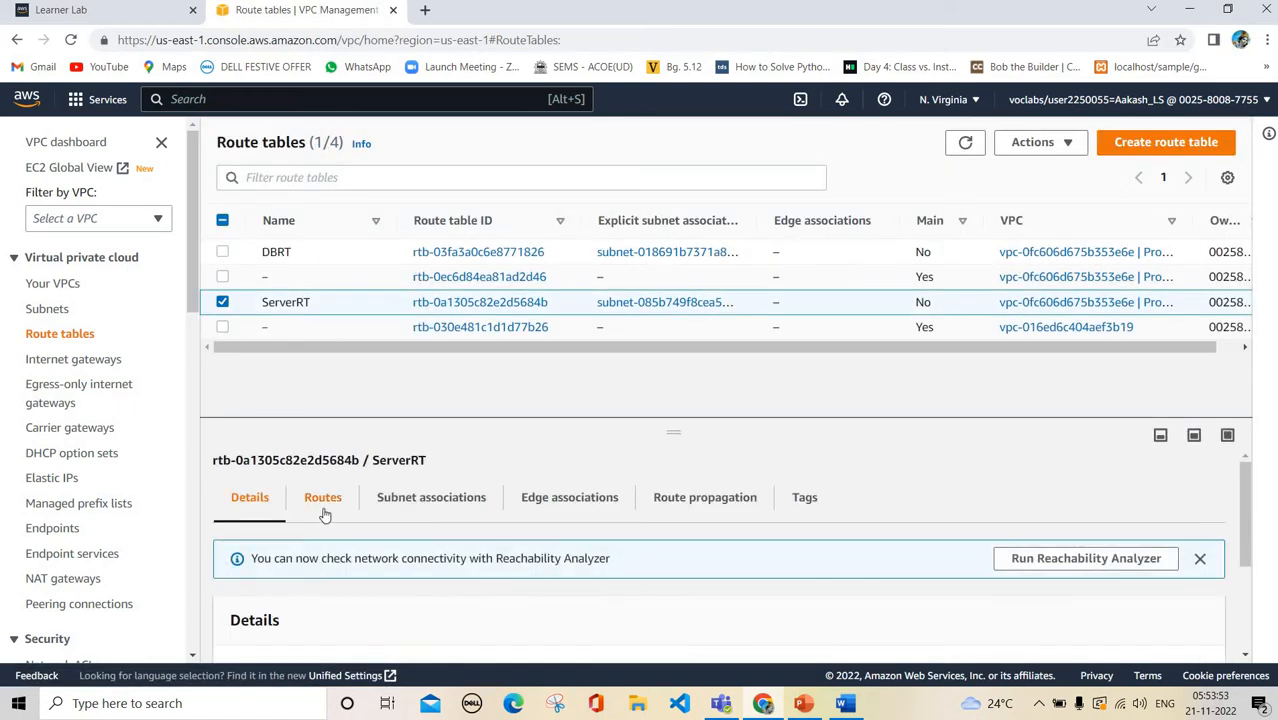
pyautogui.click(324, 512)
pyautogui.scroll(-2, 324, 514)
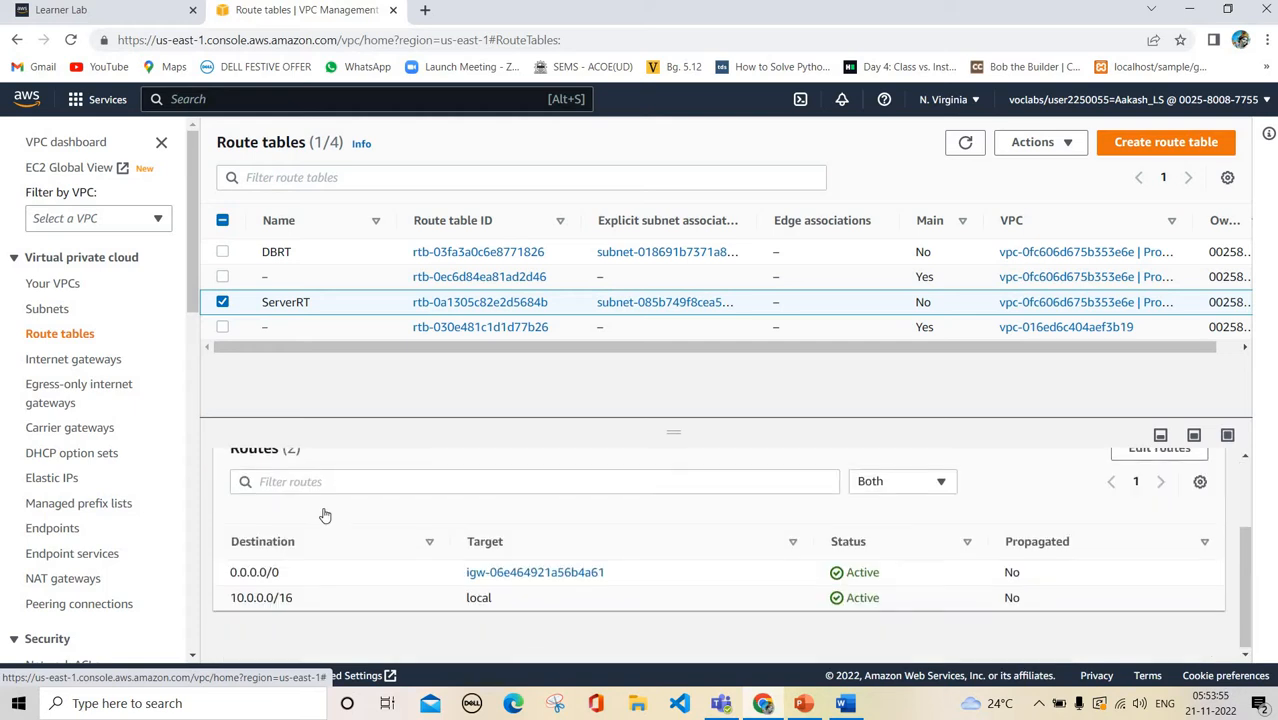
pyautogui.scroll(2, 324, 514)
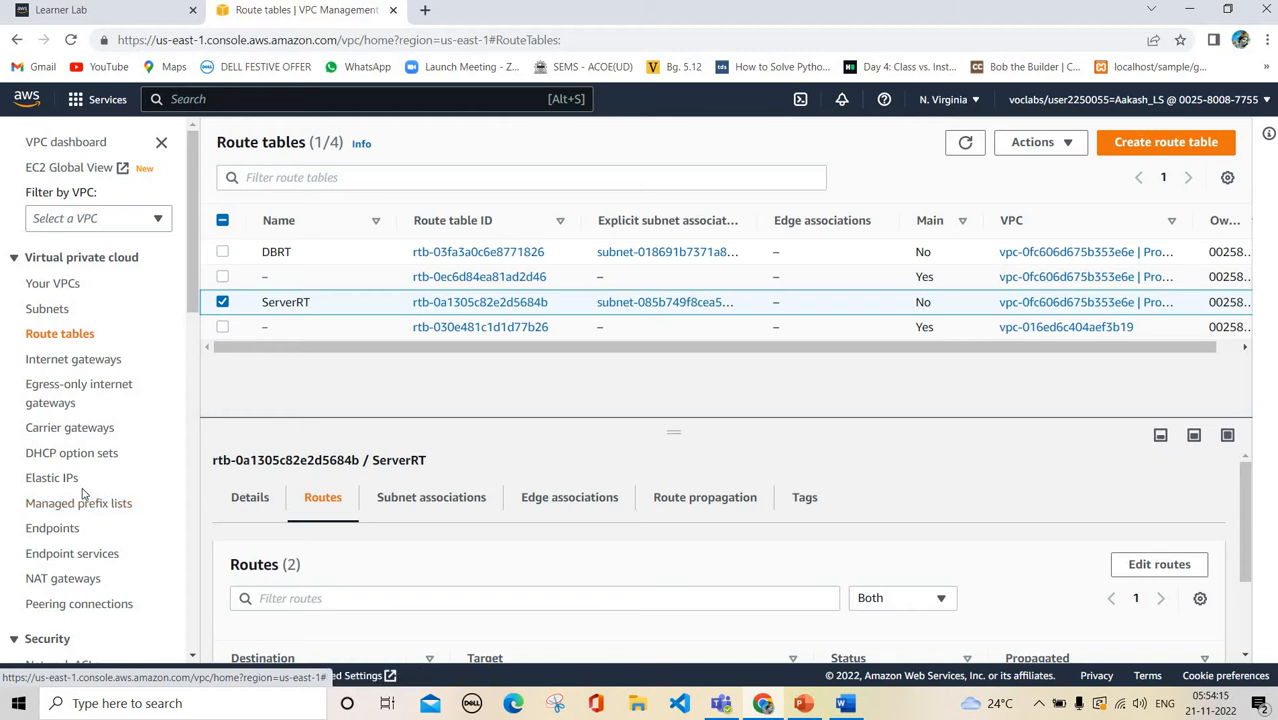
pyautogui.click(799, 705)
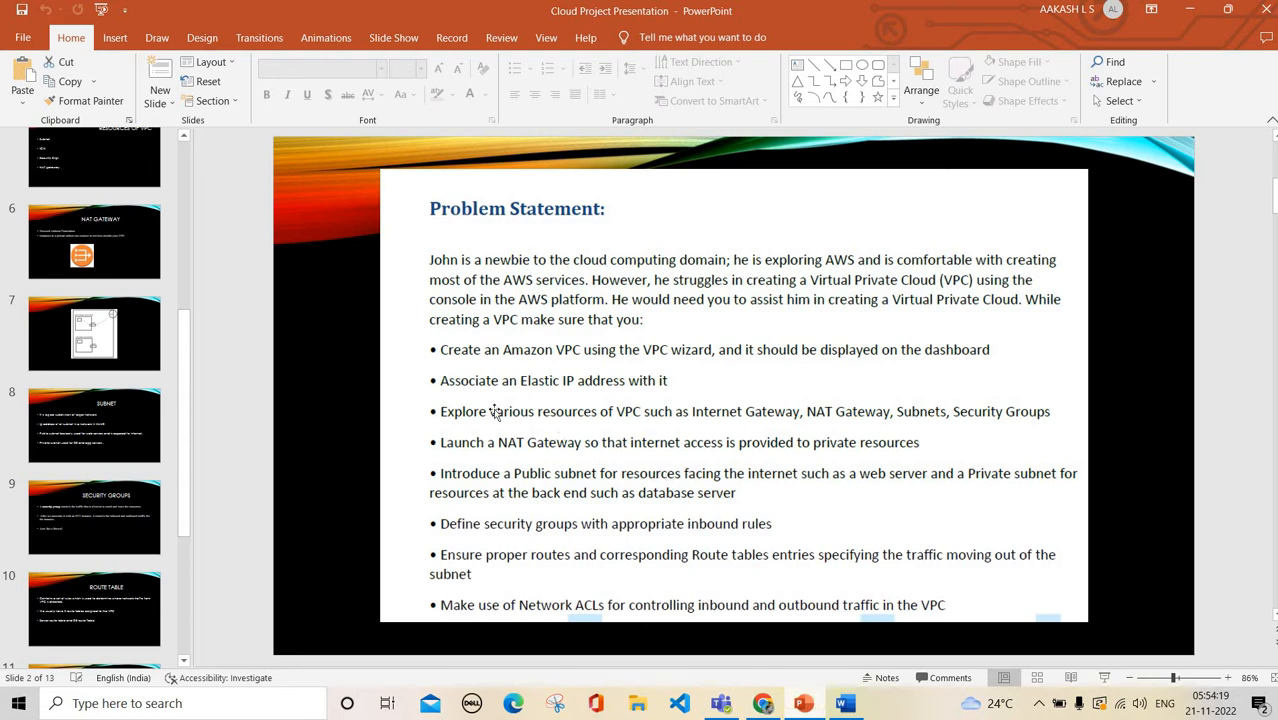
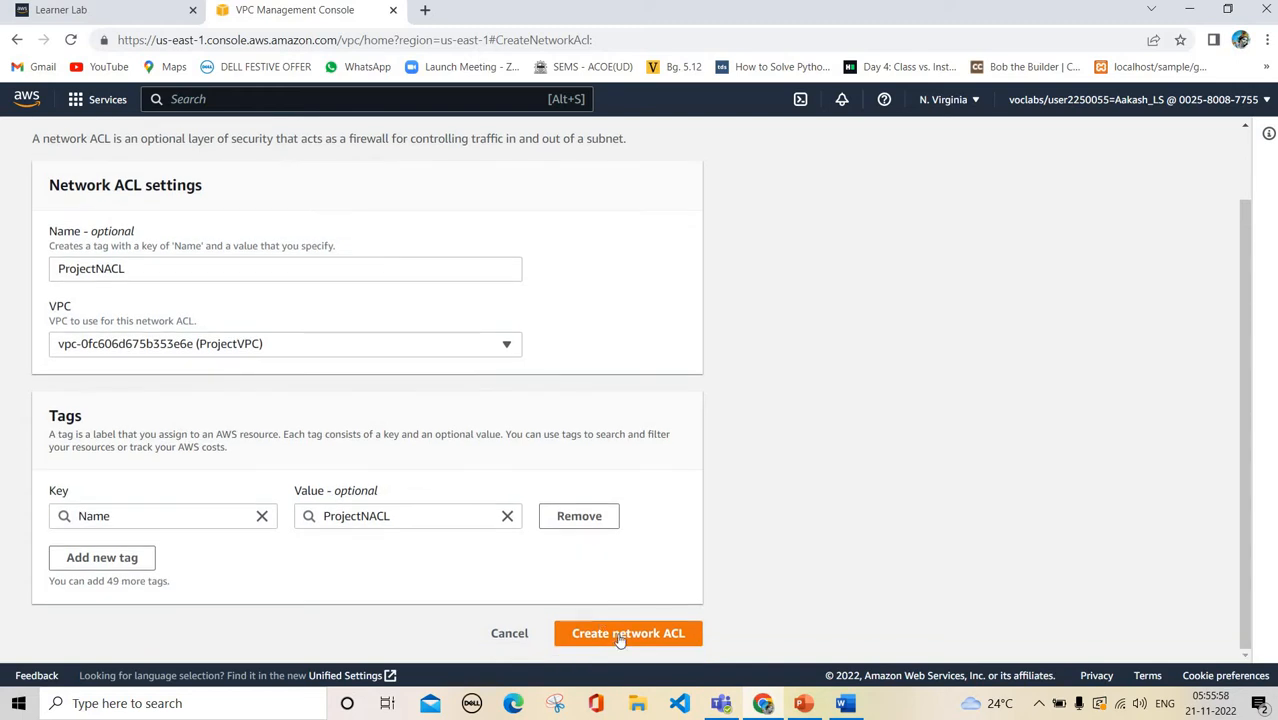
# Create the ProjectNACL network ACL and select it to view its inbound rules
pyautogui.click(620, 635)
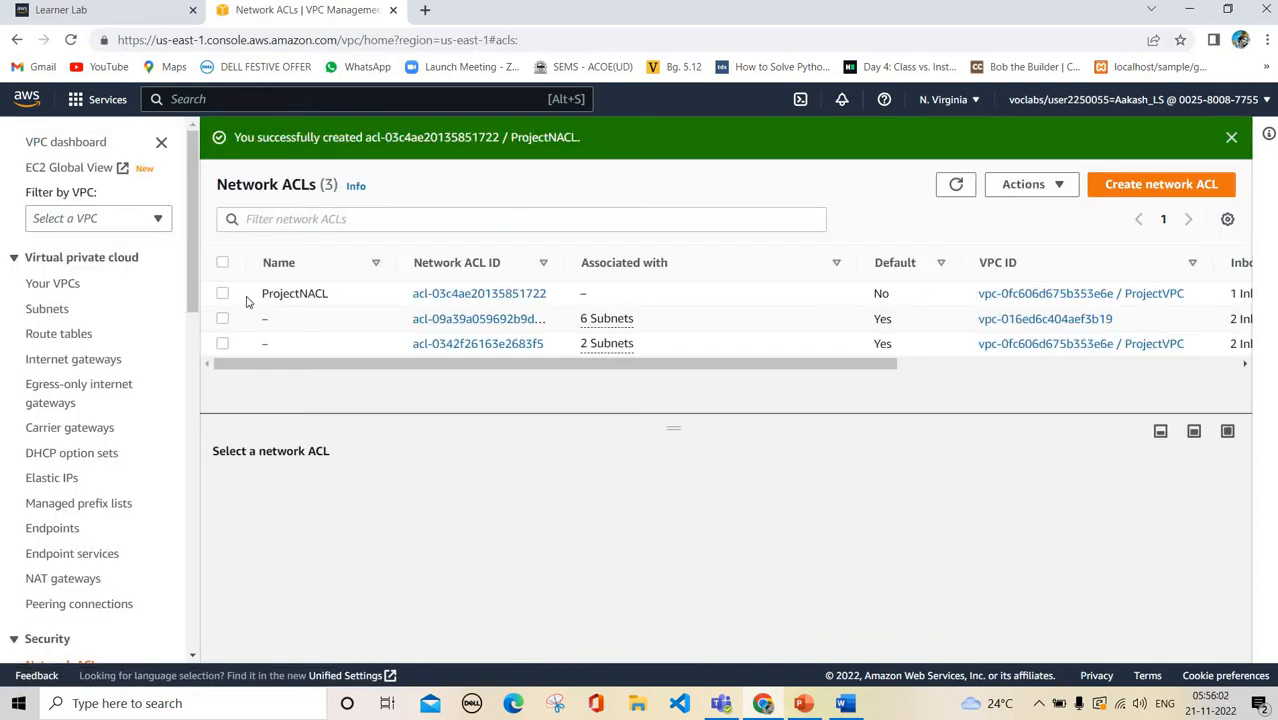
pyautogui.click(247, 302)
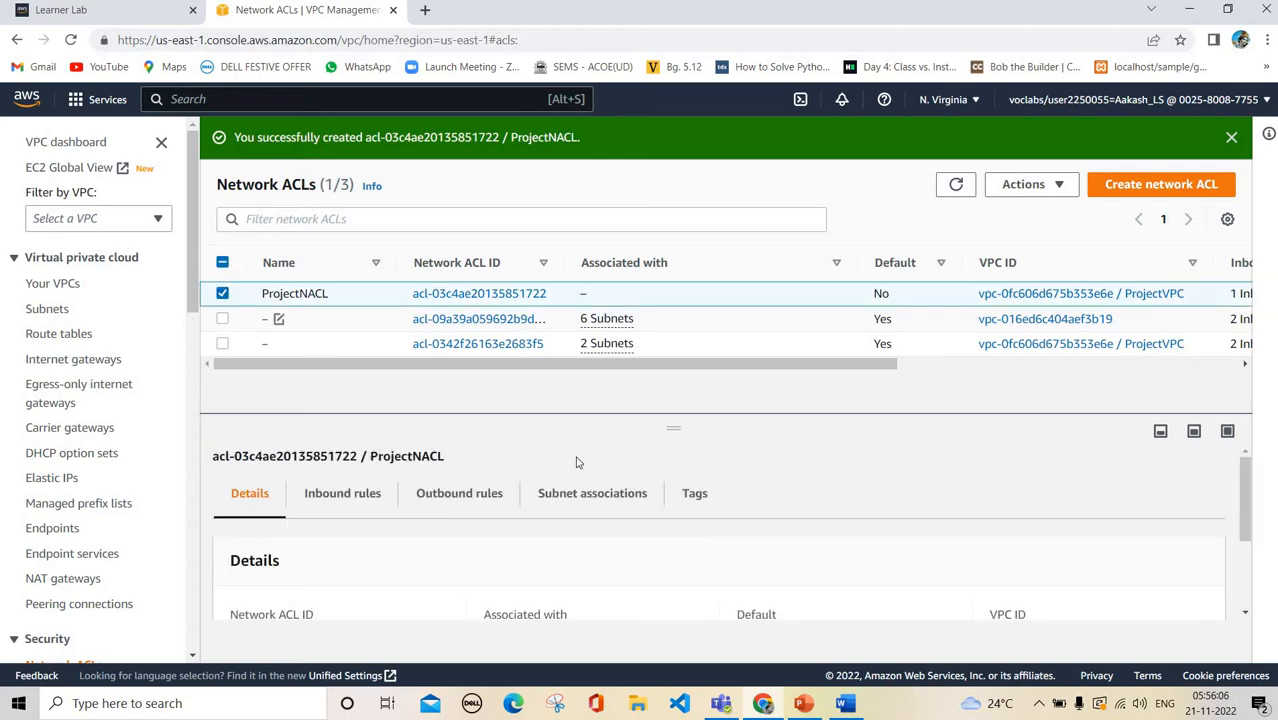
pyautogui.click(345, 496)
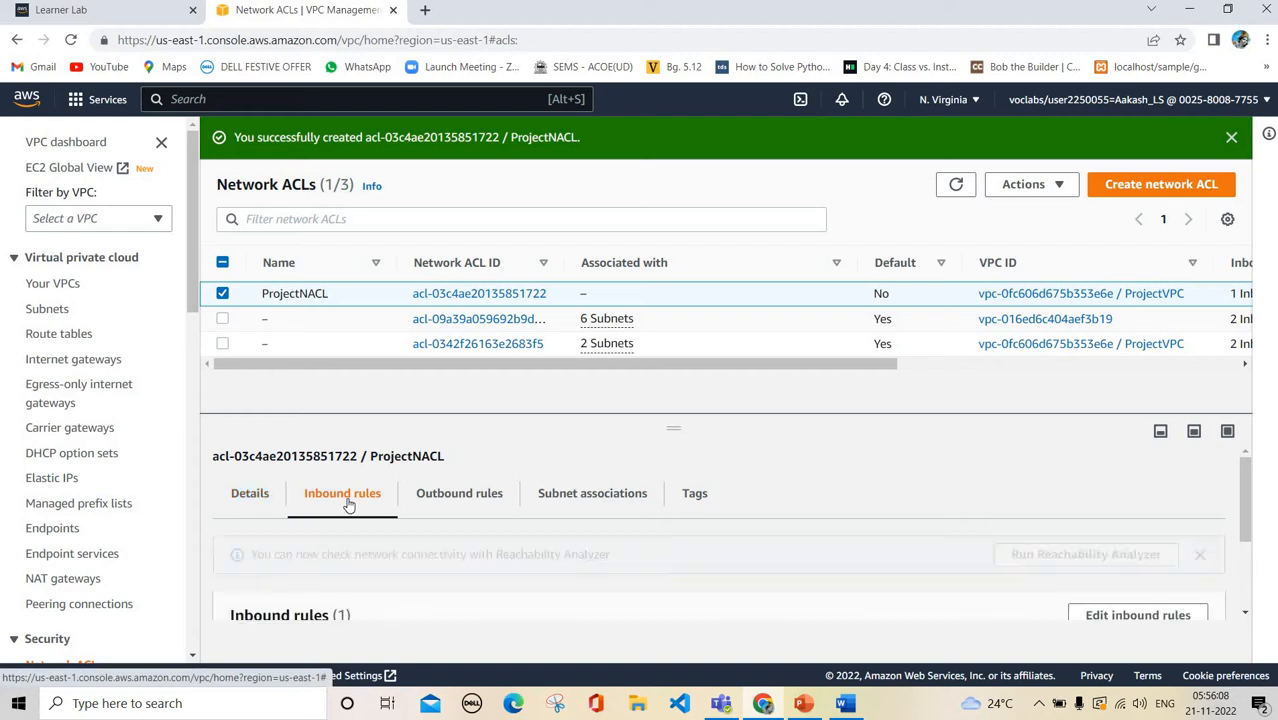
pyautogui.scroll(-2, 650, 484)
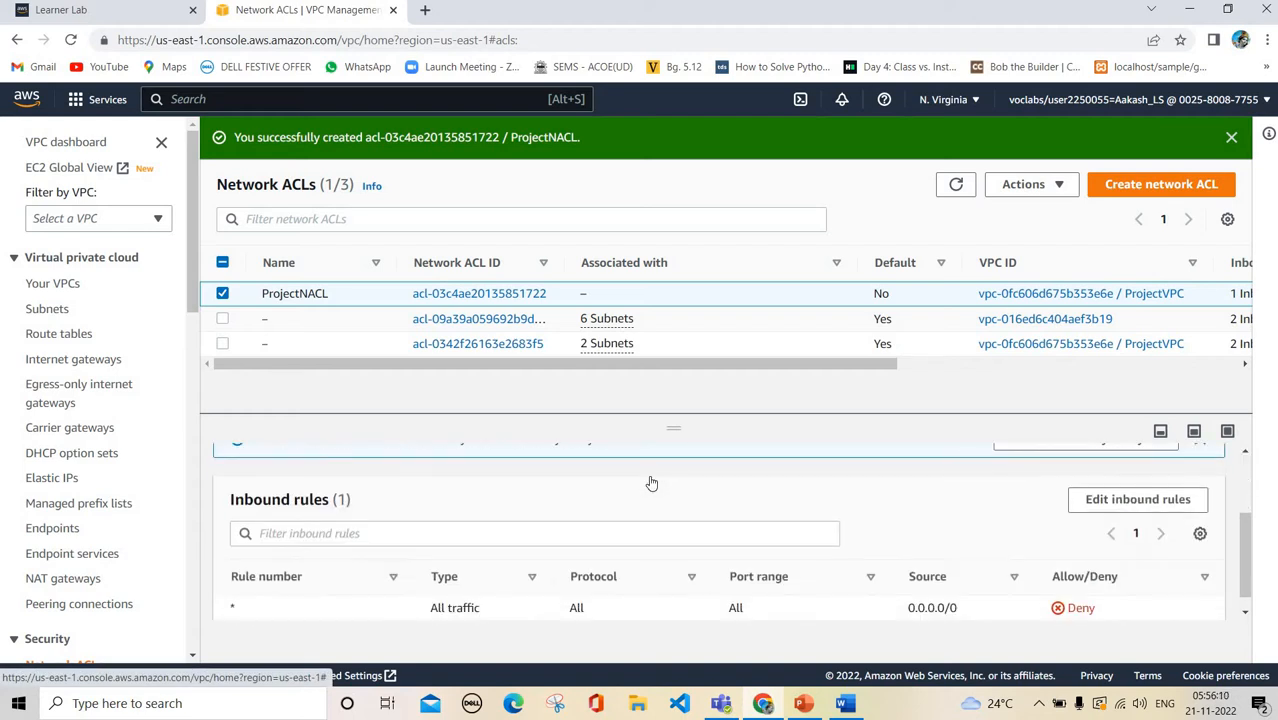
pyautogui.scroll(2, 650, 484)
pyautogui.scroll(-1, 1008, 491)
pyautogui.scroll(-1, 1008, 491)
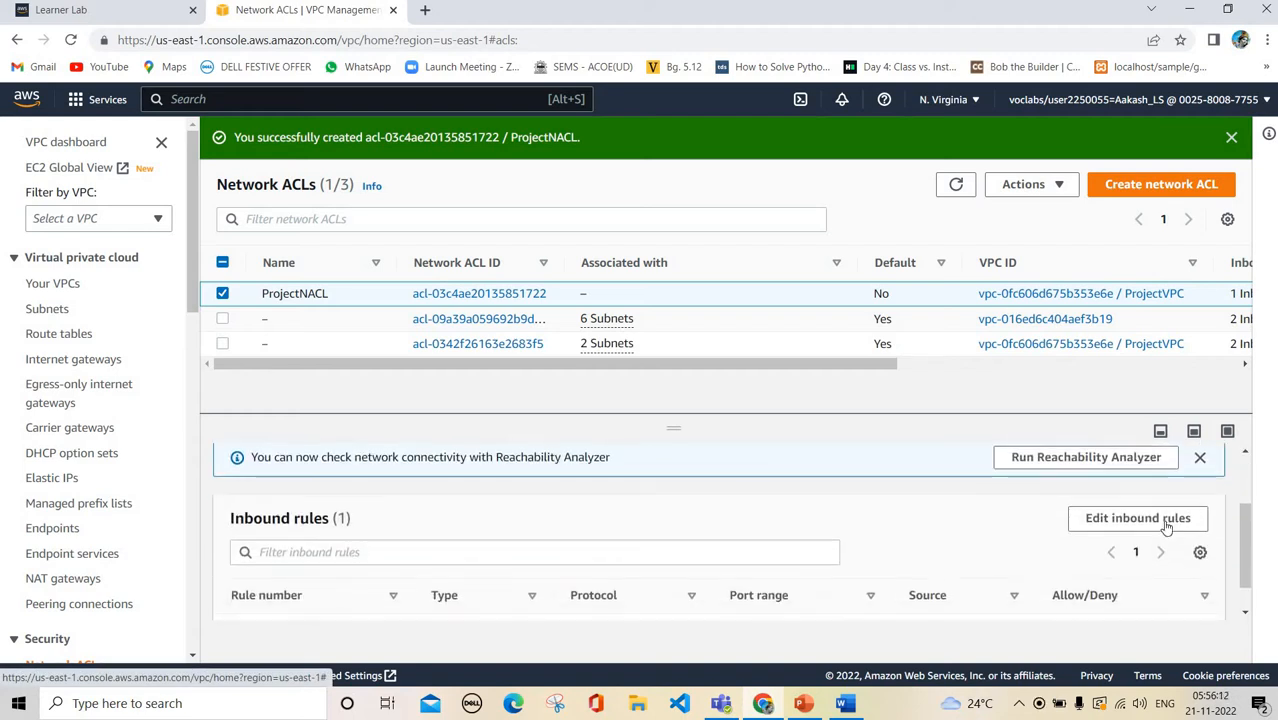
# Add inbound rule 1 of type SSH (22) from 0.0.0.0/0
pyautogui.click(1165, 528)
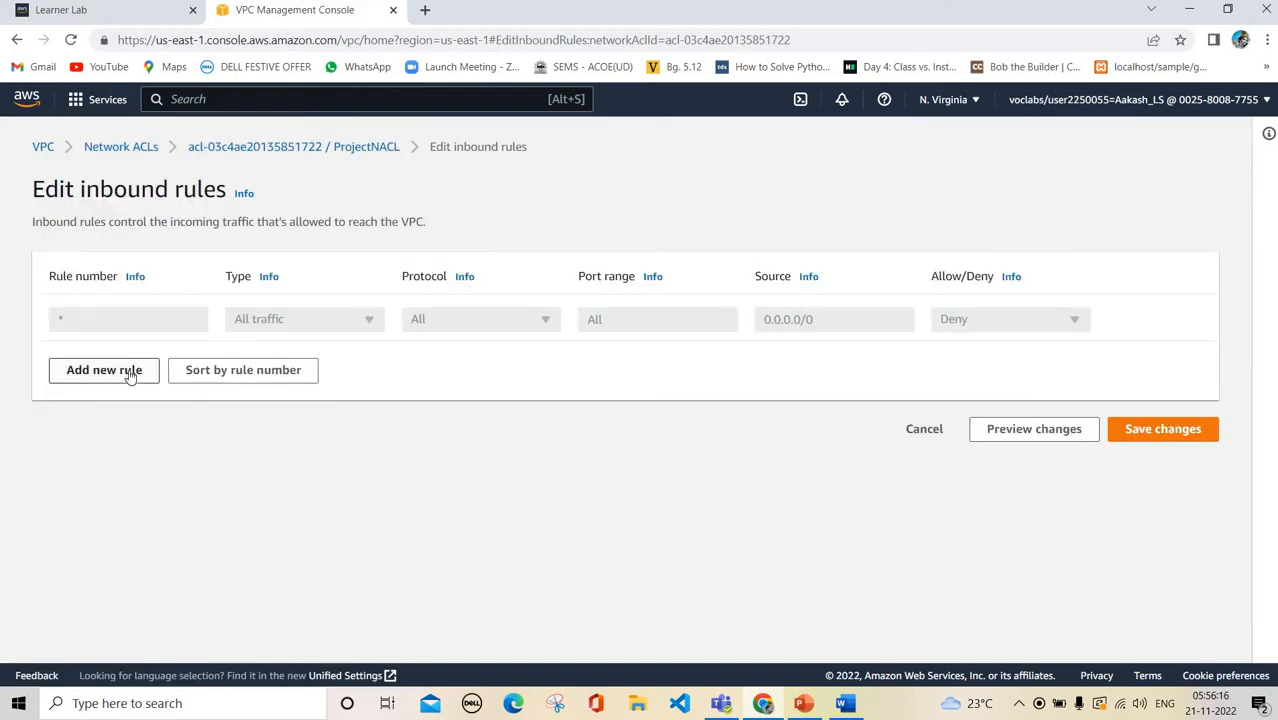
pyautogui.click(130, 372)
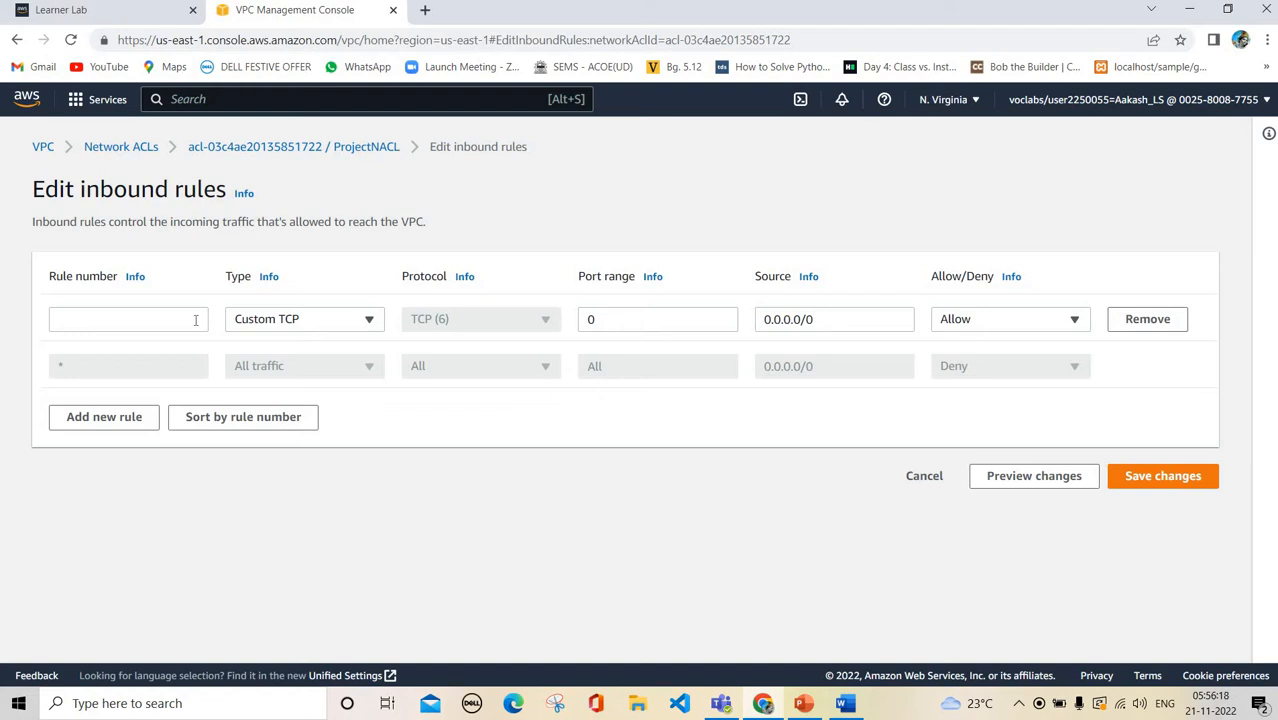
pyautogui.click(196, 320)
pyautogui.write('1')
pyautogui.click(305, 318)
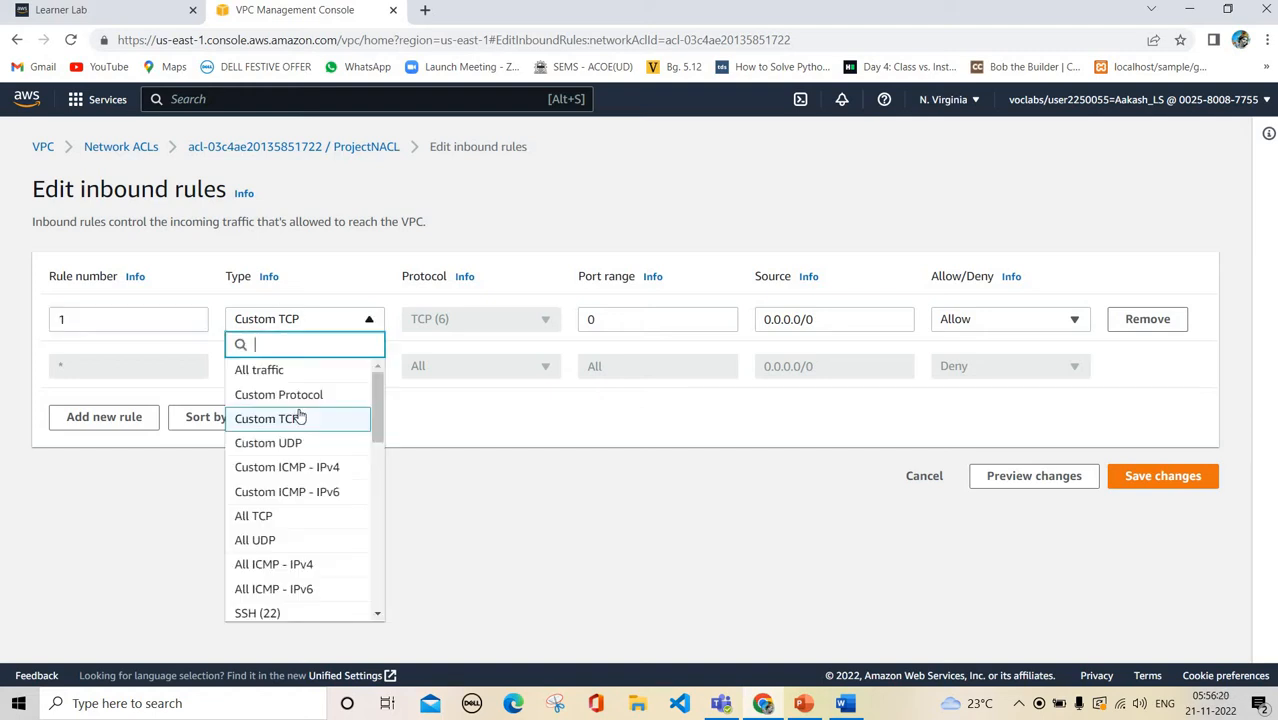
pyautogui.scroll(-5, 307, 535)
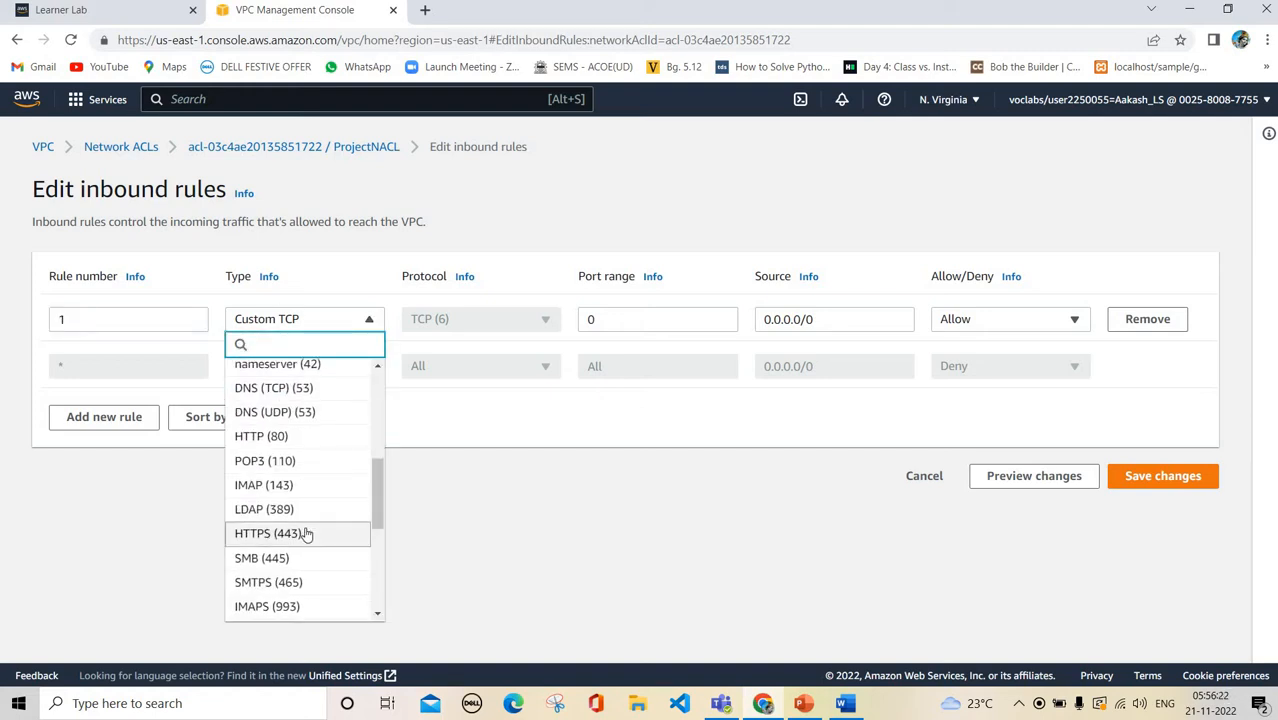
pyautogui.scroll(-3, 307, 535)
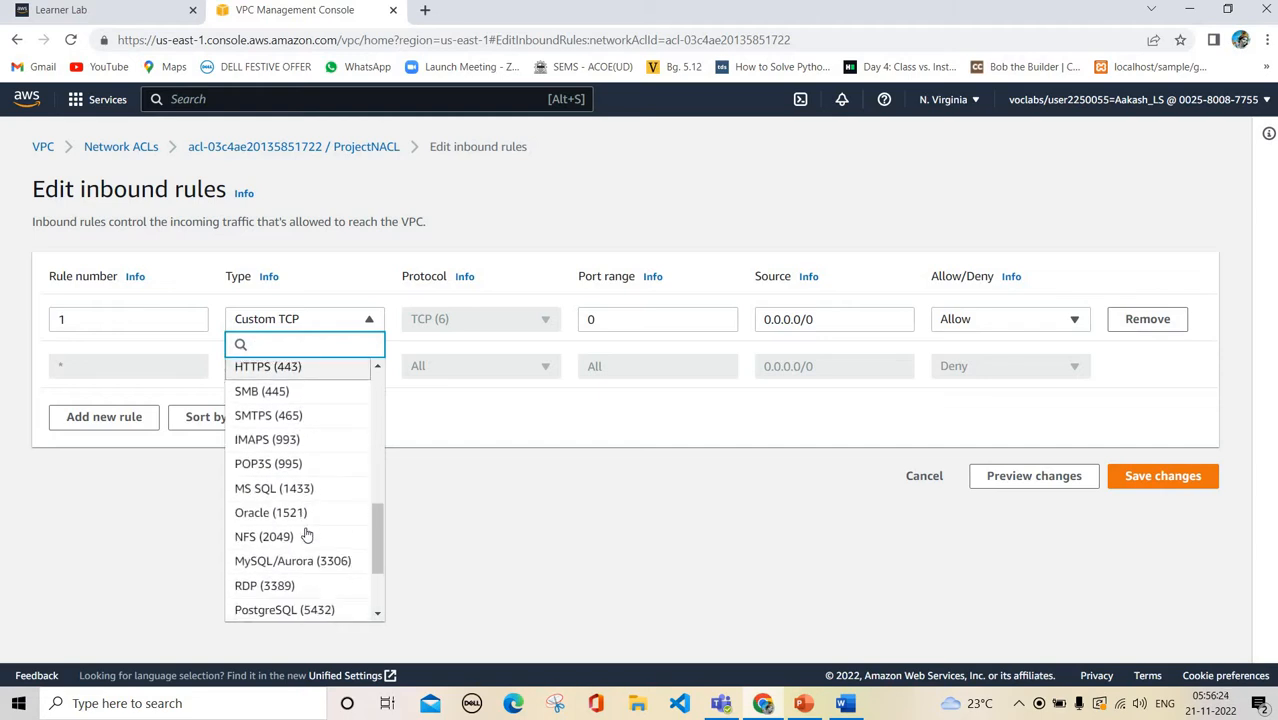
pyautogui.write('ssh')
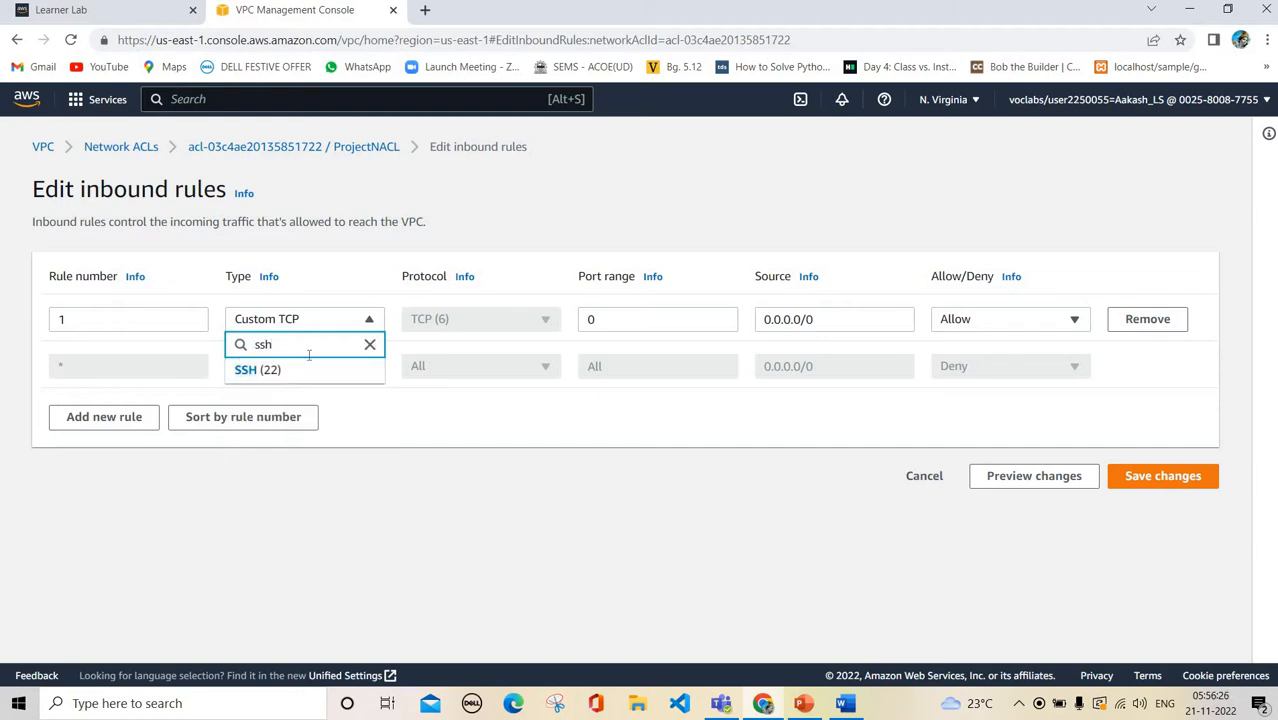
pyautogui.press('Return')
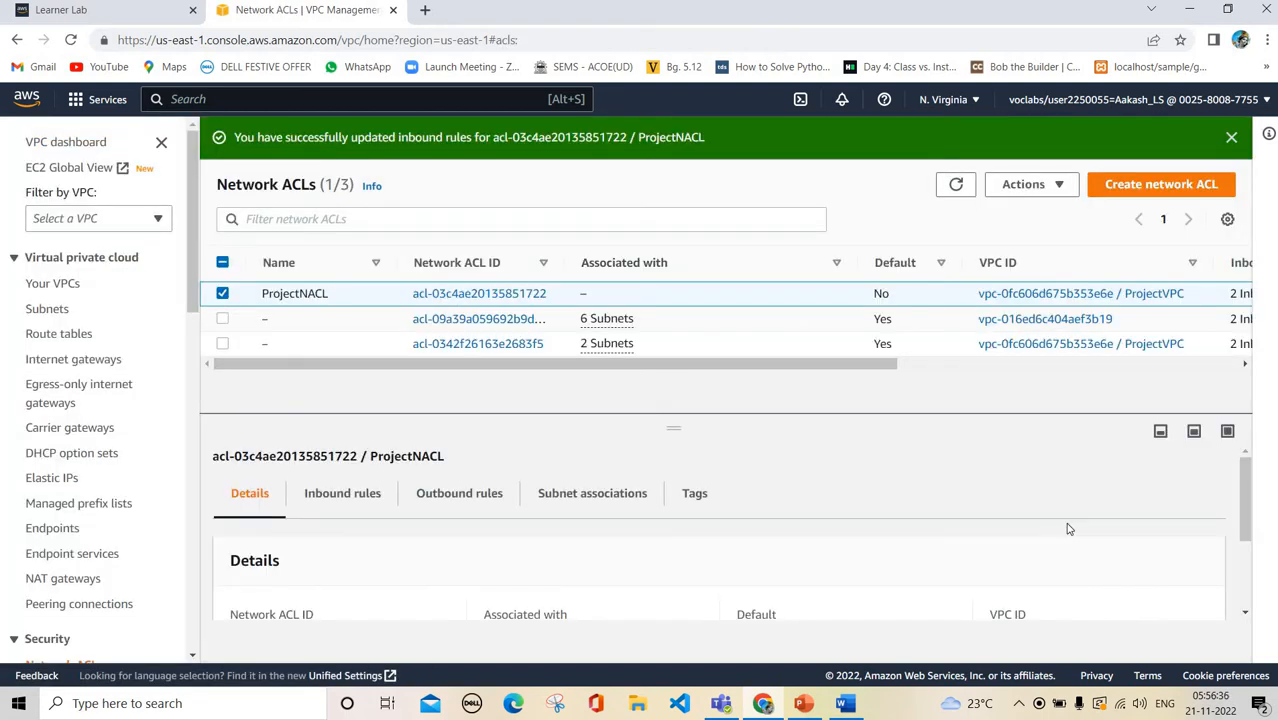
# Add ProjectNACL inbound rule number 2 with type HTTP (80) and save the changes
pyautogui.scroll(-3, 1127, 562)
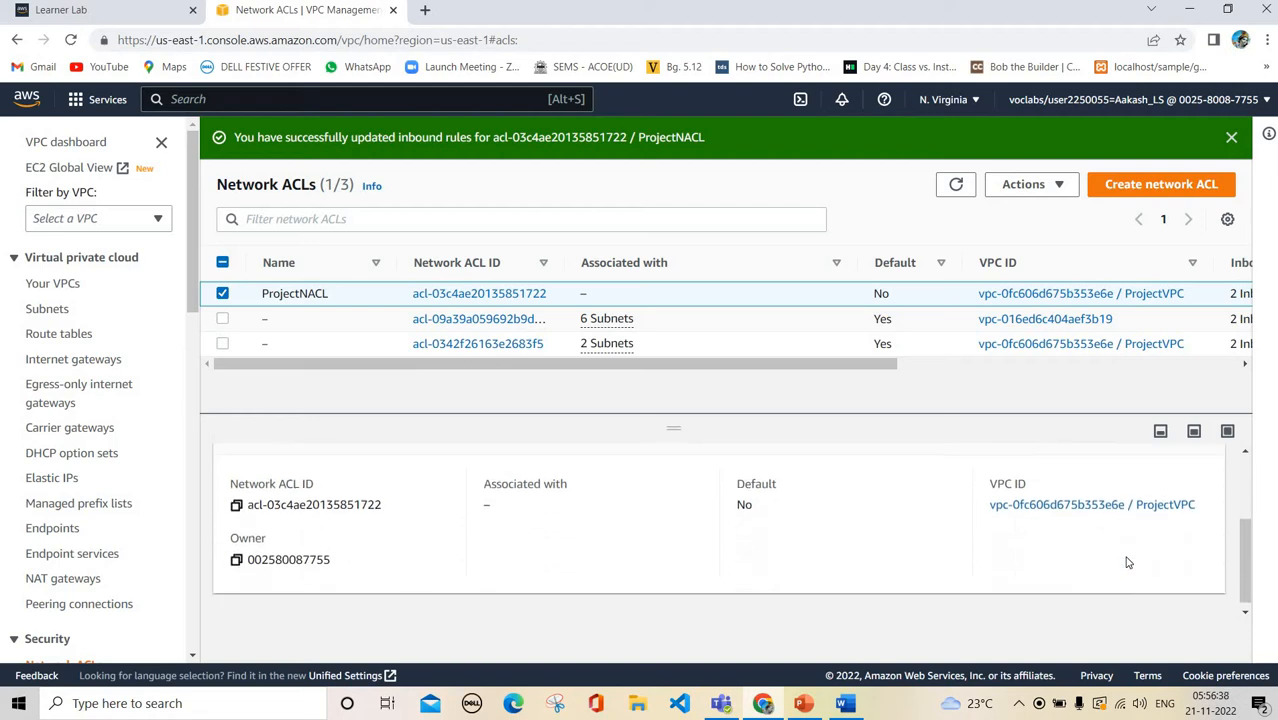
pyautogui.scroll(3, 1127, 560)
pyautogui.click(330, 493)
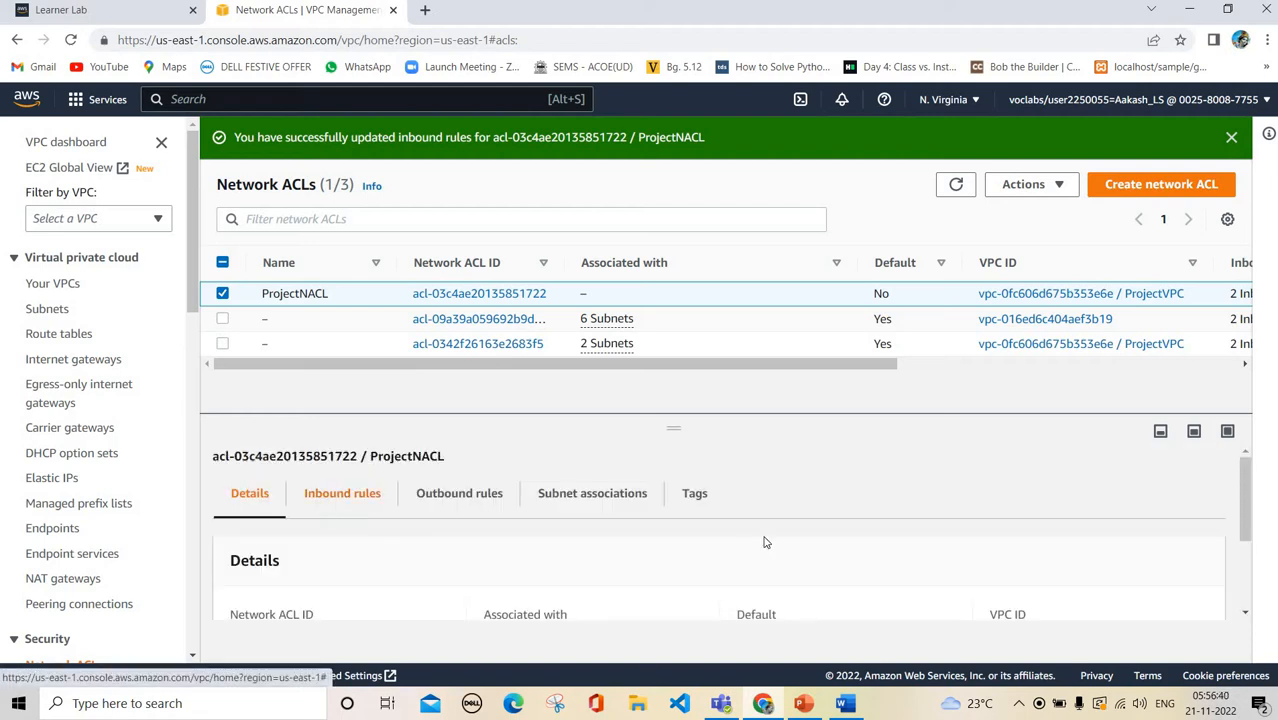
pyautogui.scroll(-1, 764, 542)
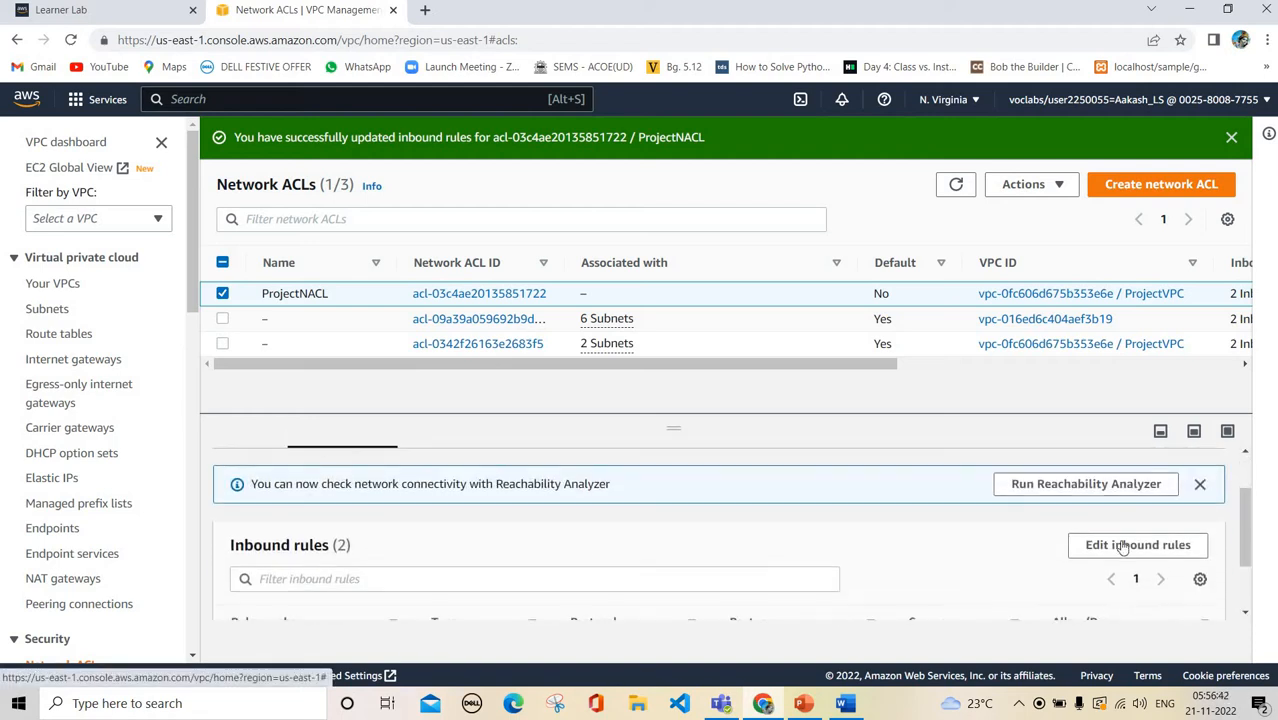
pyautogui.click(1125, 545)
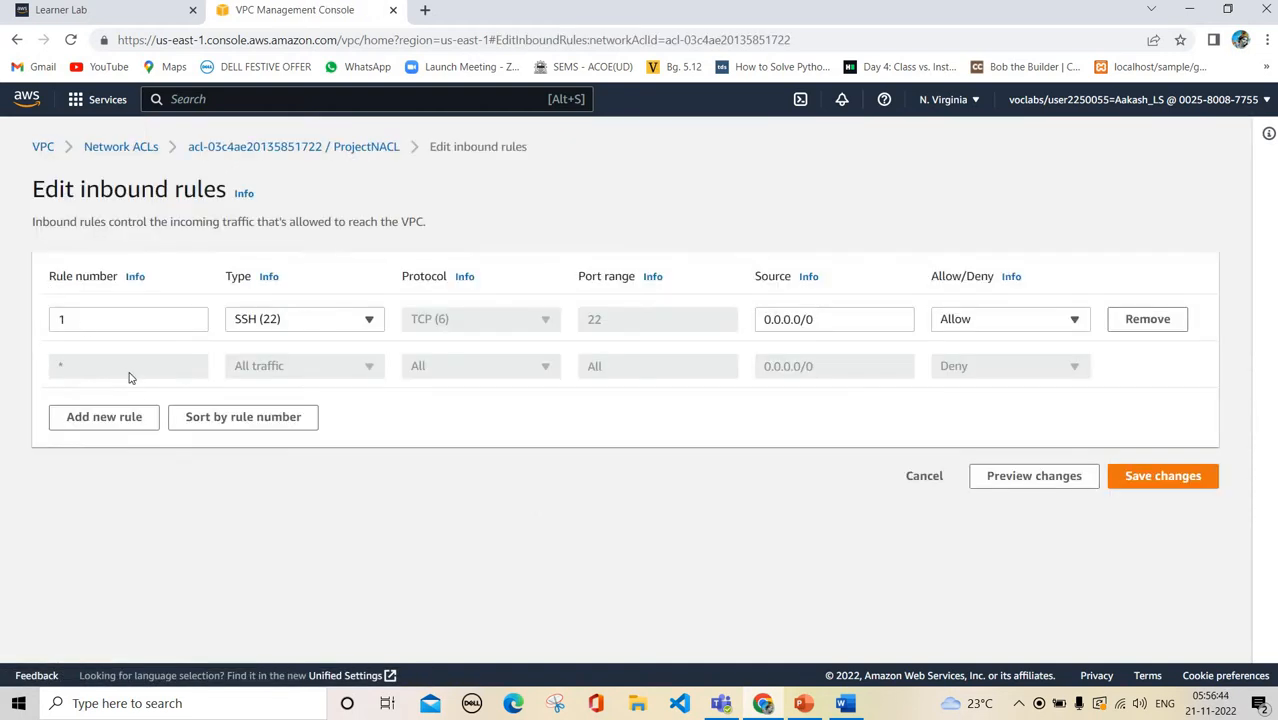
pyautogui.click(140, 414)
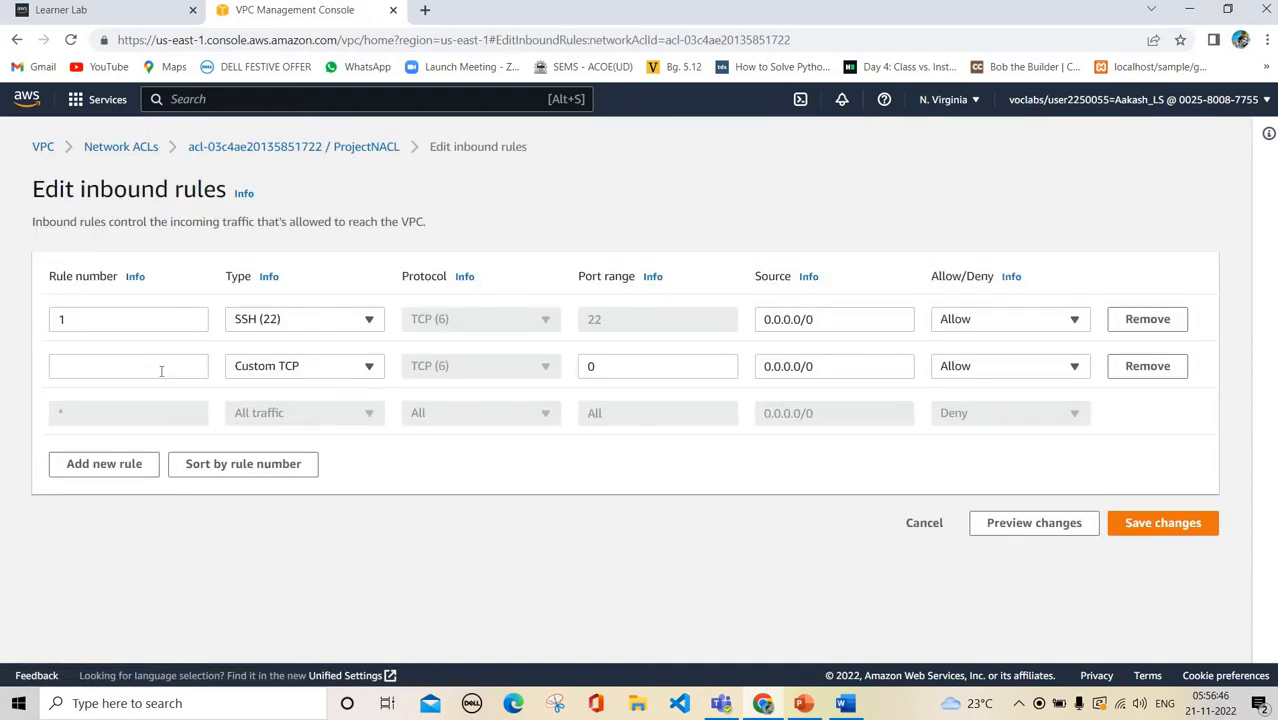
pyautogui.click(161, 370)
pyautogui.write('2')
pyautogui.click(334, 368)
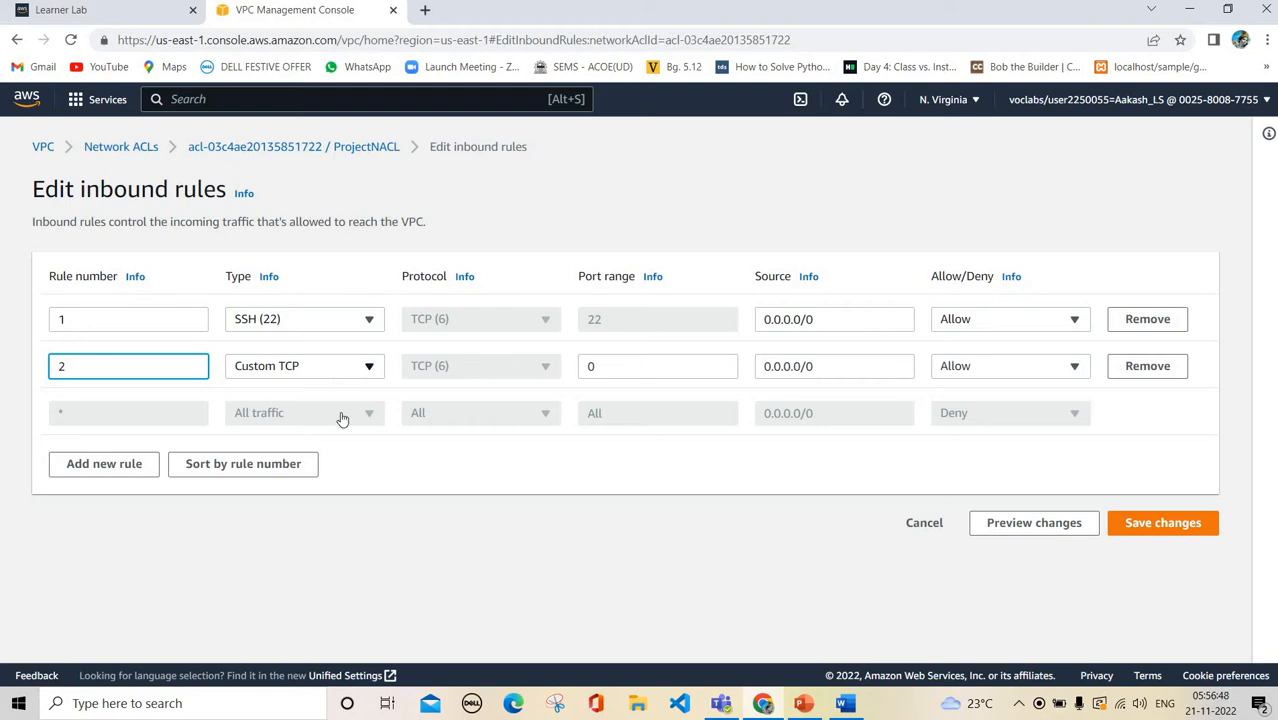
pyautogui.write('http')
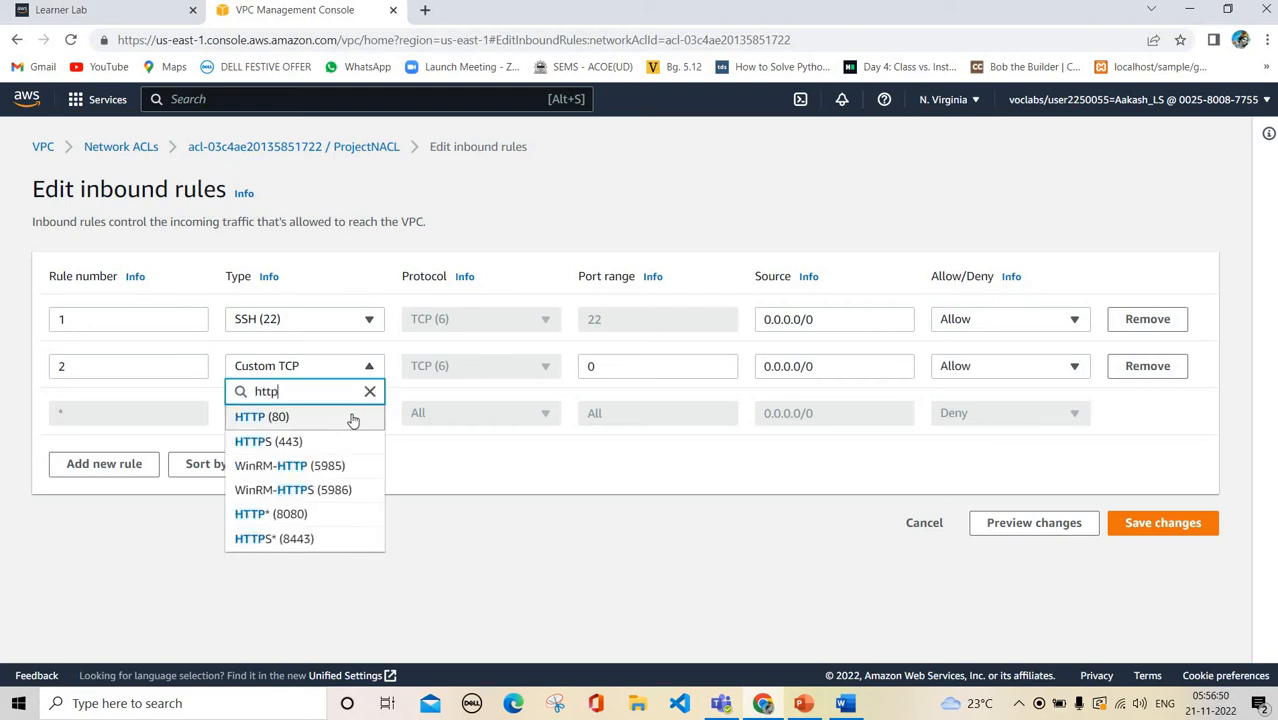
pyautogui.click(356, 420)
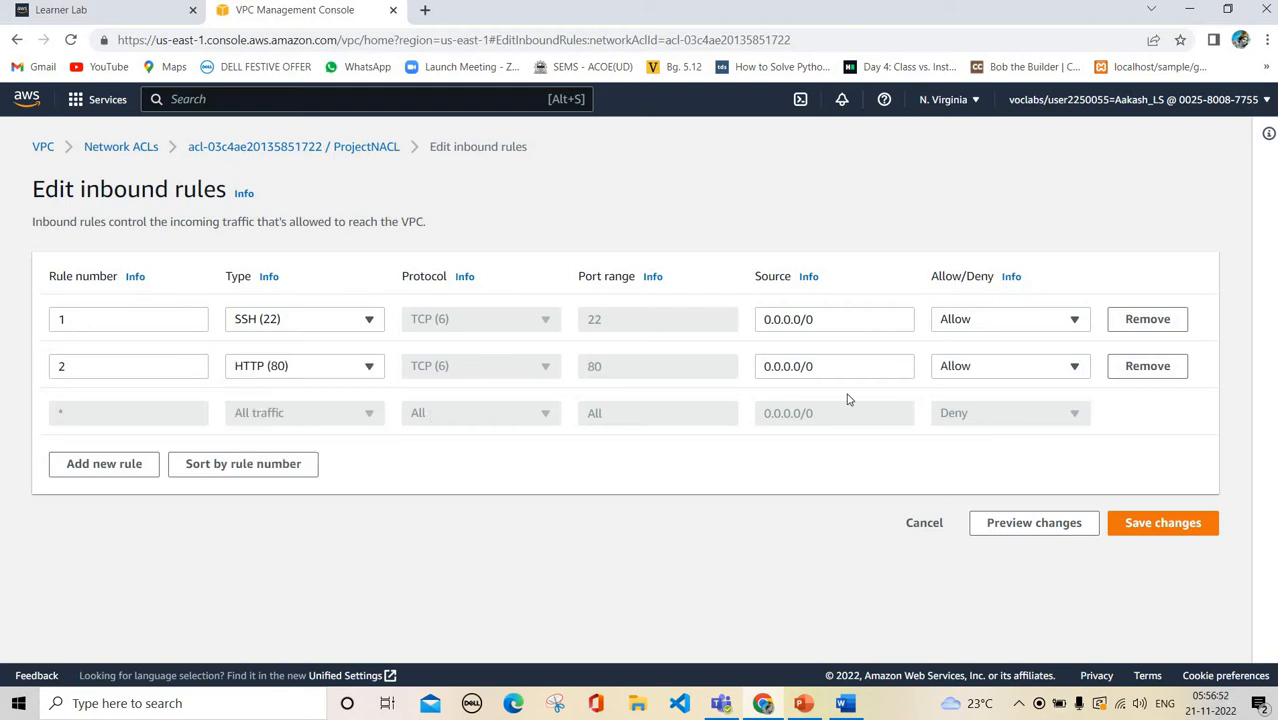
pyautogui.click(1163, 523)
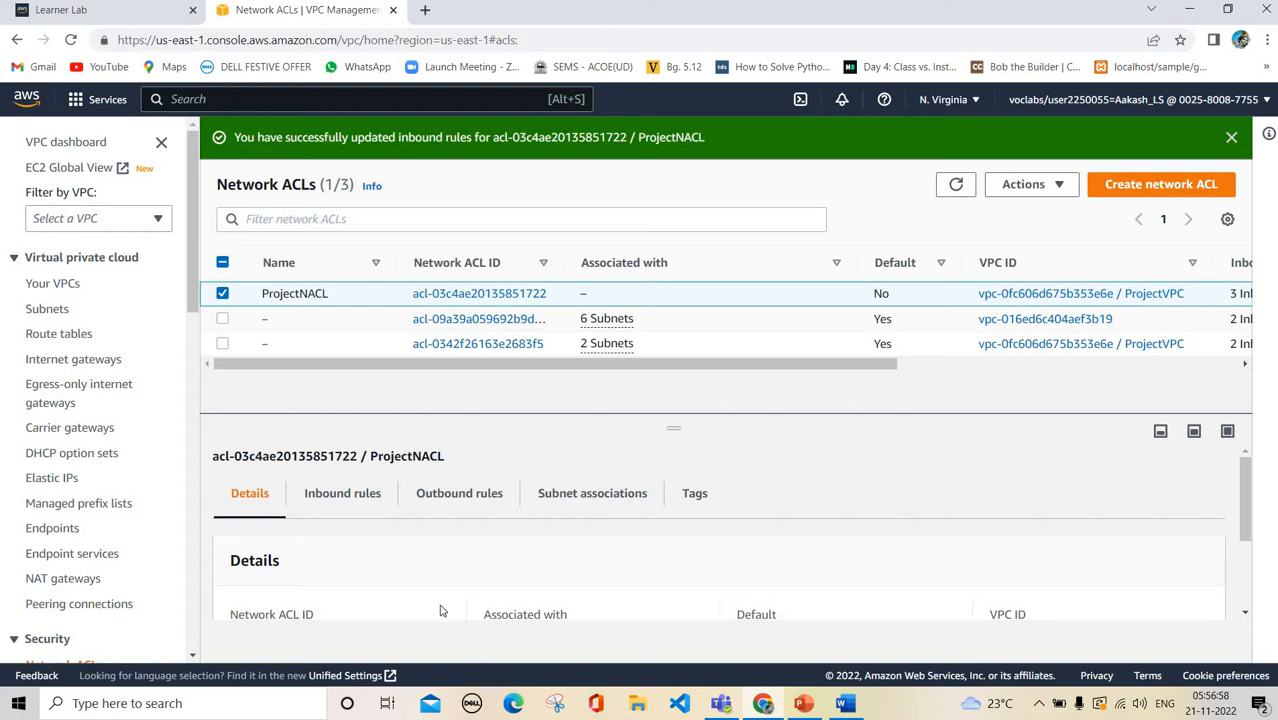
# Review ProjectNACL's inbound rules for the SSH (22) and HTTP (80) allow entries
pyautogui.click(345, 508)
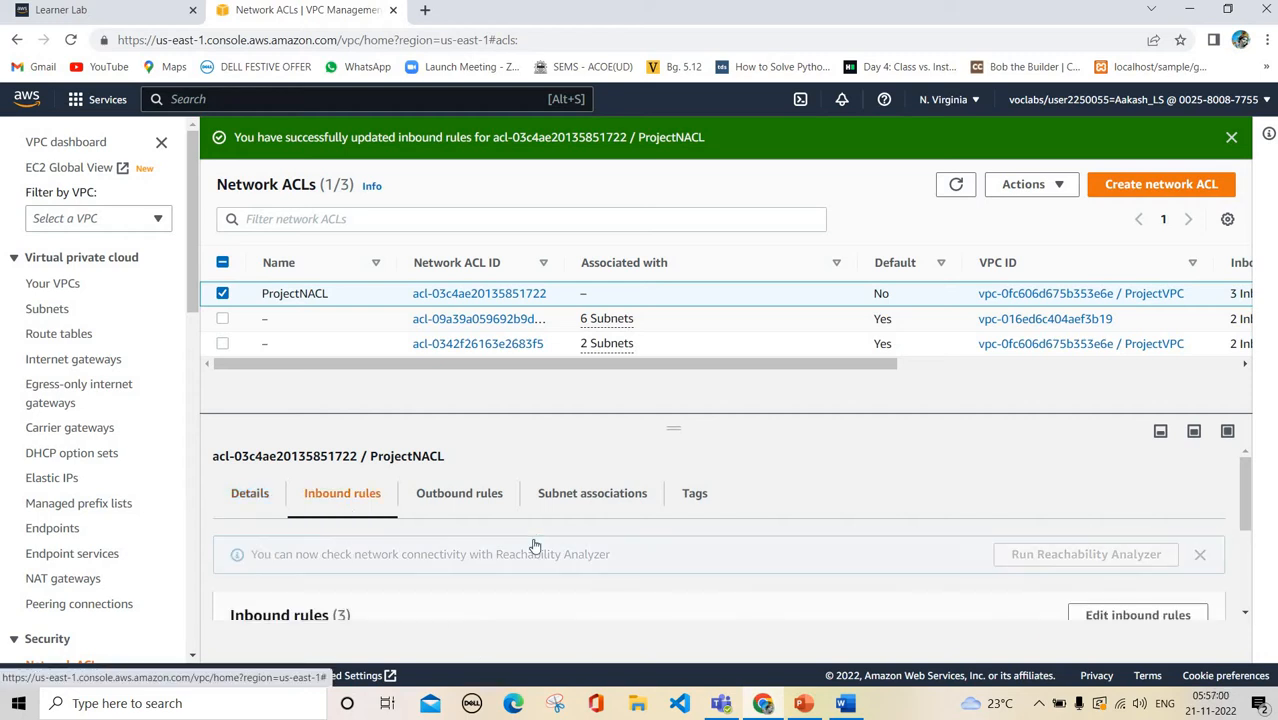
pyautogui.scroll(-3, 534, 545)
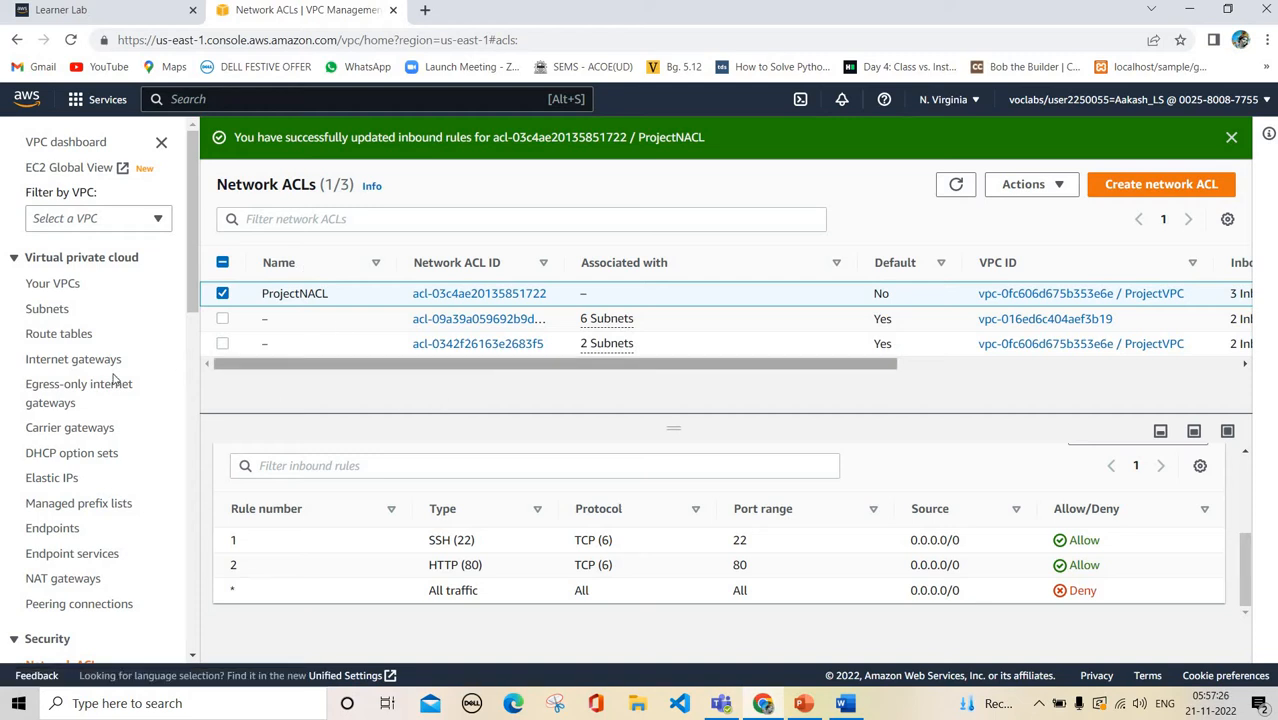
pyautogui.scroll(-3, 58, 514)
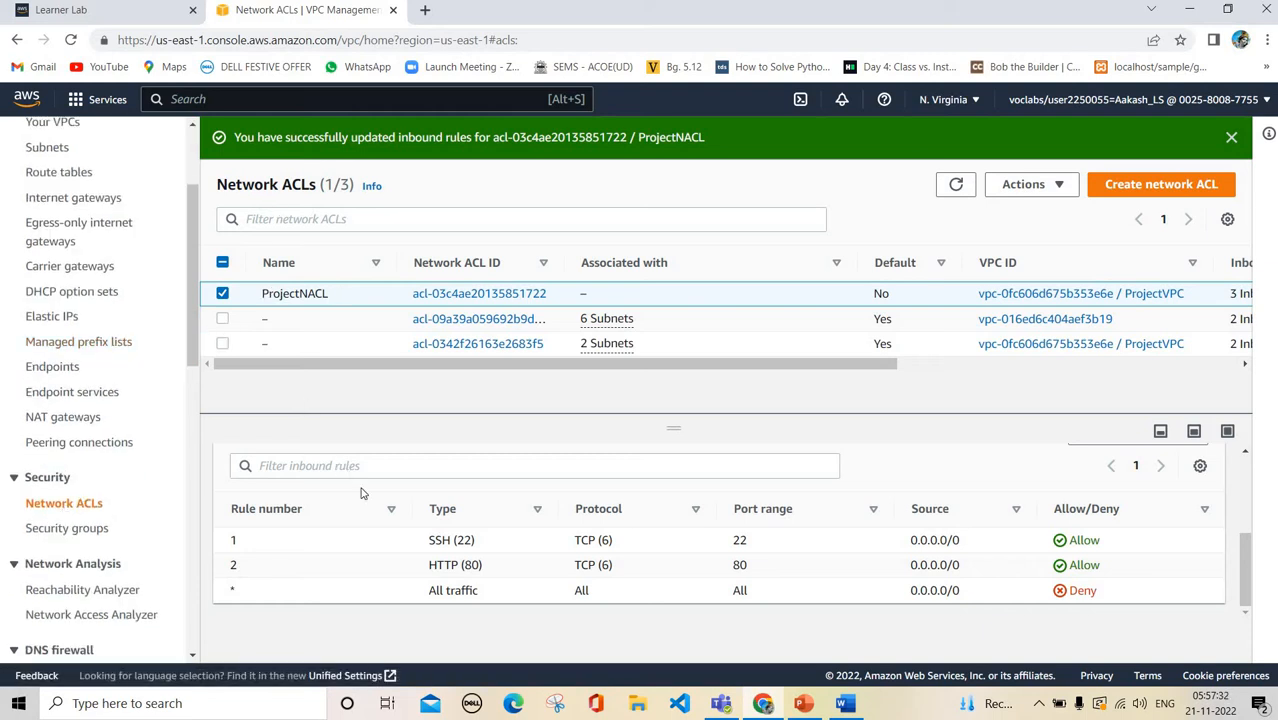
pyautogui.scroll(3, 362, 494)
# Show ProjectNACL's outbound rules, which contain only the default deny-all rule
pyautogui.click(445, 493)
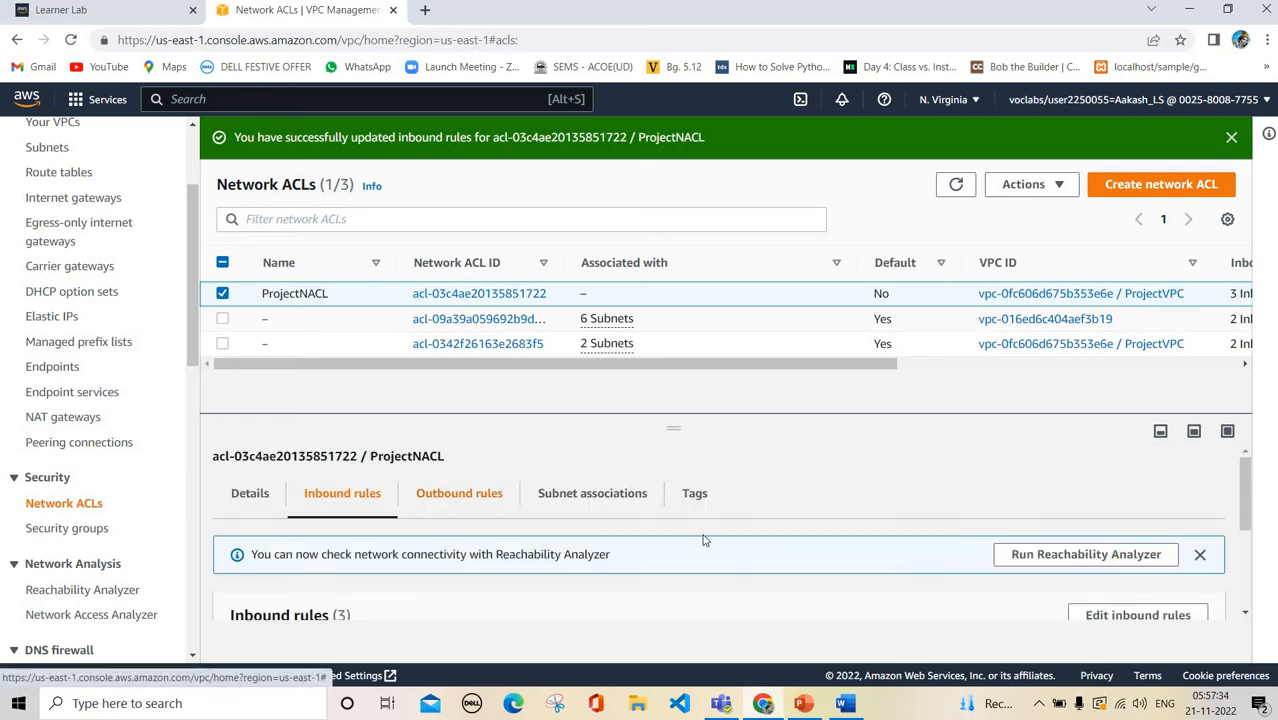
pyautogui.scroll(-2, 904, 524)
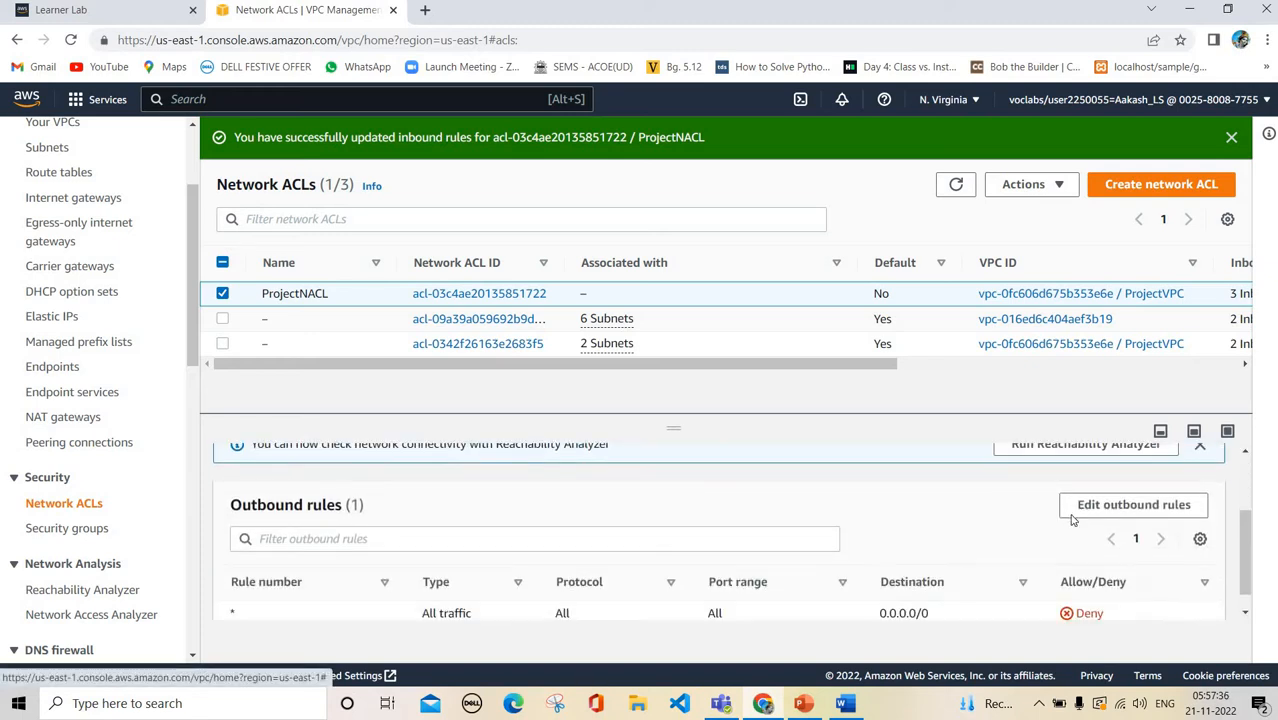
pyautogui.scroll(-1, 1100, 490)
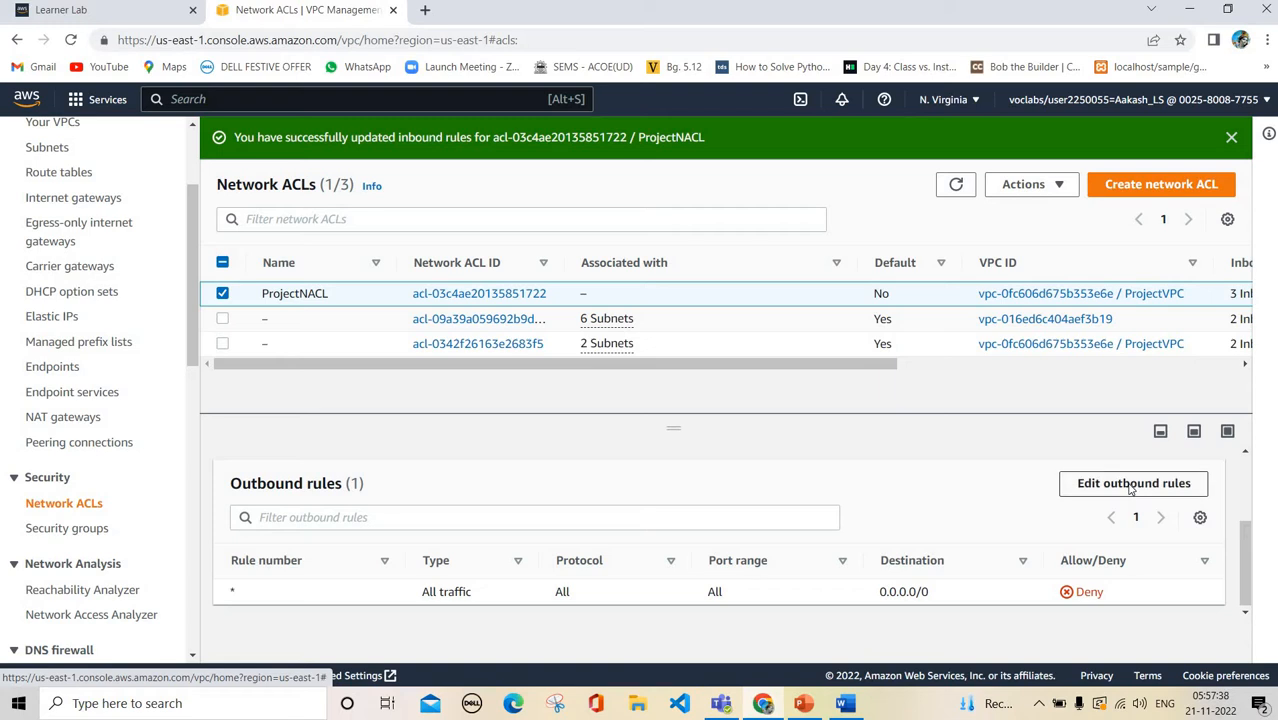
pyautogui.click(1130, 486)
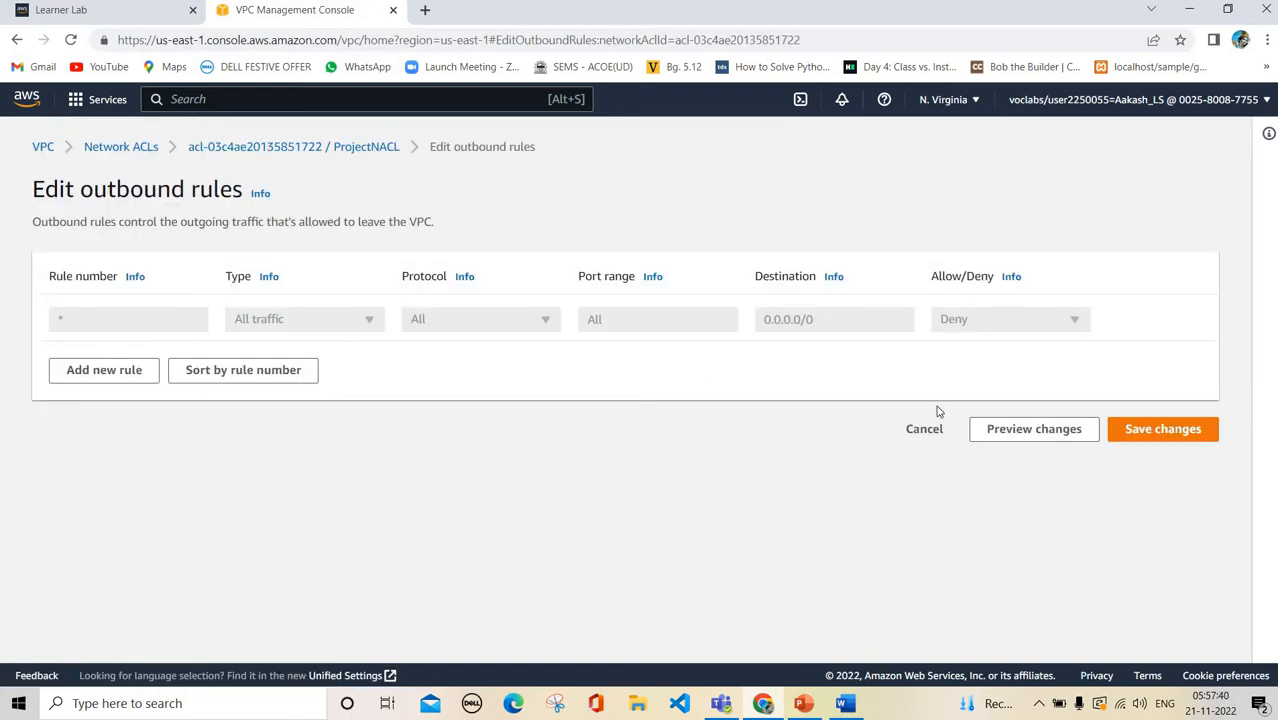
pyautogui.click(134, 370)
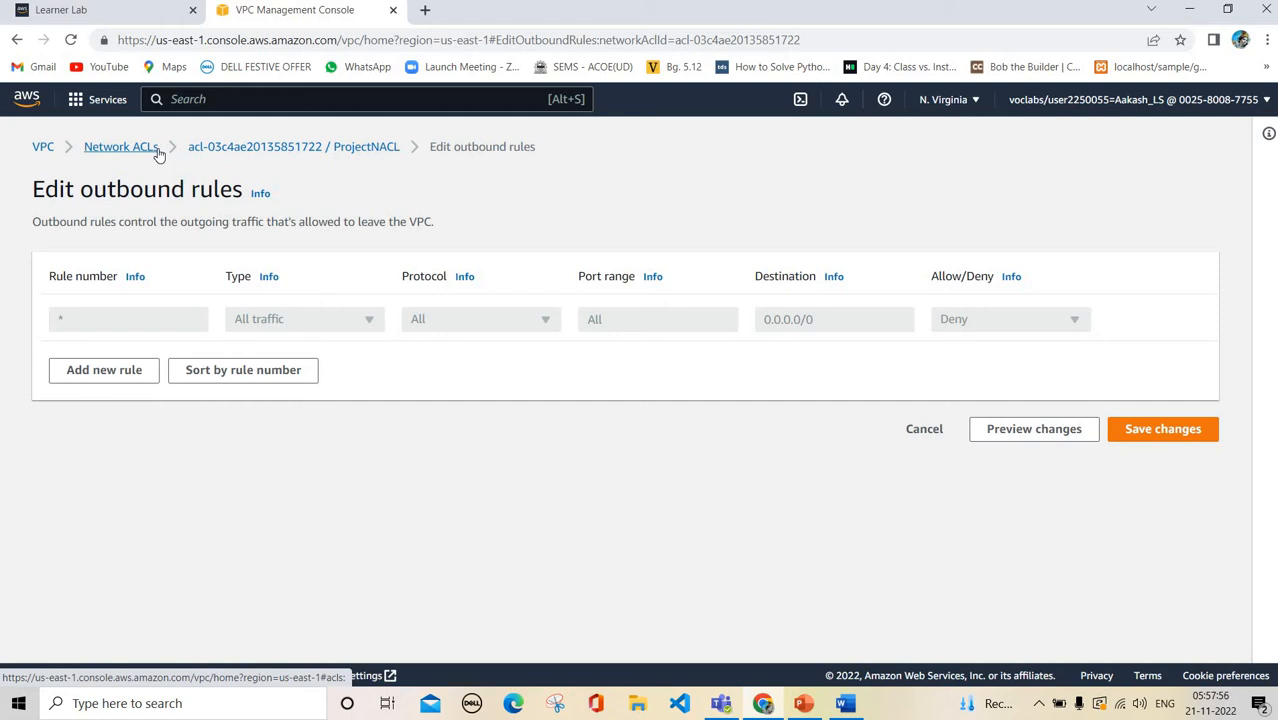
pyautogui.click(121, 147)
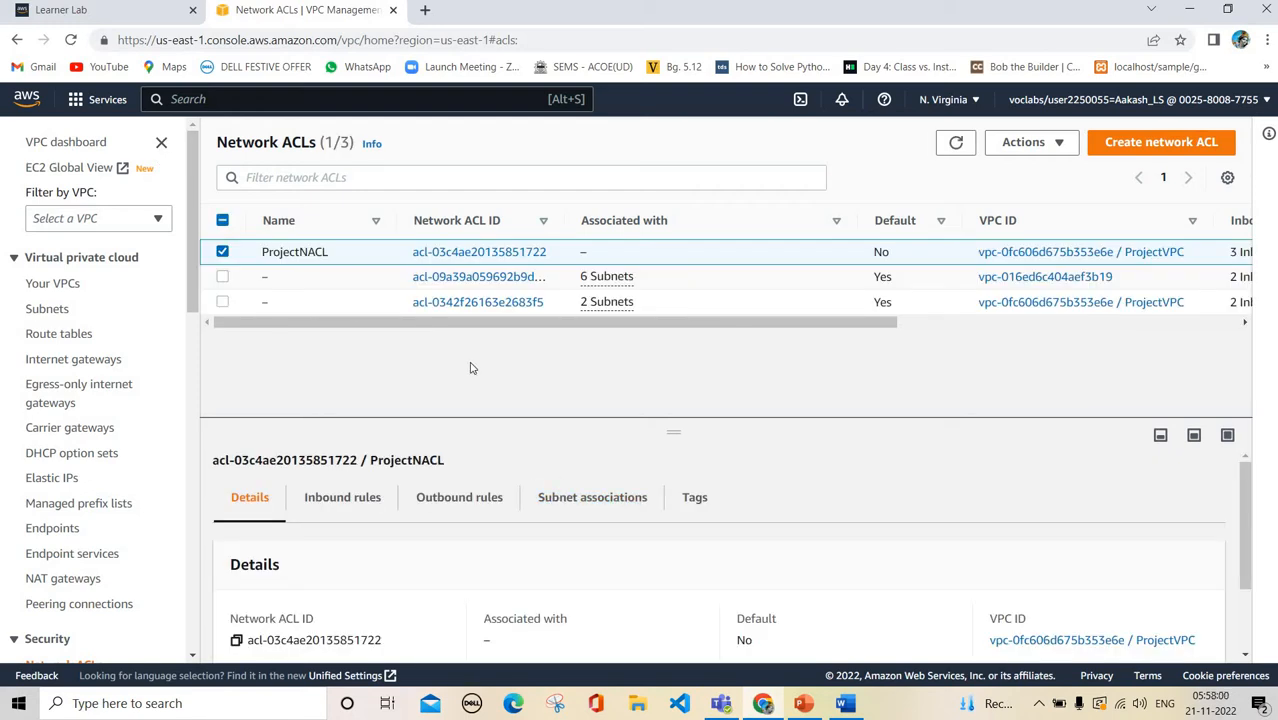
# Read slide 2's Network ACL requirement in PowerPoint, then return to the Chrome VPC console
pyautogui.click(806, 703)
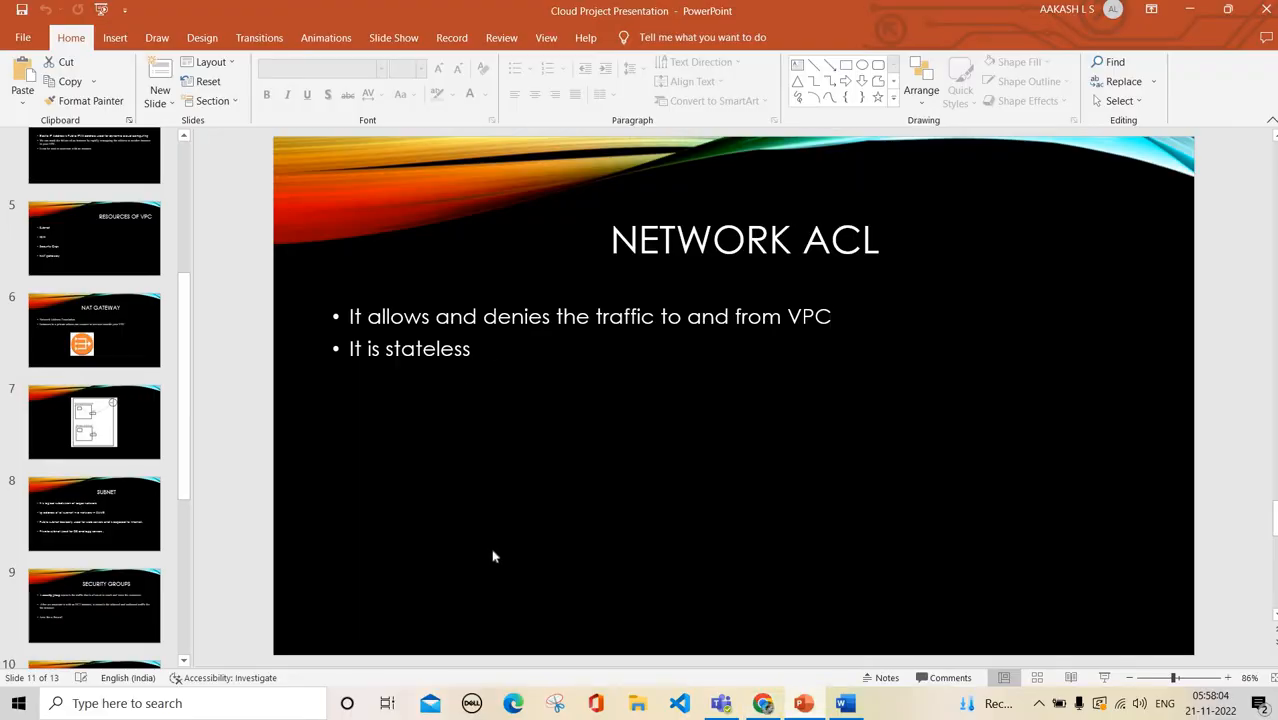
pyautogui.scroll(5, 100, 263)
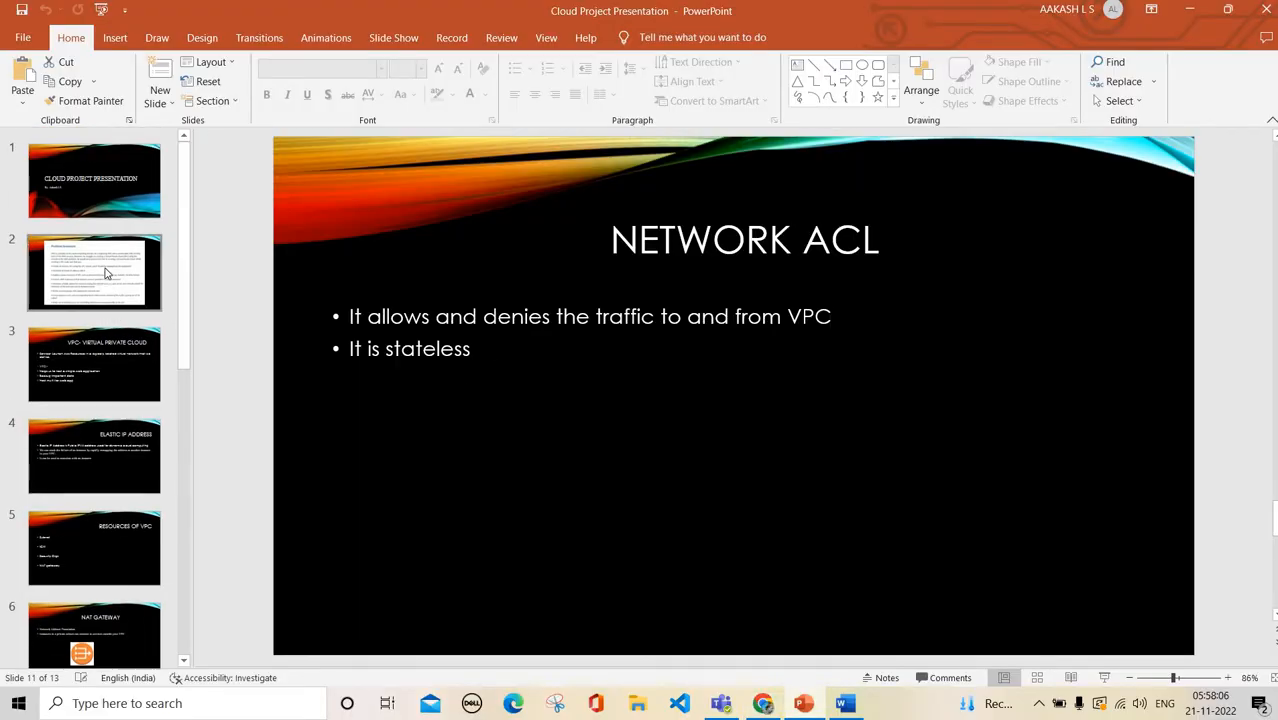
pyautogui.click(106, 272)
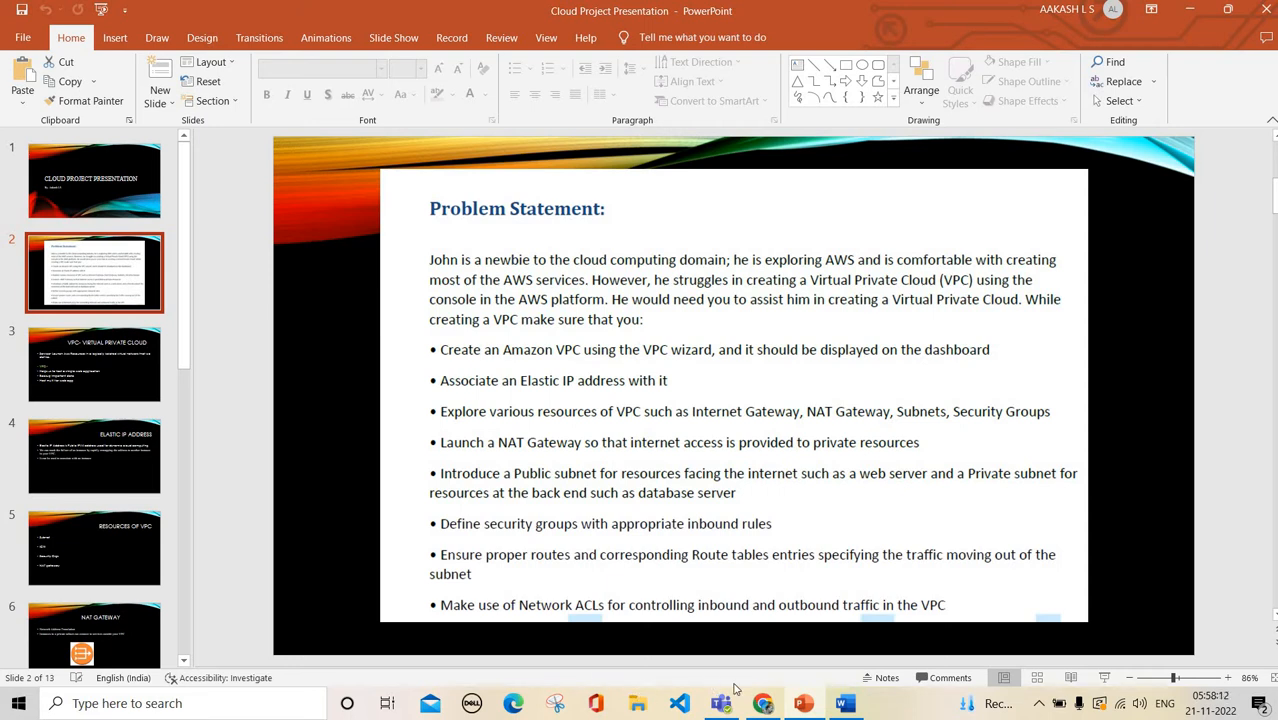
pyautogui.click(765, 705)
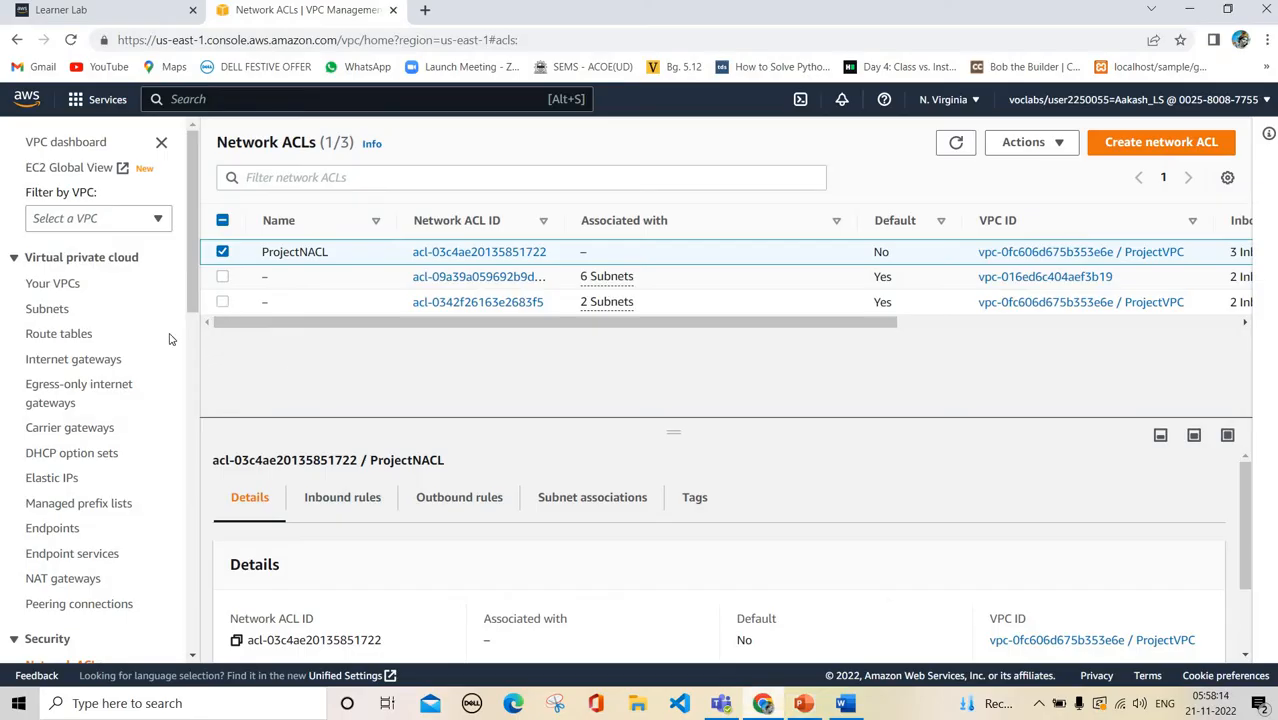
# Add and save ProjectNACL outbound rule 1 of type SSH (22) to 0.0.0.0/0
pyautogui.click(462, 497)
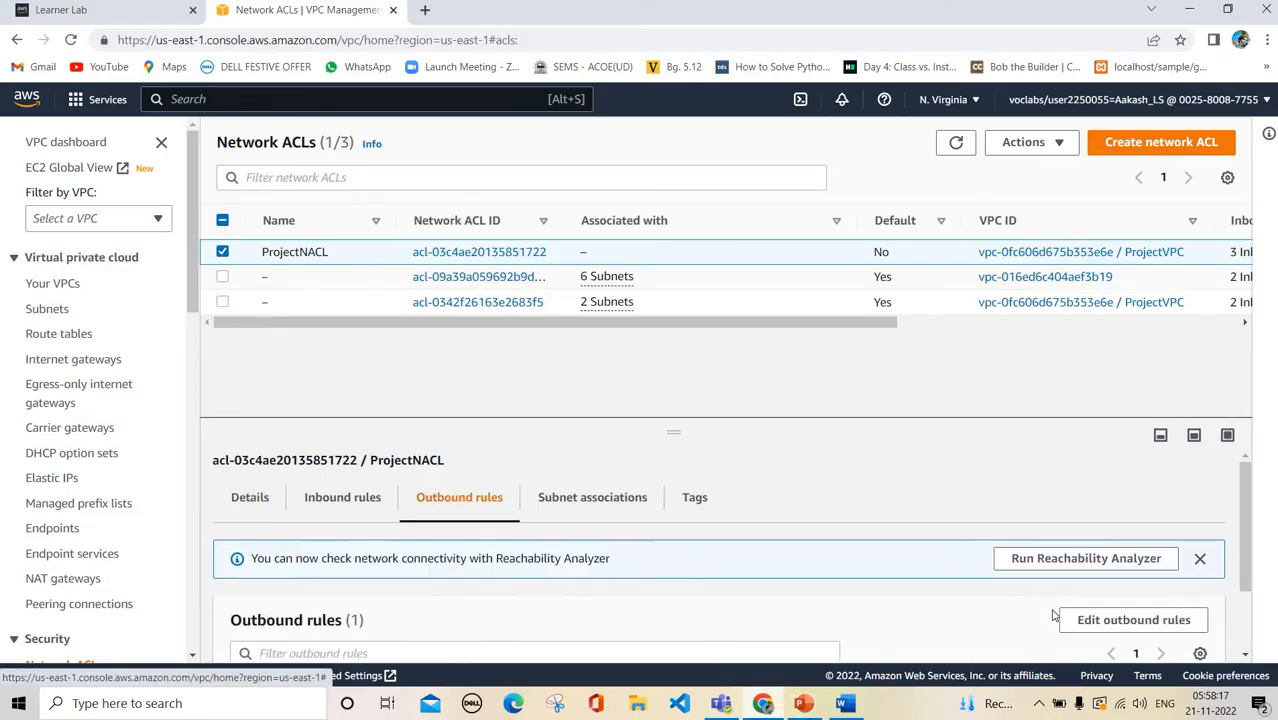
pyautogui.click(1125, 621)
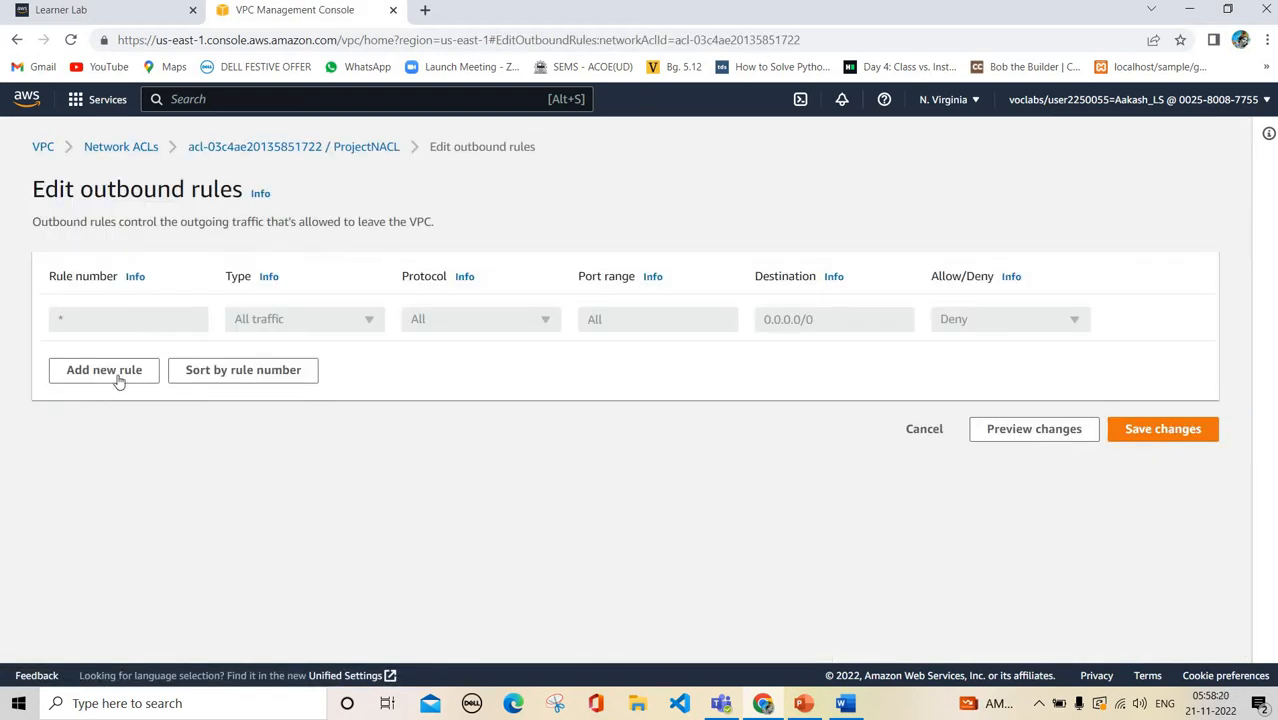
pyautogui.click(110, 370)
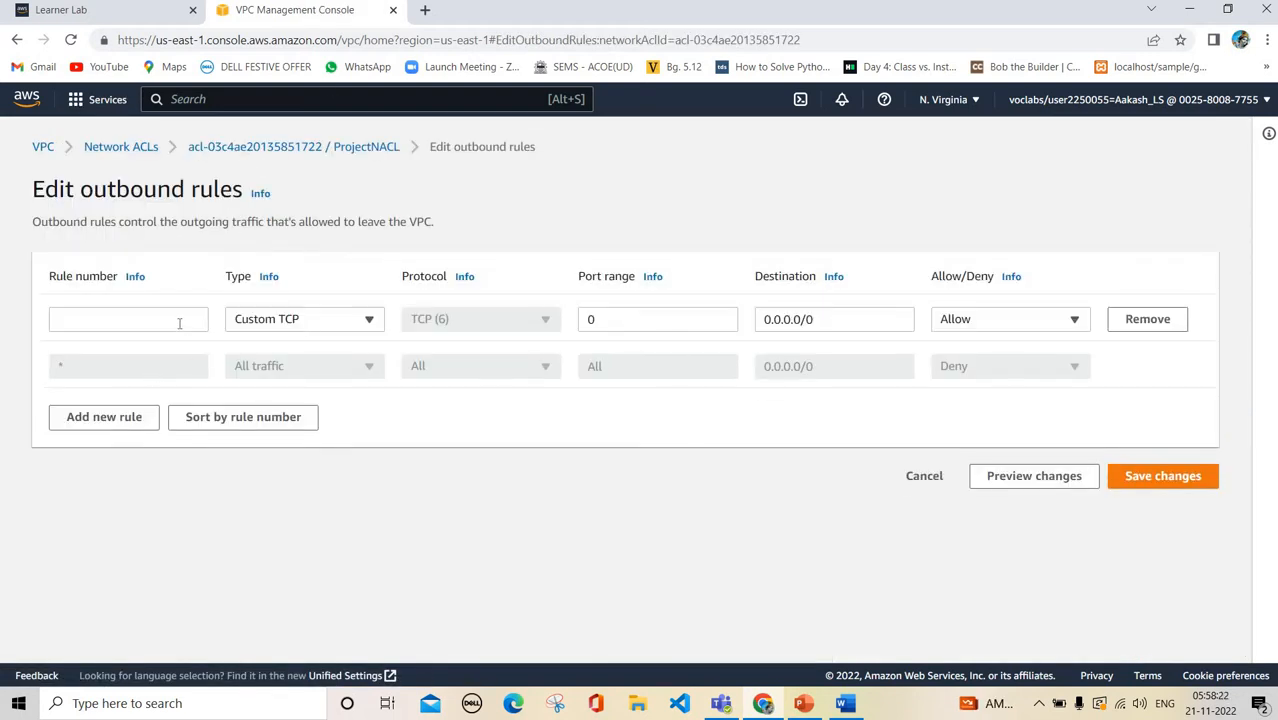
pyautogui.click(155, 318)
pyautogui.write('1')
pyautogui.click(295, 325)
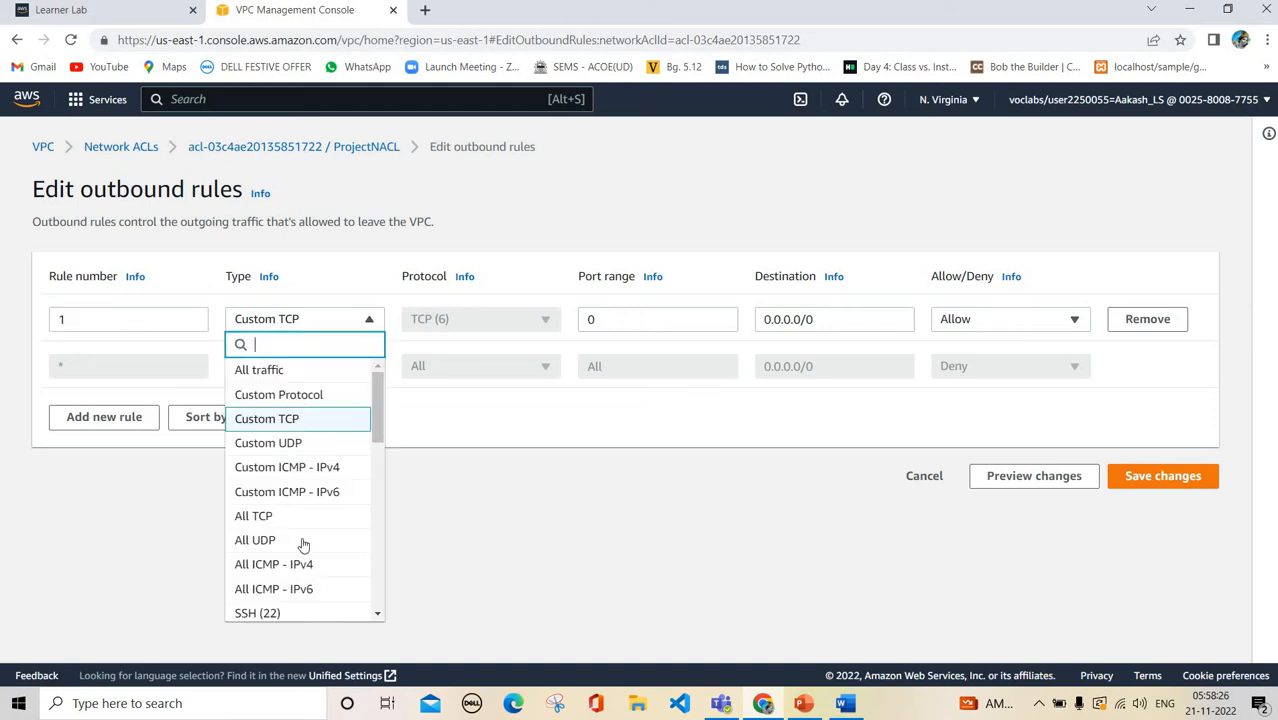
pyautogui.write('sh')
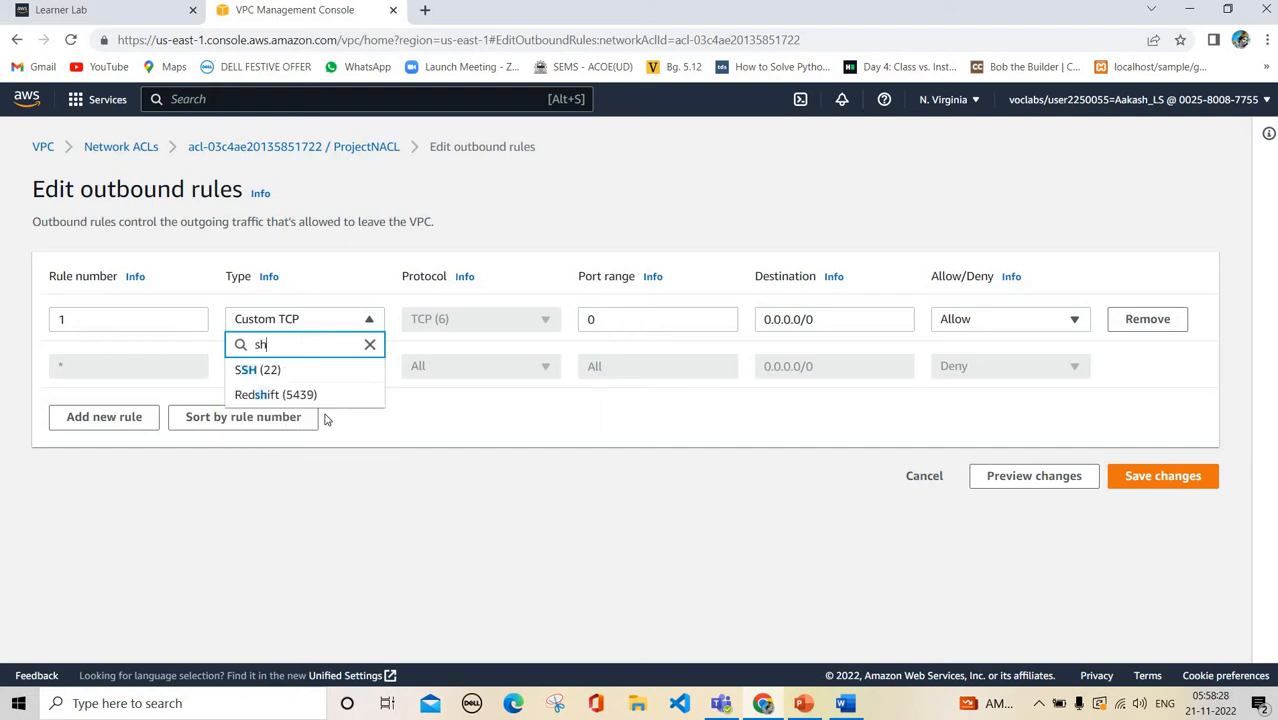
pyautogui.click(342, 371)
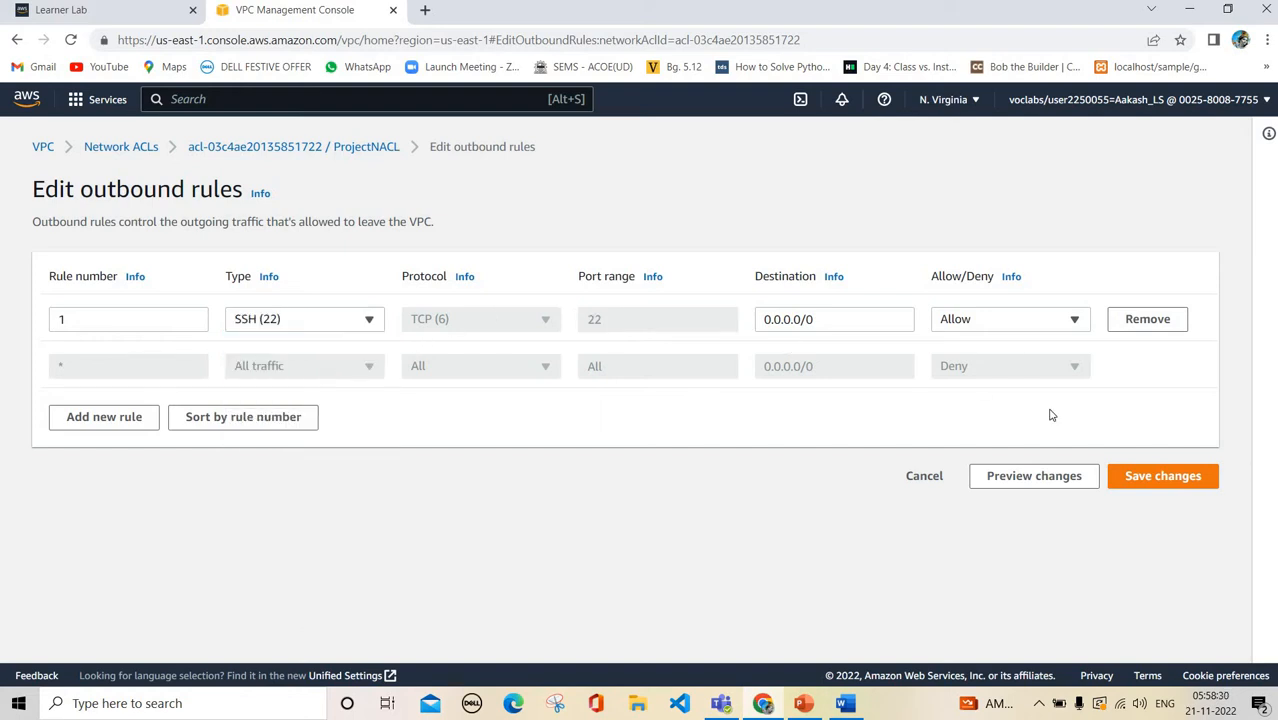
pyautogui.click(1170, 483)
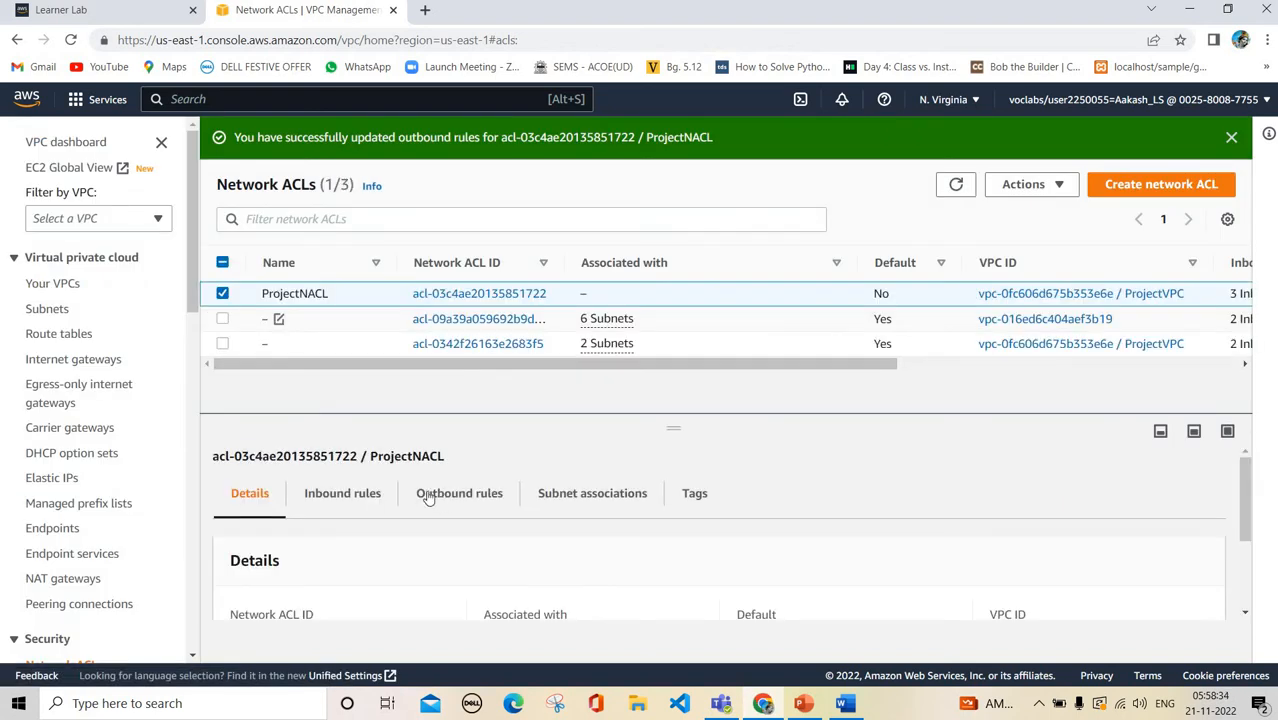
pyautogui.click(406, 493)
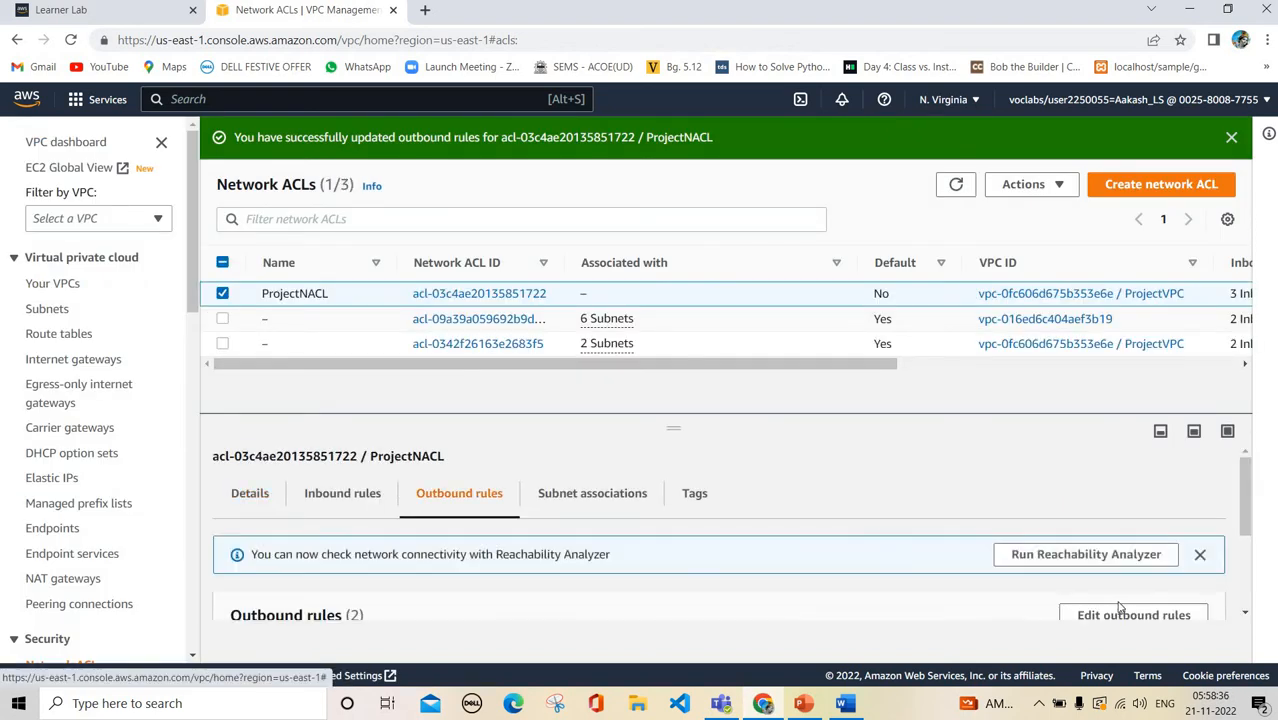
# Add outbound rule 2 of type HTTP (80) and save it
pyautogui.click(1150, 616)
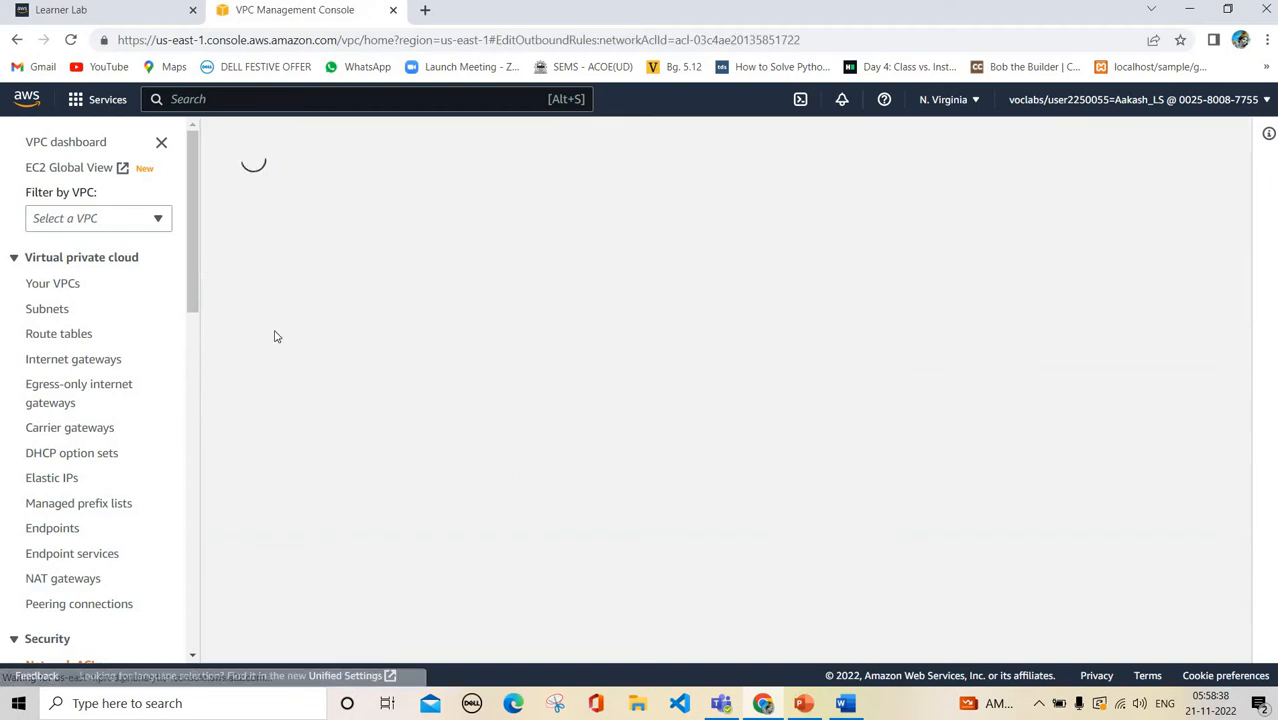
pyautogui.click(104, 417)
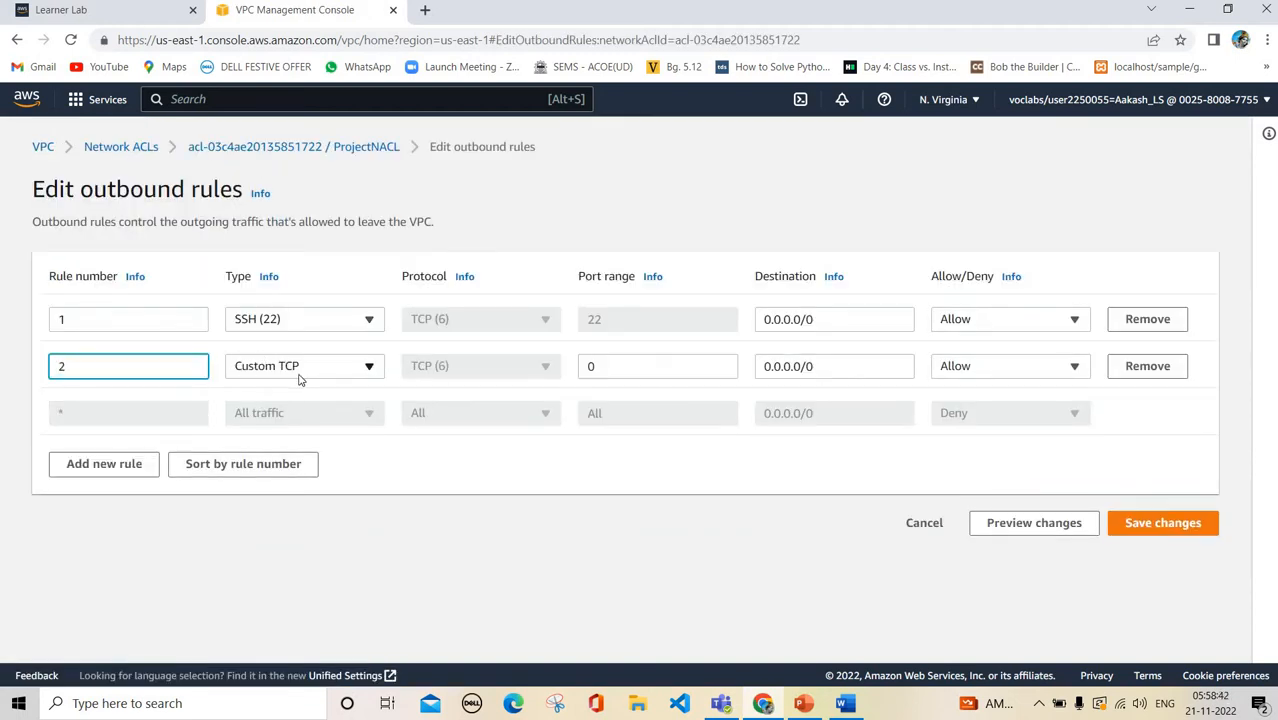
pyautogui.click(298, 370)
pyautogui.write('http')
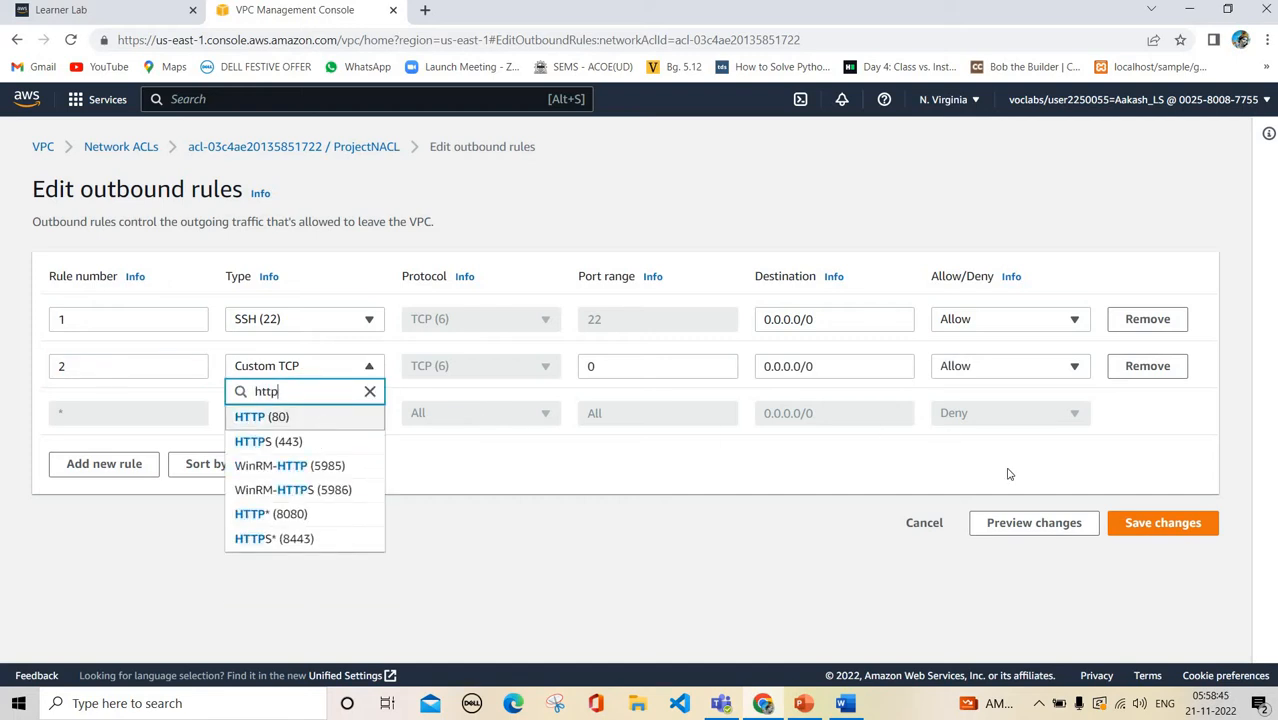
pyautogui.press('Return')
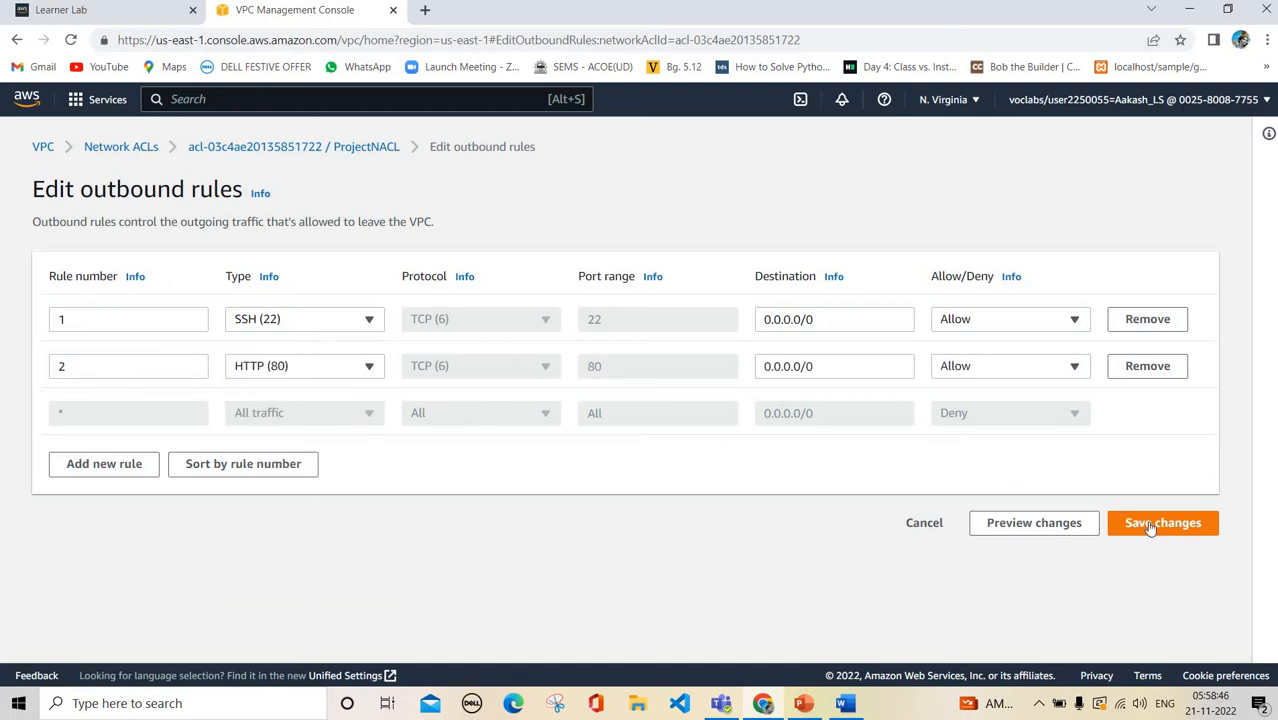
pyautogui.click(1150, 527)
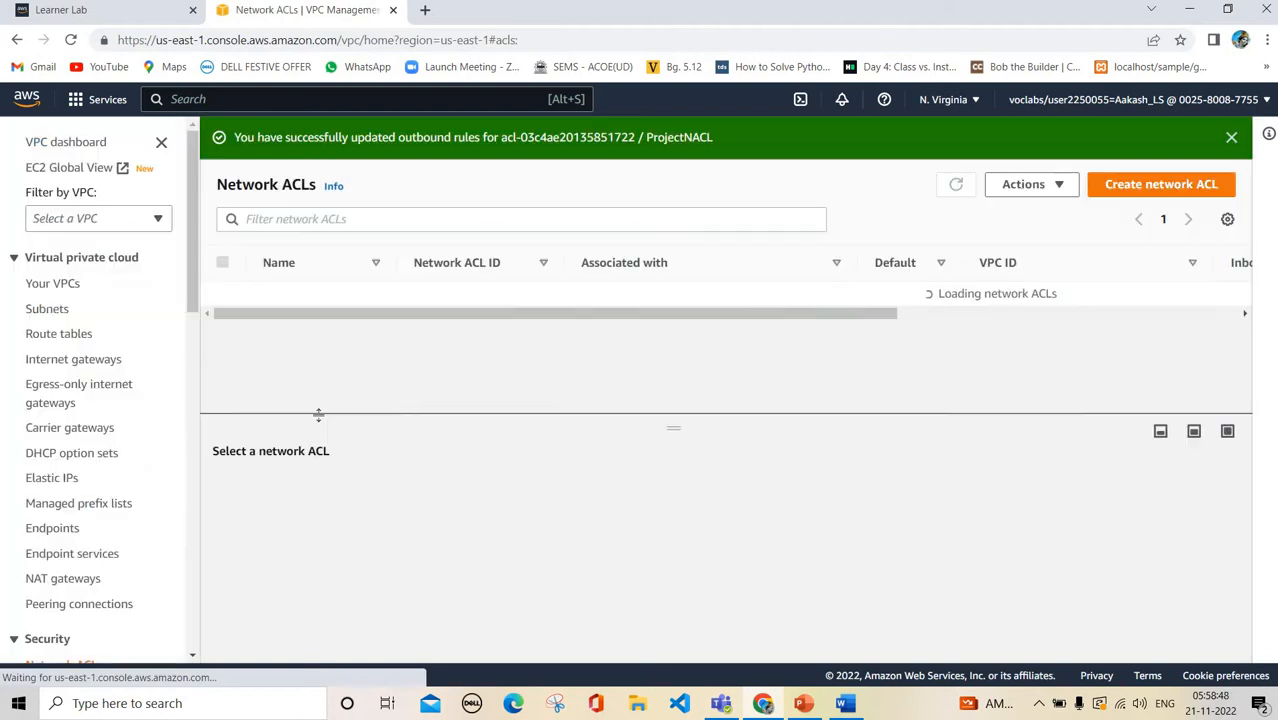
# Review ProjectNACL's inbound and outbound rules, then return to the Problem Statement slide
pyautogui.click(378, 493)
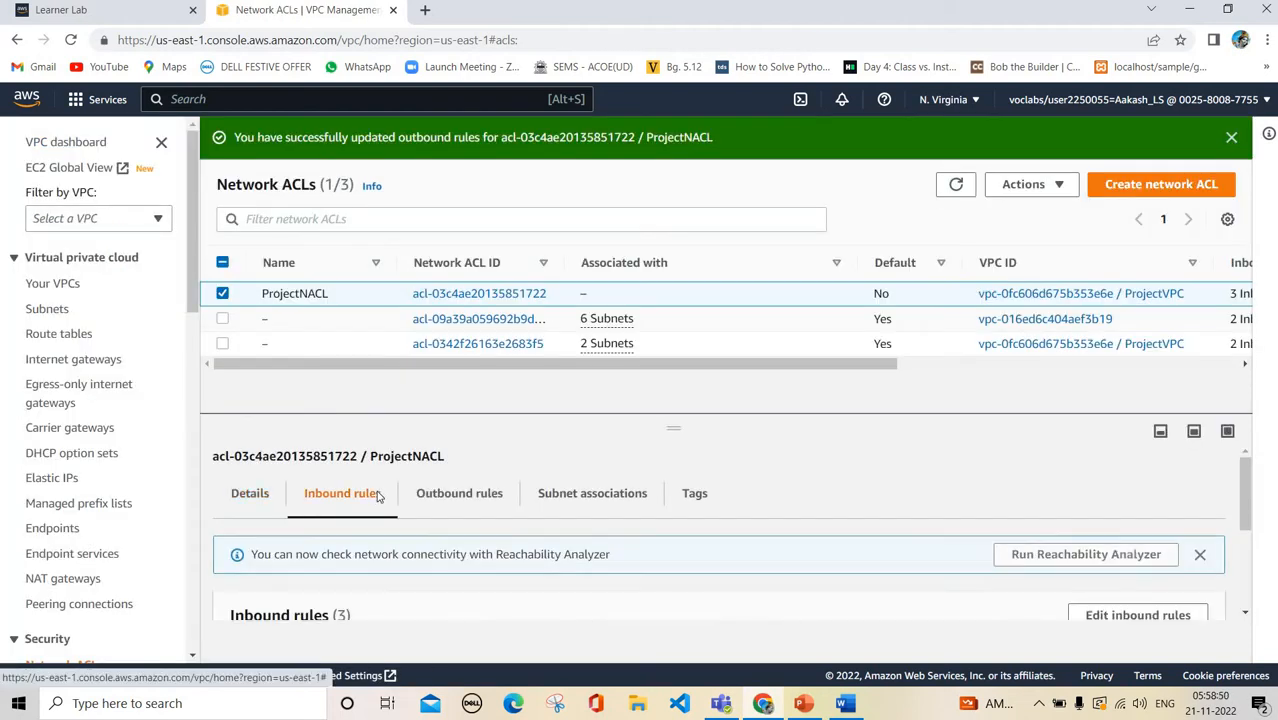
pyautogui.scroll(-1, 442, 508)
pyautogui.scroll(3, 448, 499)
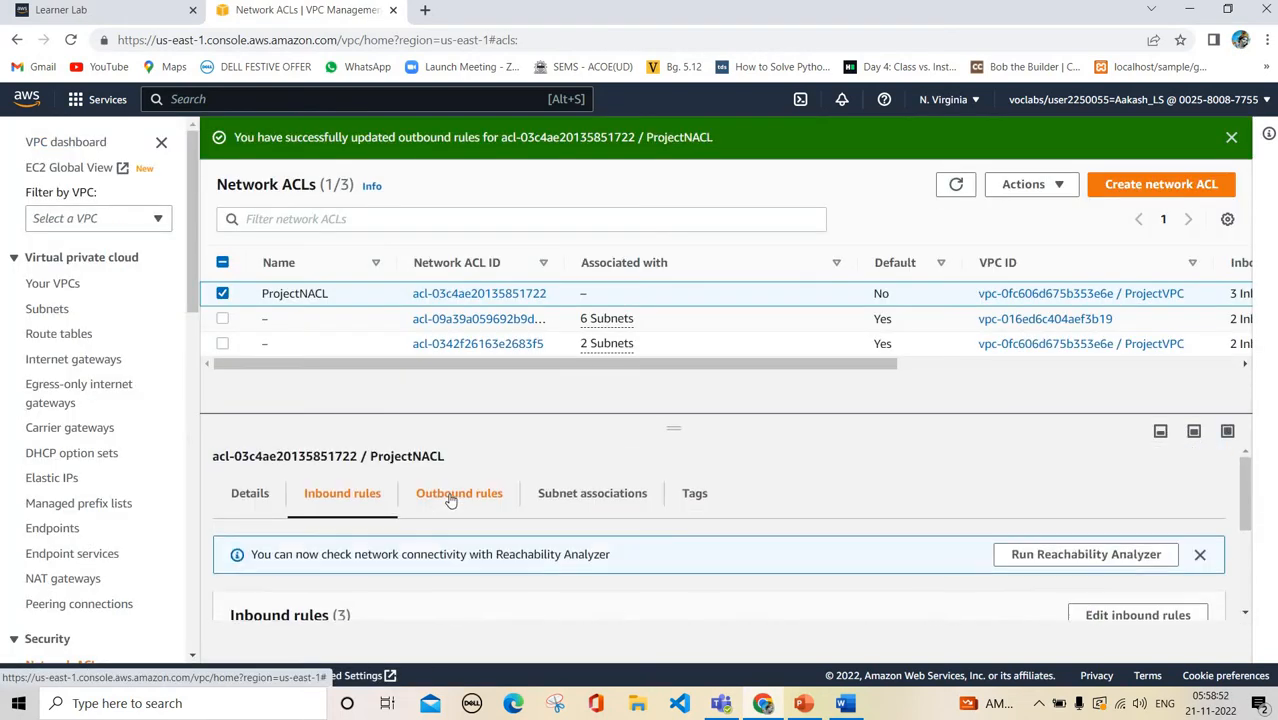
pyautogui.click(450, 493)
pyautogui.scroll(-3, 450, 500)
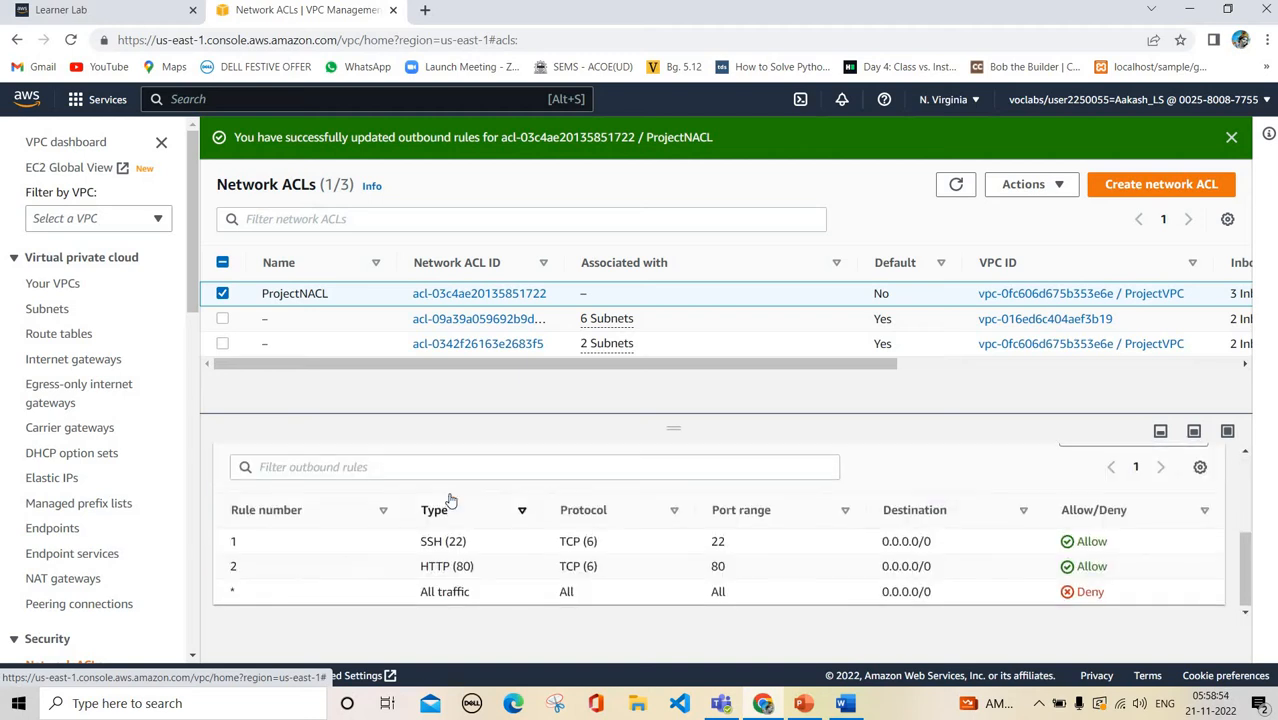
pyautogui.scroll(3, 450, 500)
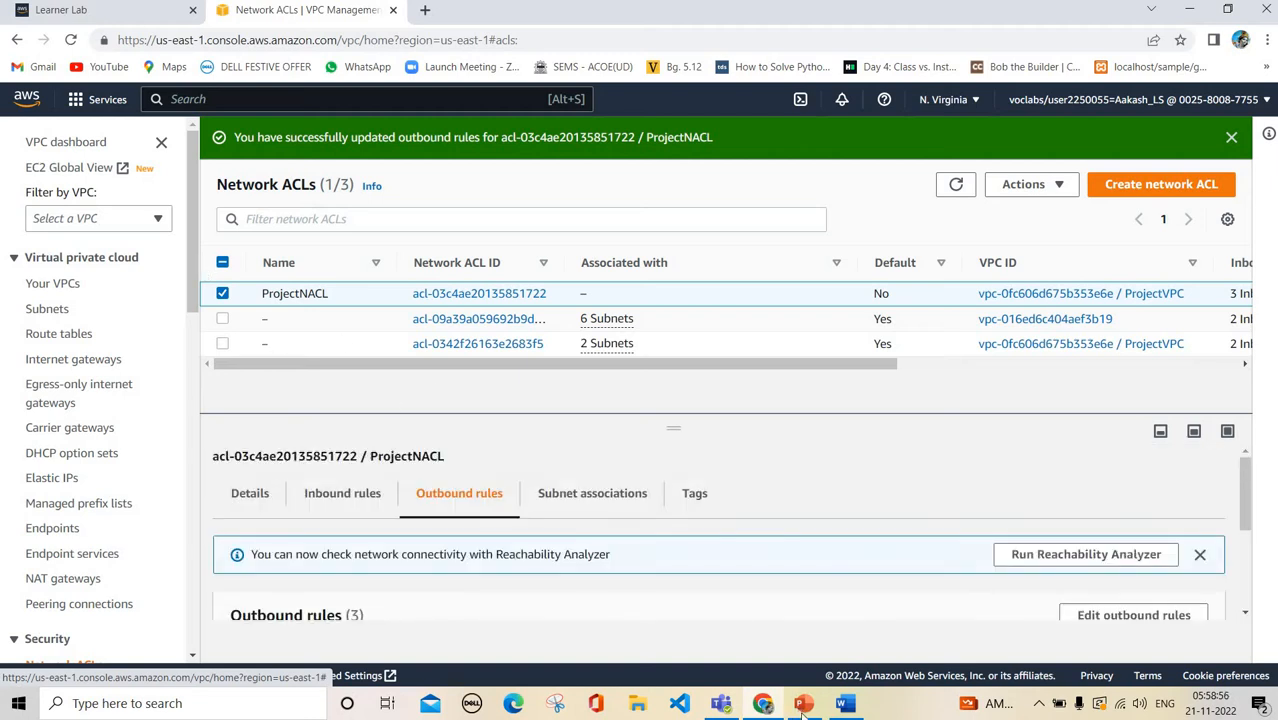
pyautogui.click(803, 705)
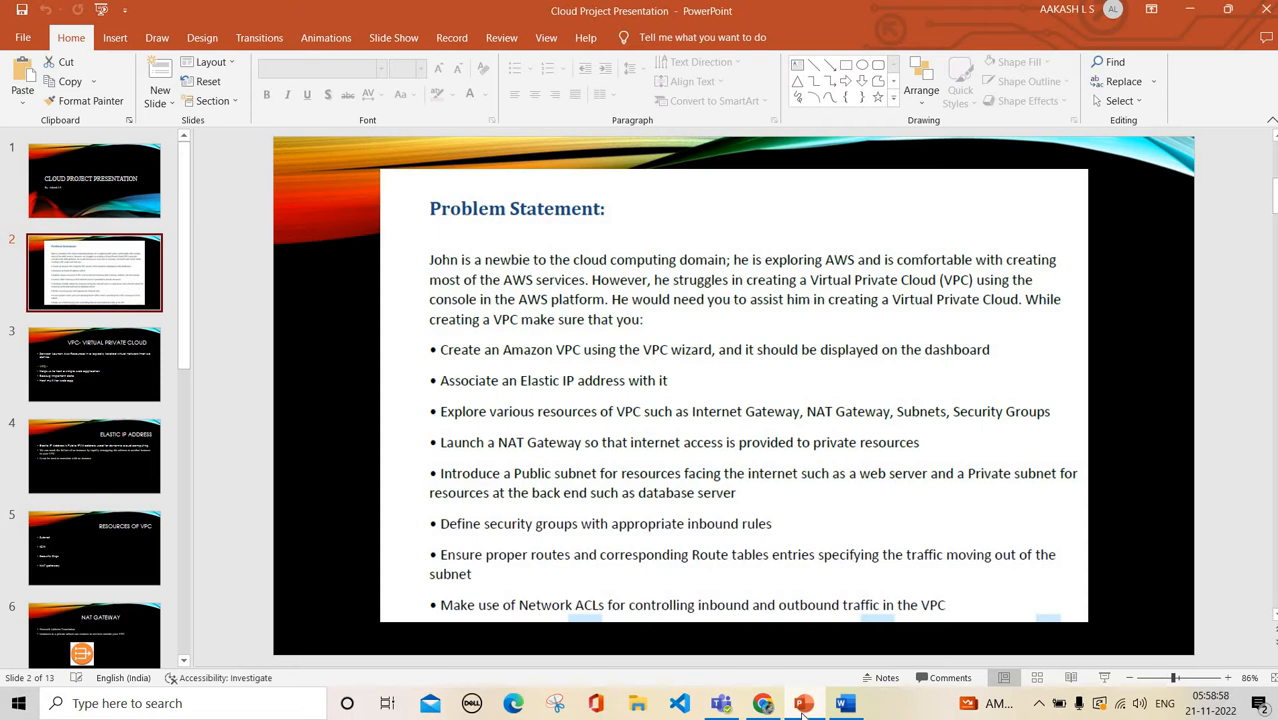
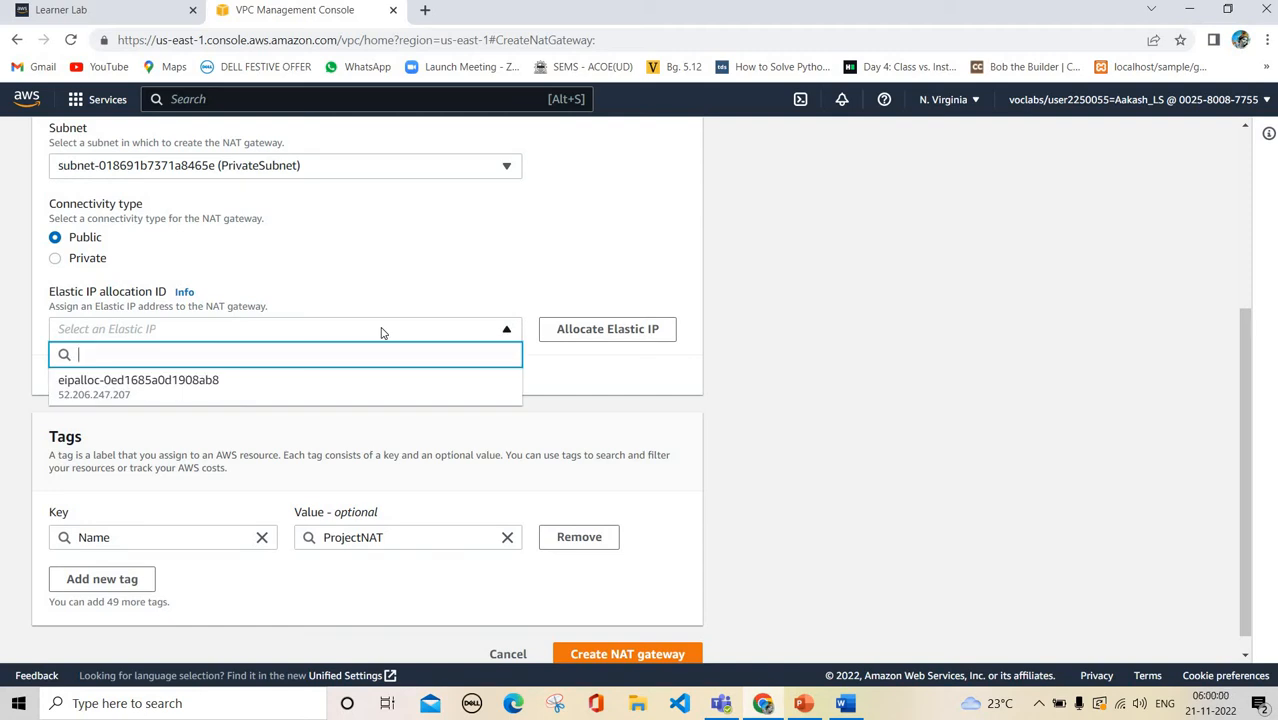
# Allocate a new Elastic IP address for the NAT gateway
pyautogui.click(390, 333)
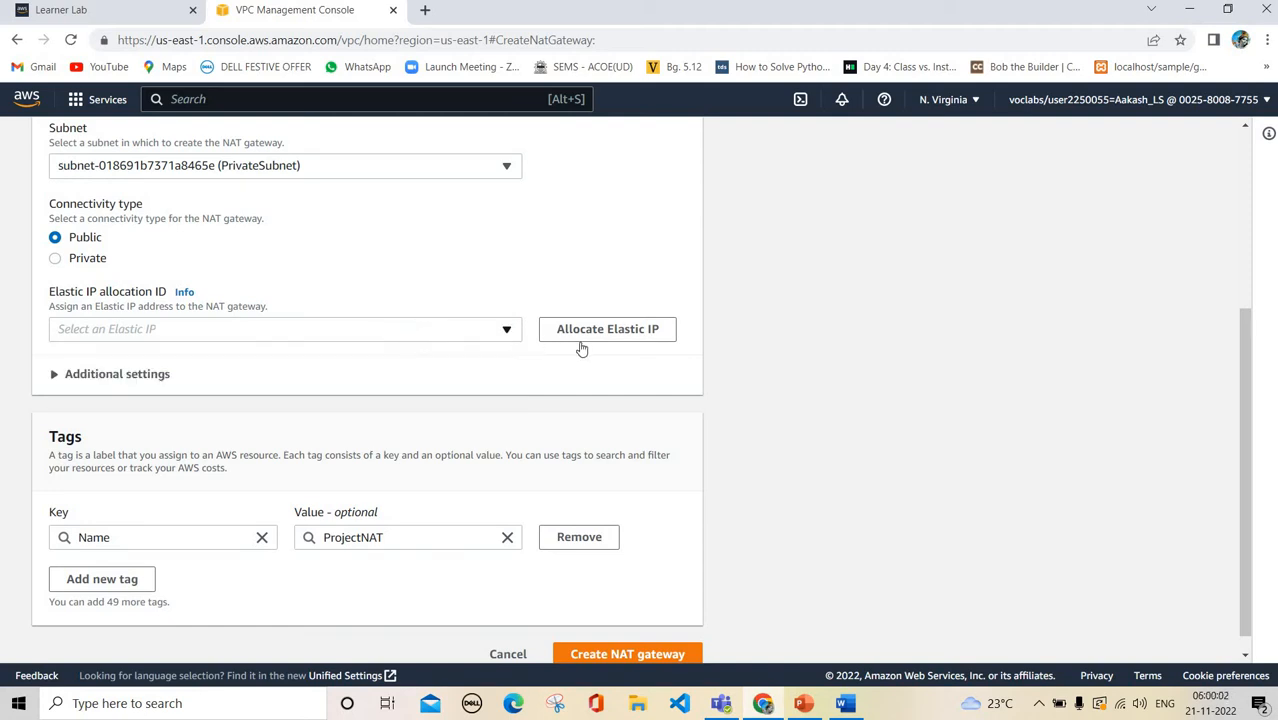
pyautogui.click(472, 338)
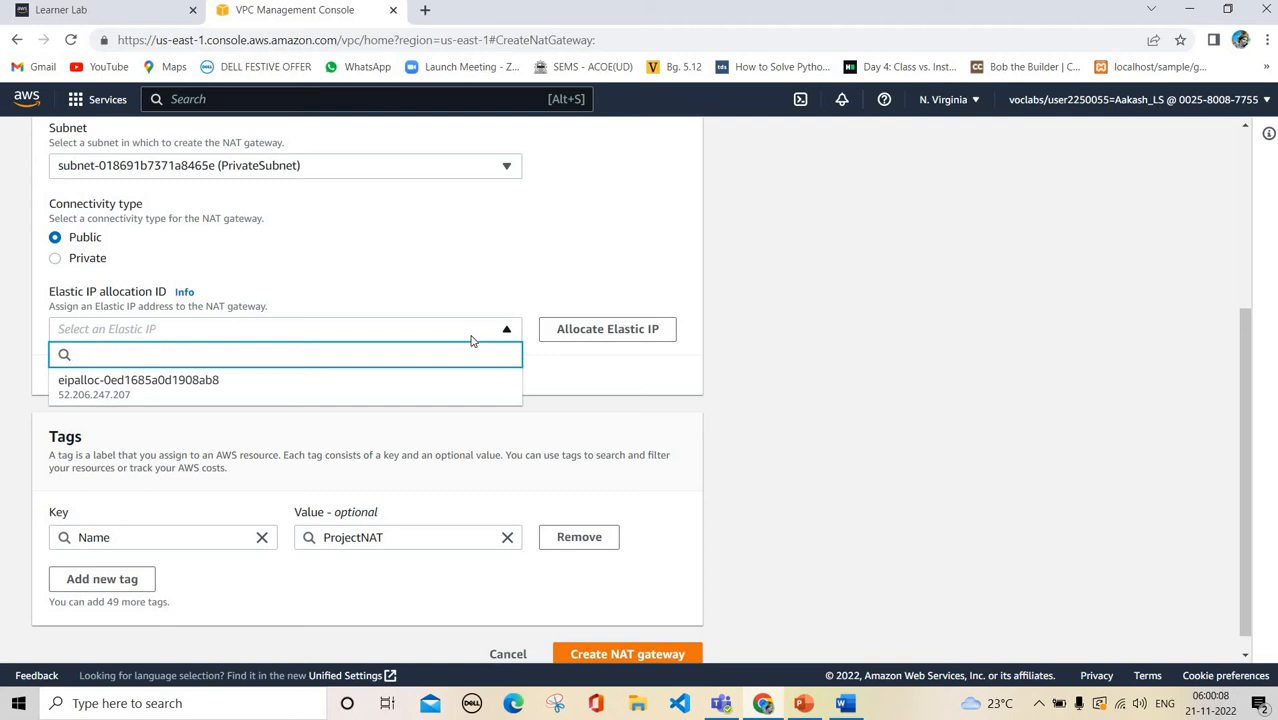
pyautogui.click(356, 387)
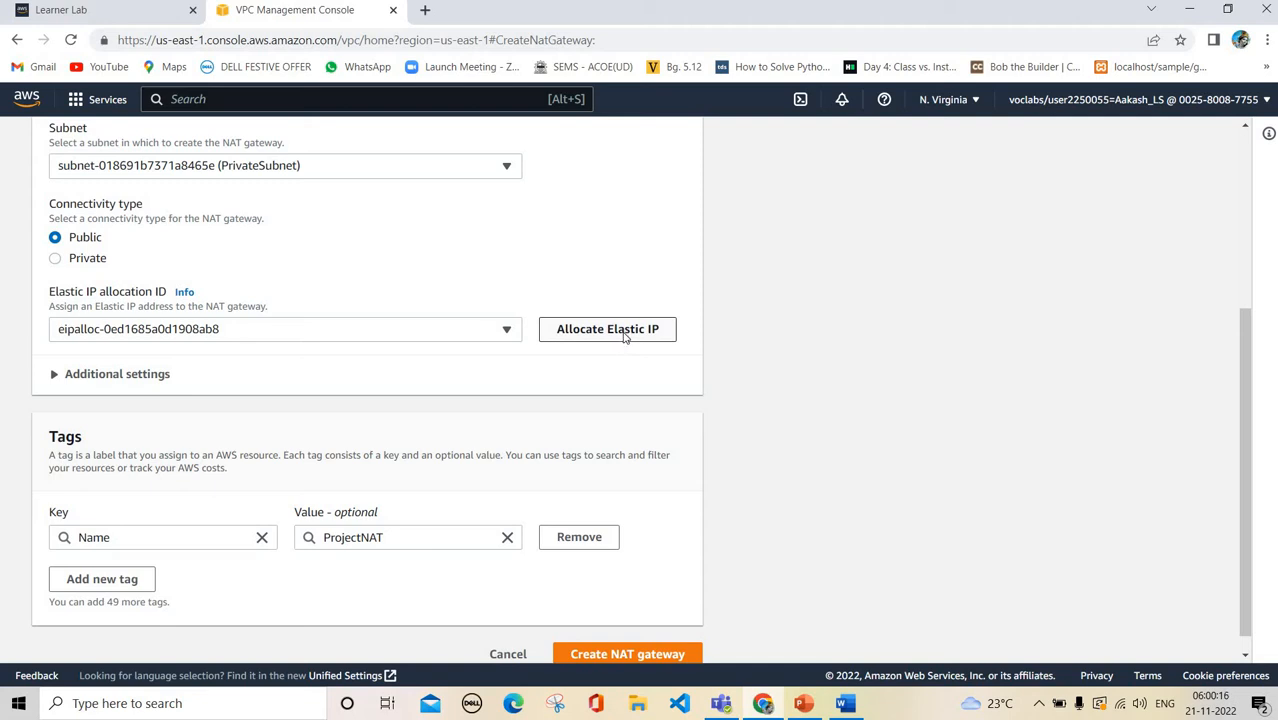
pyautogui.click(573, 338)
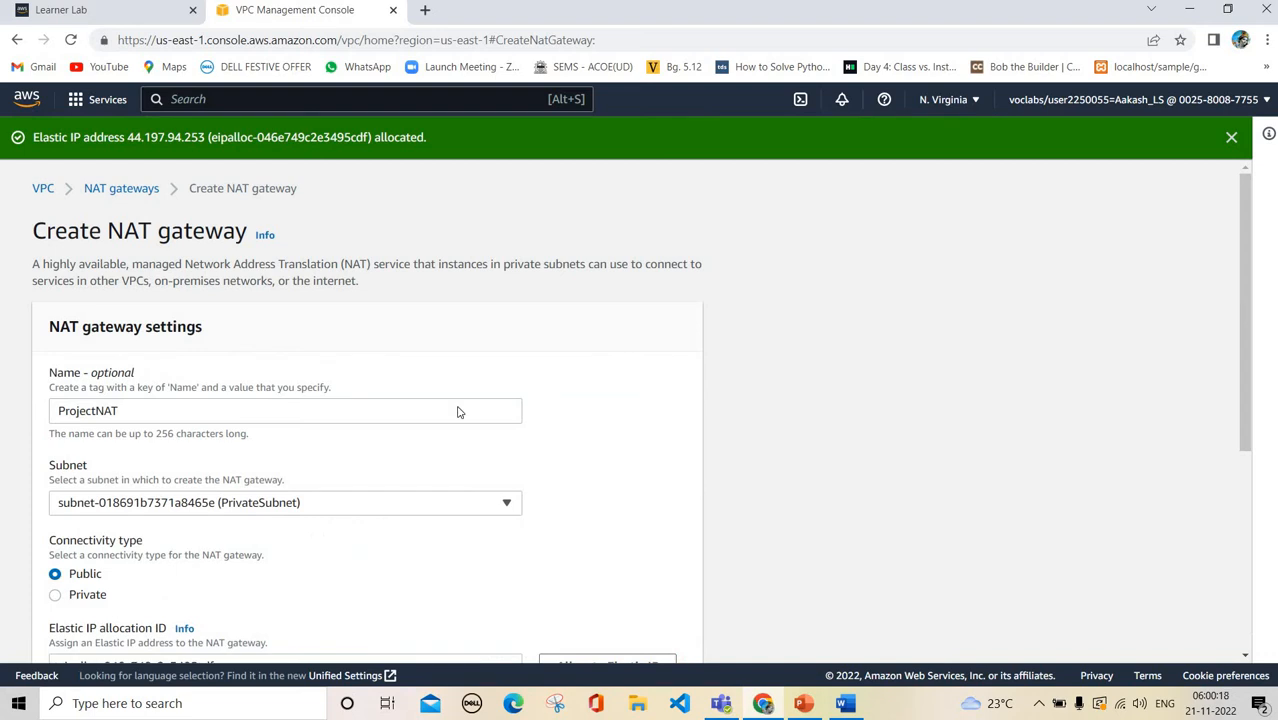
# Create the ProjectNAT gateway and review its details page showing state Pending
pyautogui.scroll(-4, 460, 412)
pyautogui.click(630, 636)
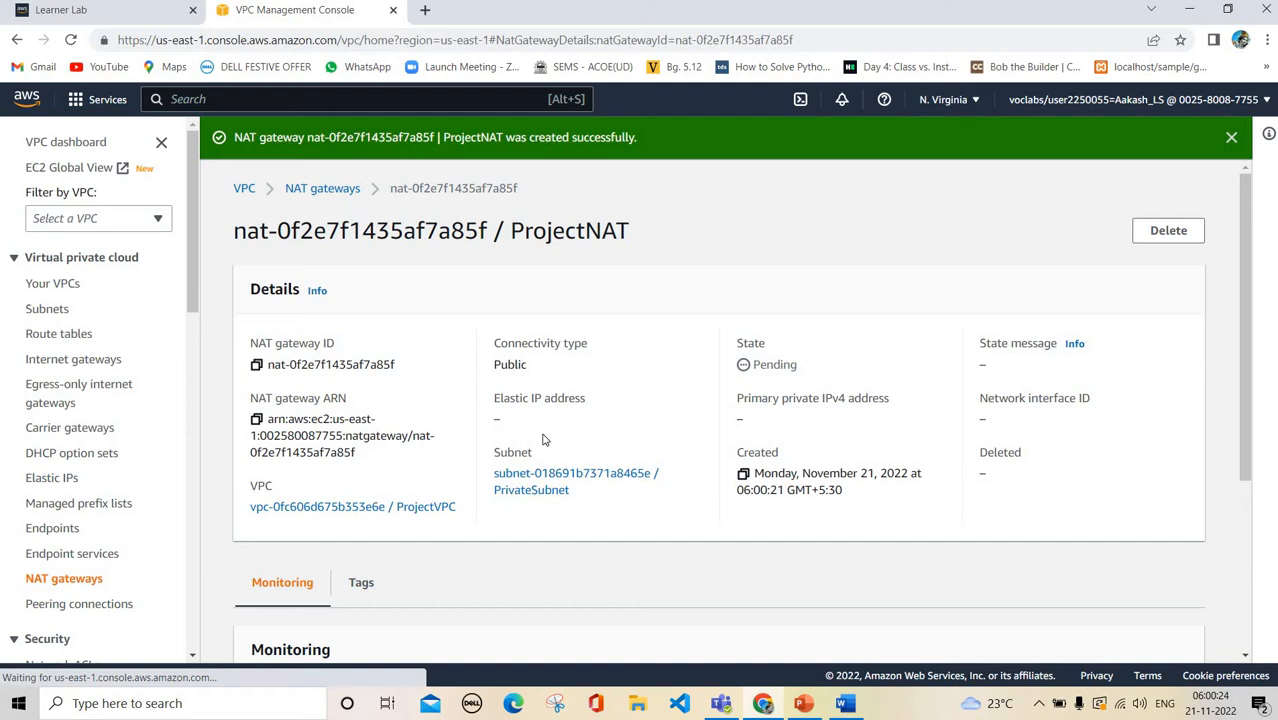
pyautogui.scroll(-3, 542, 437)
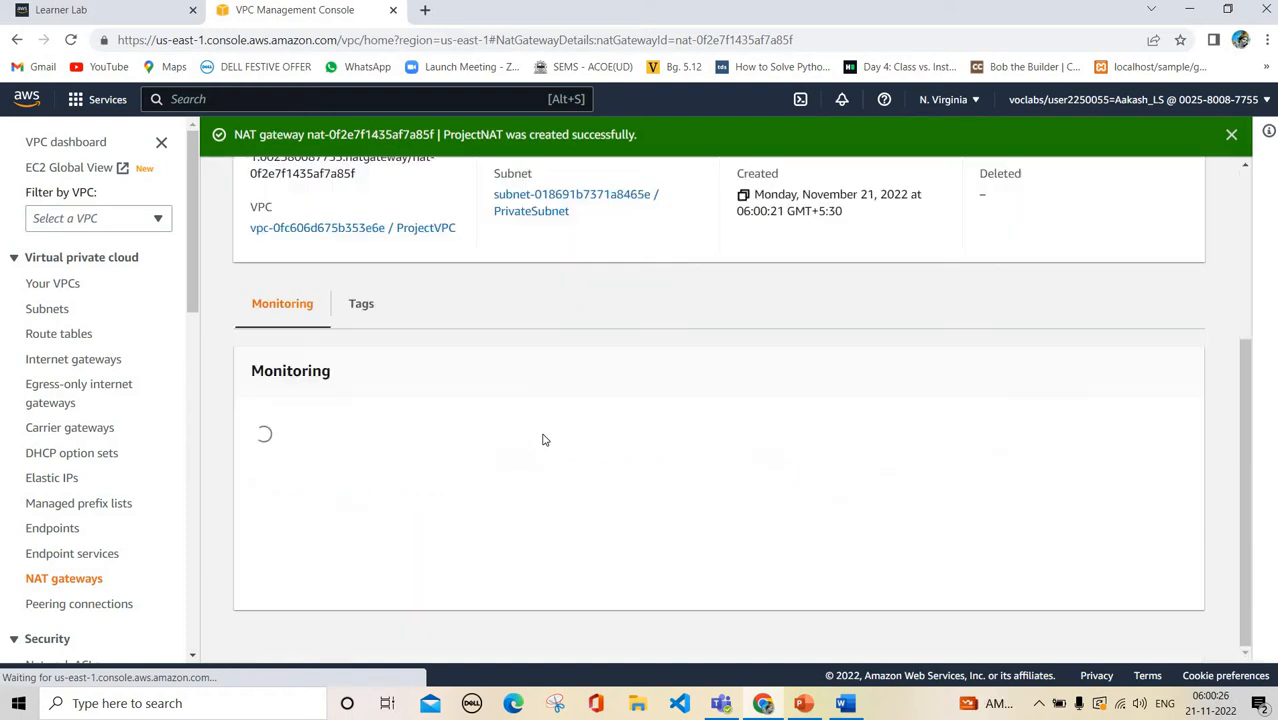
pyautogui.scroll(3, 778, 580)
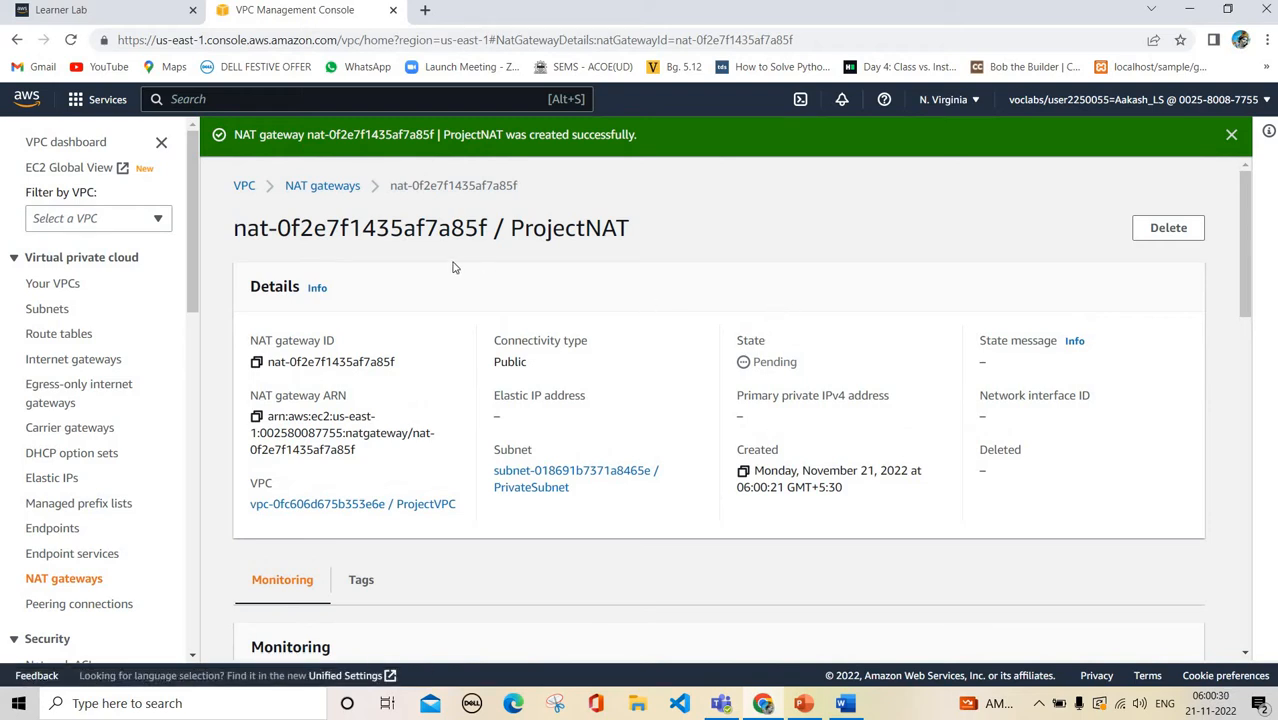
pyautogui.scroll(-1, 452, 267)
pyautogui.scroll(-3, 452, 267)
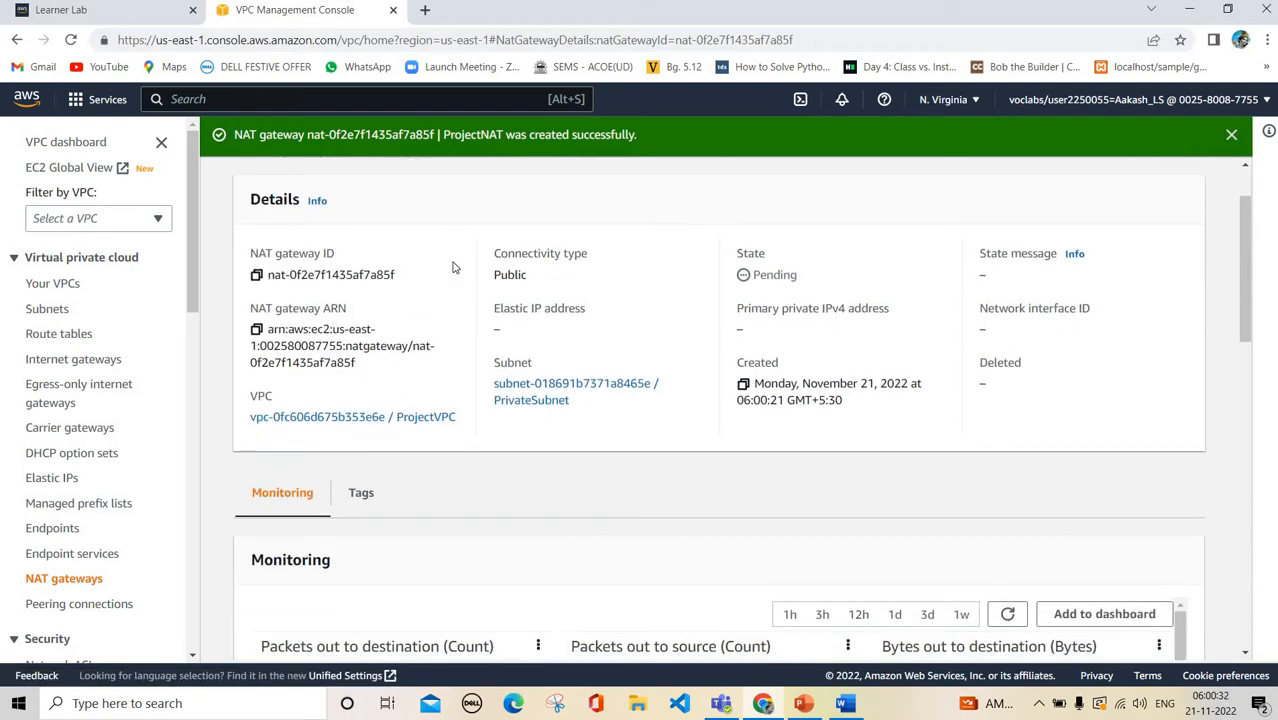
pyautogui.scroll(4, 452, 267)
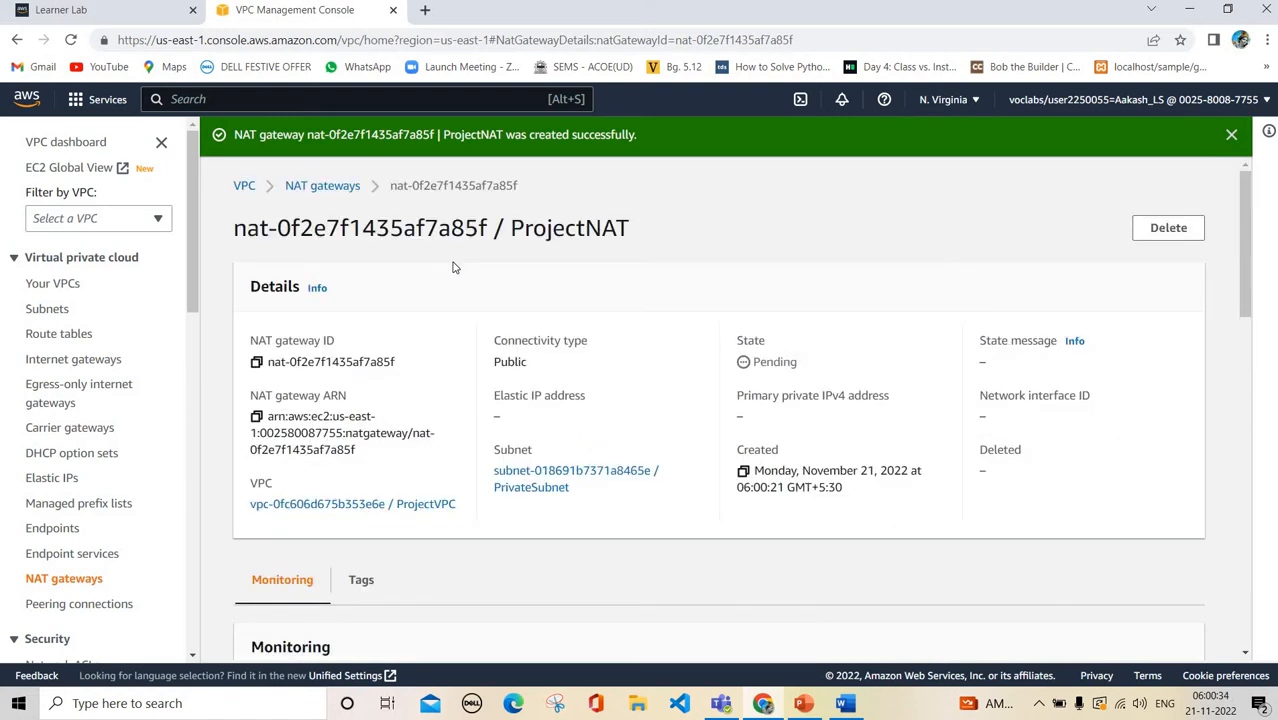
# Refresh the NAT gateways list until ProjectNAT shows Available with Elastic IP 44.197.94.253
pyautogui.click(340, 185)
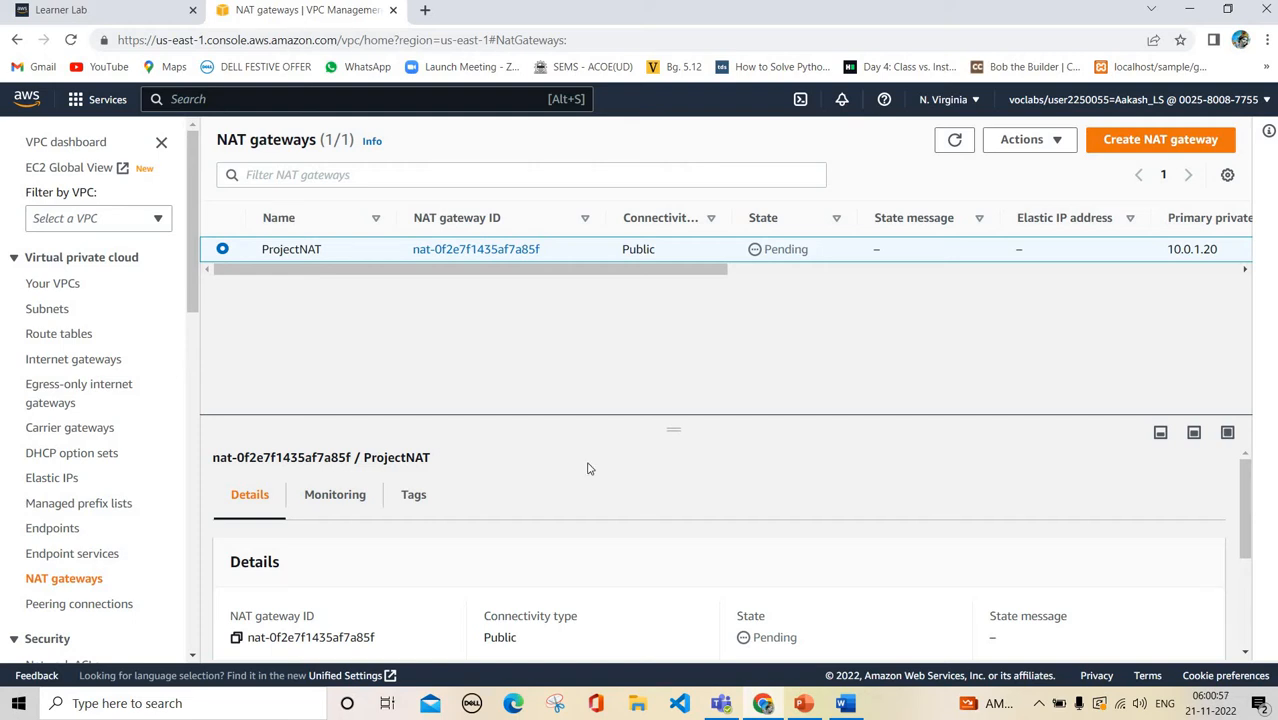
pyautogui.scroll(-3, 588, 468)
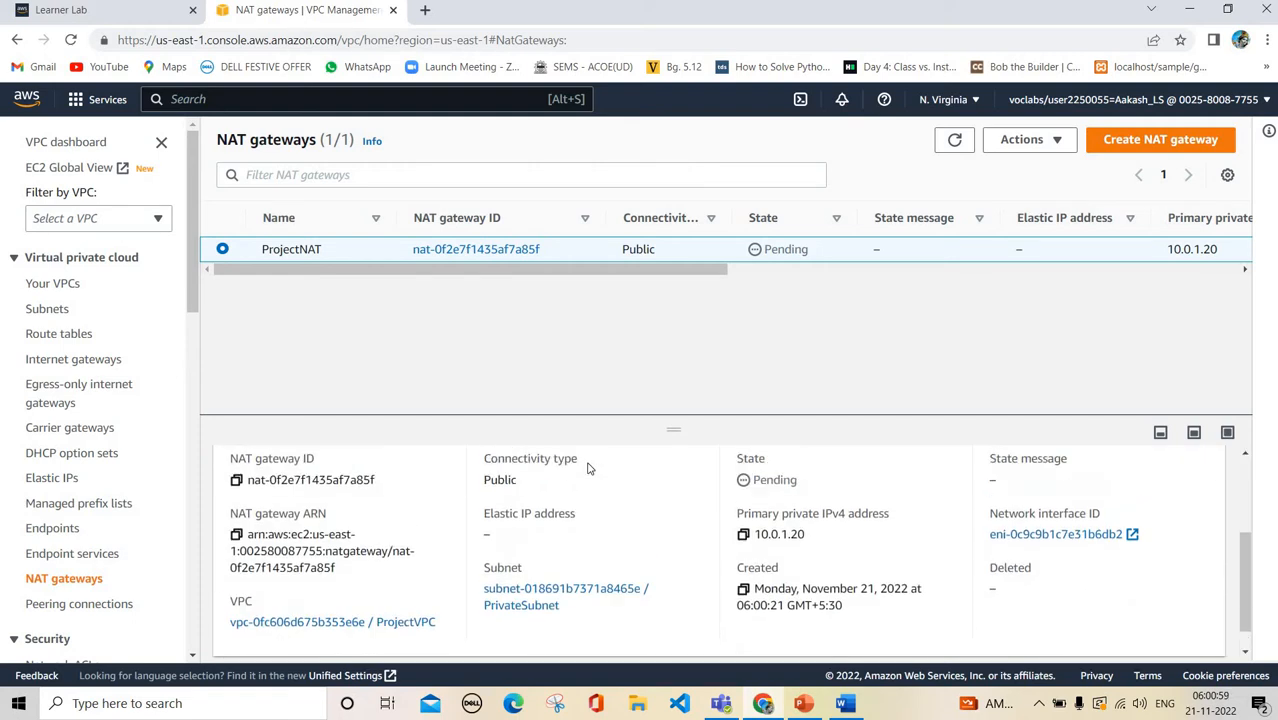
pyautogui.scroll(1, 588, 468)
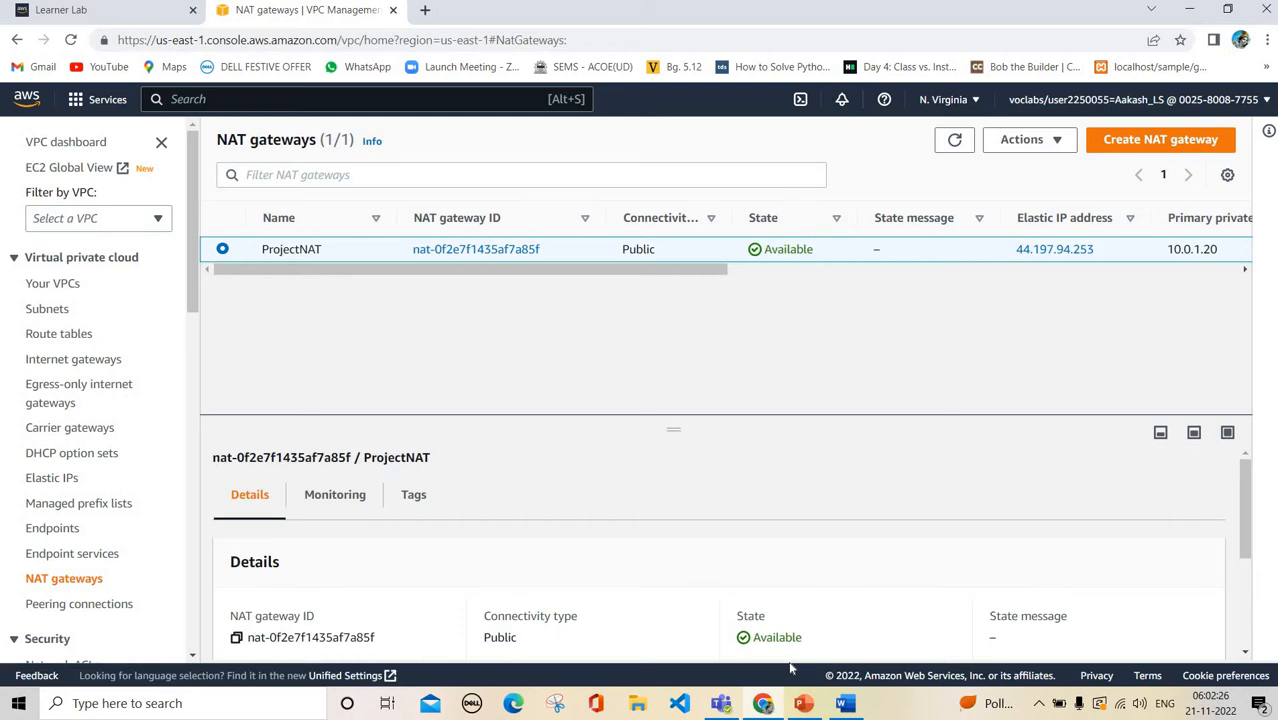
pyautogui.click(954, 139)
pyautogui.scroll(-2, 662, 600)
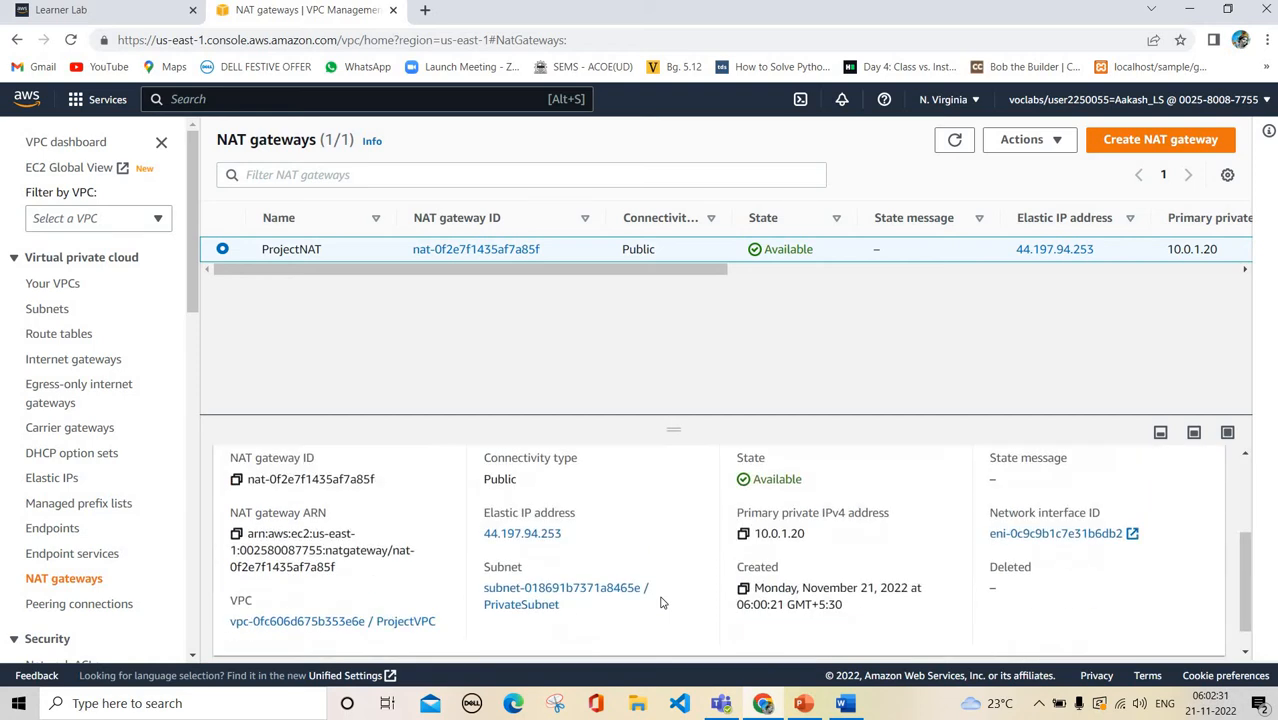
pyautogui.scroll(1, 590, 595)
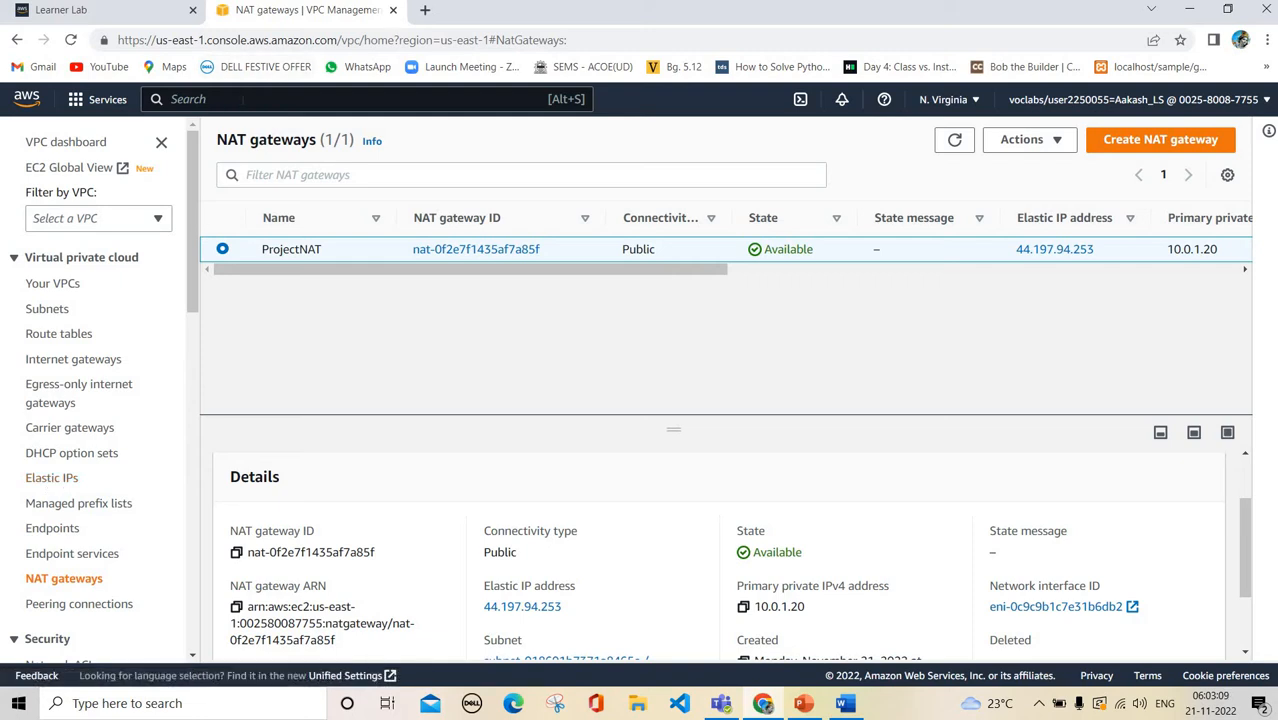
# Search for ec2, open the EC2 service and start the Launch instance form
pyautogui.click(242, 99)
pyautogui.write('ec2')
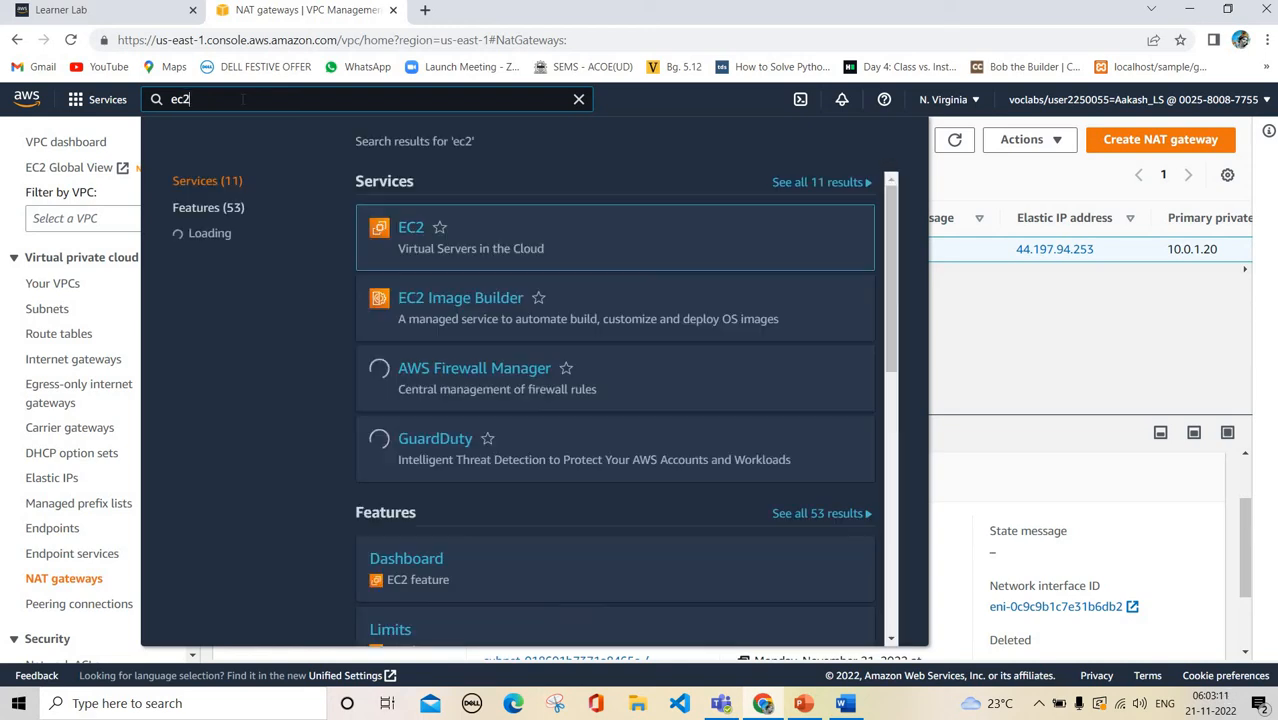
pyautogui.click(1062, 330)
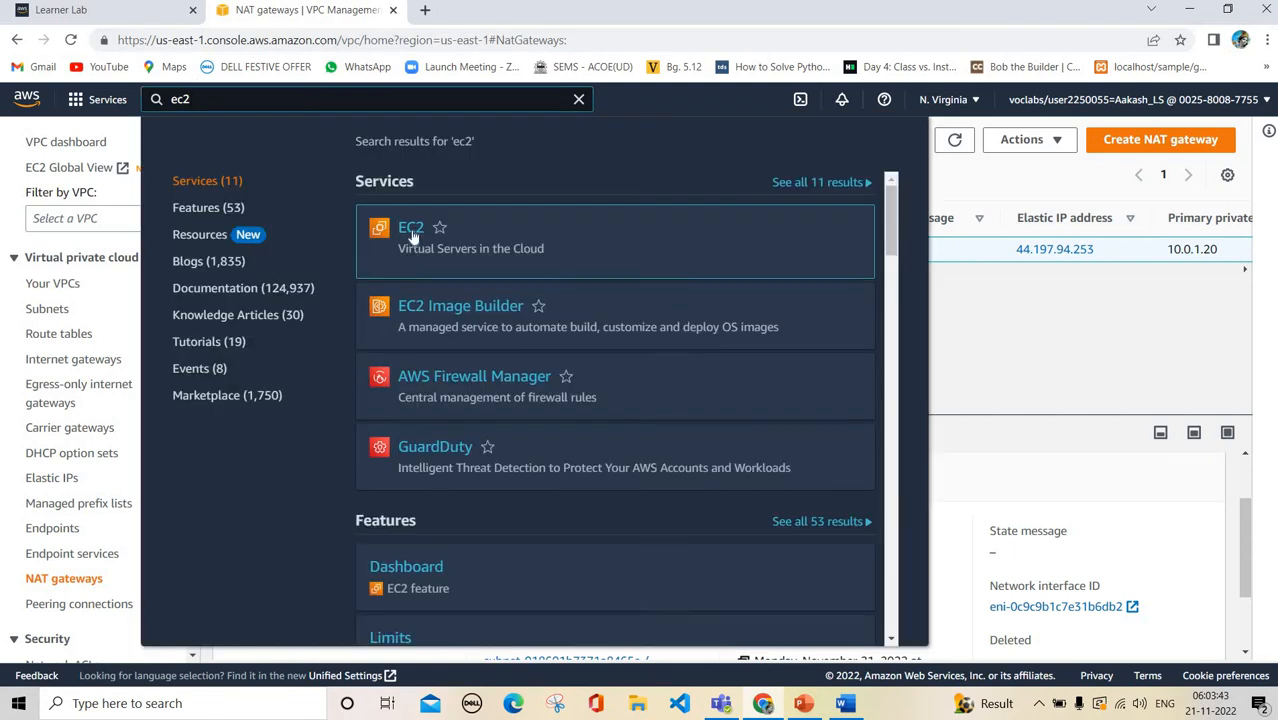
pyautogui.click(411, 232)
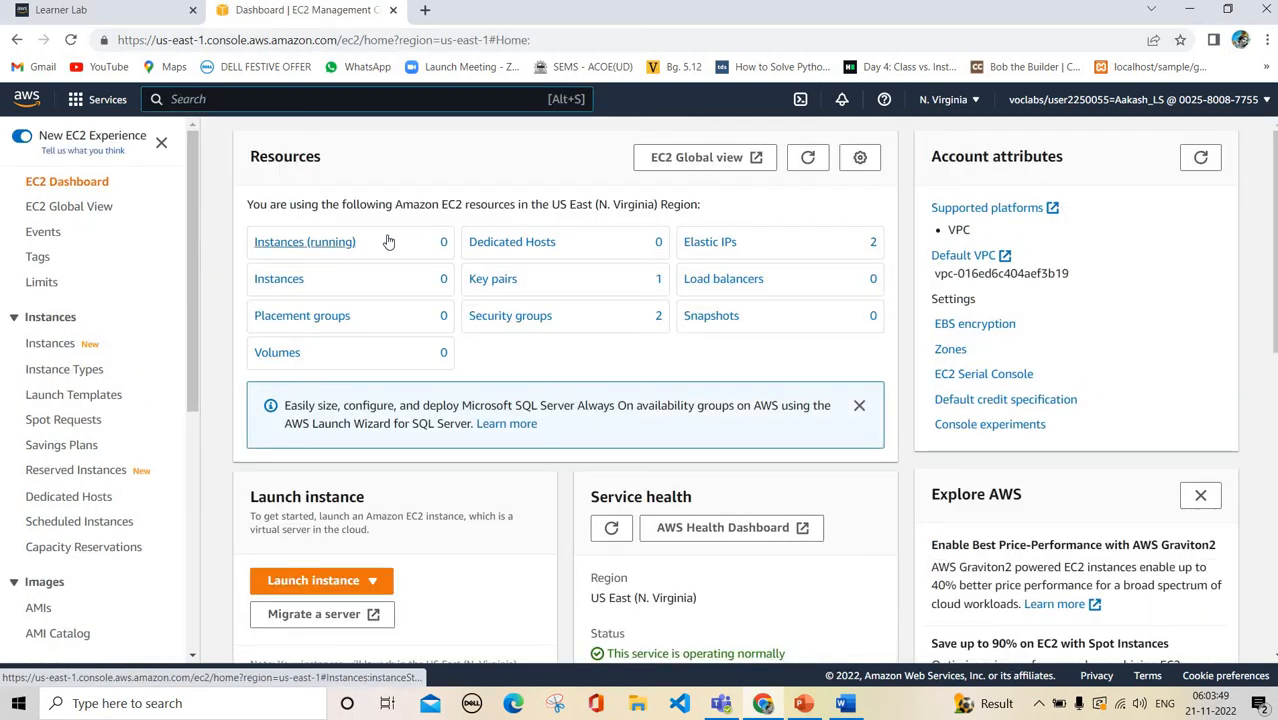
pyautogui.click(340, 583)
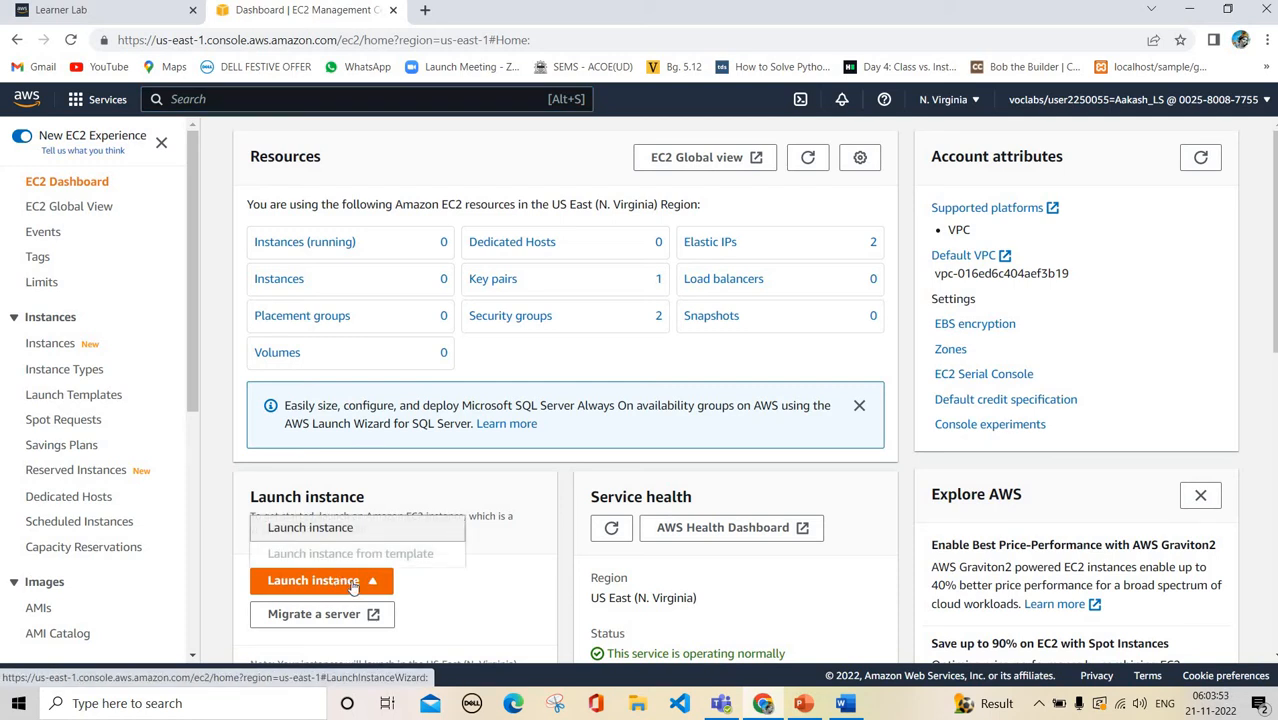
pyautogui.click(342, 530)
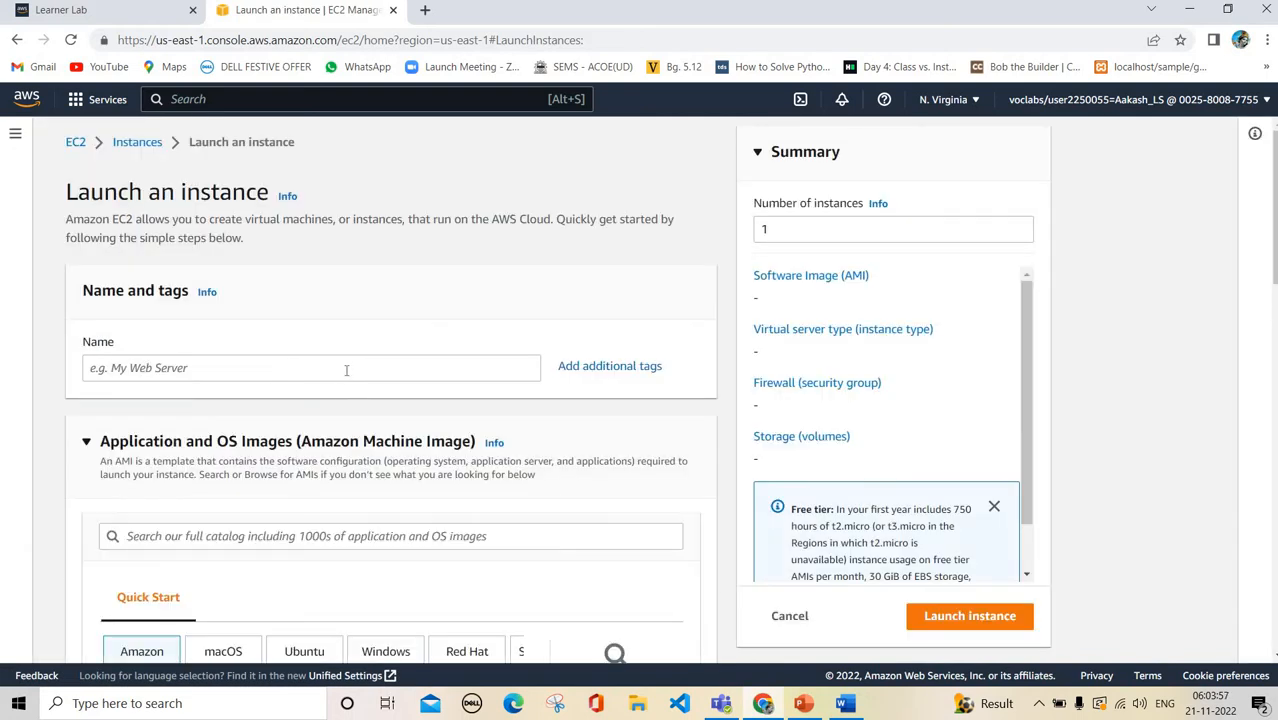
# Name the new instance, correcting a stray @ typed at the end
pyautogui.click(346, 370)
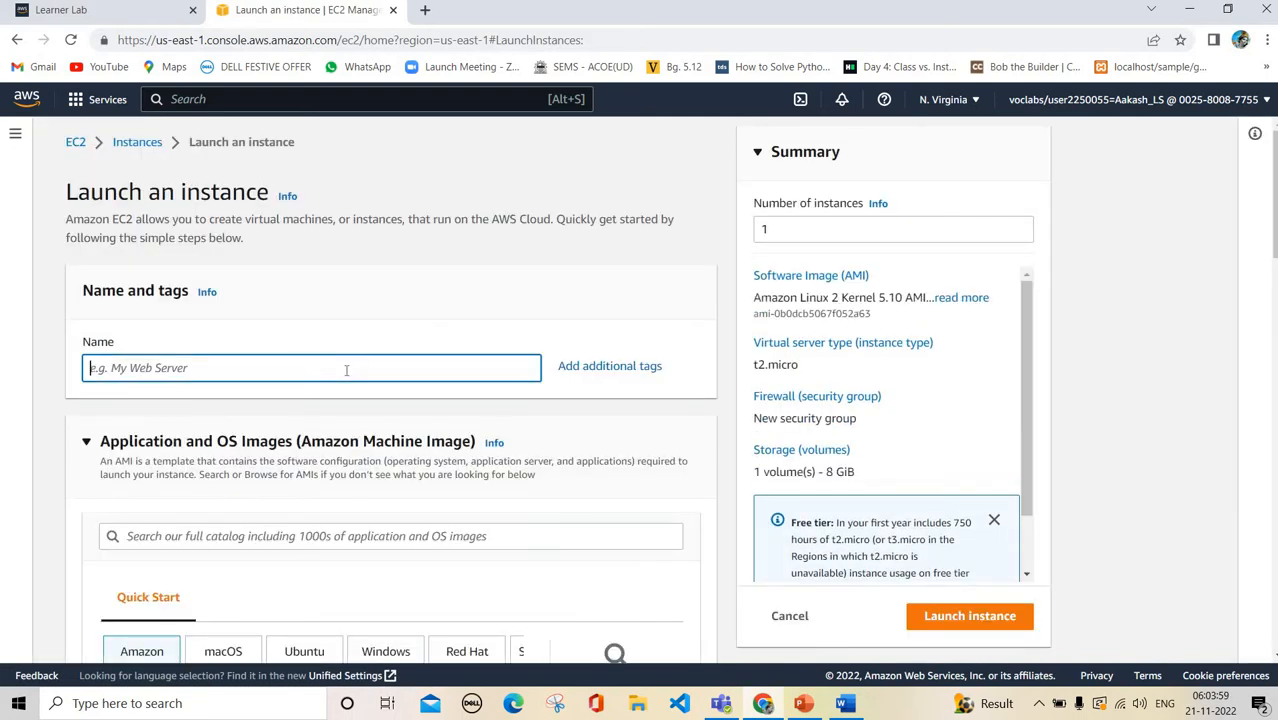
pyautogui.write('ProjectEC@')
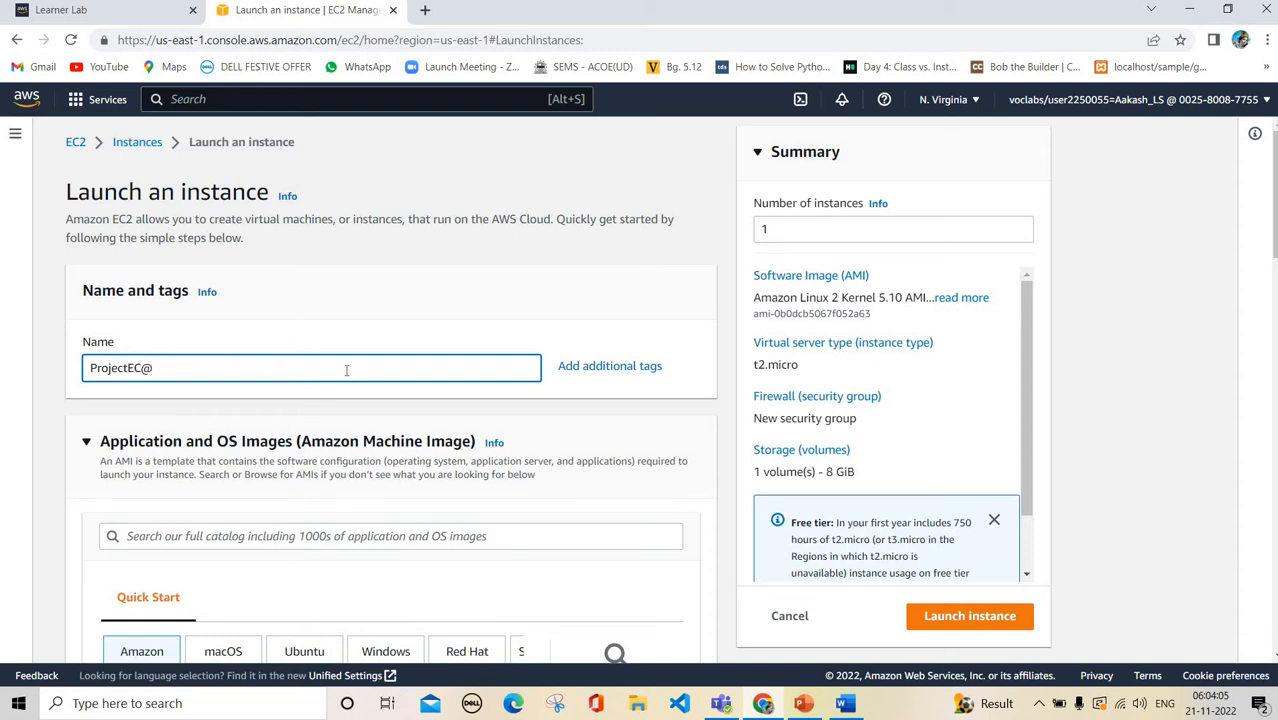
pyautogui.press('BackSpace')
pyautogui.scroll(-3, 348, 365)
pyautogui.scroll(1, 369, 333)
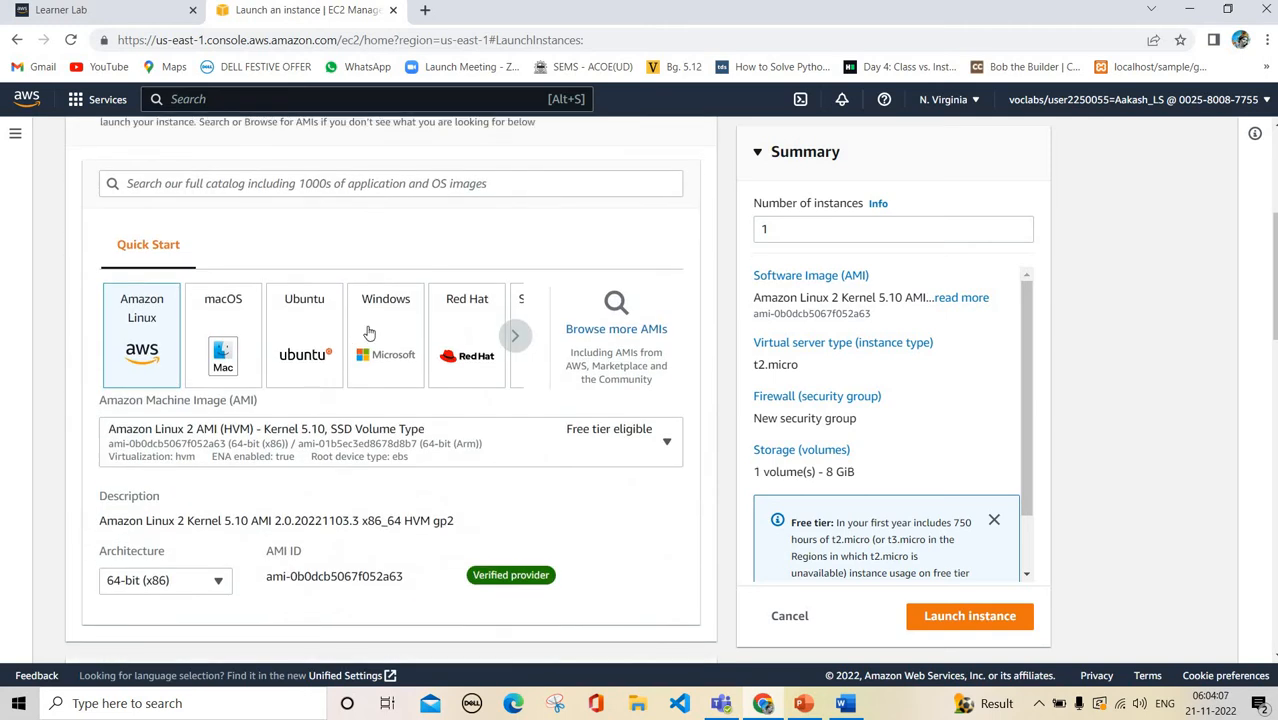
# Choose the Windows Server 2022 Base AMI on t2.micro for the instance
pyautogui.click(369, 333)
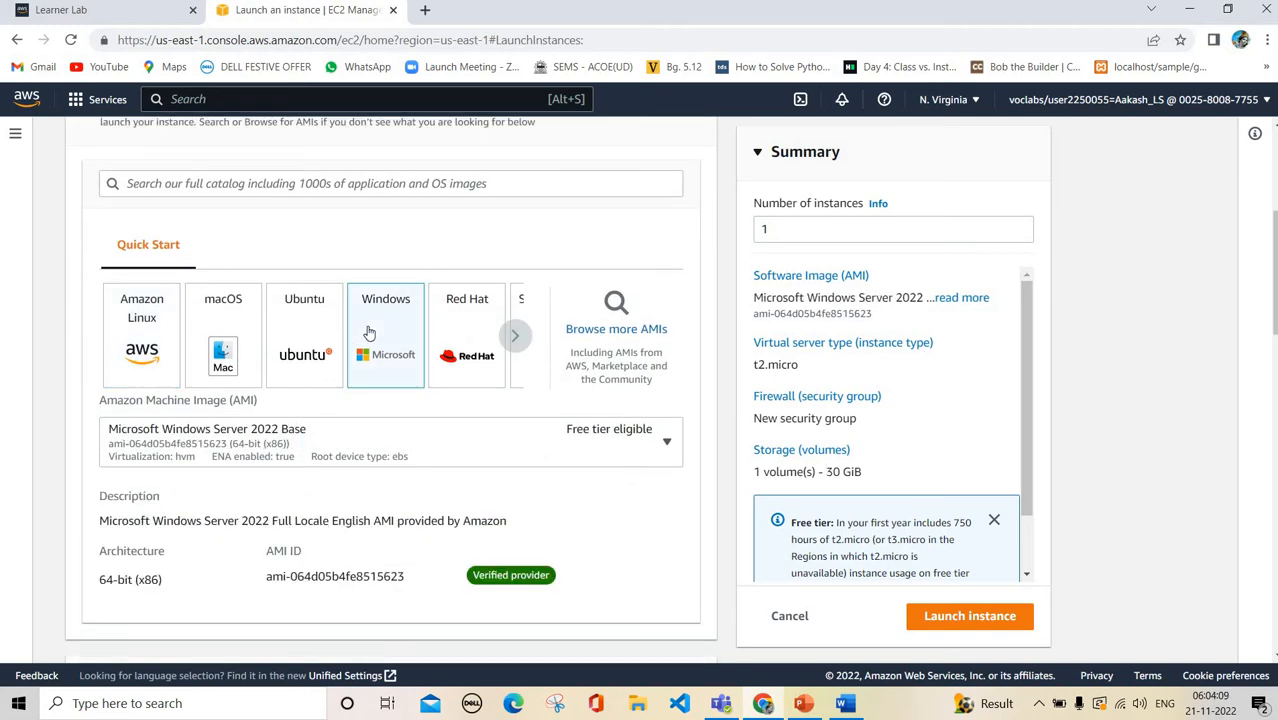
pyautogui.scroll(-1, 369, 333)
pyautogui.scroll(-3, 369, 333)
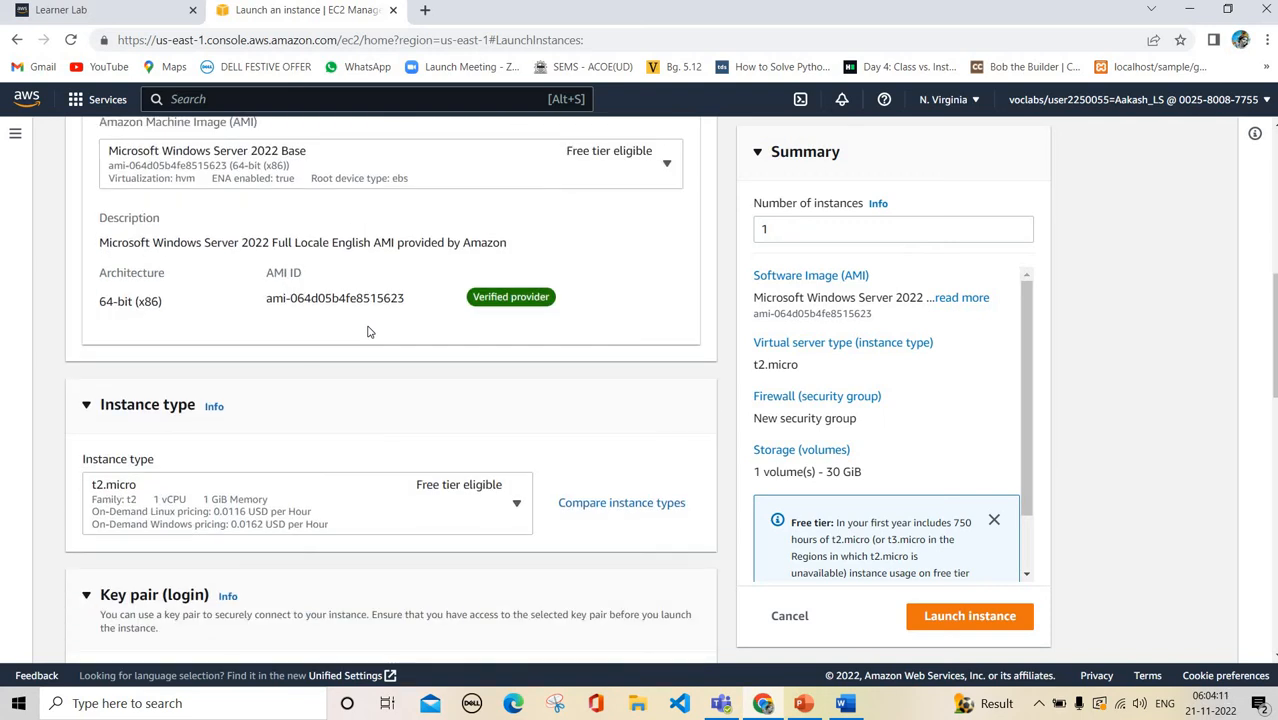
pyautogui.scroll(-2, 372, 337)
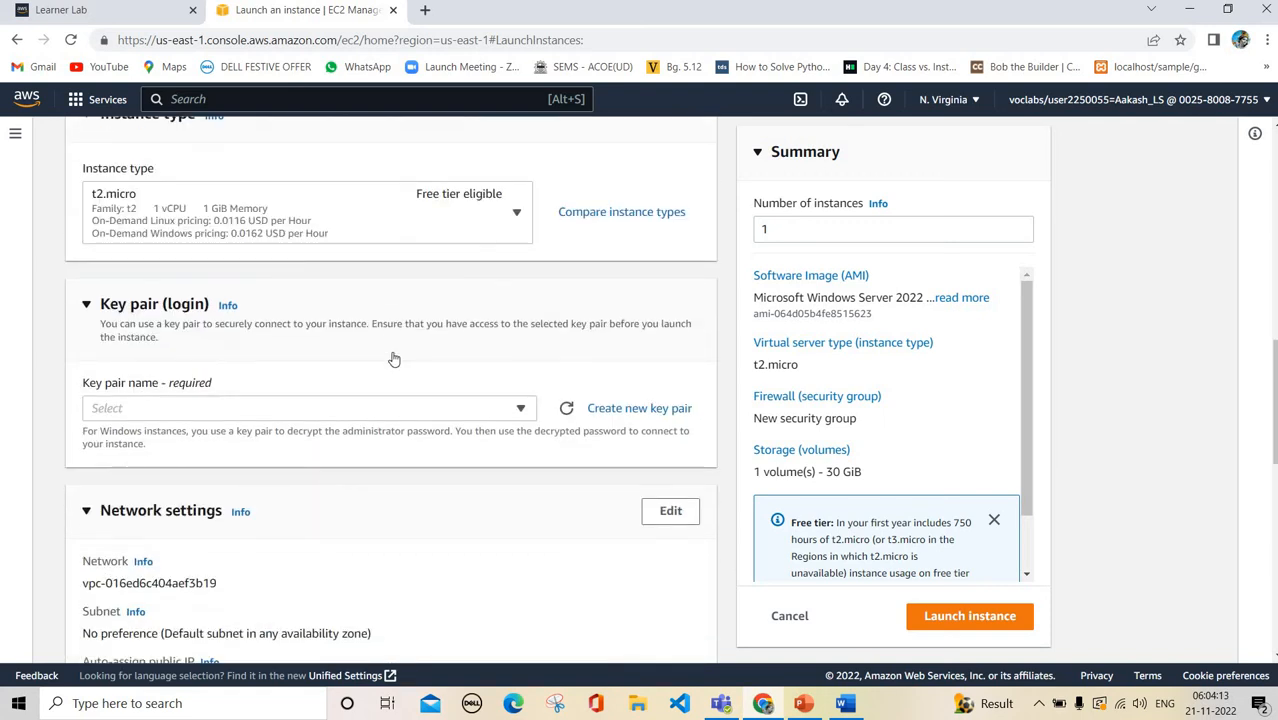
pyautogui.scroll(5, 393, 358)
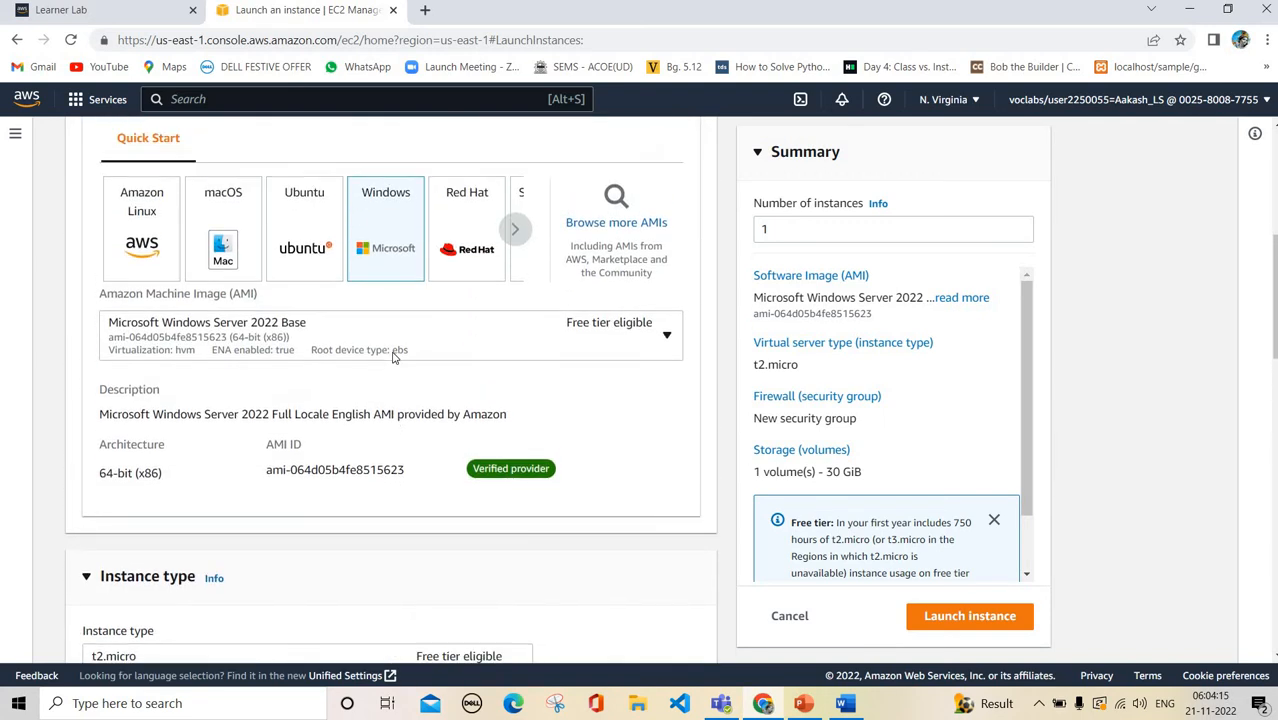
pyautogui.scroll(-2, 393, 358)
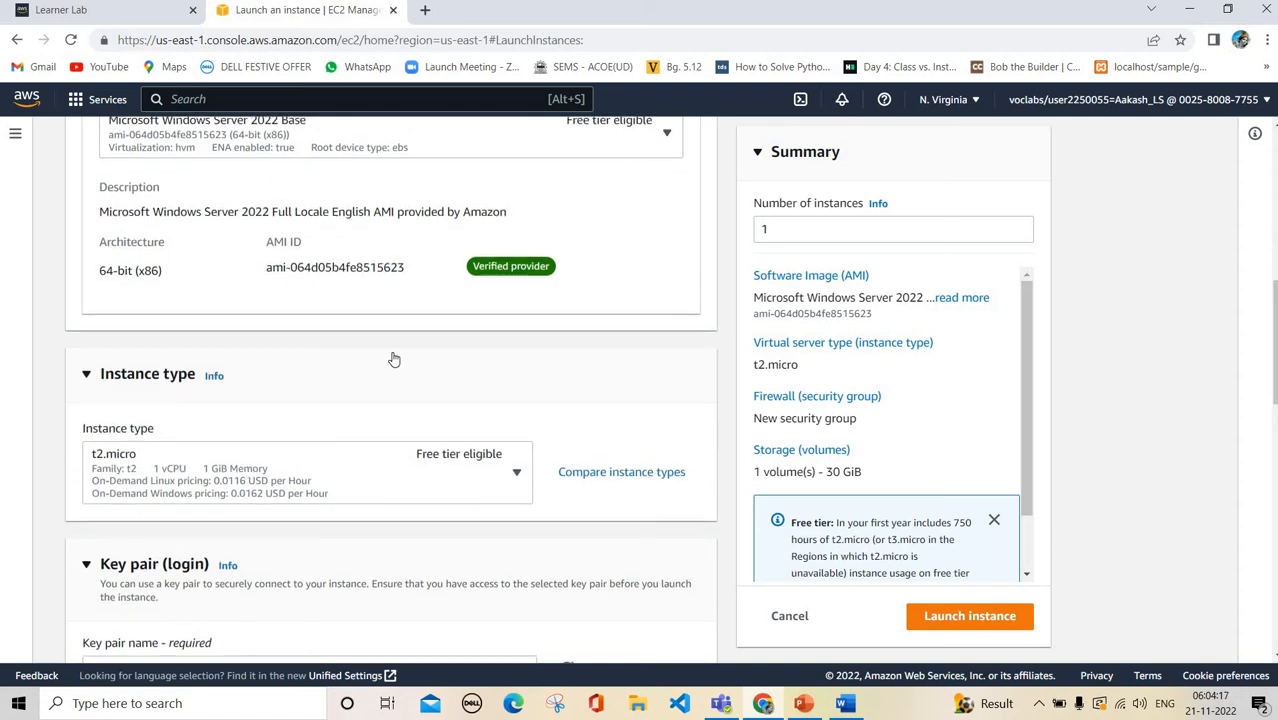
pyautogui.scroll(-1, 393, 358)
pyautogui.scroll(1, 393, 358)
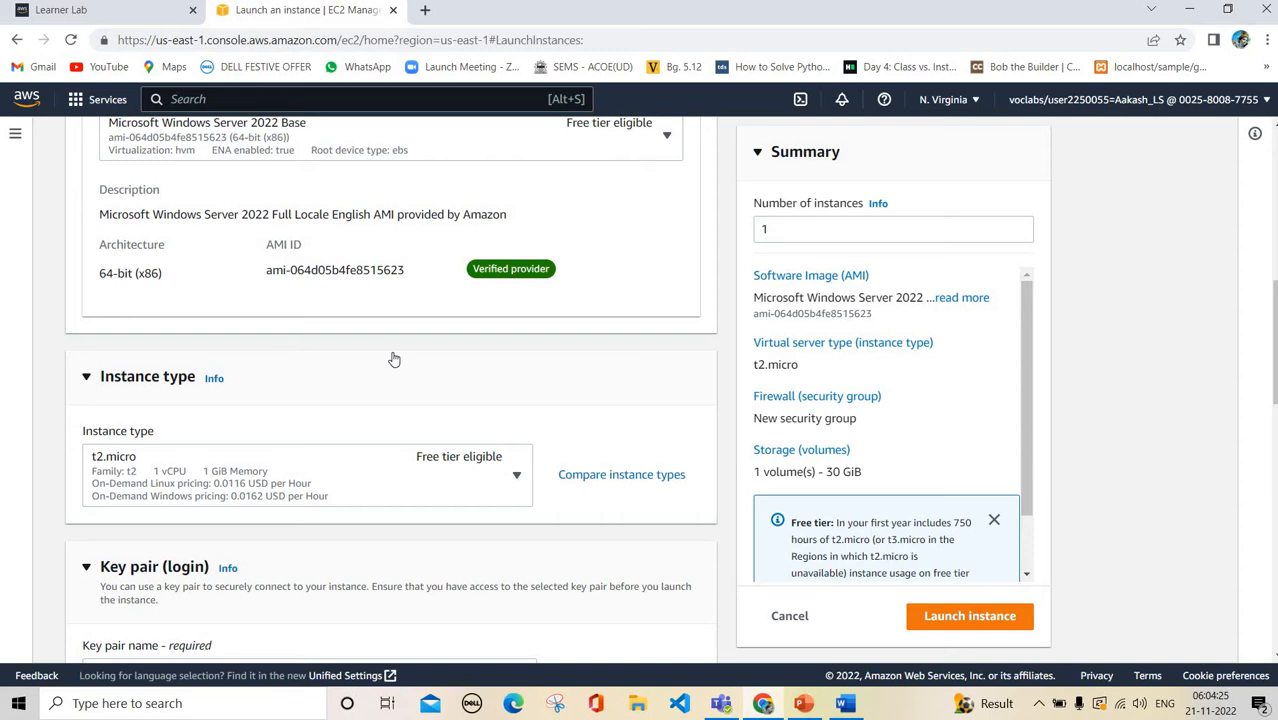
pyautogui.scroll(-2, 419, 492)
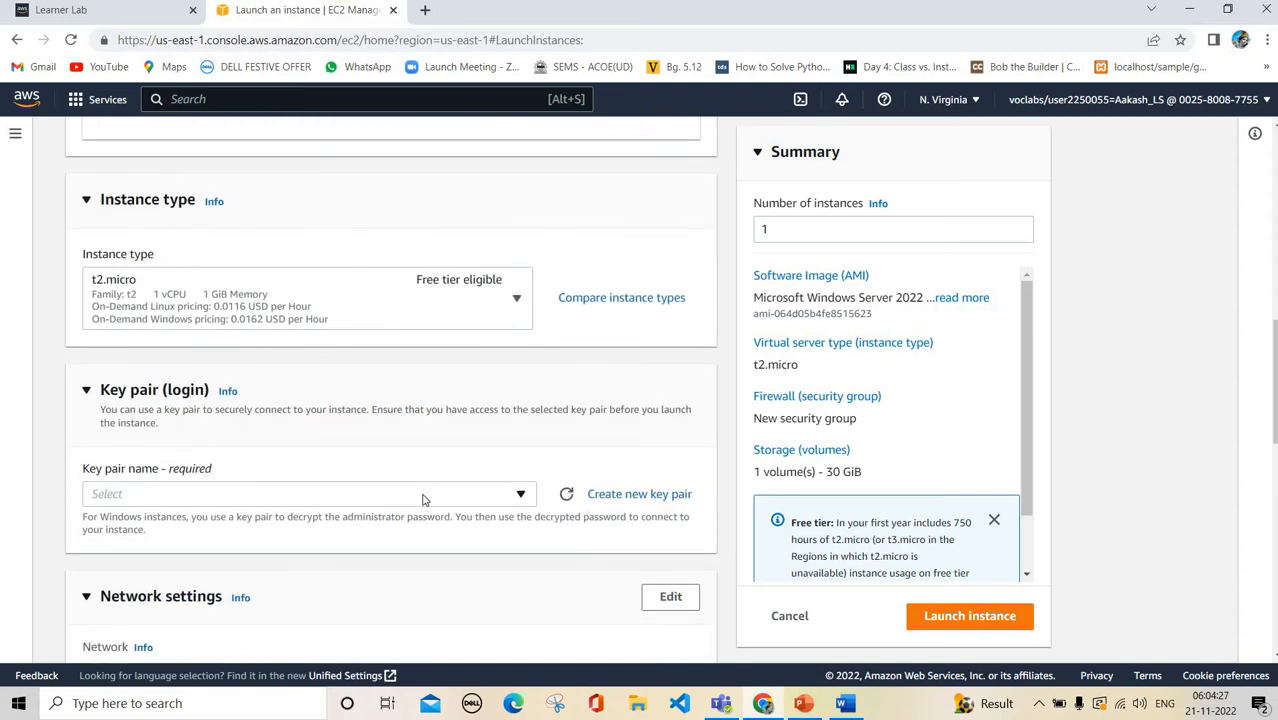
# Set the key pair to 'Proceed without a key pair (Not recommended)'
pyautogui.click(423, 494)
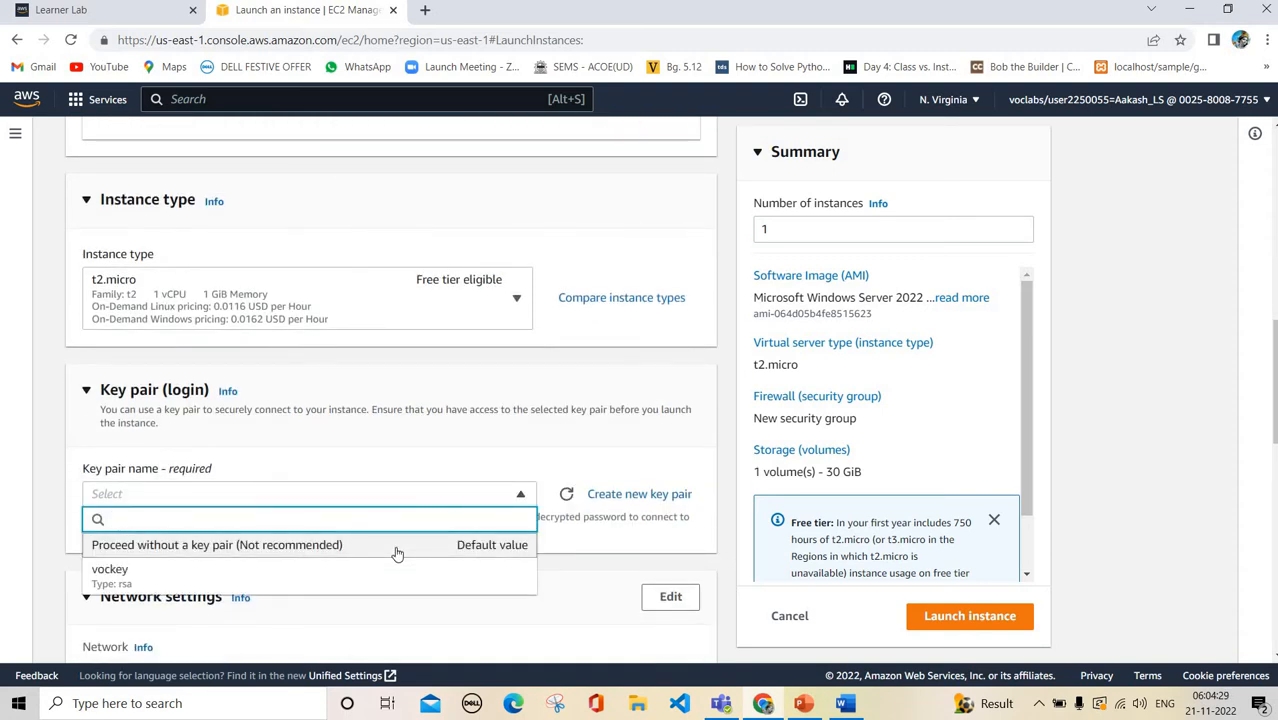
pyautogui.click(396, 549)
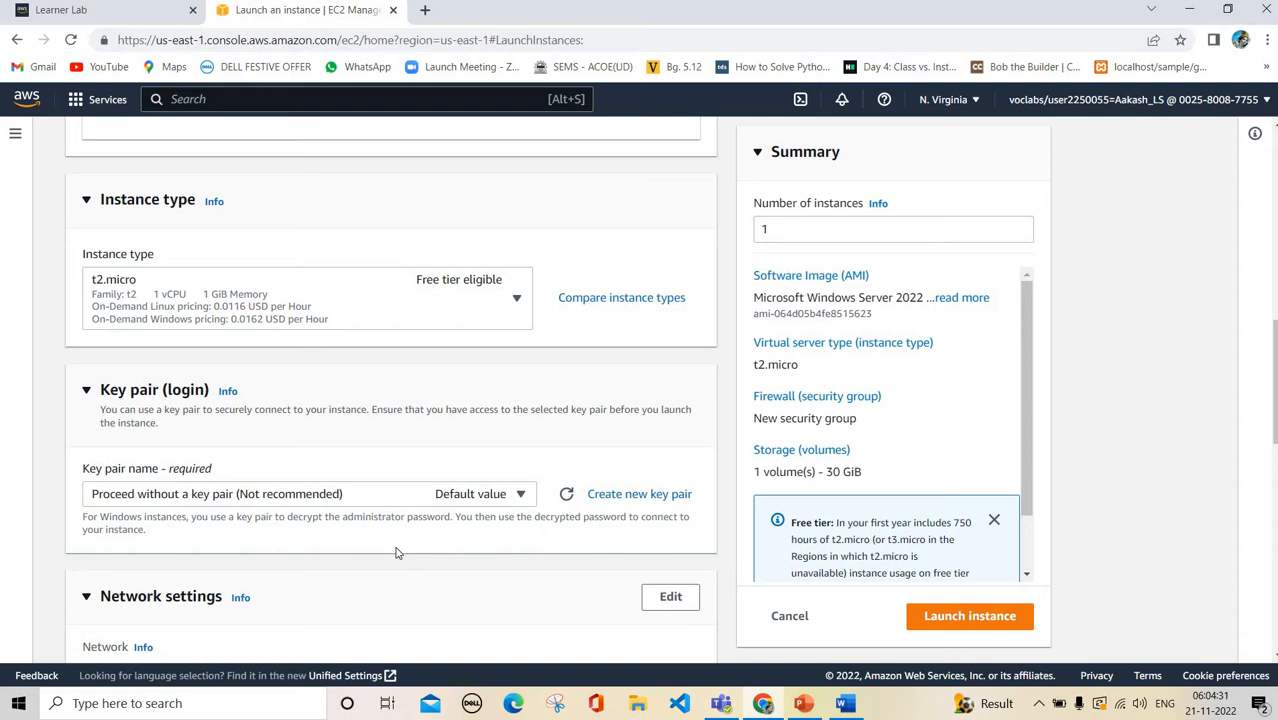
pyautogui.scroll(-2, 396, 552)
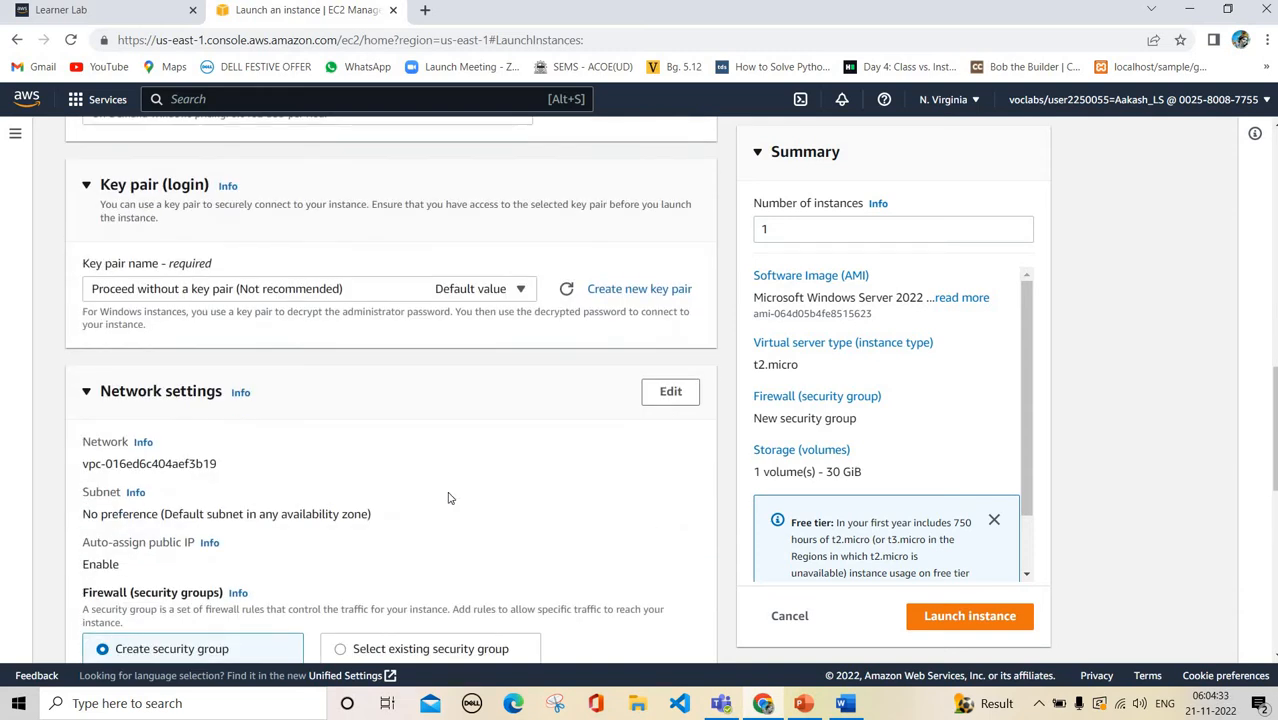
pyautogui.scroll(-1, 560, 390)
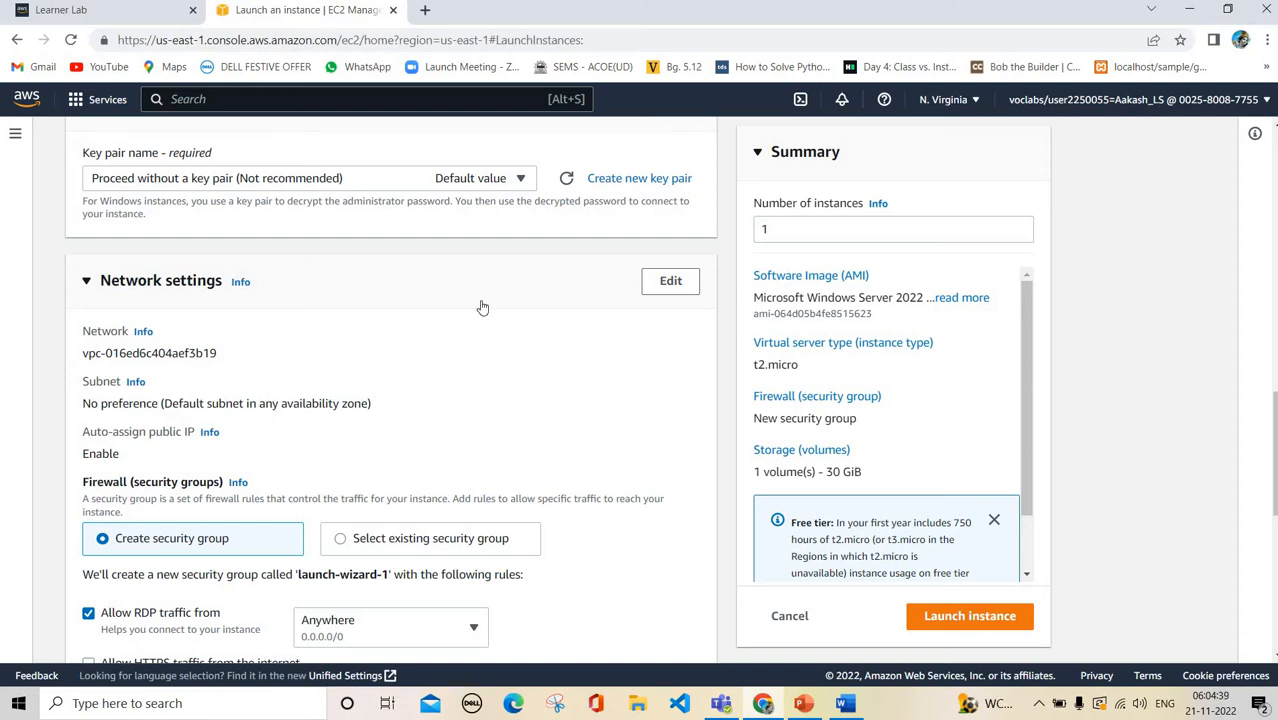
# Edit network settings to use ProjectVPC, keeping PublicSubnet as the subnet
pyautogui.click(683, 289)
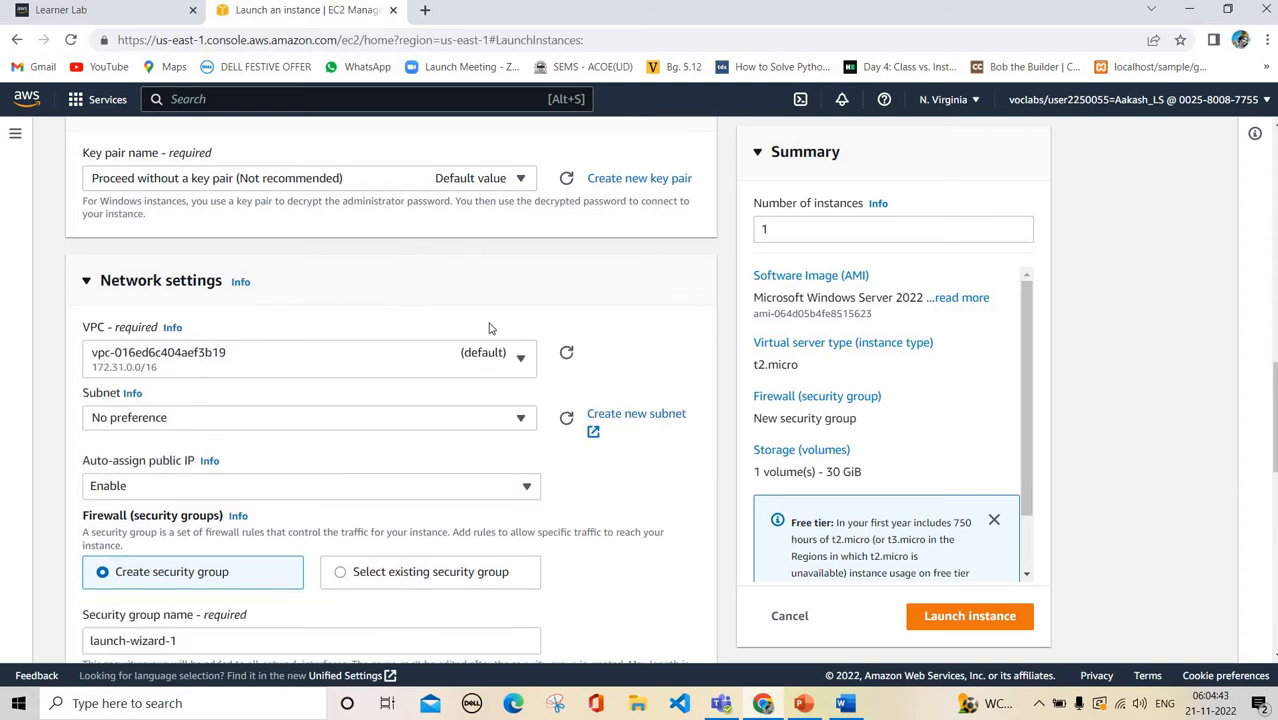
pyautogui.click(336, 351)
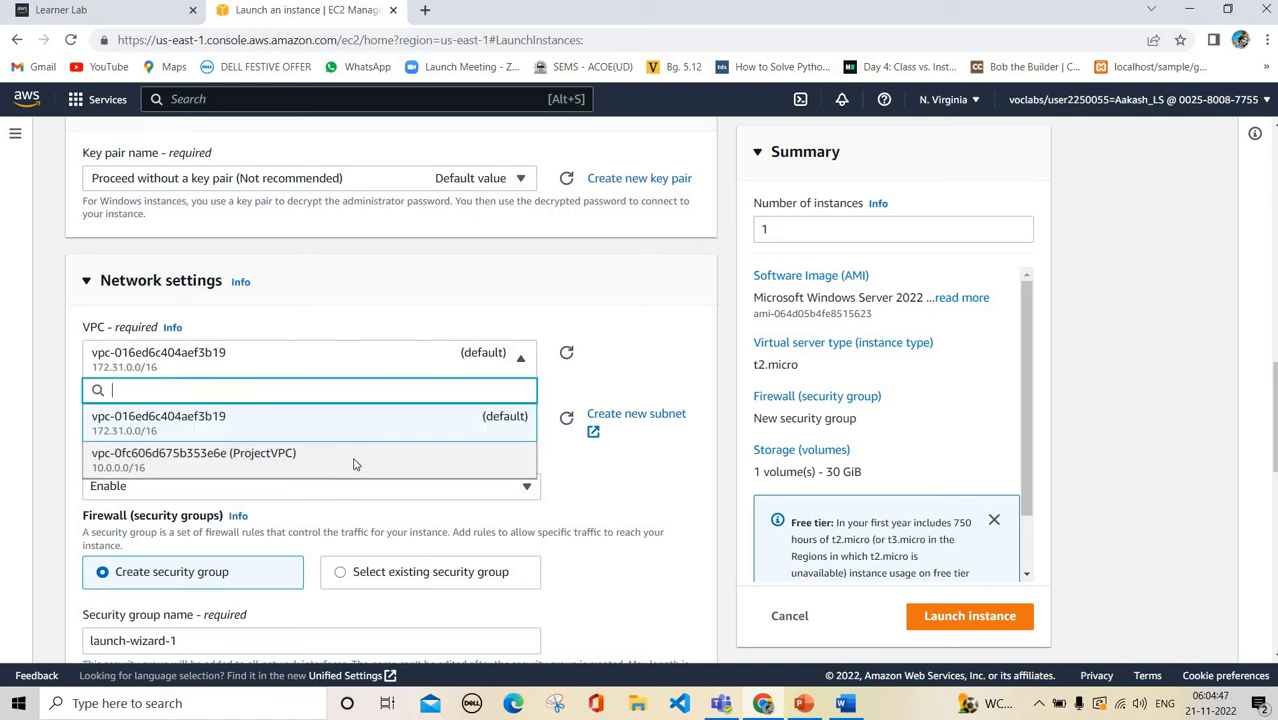
pyautogui.click(290, 452)
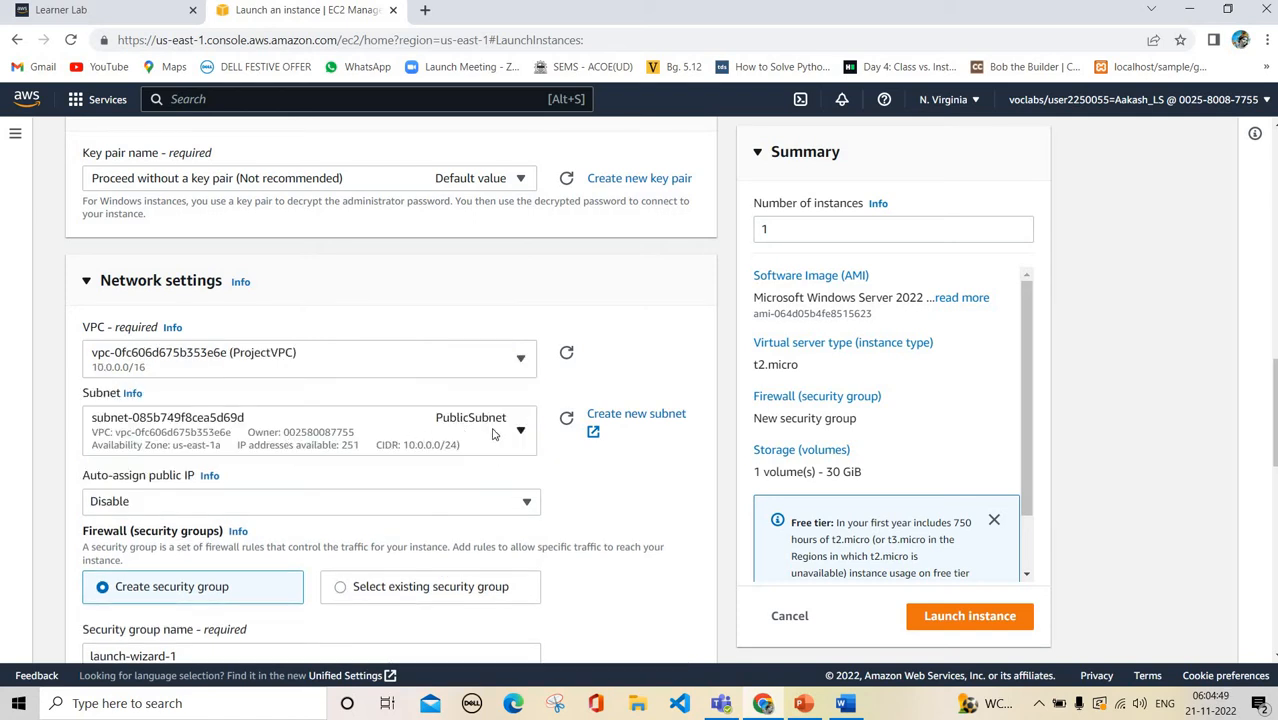
pyautogui.click(492, 433)
pyautogui.click(492, 433)
# Enable auto-assign public IP and review the remaining settings, including 30 GiB gp2 storage
pyautogui.scroll(-1, 469, 413)
pyautogui.click(469, 413)
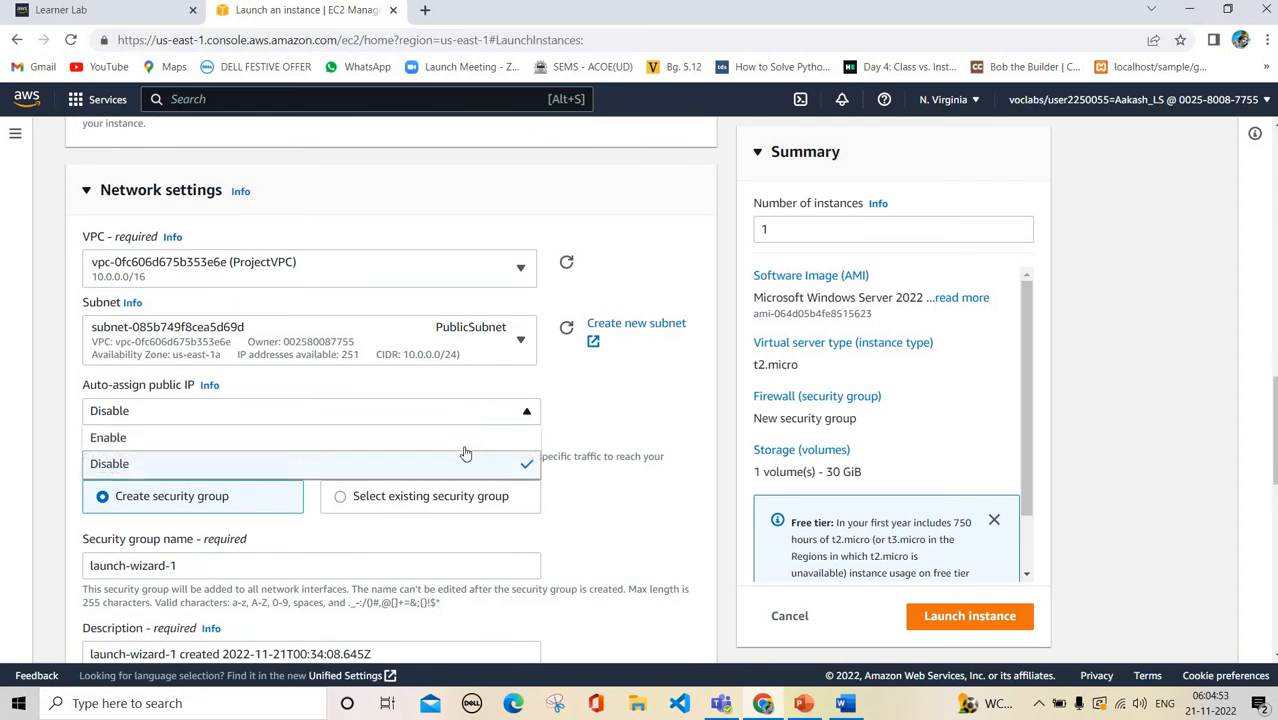
pyautogui.click(463, 447)
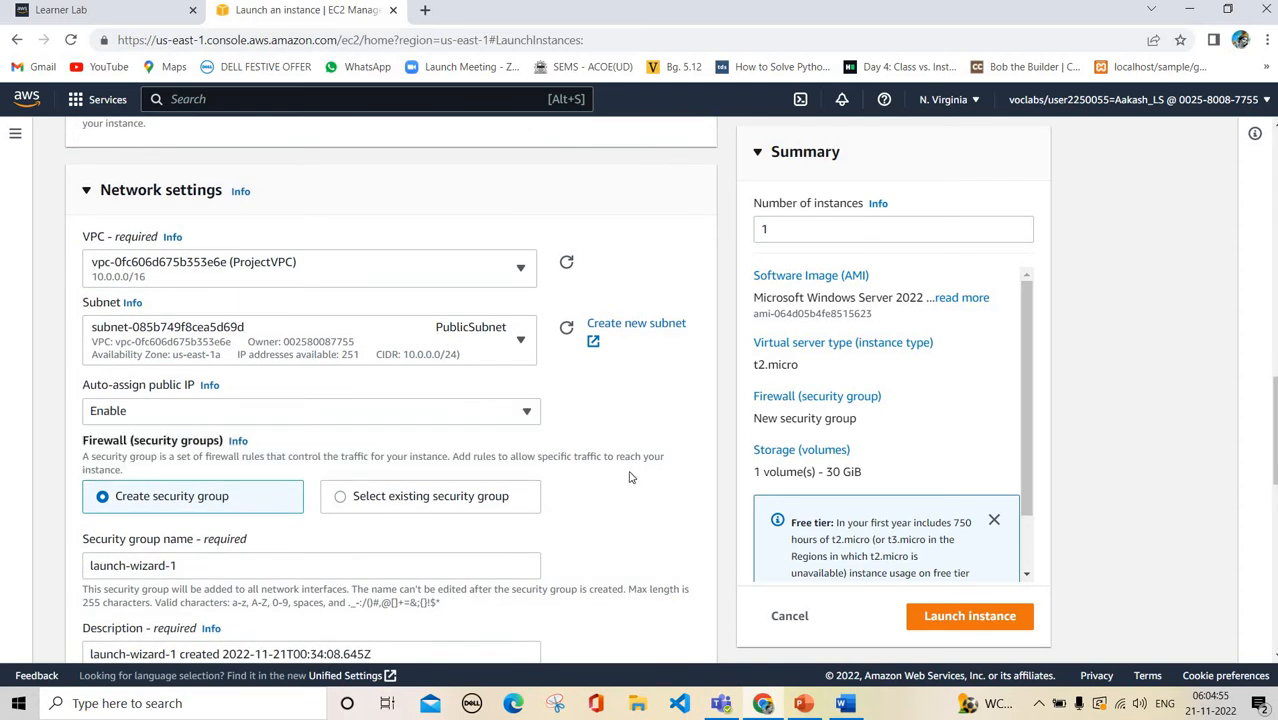
pyautogui.scroll(-3, 532, 484)
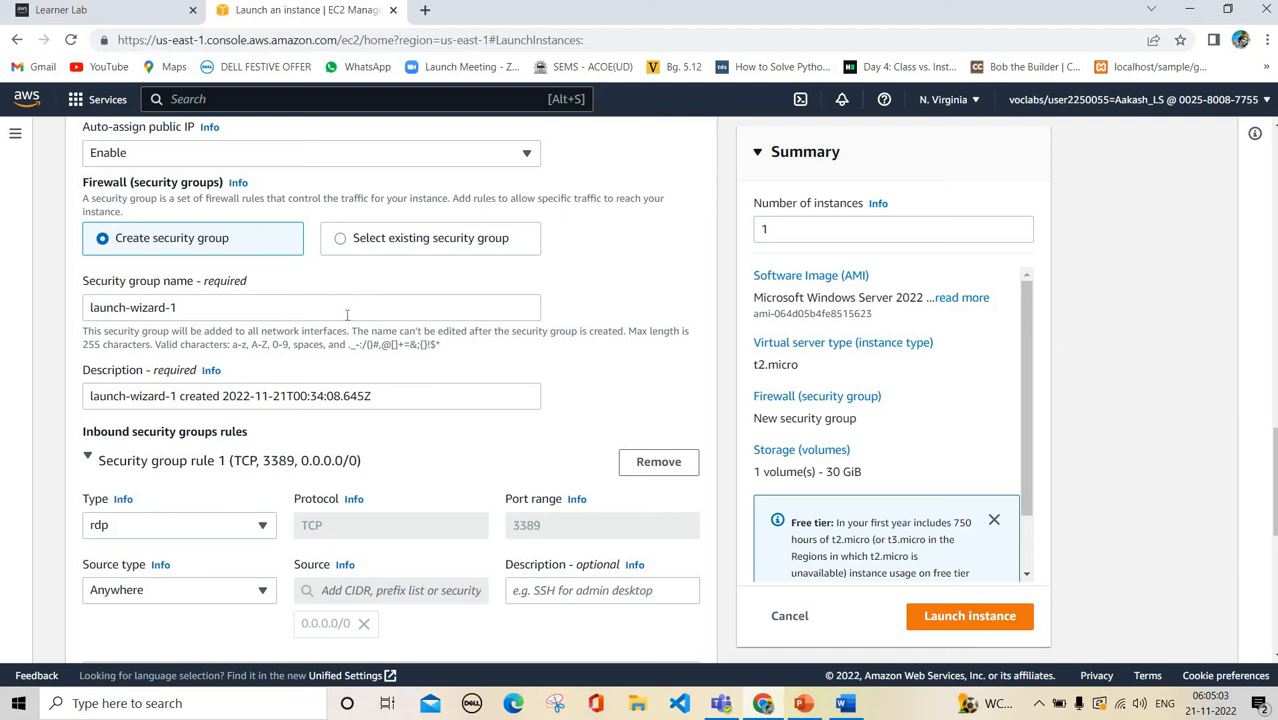
pyautogui.scroll(-1, 345, 314)
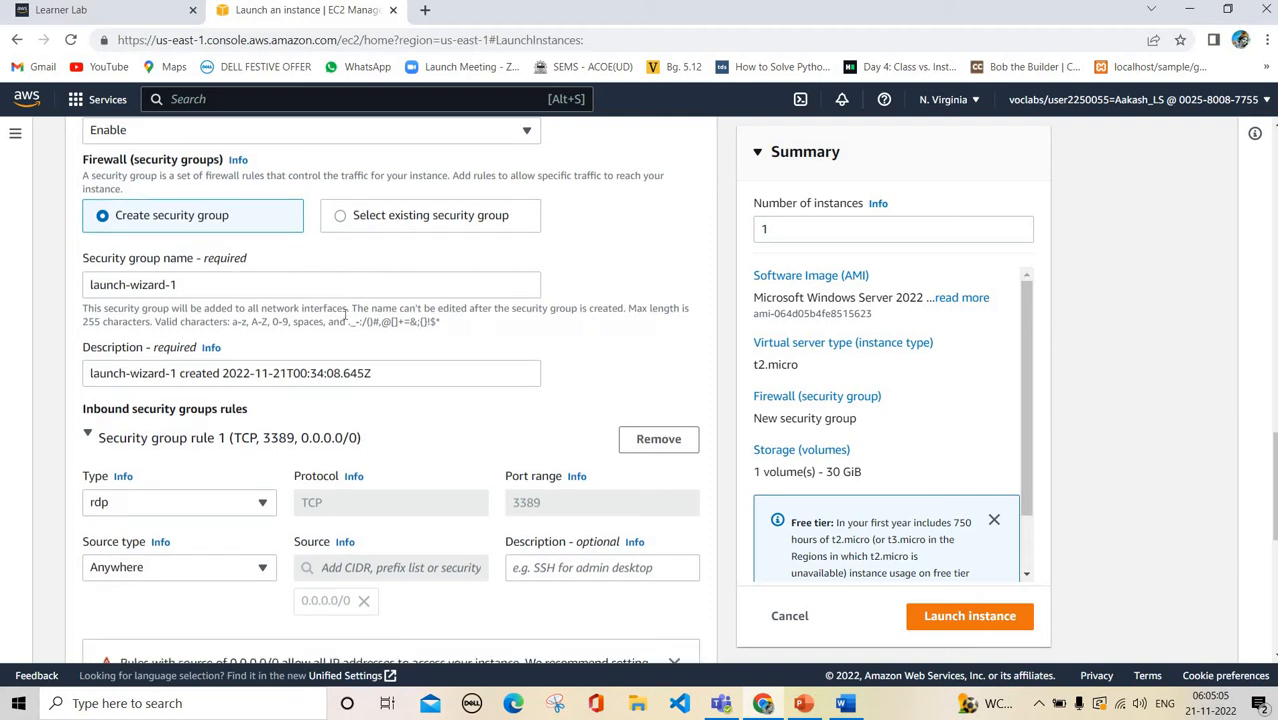
pyautogui.scroll(-5, 345, 314)
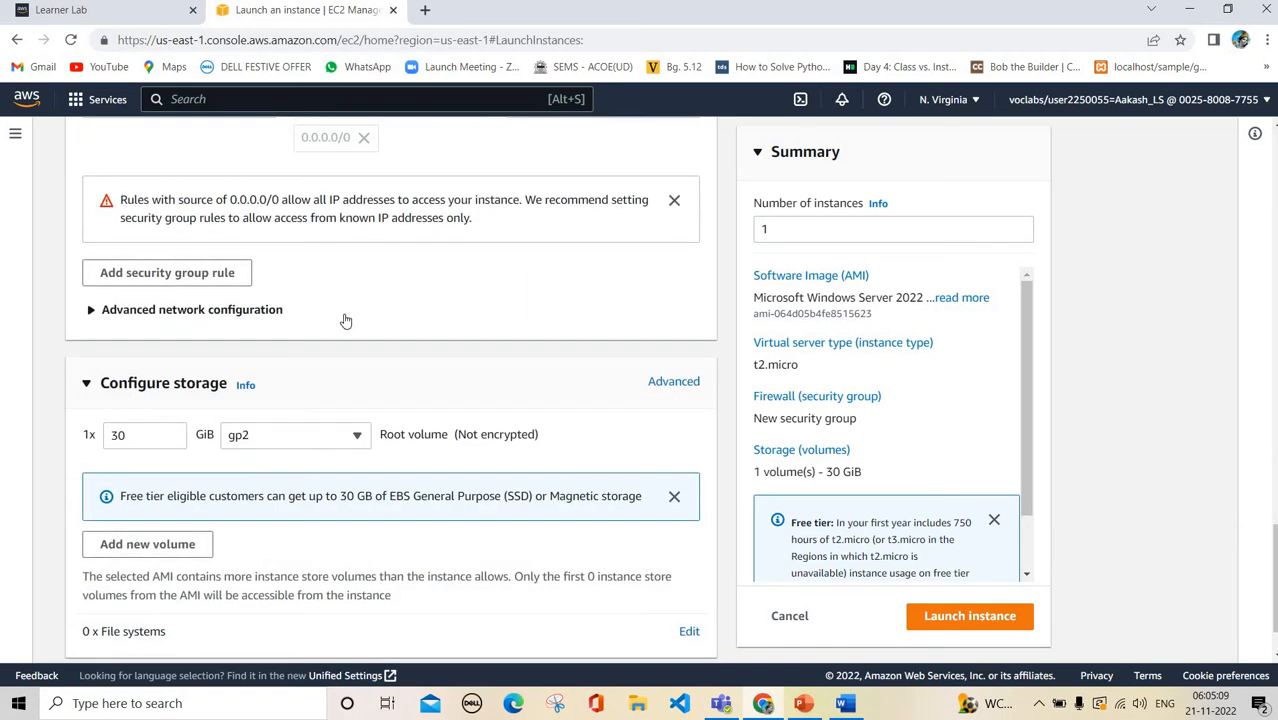
pyautogui.scroll(-1, 345, 320)
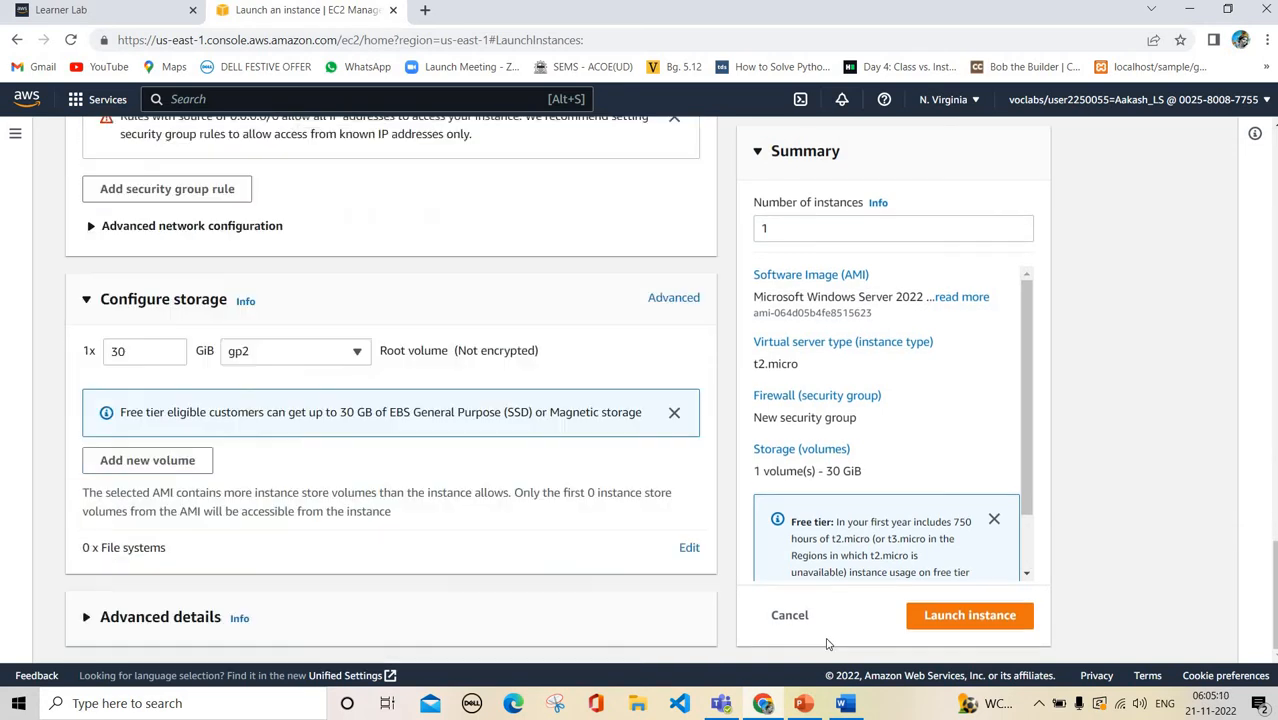
# Launch the instance, select ProjectEC2 in the Instances list and refresh until it shows Running
pyautogui.click(1012, 619)
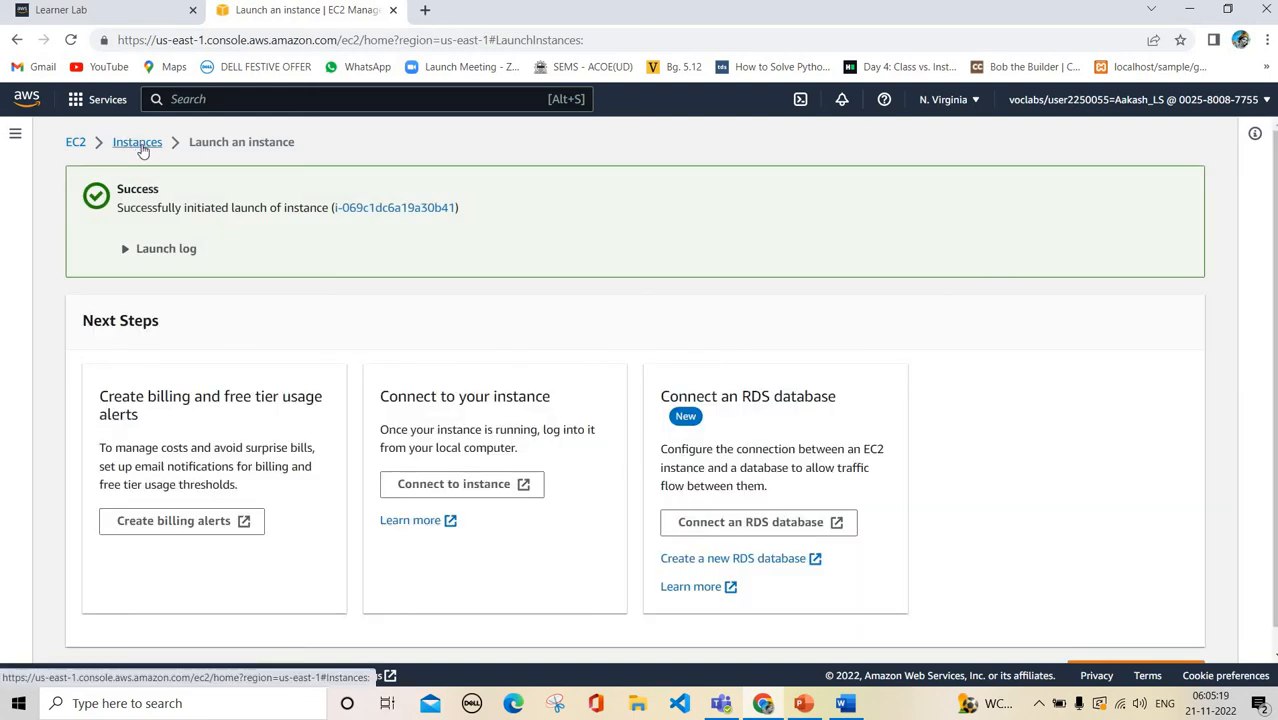
pyautogui.click(140, 146)
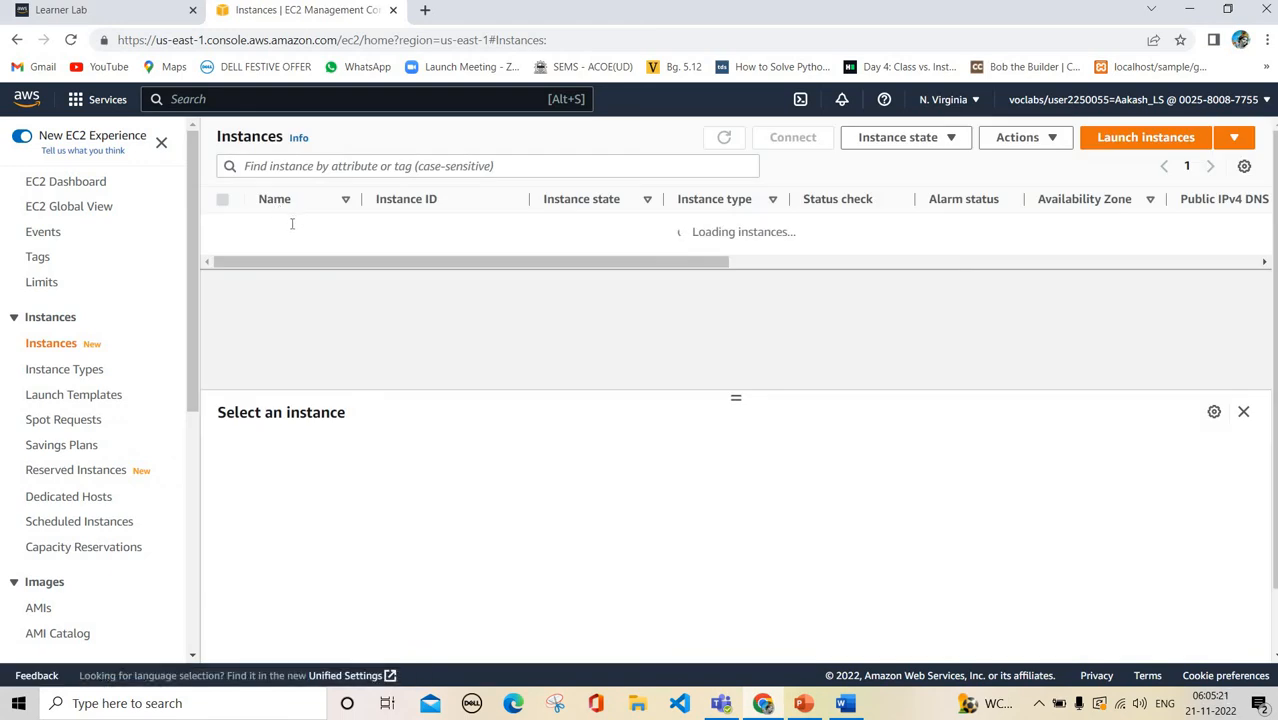
pyautogui.click(233, 229)
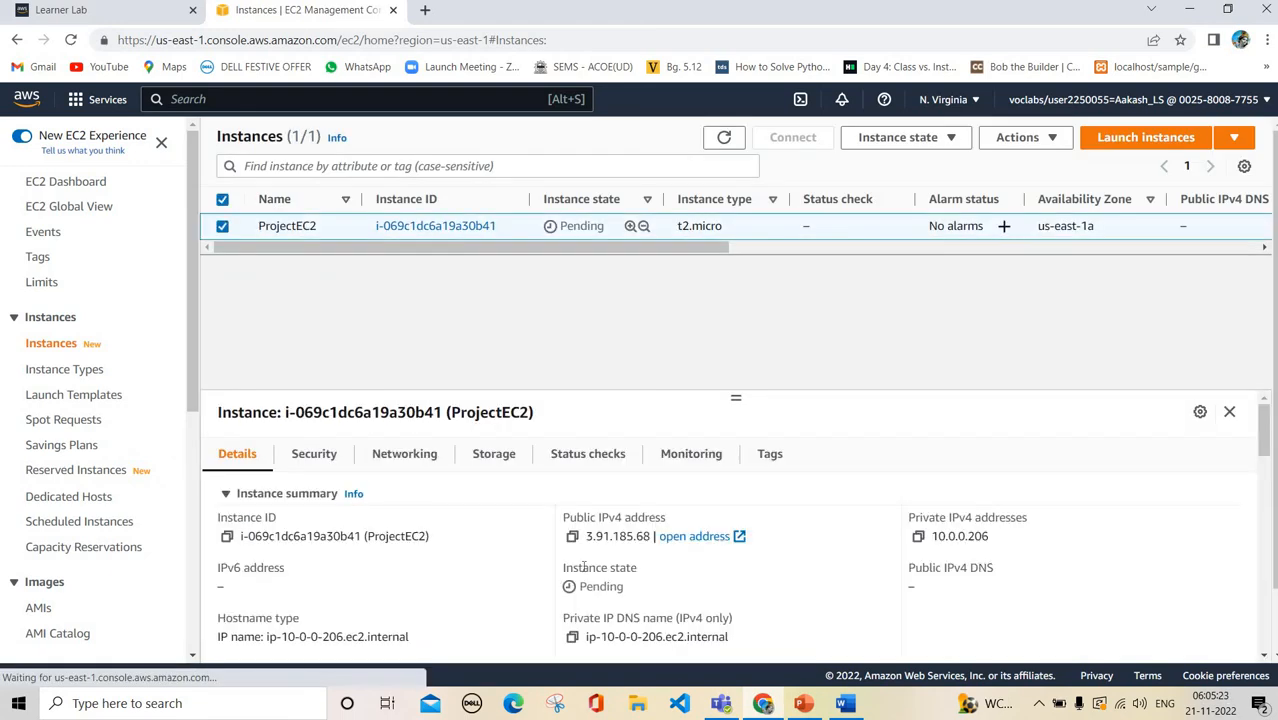
pyautogui.scroll(-1, 584, 567)
pyautogui.scroll(1, 625, 581)
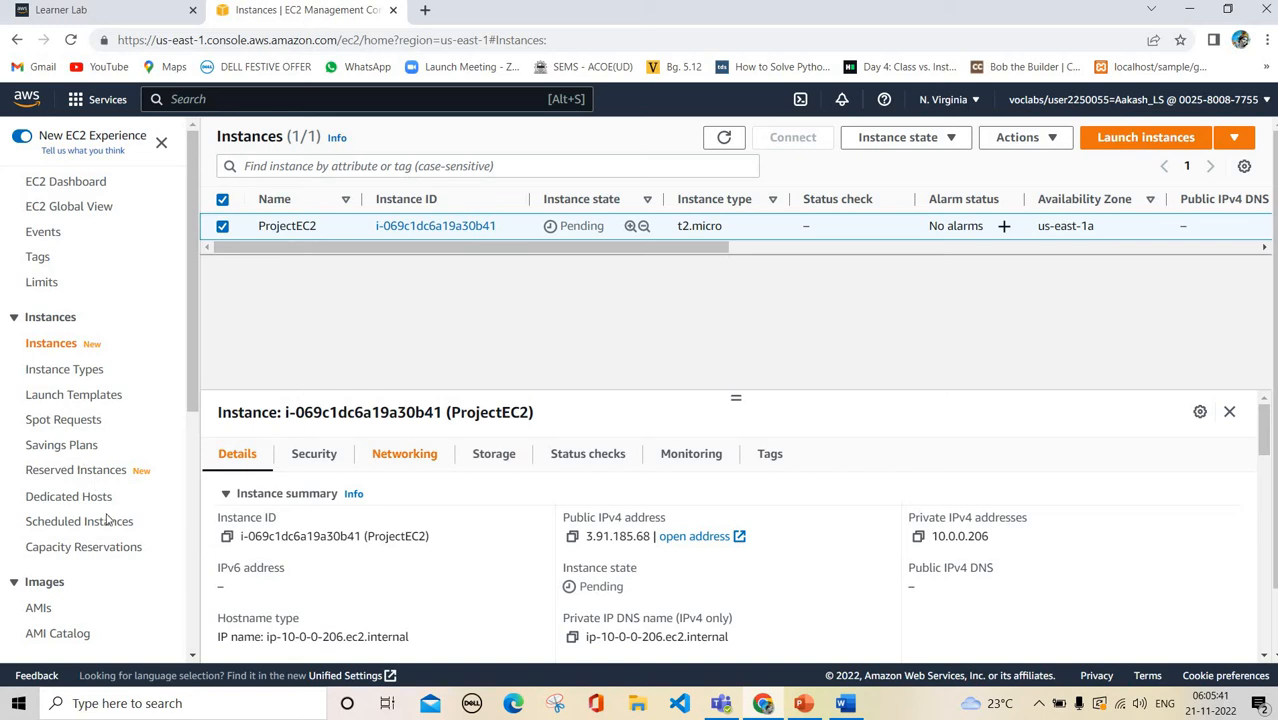
pyautogui.scroll(-5, 107, 520)
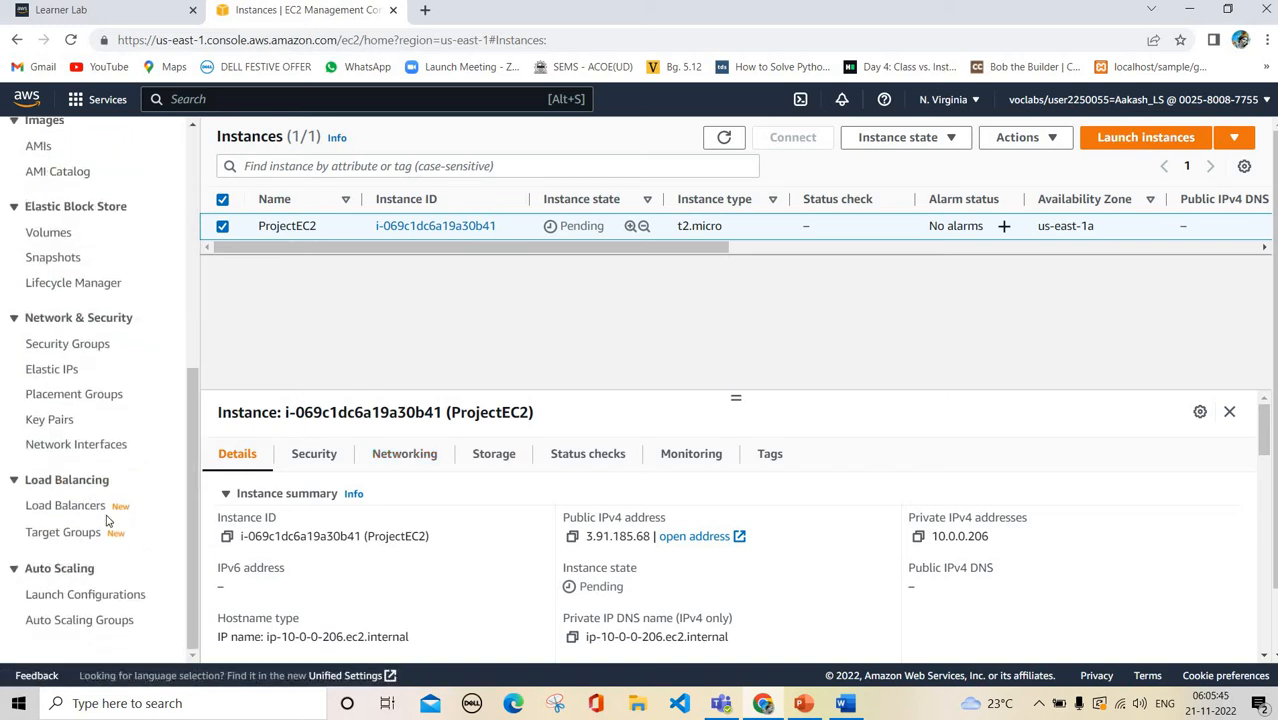
pyautogui.scroll(5, 107, 520)
pyautogui.scroll(-5, 107, 520)
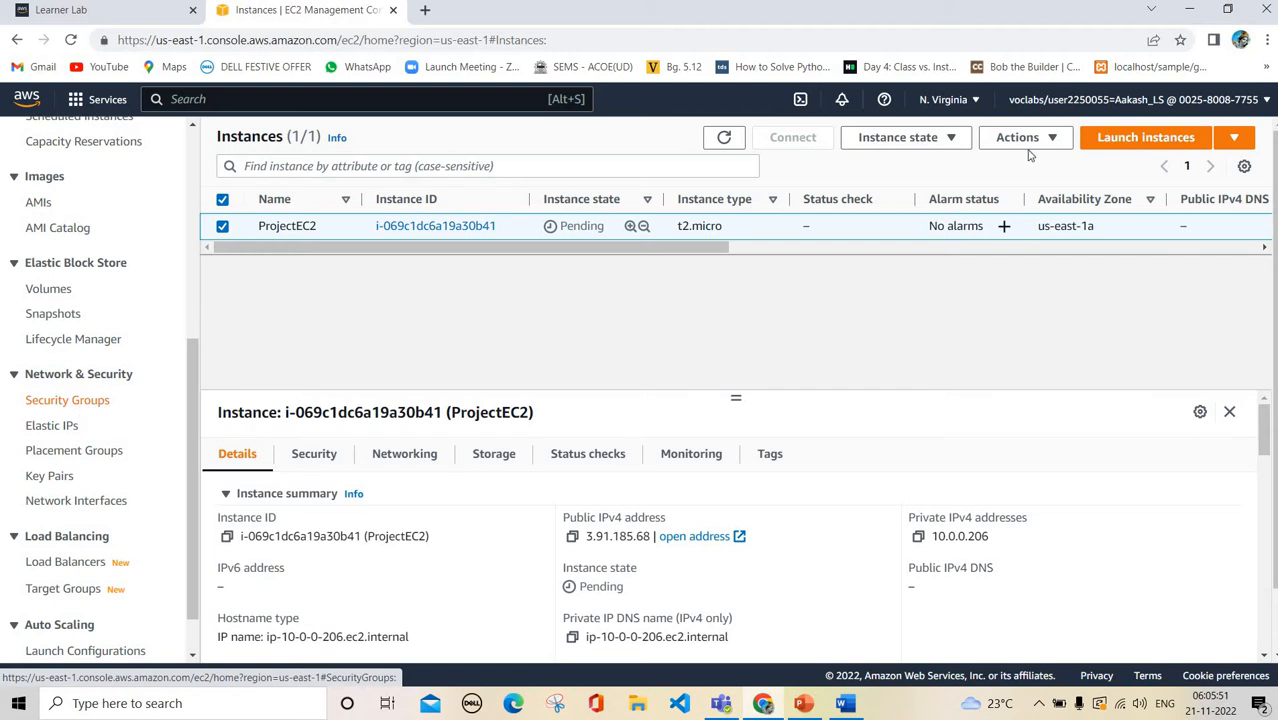
pyautogui.click(712, 138)
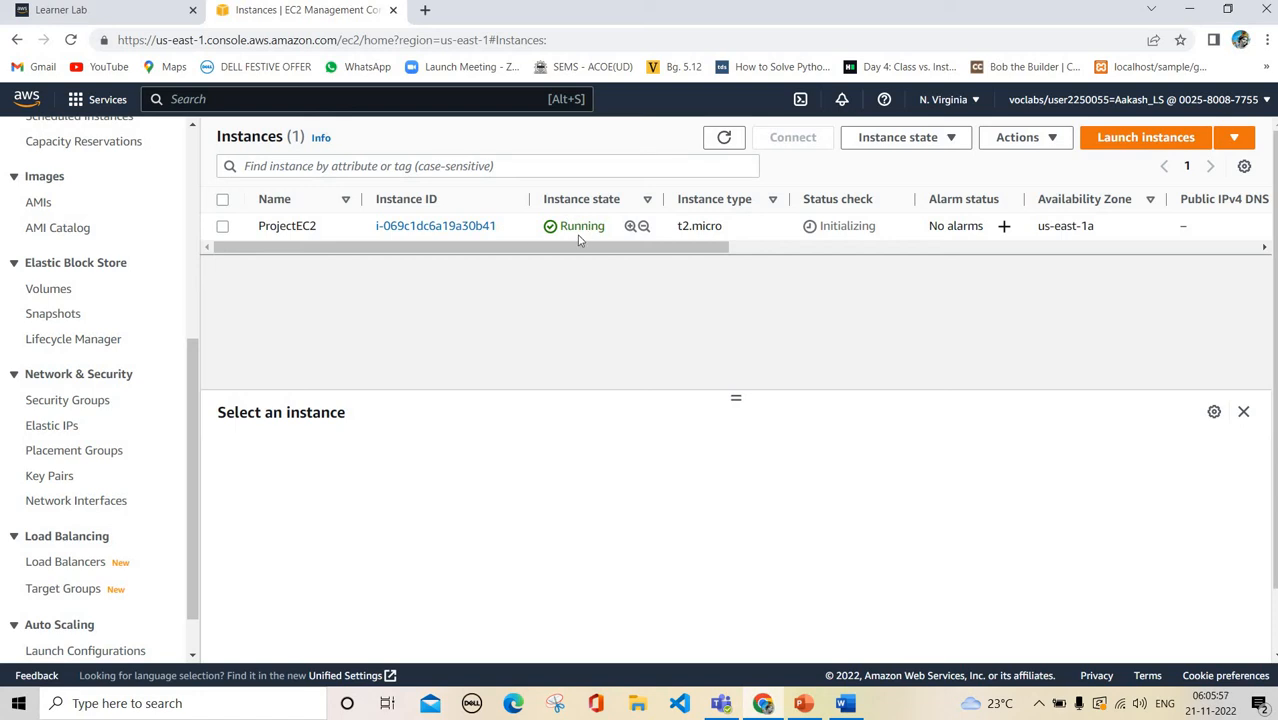
# Open the Create security group form, then switch to the Cloud Project Presentation's NAT Gateway slide
pyautogui.click(40, 402)
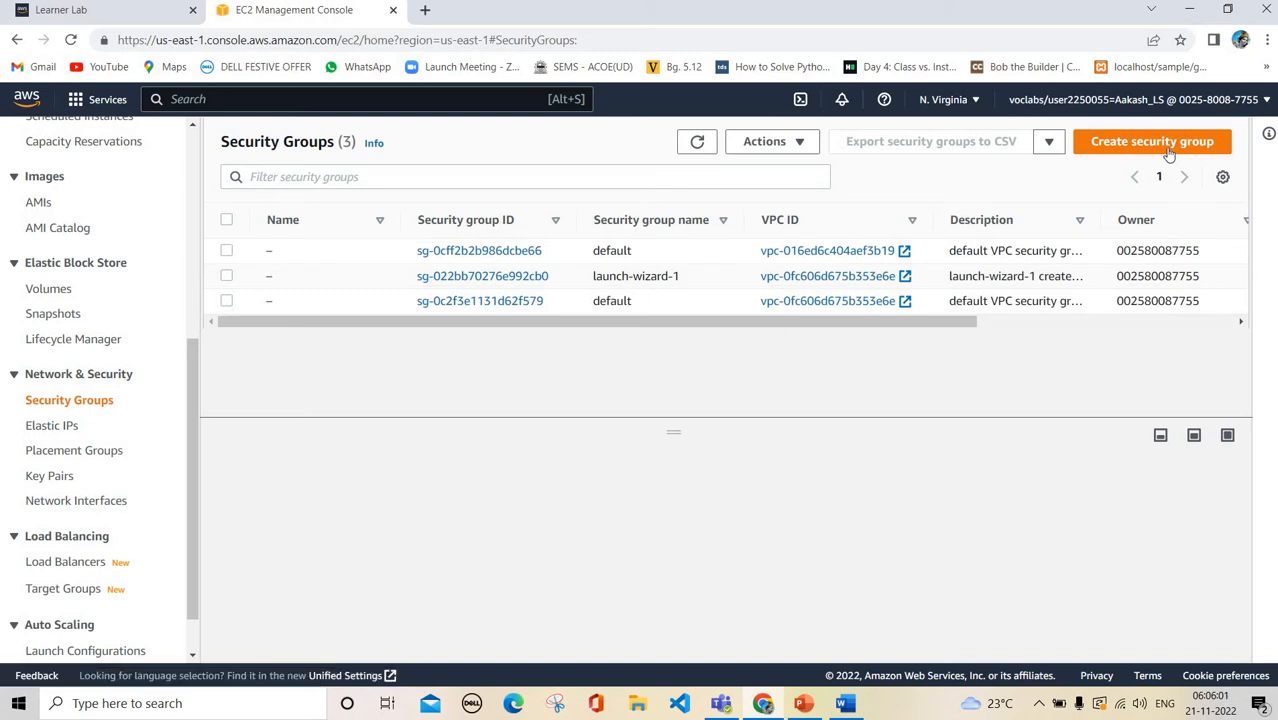
pyautogui.click(1169, 147)
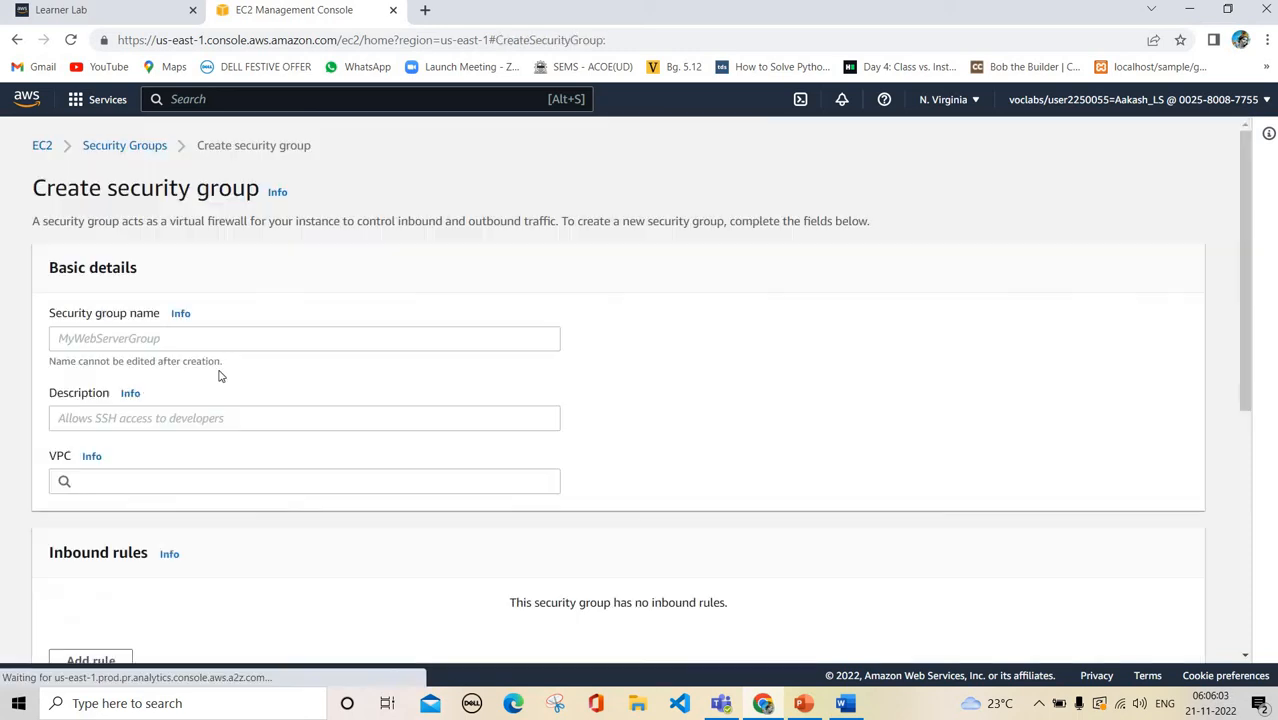
pyautogui.click(174, 340)
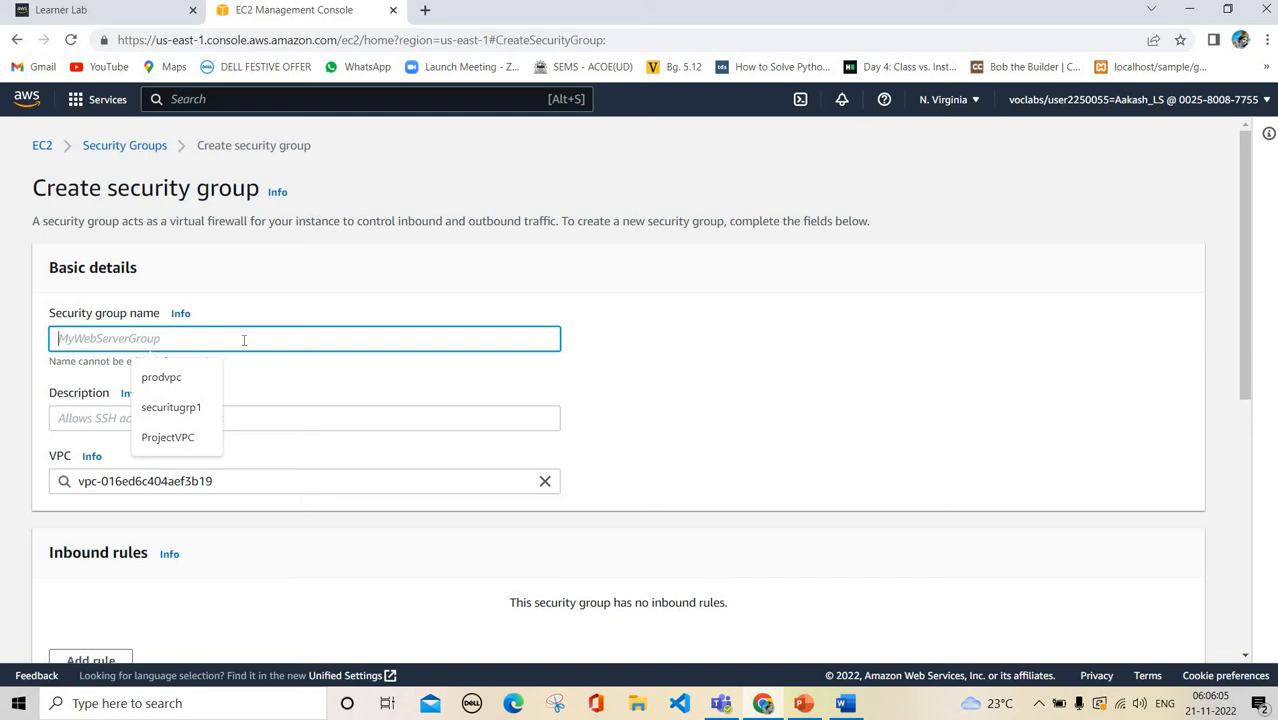
pyautogui.click(801, 705)
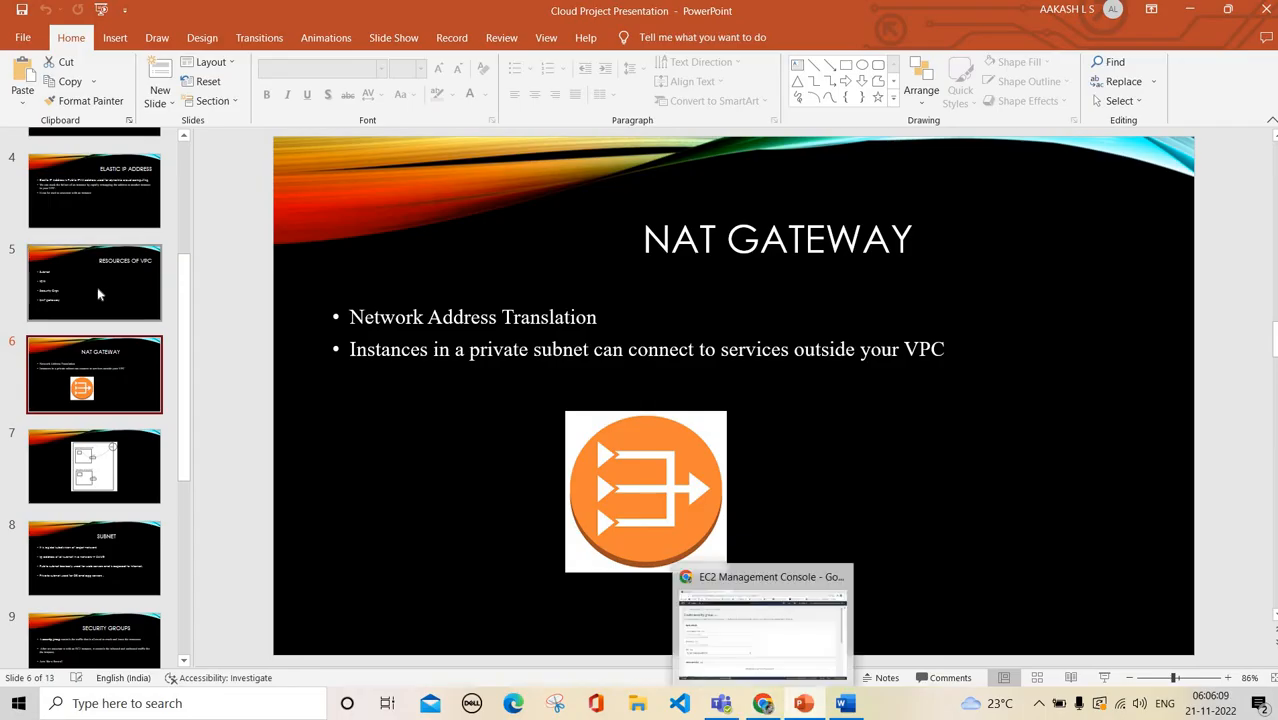
# View the Problem Statement slide, then go back to the Create security group form in Chrome
pyautogui.scroll(4, 97, 293)
pyautogui.click(94, 283)
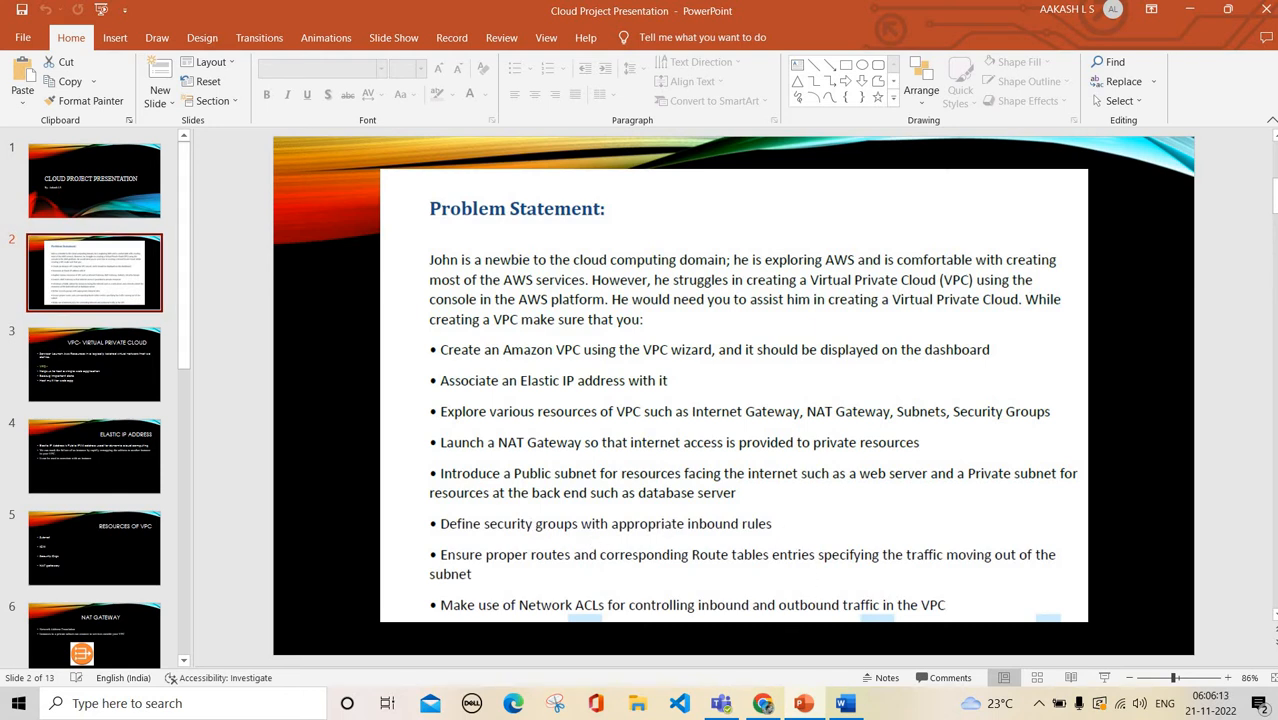
pyautogui.click(767, 707)
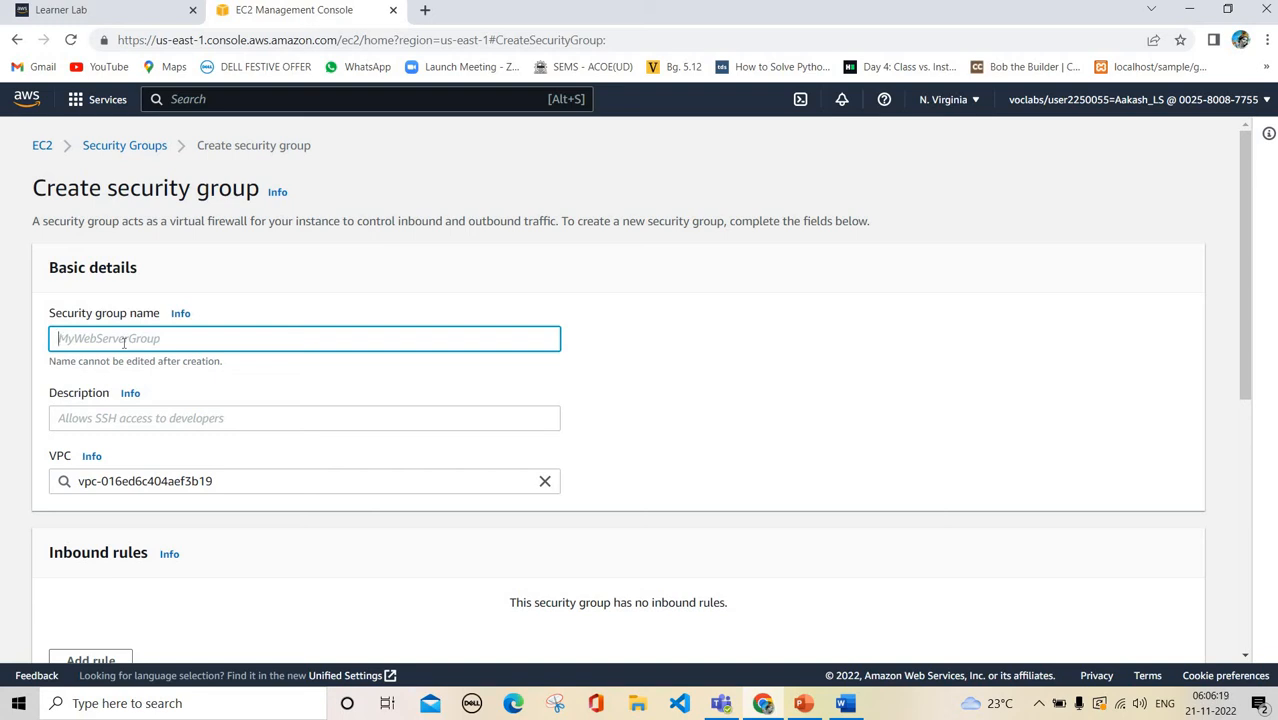
# Enter the name ProjectSecurity and the description 'Allows SSH and HTTP for all the user'
pyautogui.write('ProjectSe')
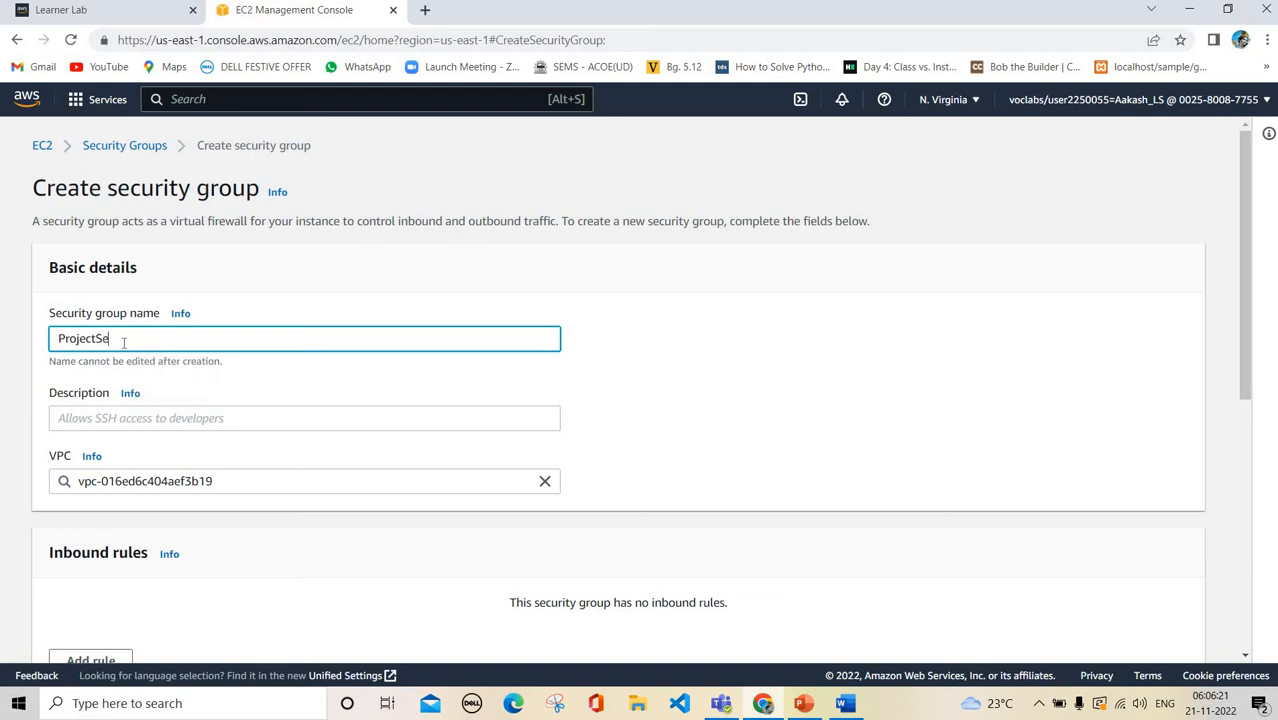
pyautogui.write('curity')
pyautogui.scroll(-1, 158, 378)
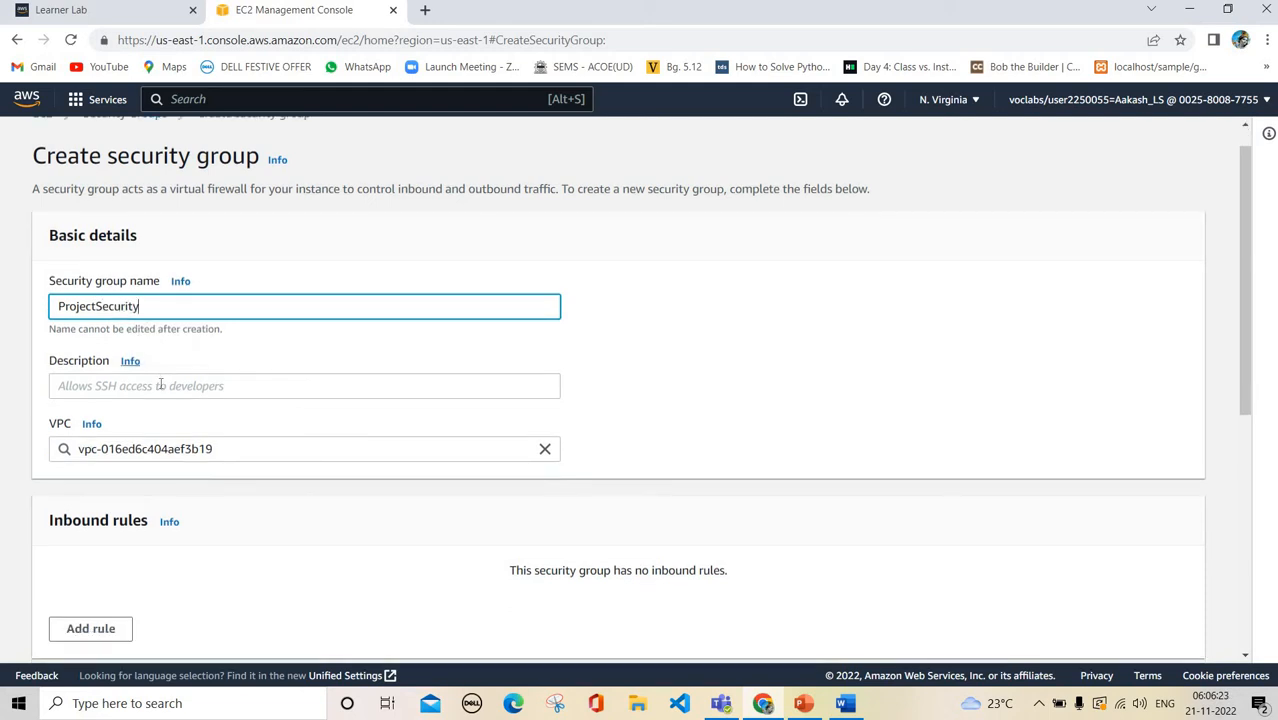
pyautogui.click(160, 385)
pyautogui.write('Allow')
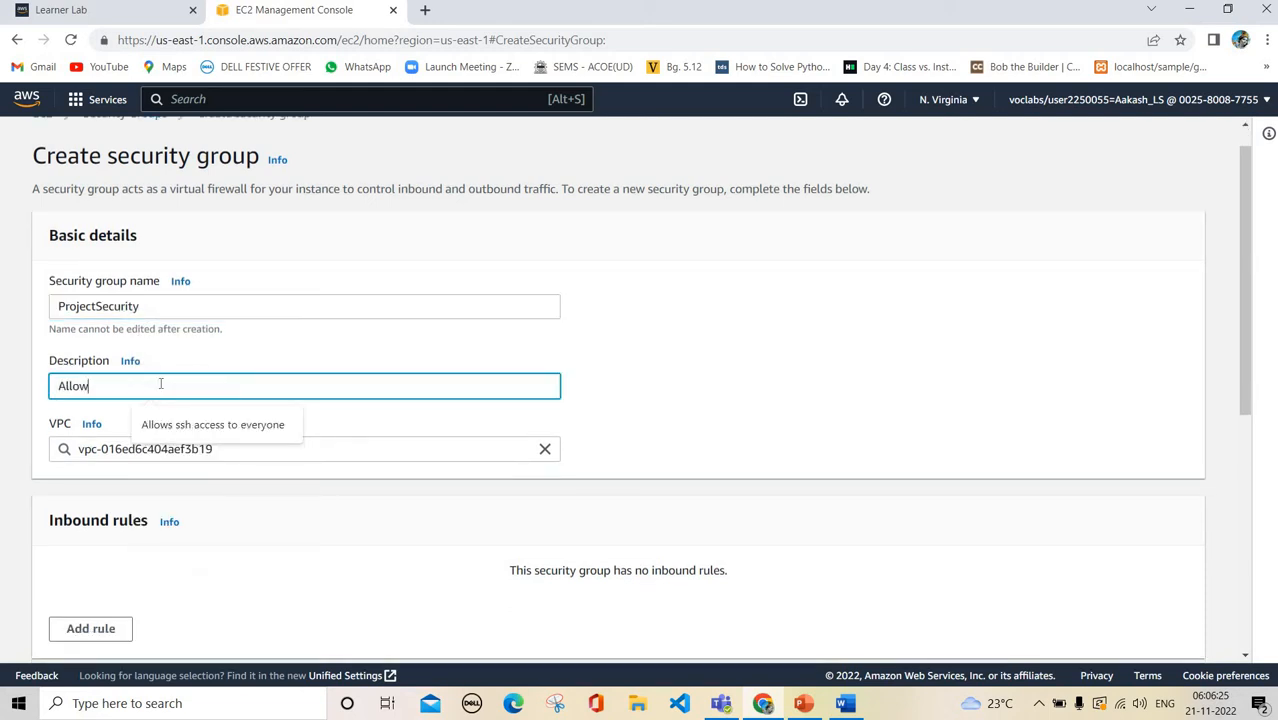
pyautogui.write('s SSH and HTTP')
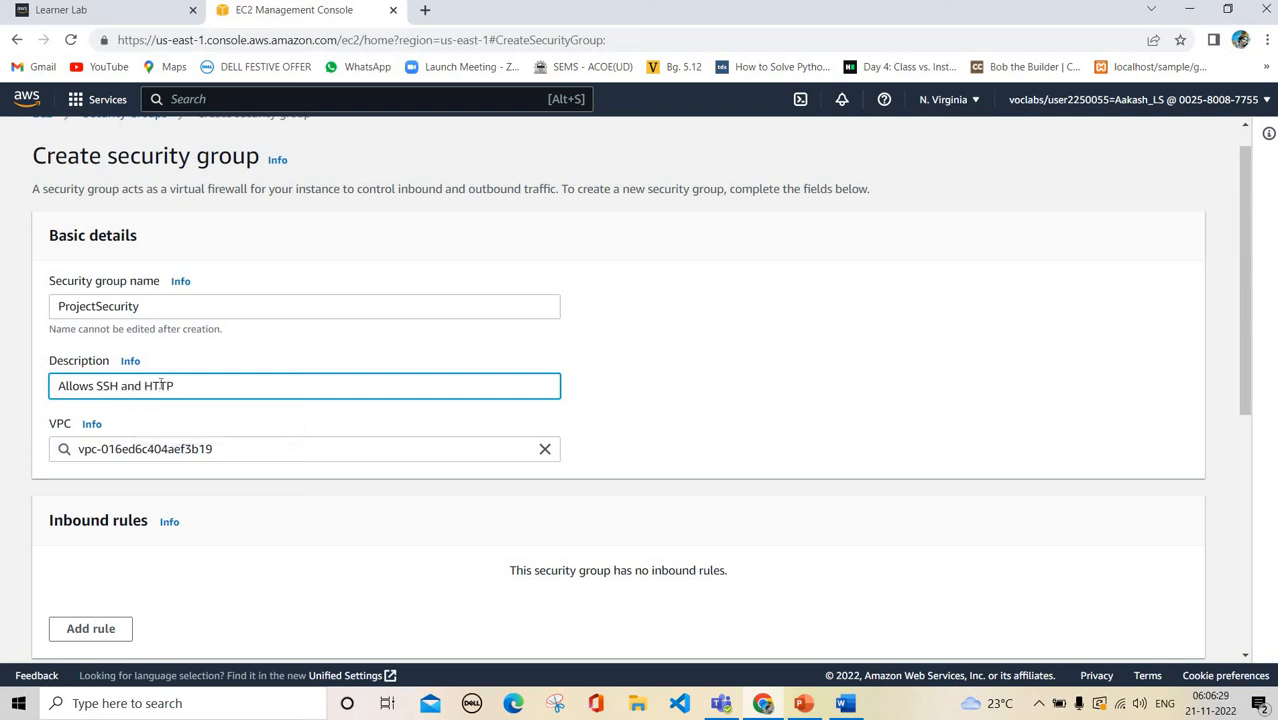
pyautogui.write(' for all the users')
pyautogui.scroll(-1, 285, 361)
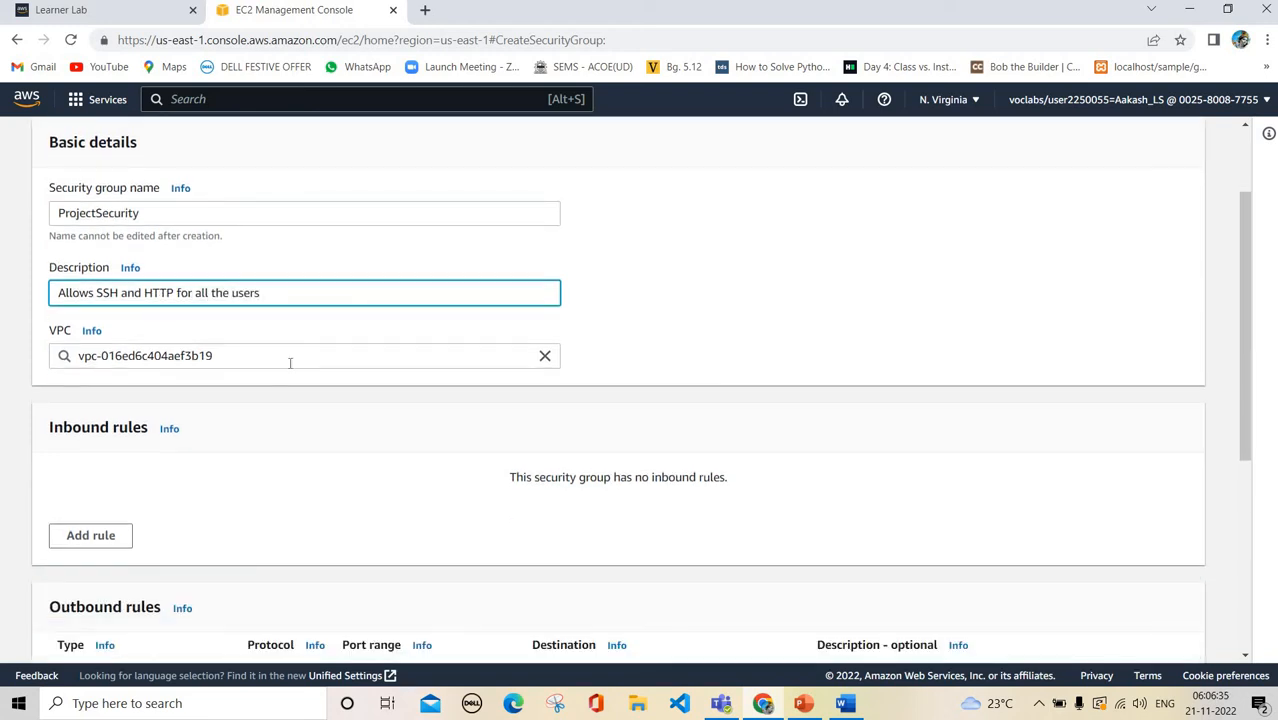
pyautogui.click(290, 363)
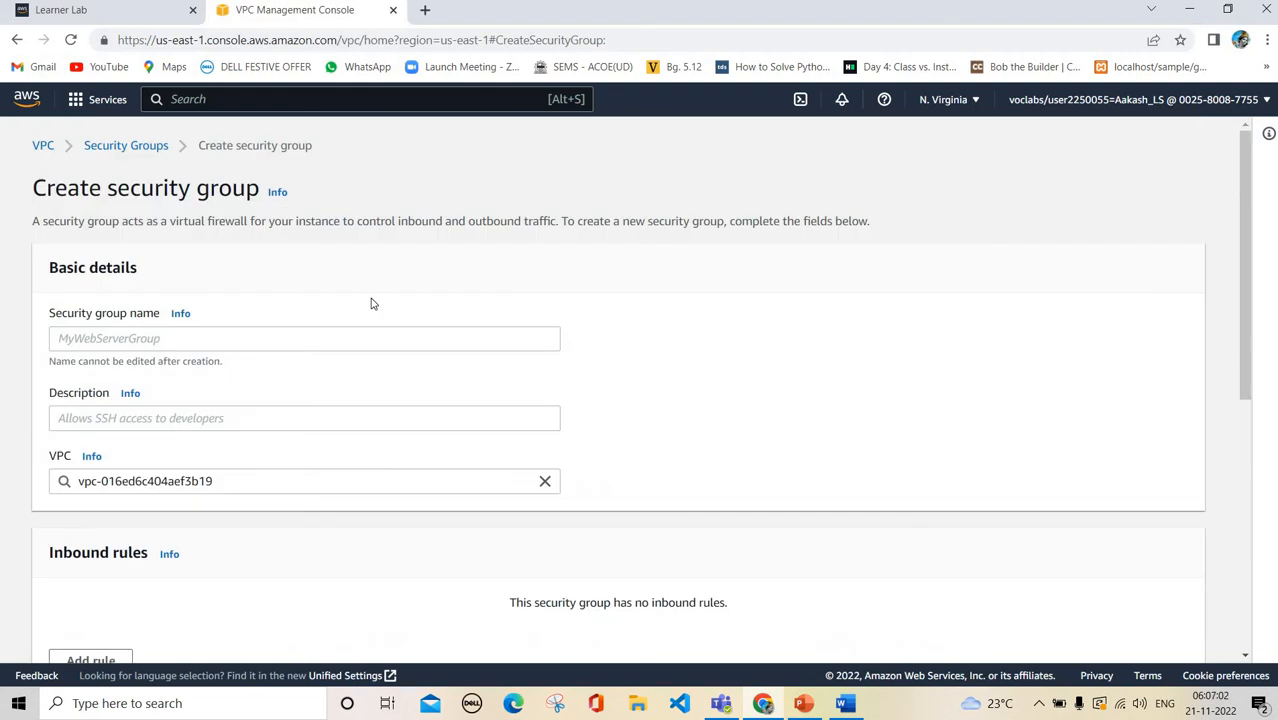
# Enter the name ProjectSecurity, adapted from the ProjectVPC suggestion, and the description 'Allows SSH and HTTP access'
pyautogui.click(298, 341)
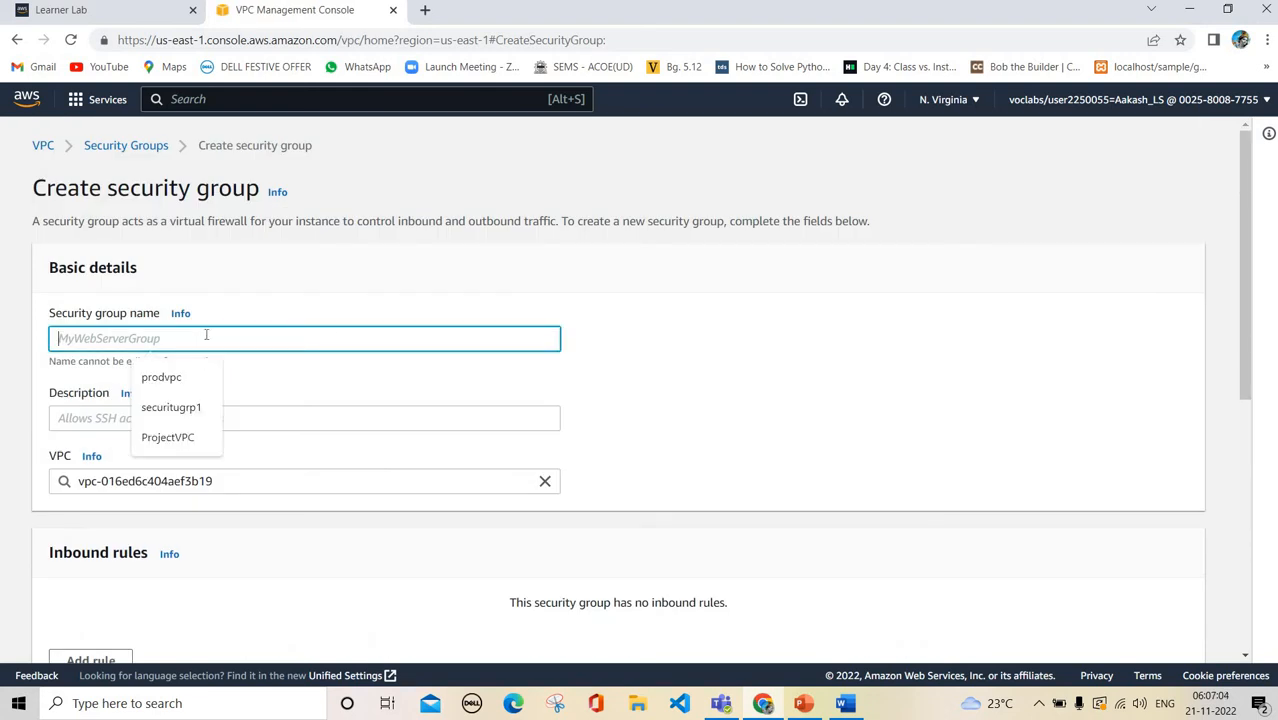
pyautogui.click(190, 440)
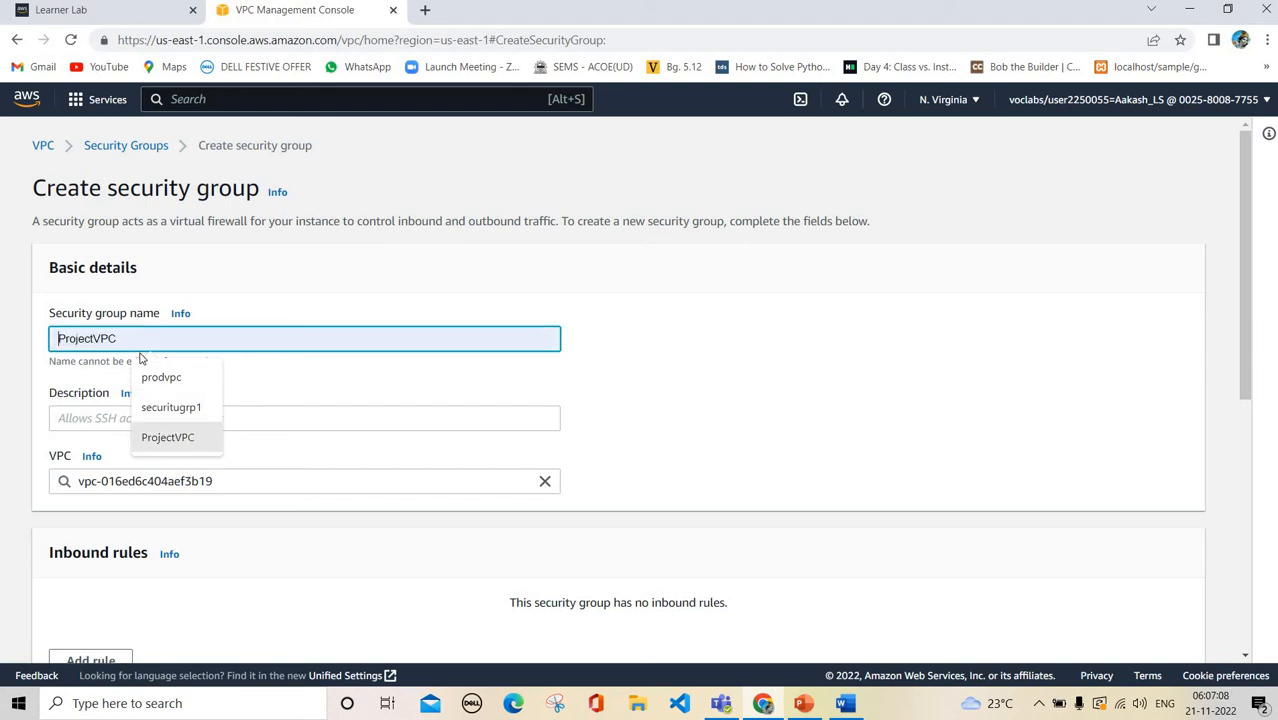
pyautogui.press('BackSpace')
pyautogui.press('BackSpace')
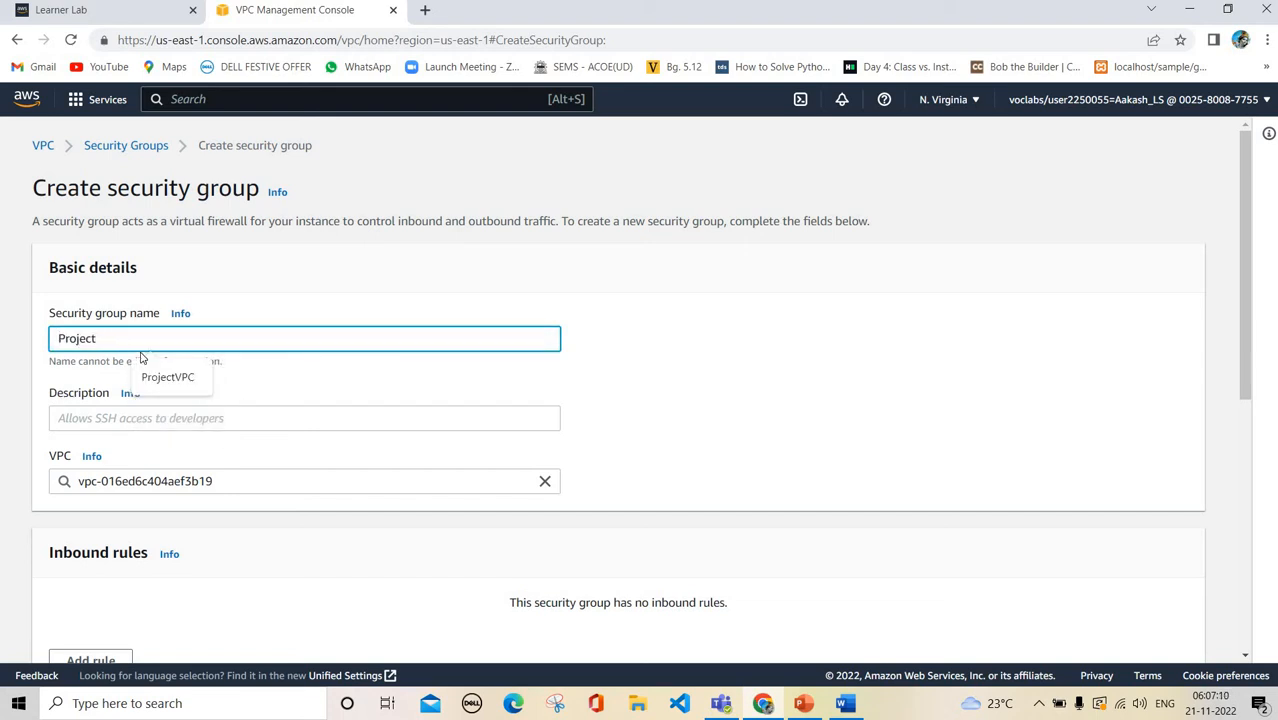
pyautogui.write('Se')
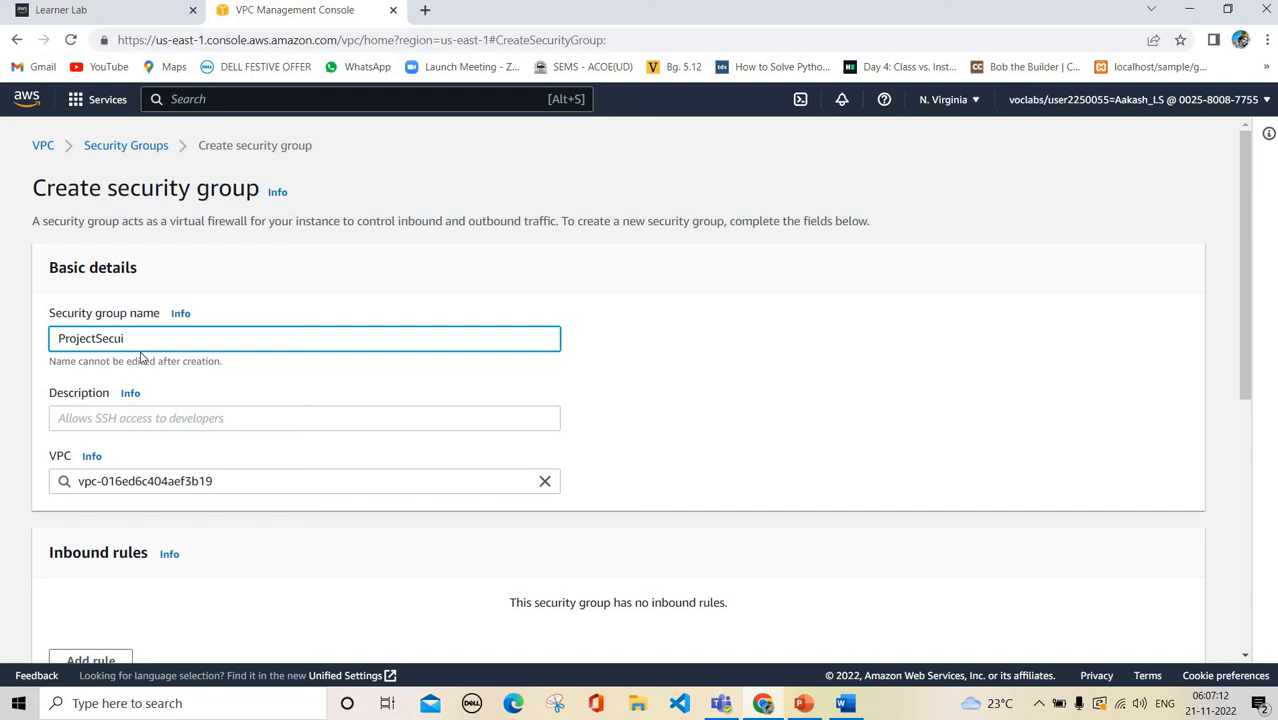
pyautogui.write('curity')
pyautogui.click(183, 428)
pyautogui.write('Allows ')
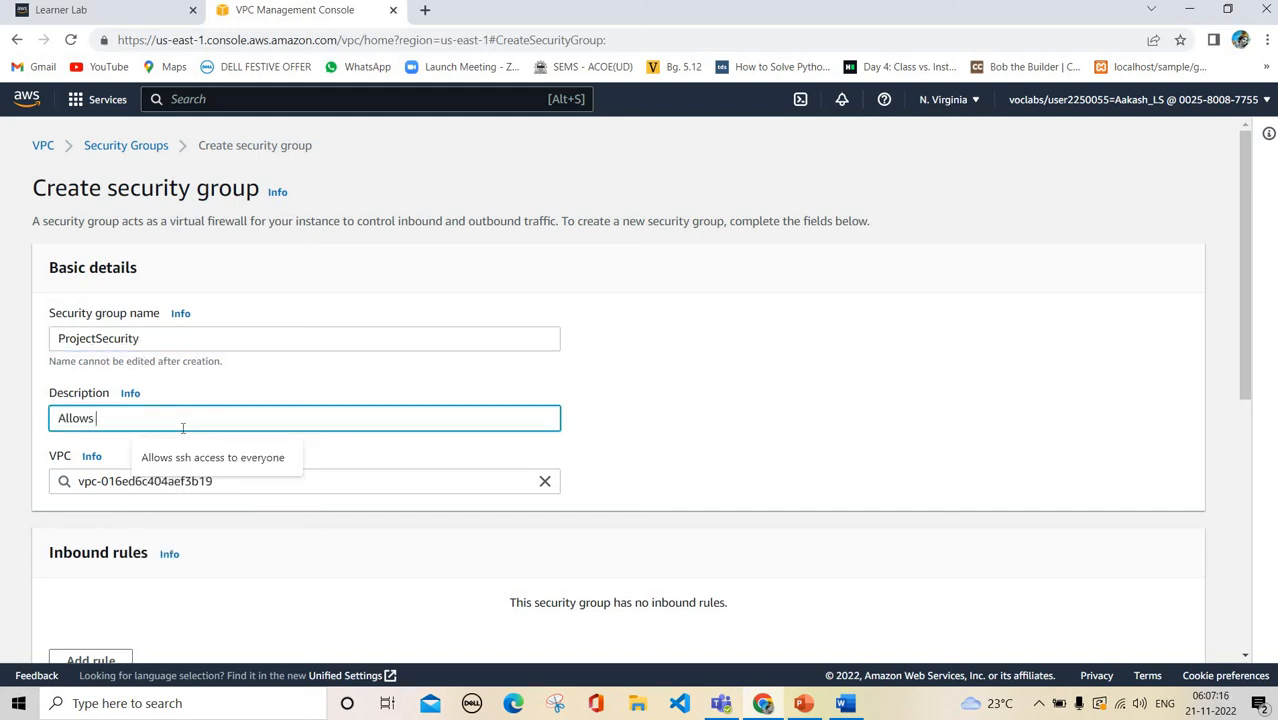
pyautogui.write('SSH and HTTP')
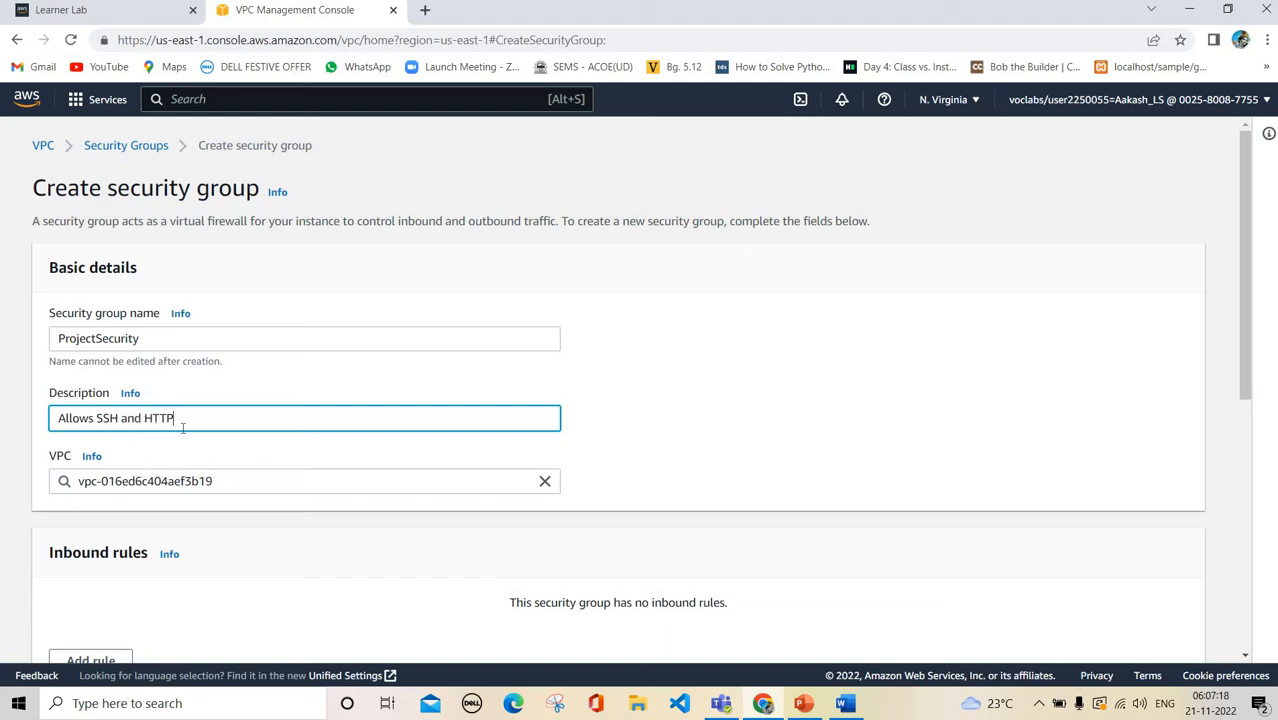
pyautogui.write(' access')
pyautogui.press('Tab')
pyautogui.click(764, 426)
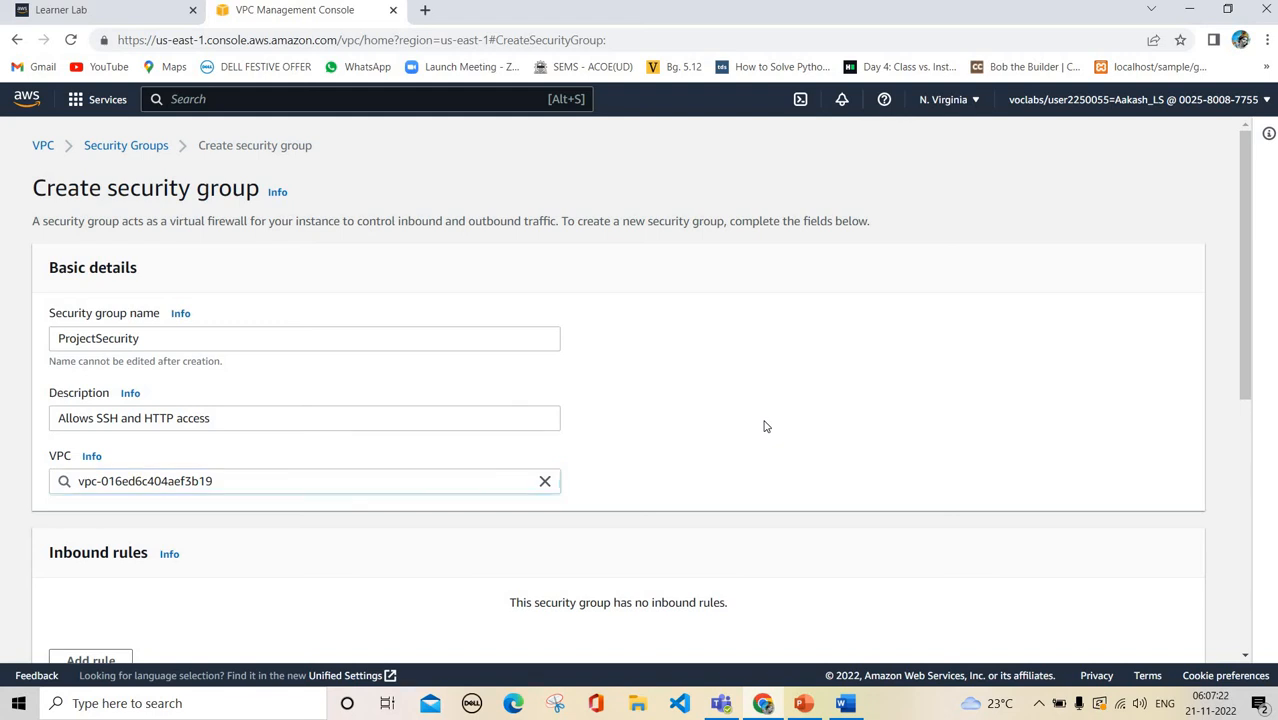
# Add a first inbound rule of type HTTP on port 80
pyautogui.scroll(-3, 660, 415)
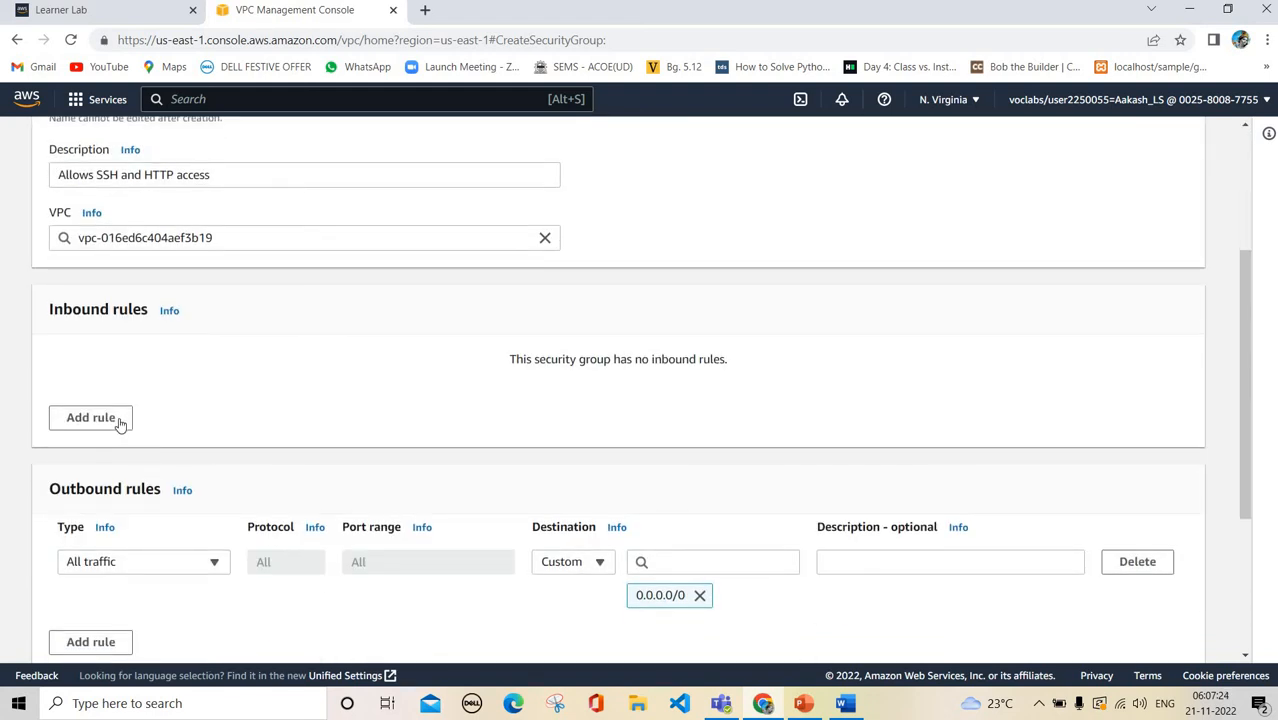
pyautogui.click(118, 422)
pyautogui.click(171, 392)
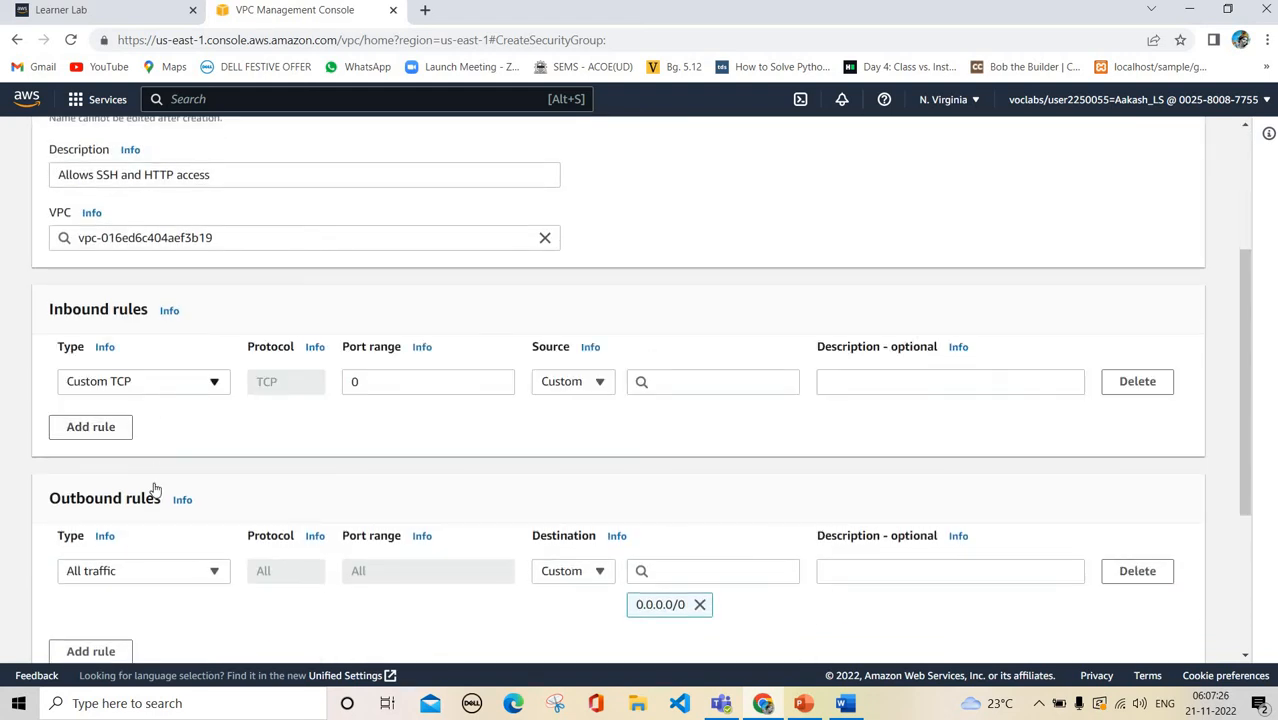
pyautogui.write('http')
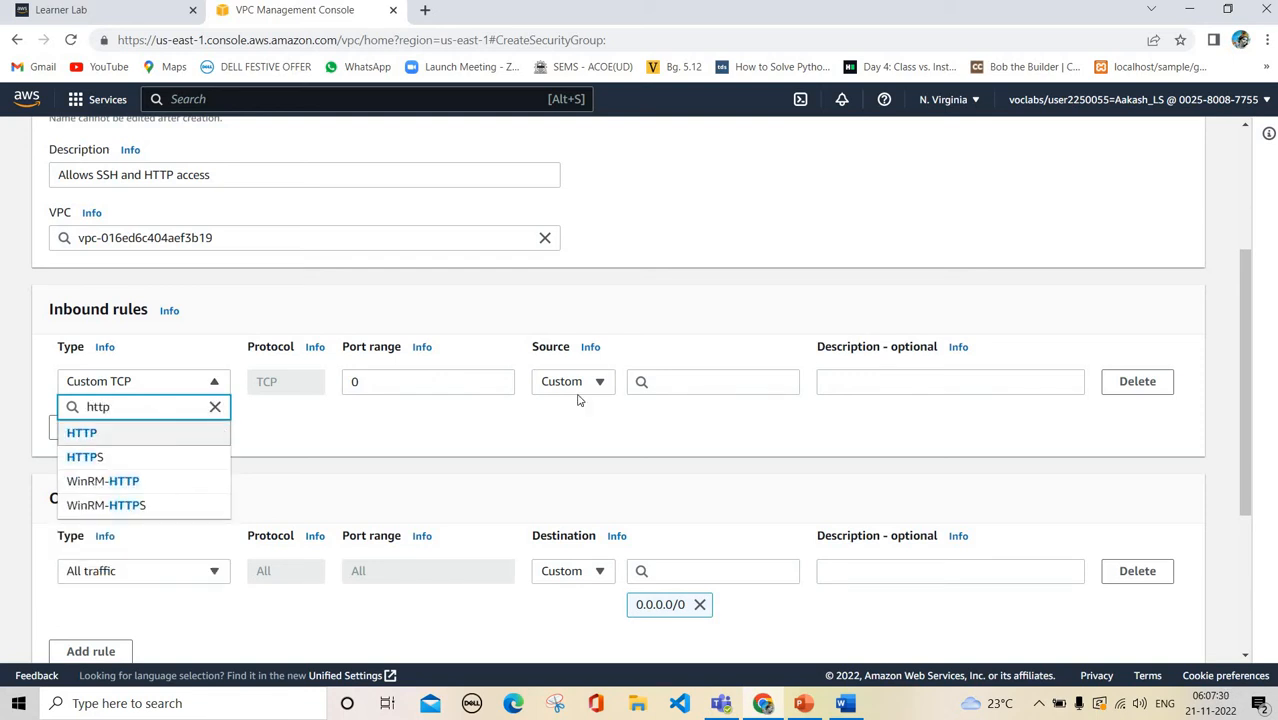
pyautogui.press('Return')
# Add an SSH inbound rule on port 22 and a third Custom TCP row on port 0
pyautogui.click(100, 429)
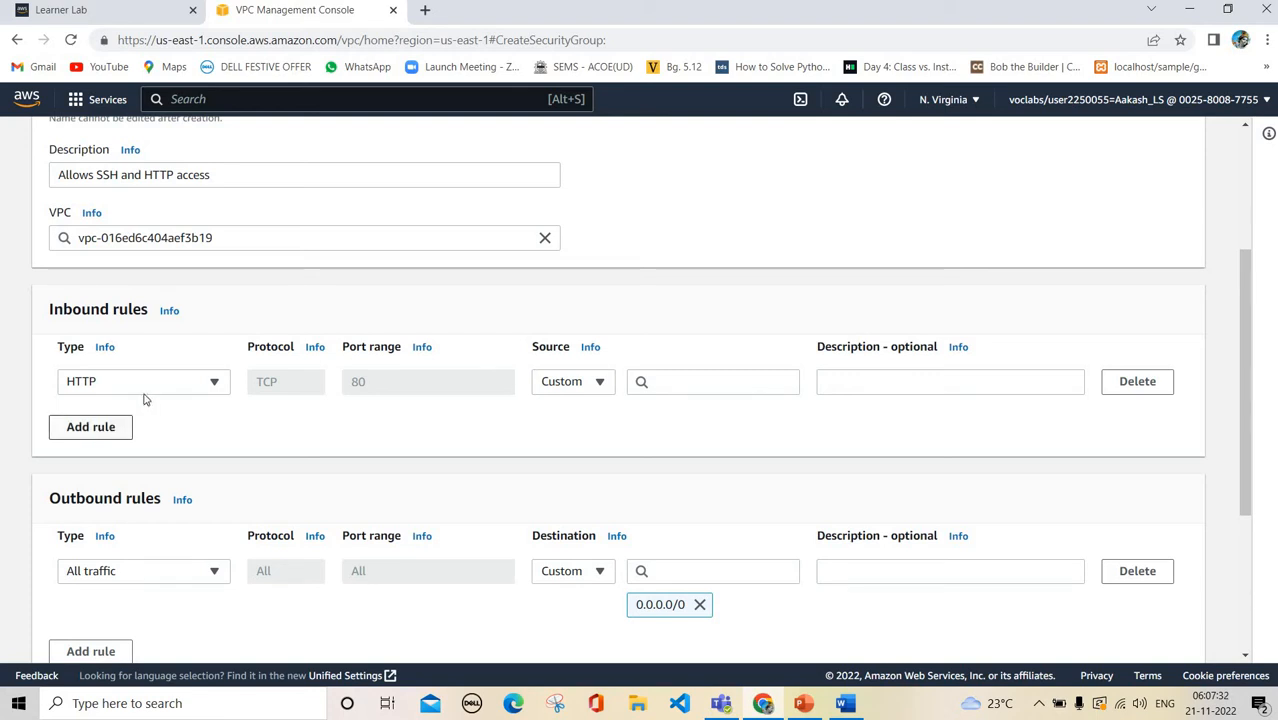
pyautogui.click(155, 416)
pyautogui.write('ssh')
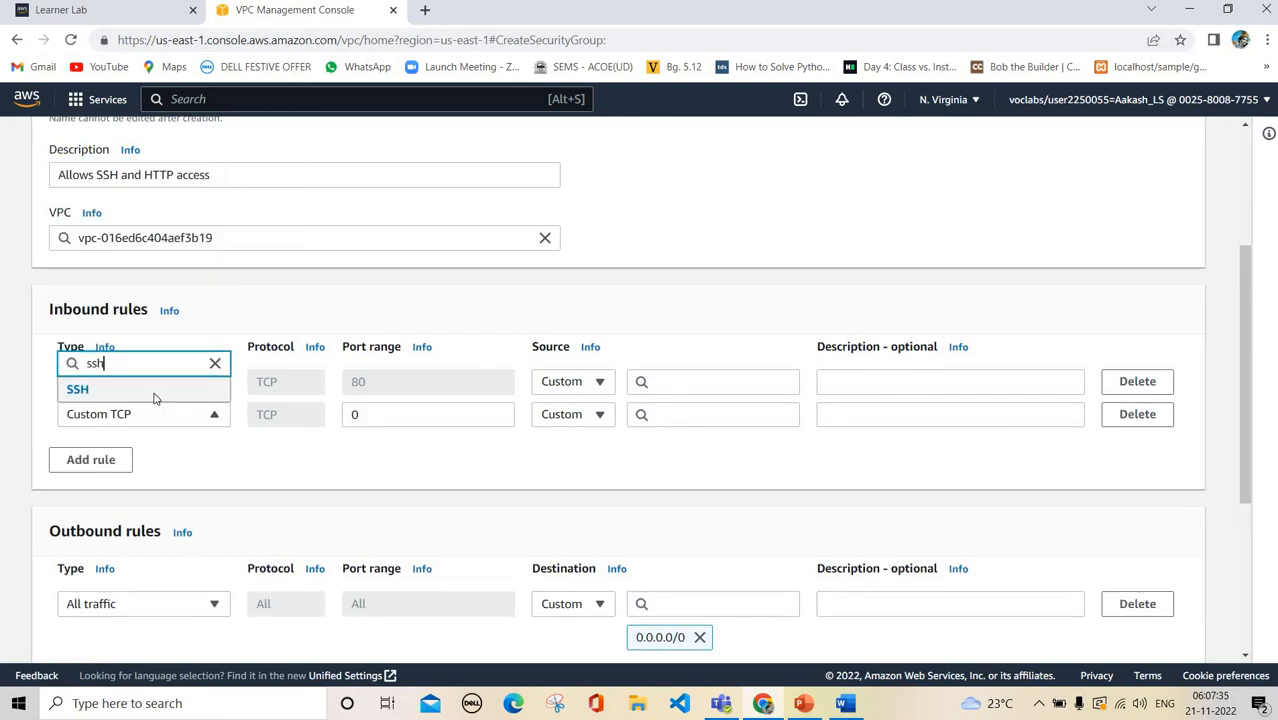
pyautogui.press('Return')
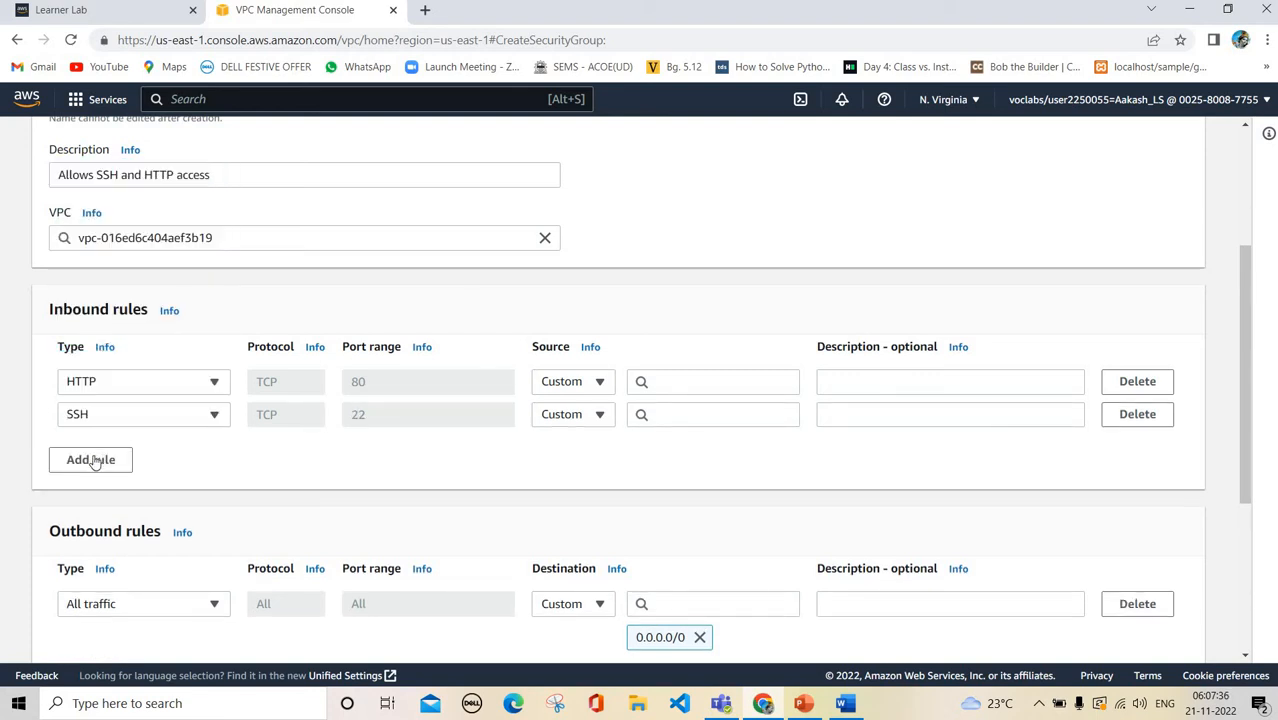
pyautogui.click(92, 460)
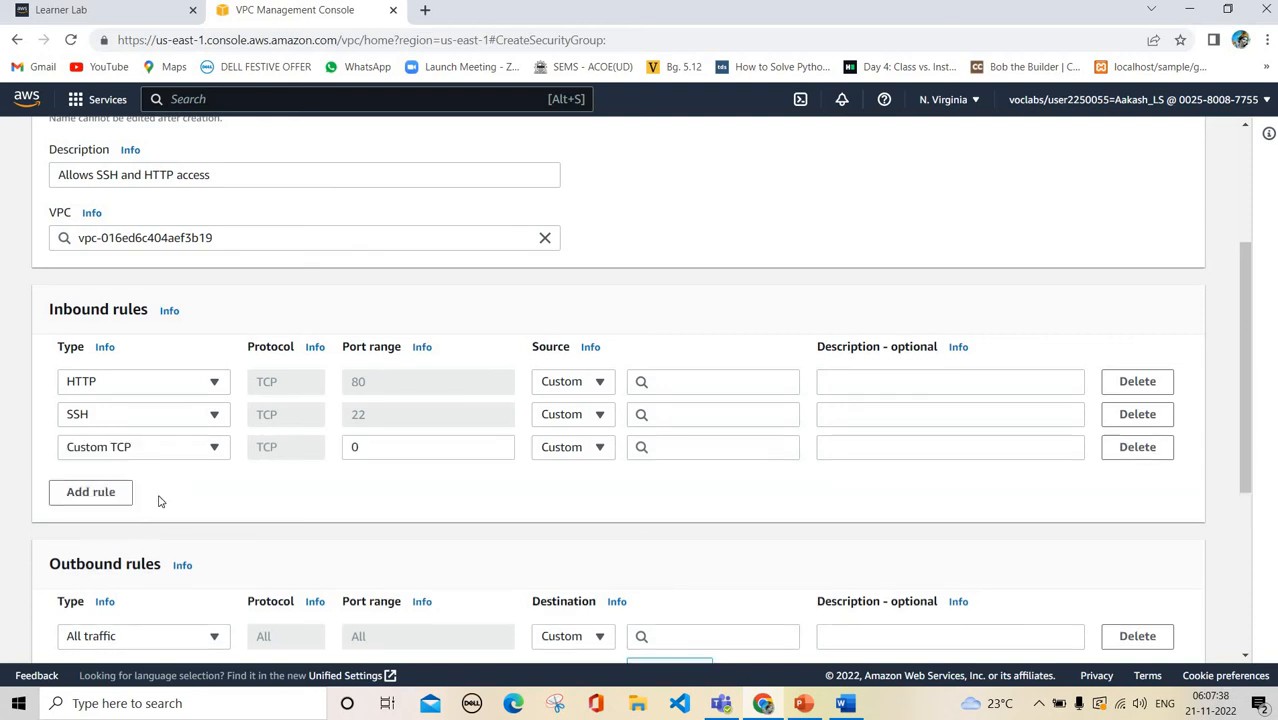
# Change the default all-traffic outbound rule's type to HTTP
pyautogui.scroll(-5, 158, 501)
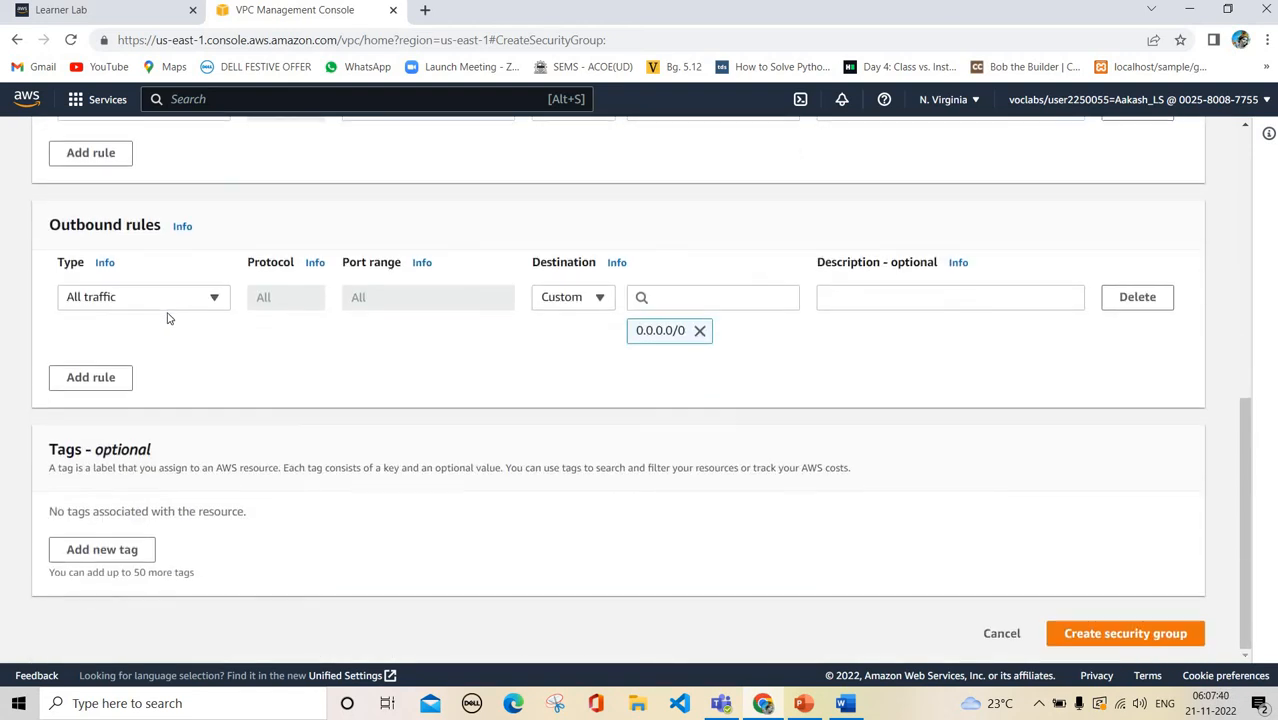
pyautogui.click(189, 300)
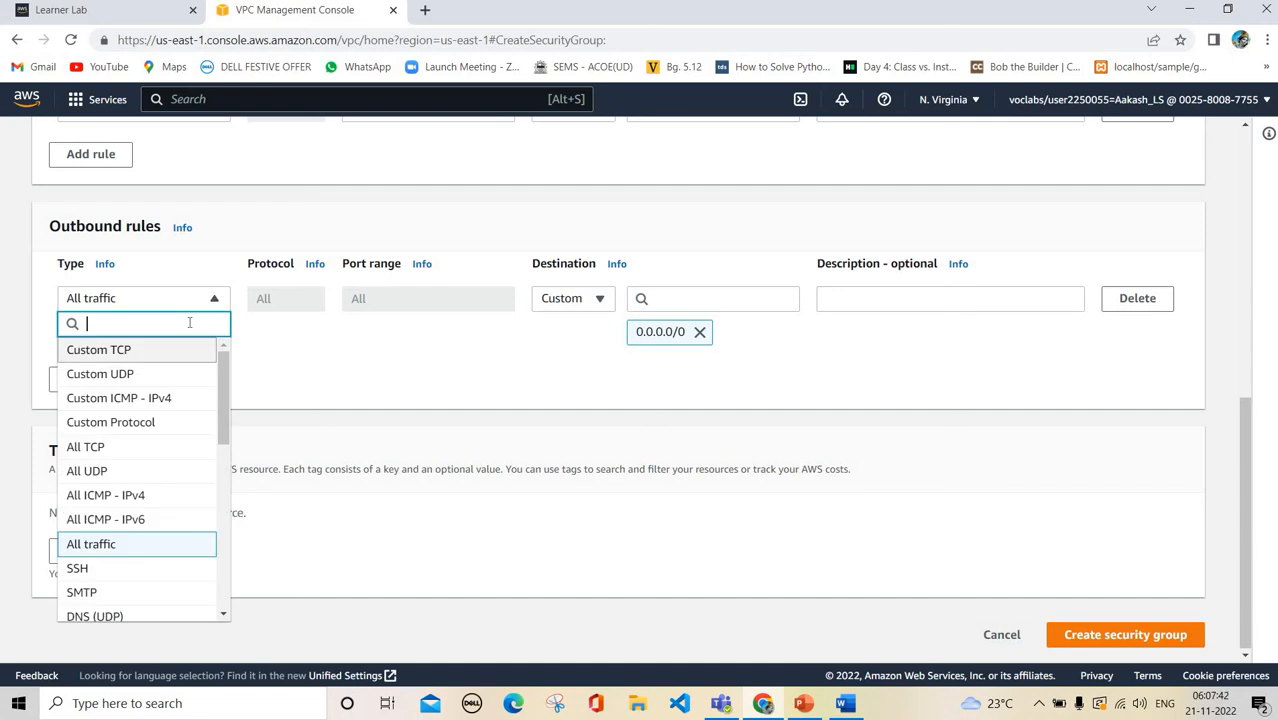
pyautogui.write('http')
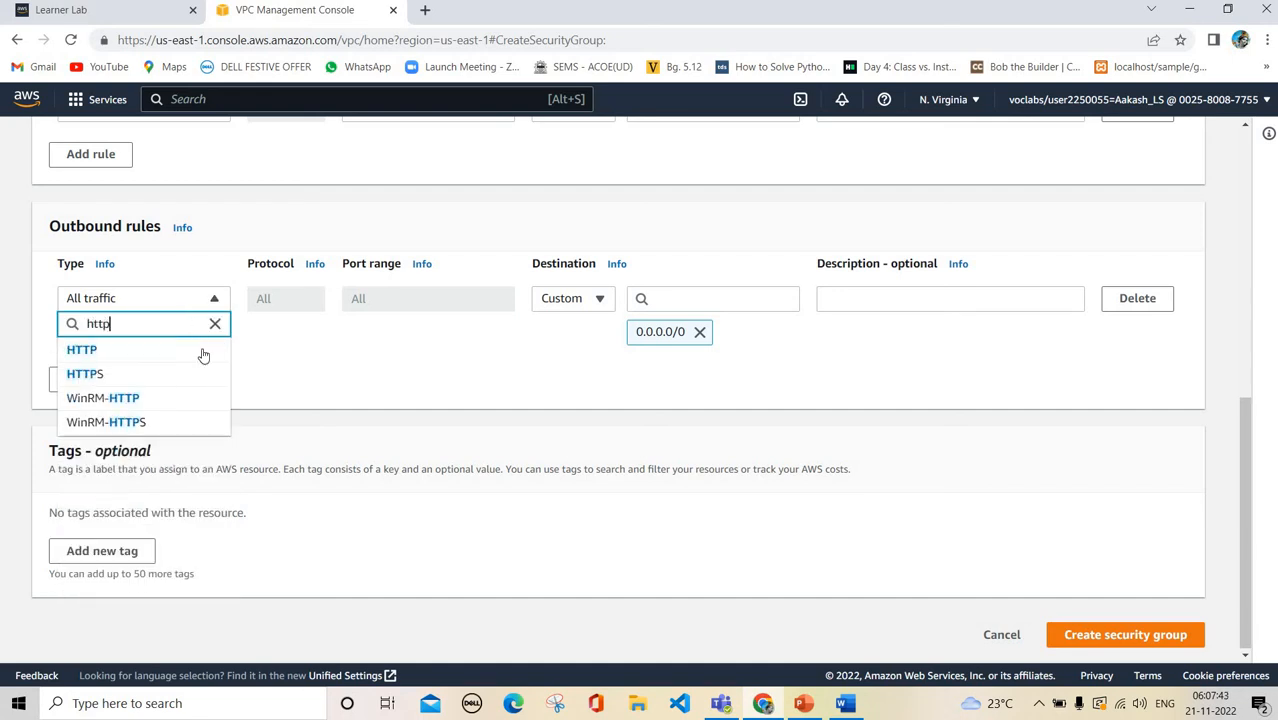
pyautogui.click(112, 361)
# Add an SSH outbound rule and a third Custom TCP outbound row
pyautogui.click(113, 378)
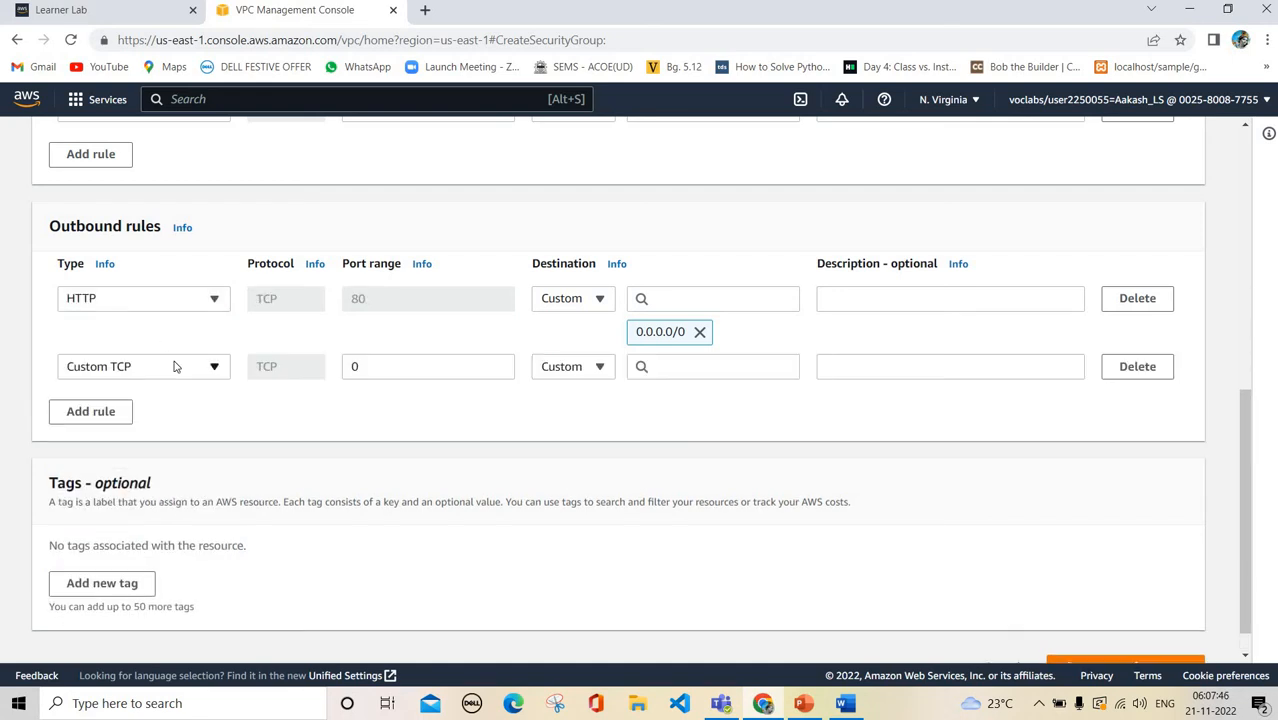
pyautogui.click(174, 367)
pyautogui.write('ssh')
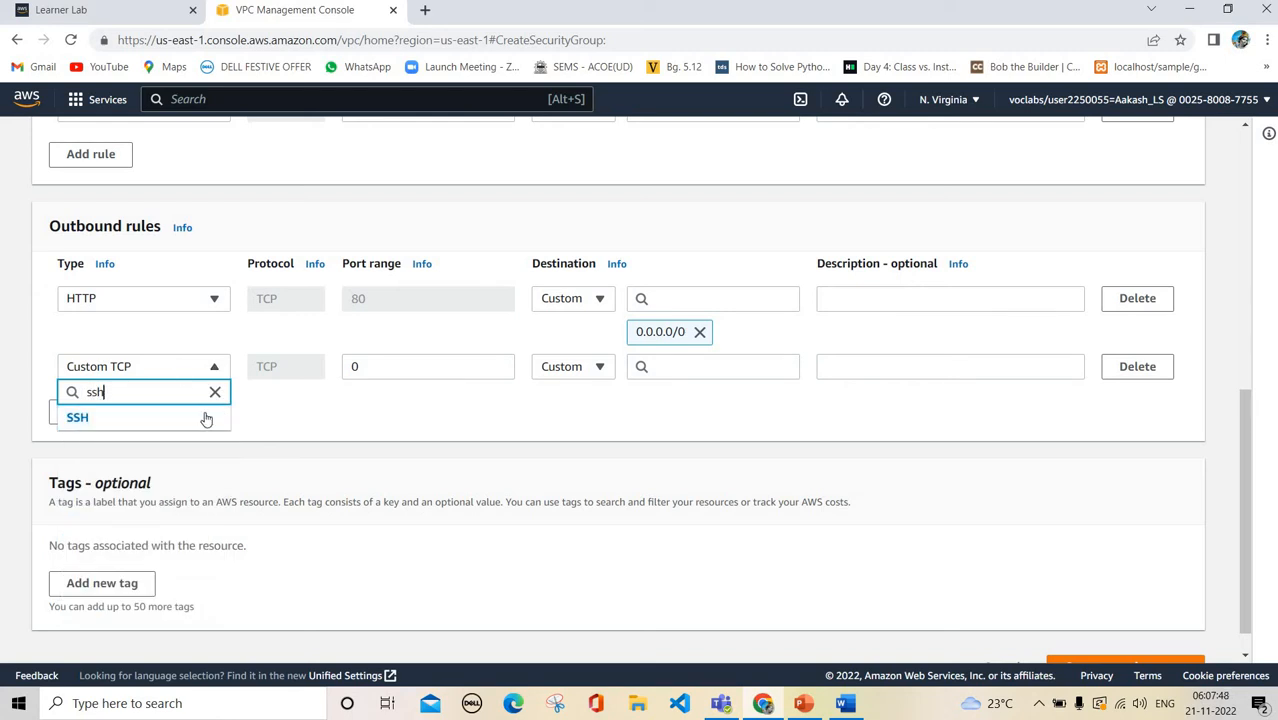
pyautogui.click(160, 417)
pyautogui.click(82, 410)
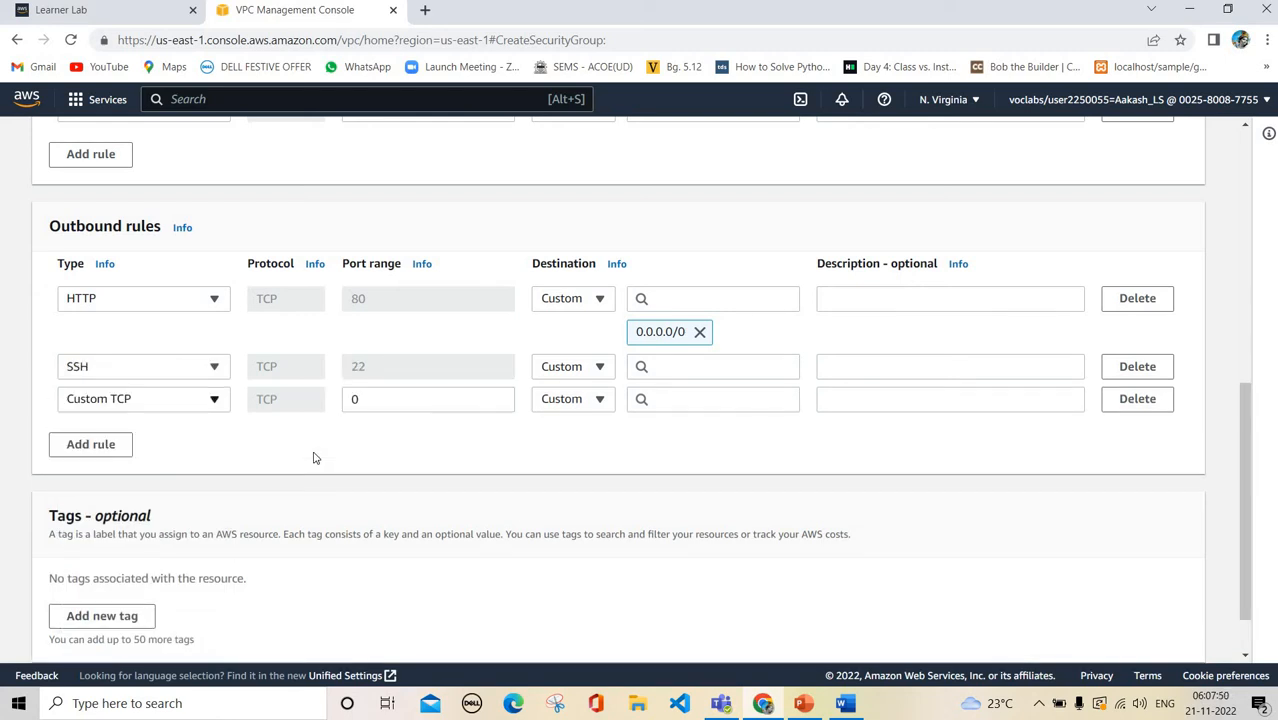
pyautogui.scroll(-2, 313, 457)
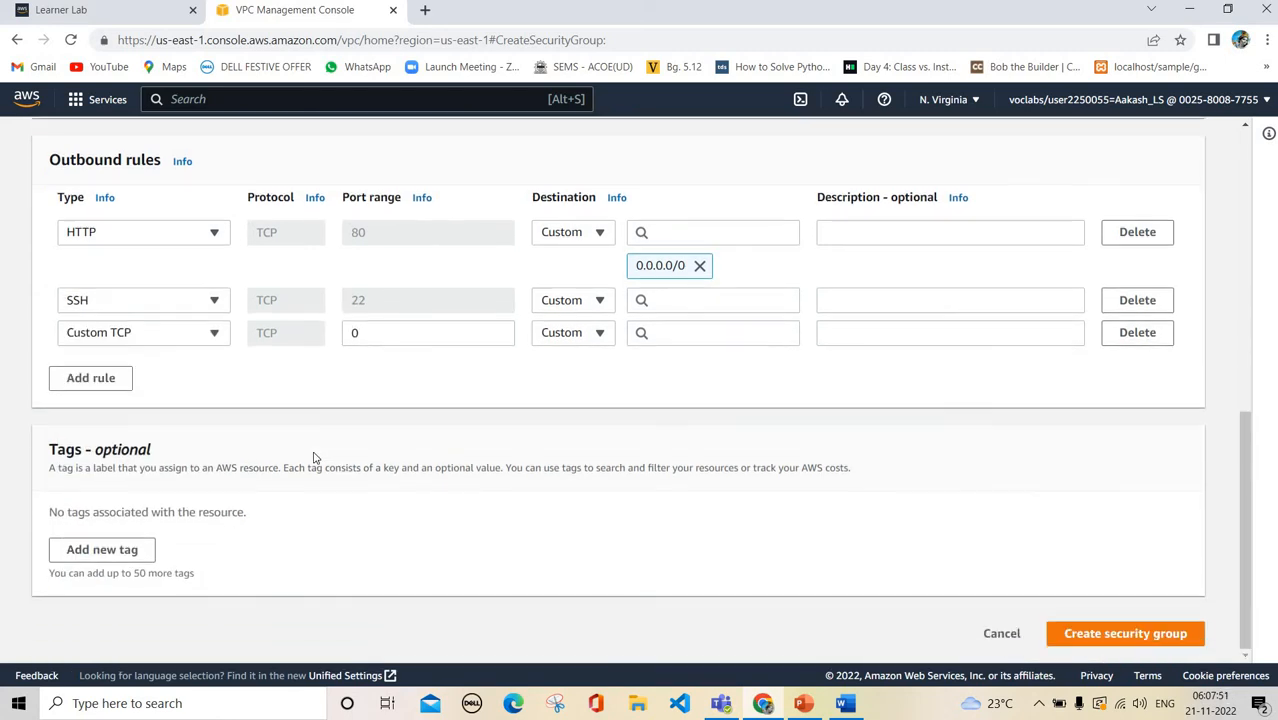
# After the failed create attempt, set the HTTP, SSH and Custom TCP inbound sources to 0.0.0.0/0
pyautogui.click(1181, 636)
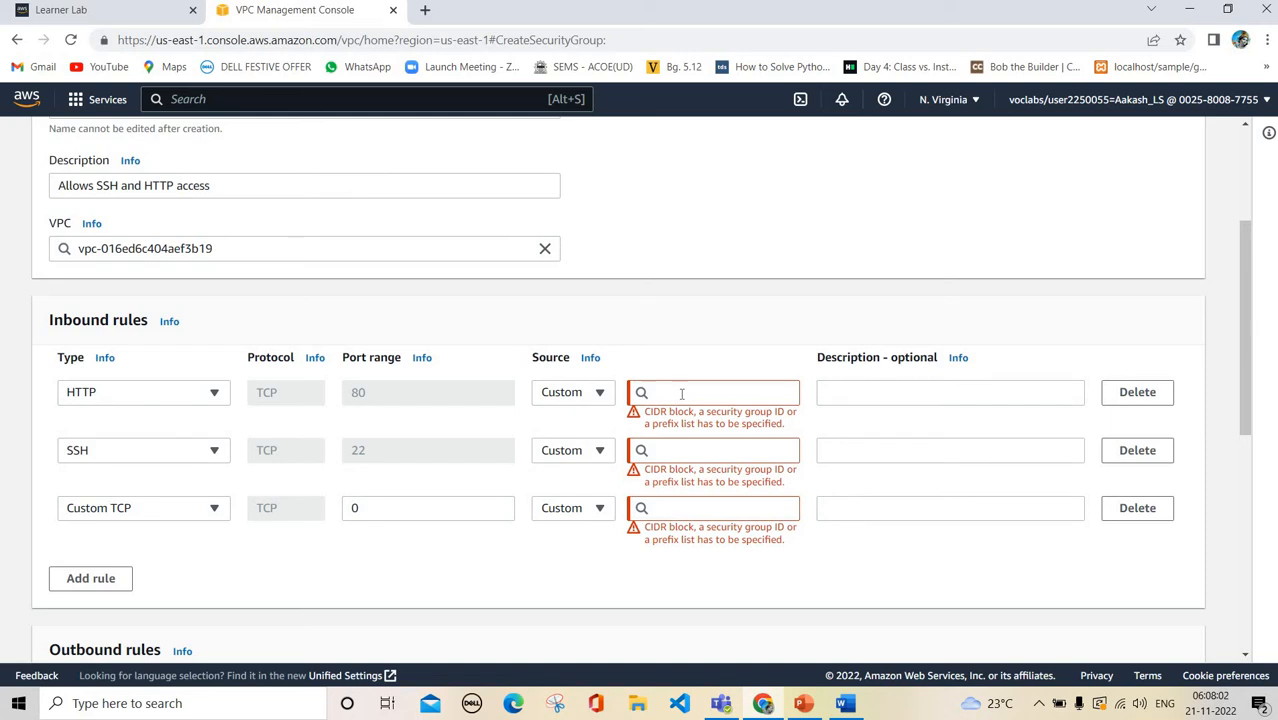
pyautogui.click(681, 394)
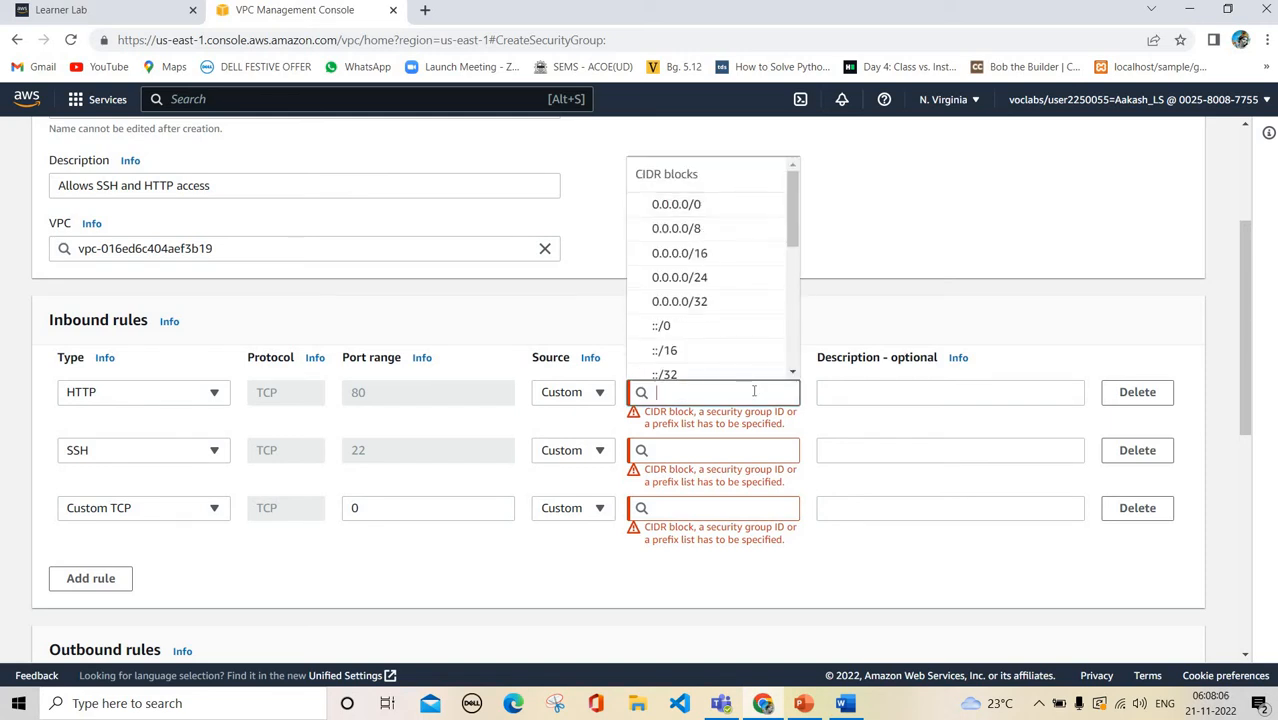
pyautogui.click(690, 212)
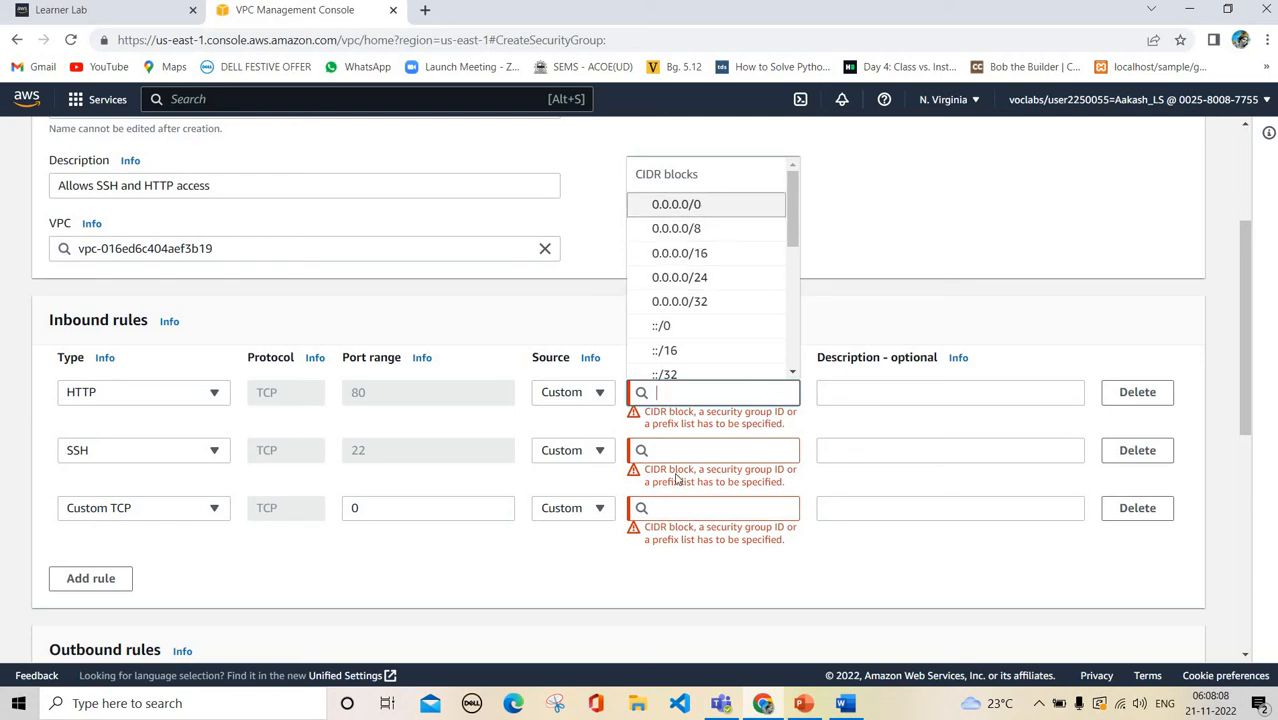
pyautogui.click(702, 467)
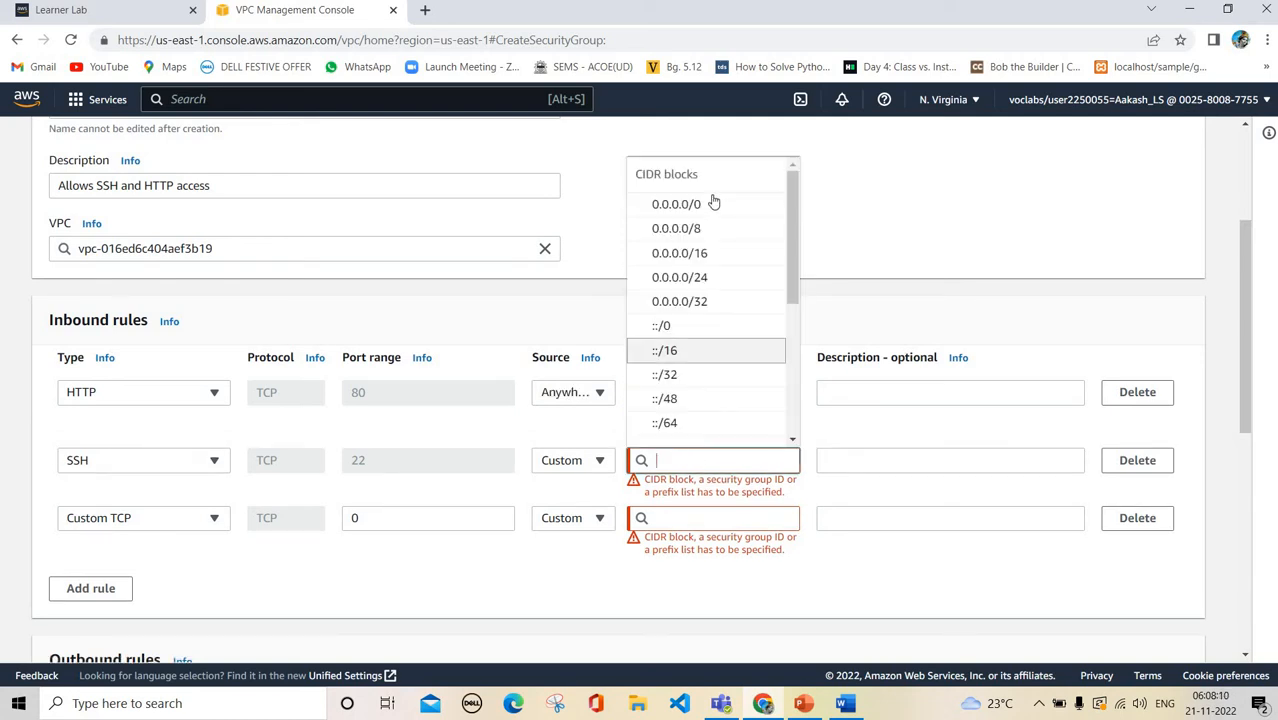
pyautogui.click(714, 203)
pyautogui.click(679, 537)
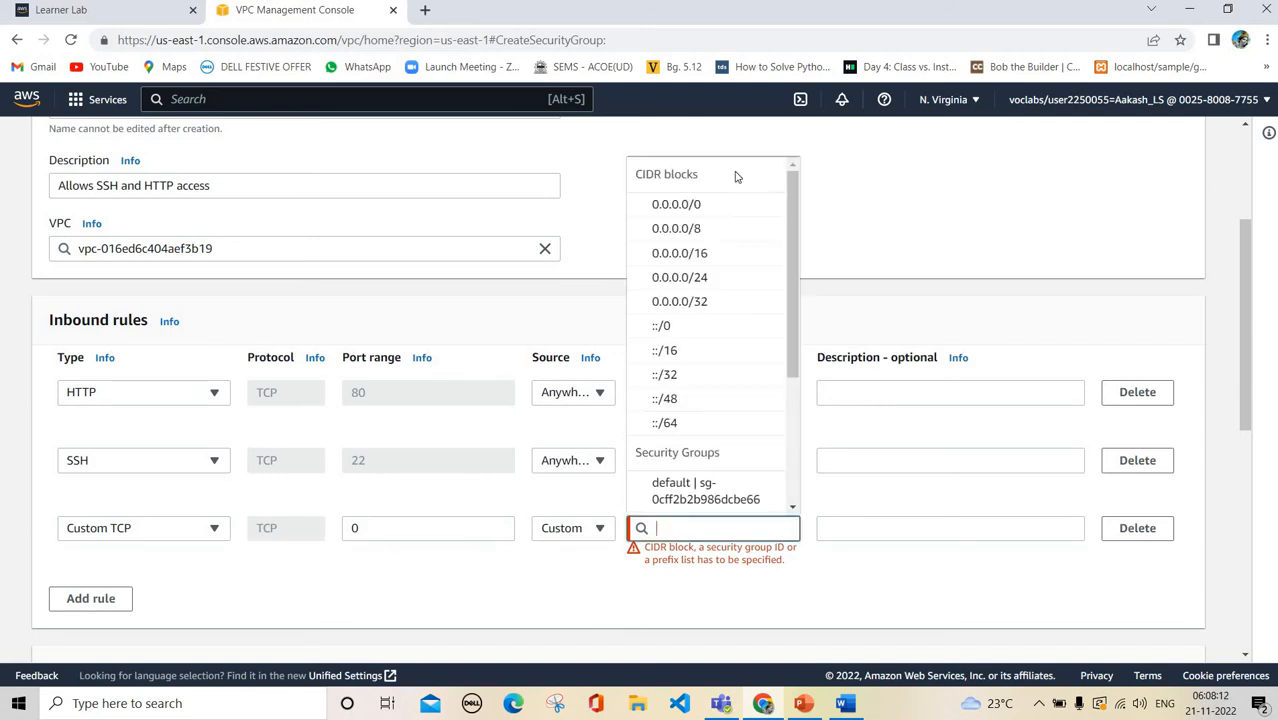
pyautogui.click(745, 558)
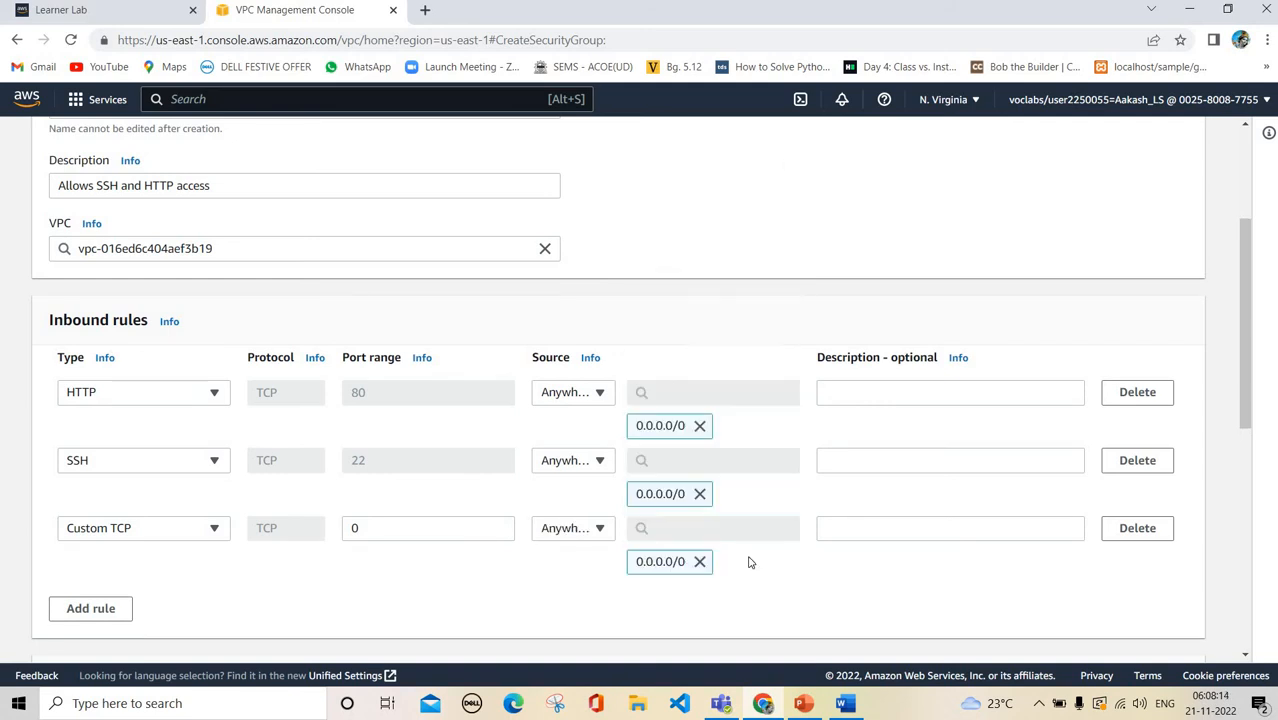
# Set the SSH outbound rule's destination to 0.0.0.0/0
pyautogui.scroll(-5, 1033, 628)
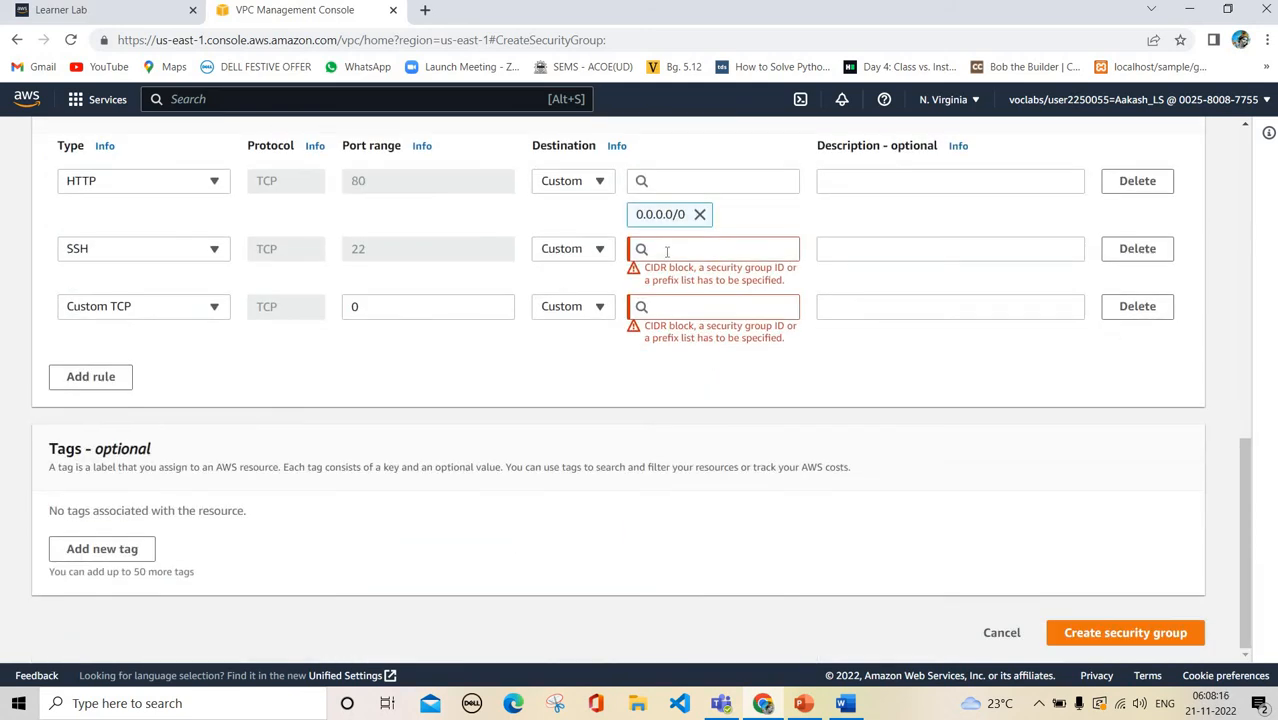
pyautogui.click(666, 251)
pyautogui.click(714, 322)
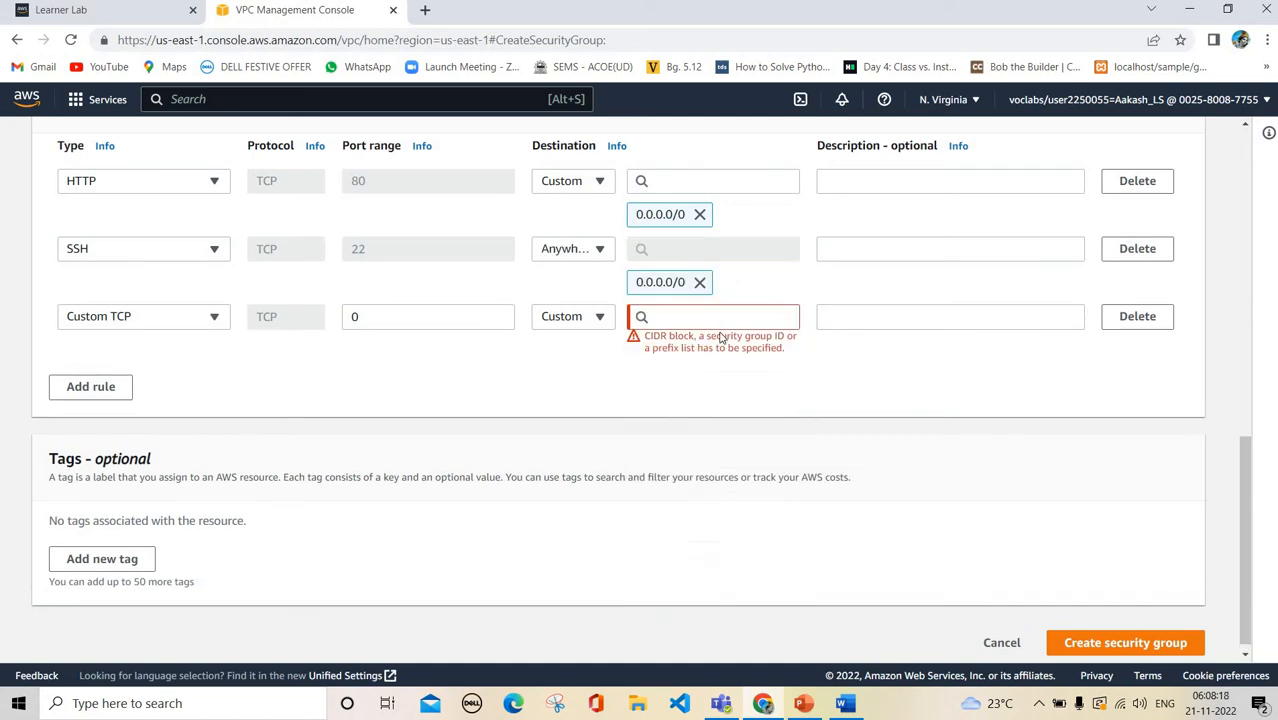
pyautogui.click(720, 333)
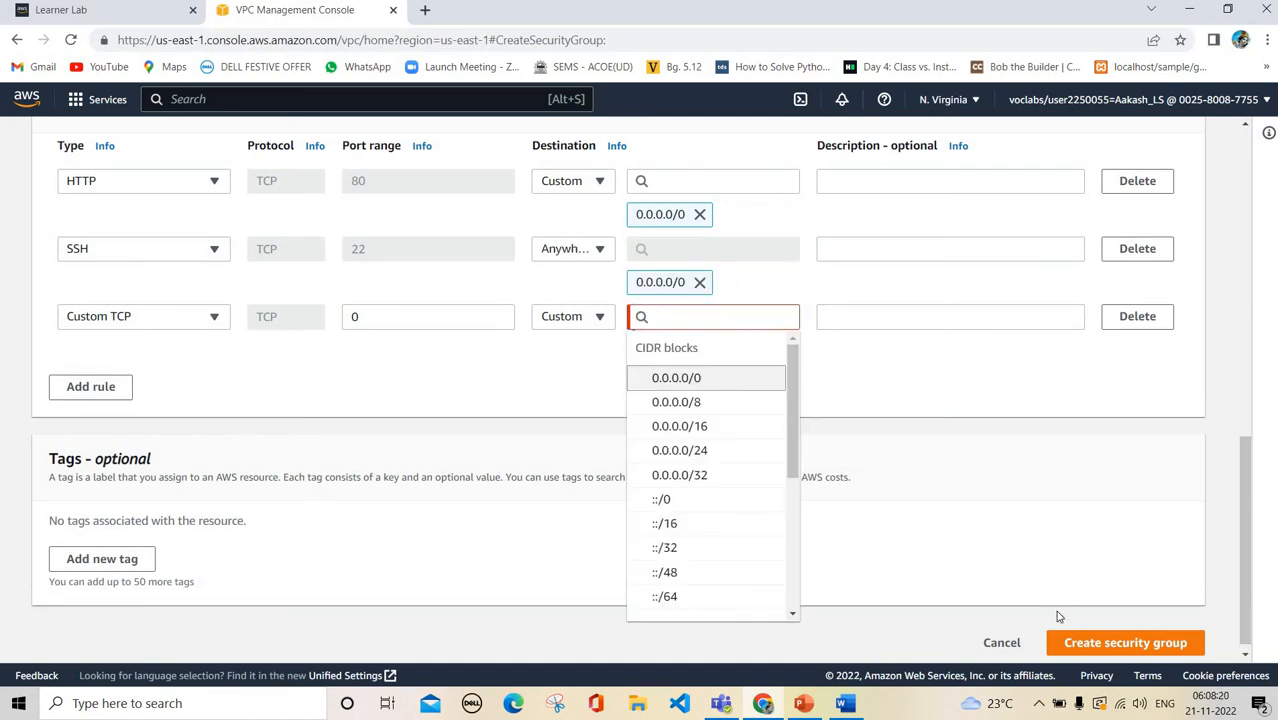
# Create the ProjectSecurity security group and look over its three inbound rules
pyautogui.click(1080, 652)
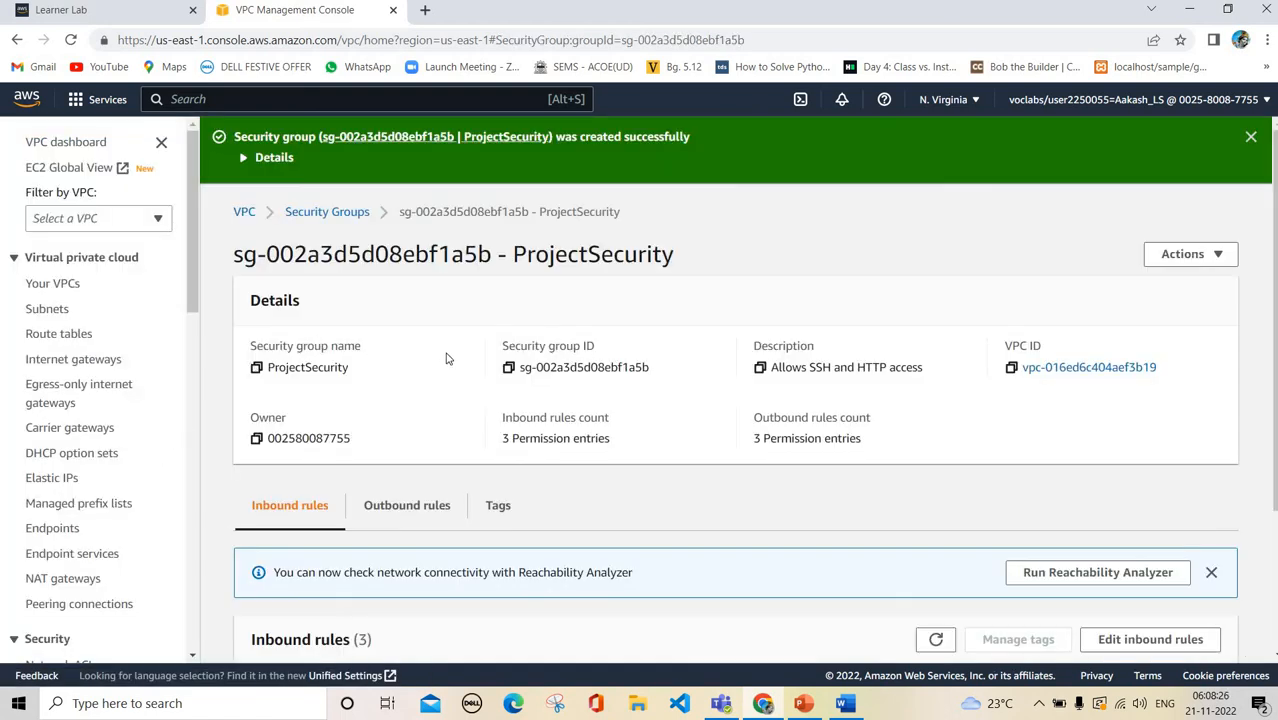
pyautogui.scroll(-2, 530, 600)
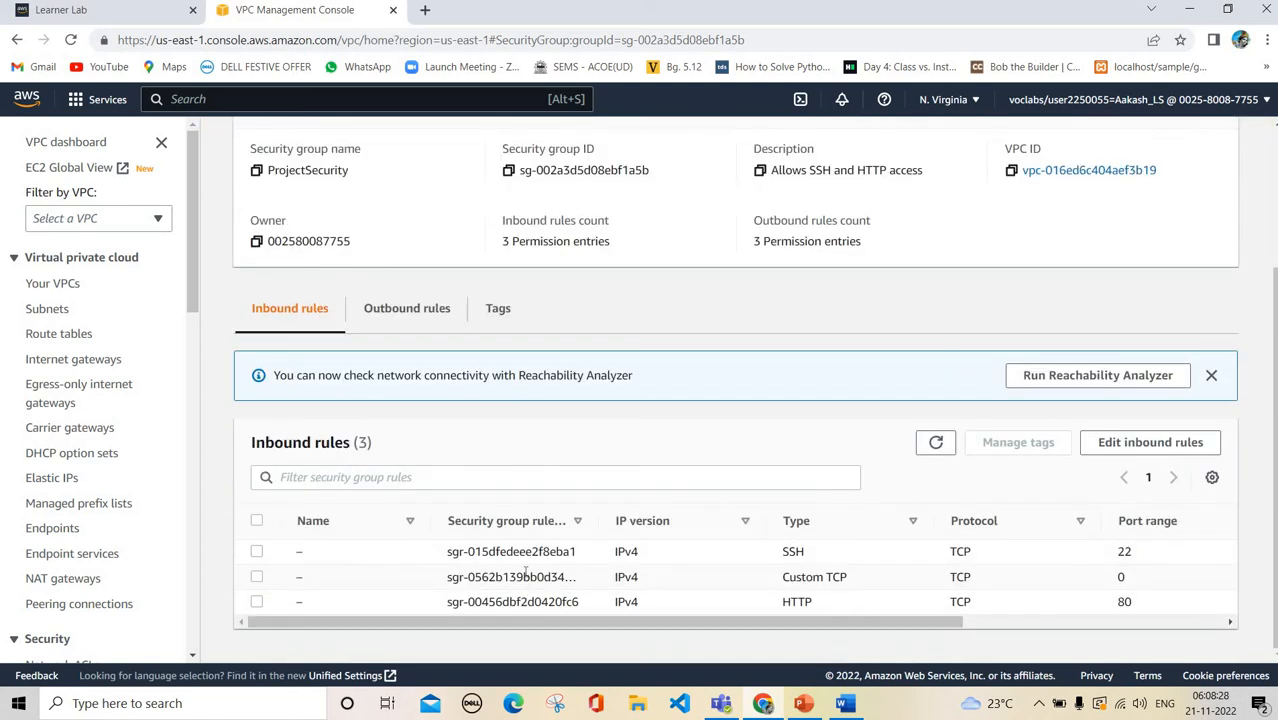
pyautogui.hscroll(3, 526, 572)
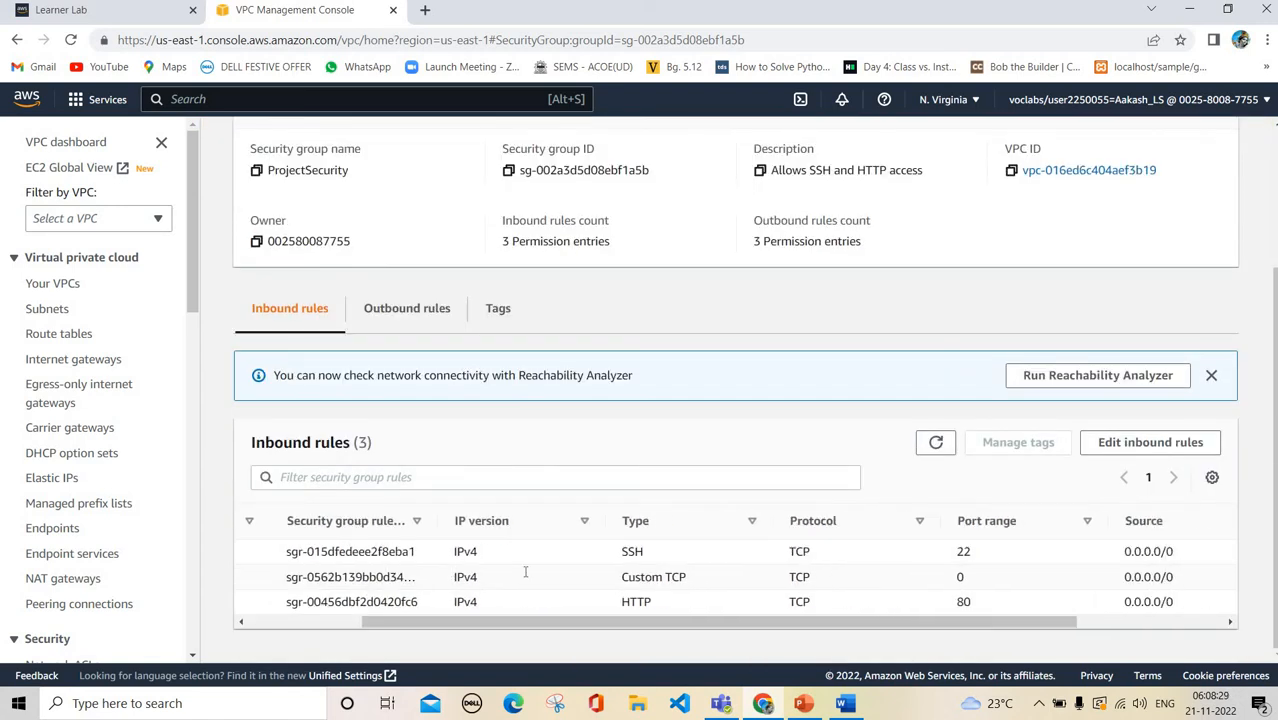
pyautogui.hscroll(-3, 526, 572)
# Review the group's three outbound rules
pyautogui.click(377, 313)
pyautogui.scroll(2, 377, 313)
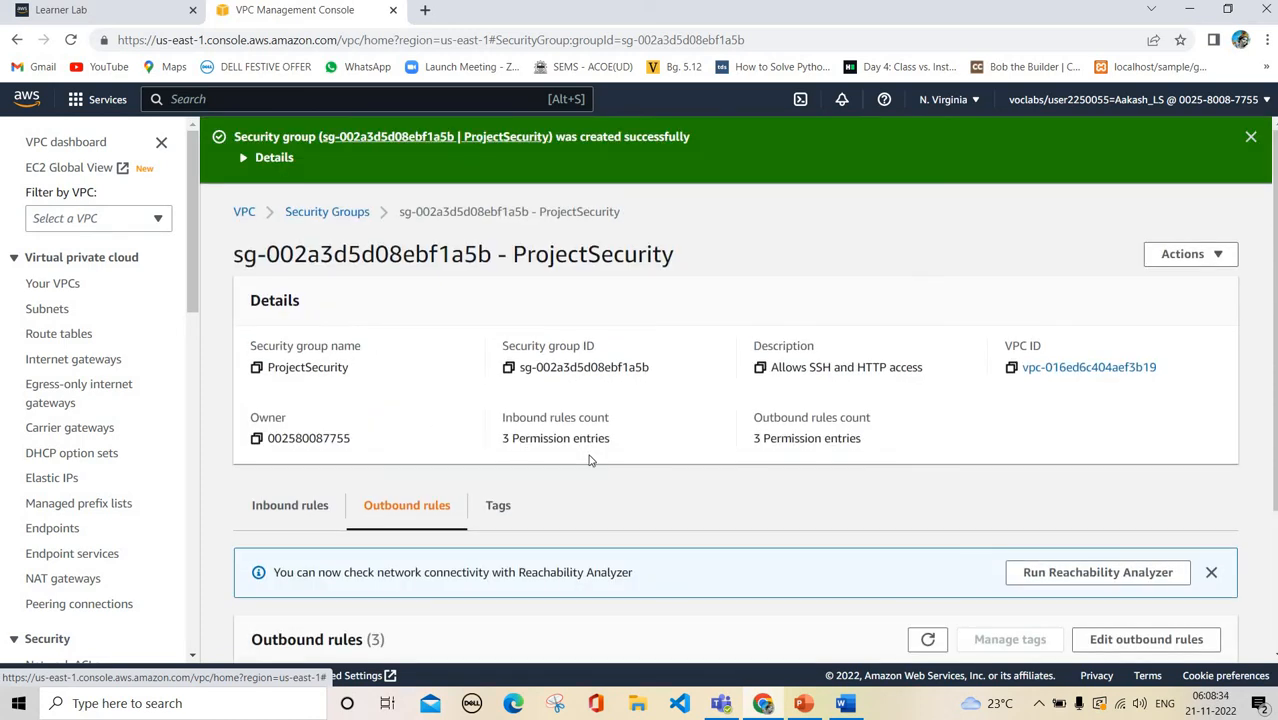
pyautogui.scroll(-3, 589, 460)
pyautogui.scroll(3, 589, 460)
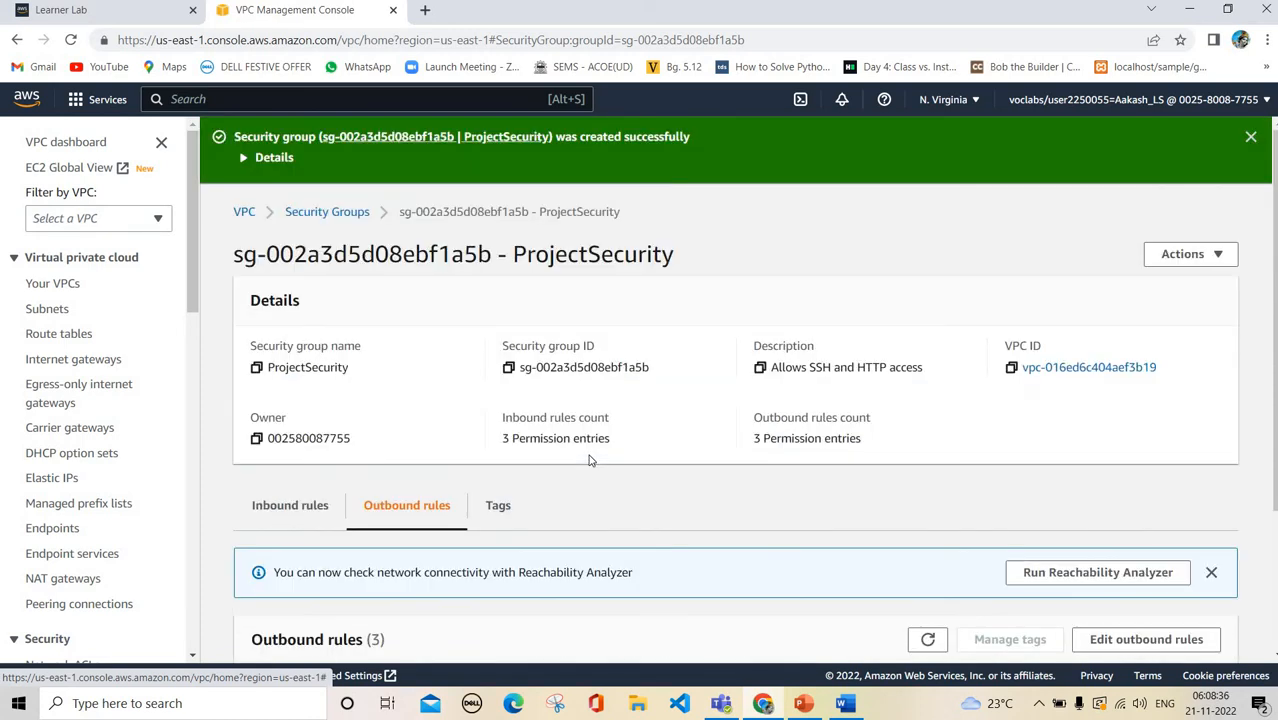
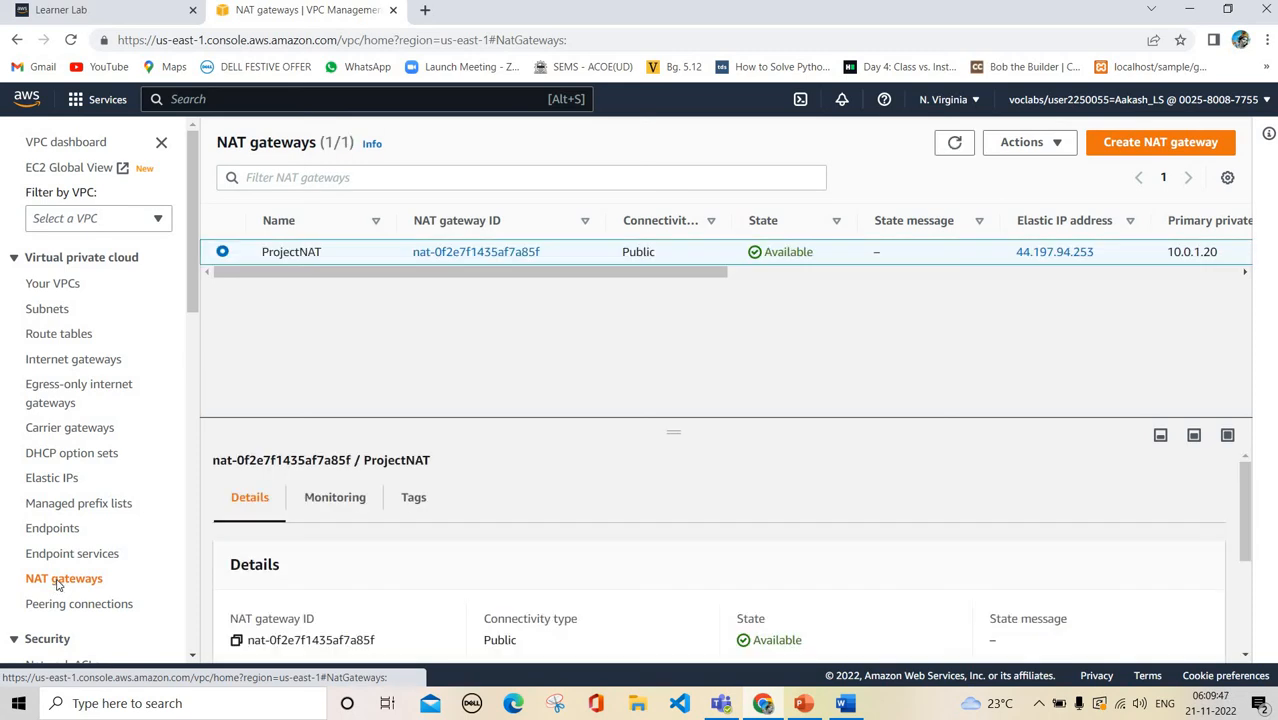
# Scroll down the VPC sidebar to reach the Security section
pyautogui.scroll(-1, 57, 587)
# Look over ProjectNACL and the four security groups, then bring up the Cloud Project Presentation deck
pyautogui.click(62, 593)
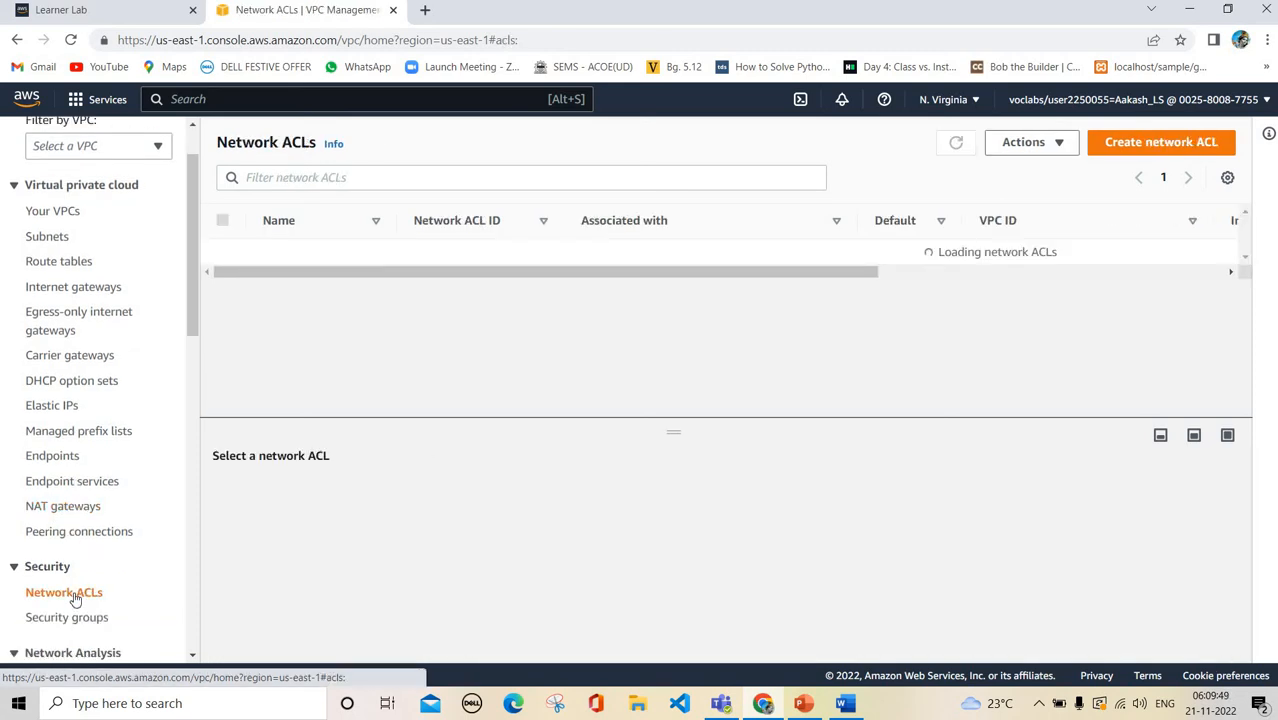
pyautogui.scroll(-1, 86, 534)
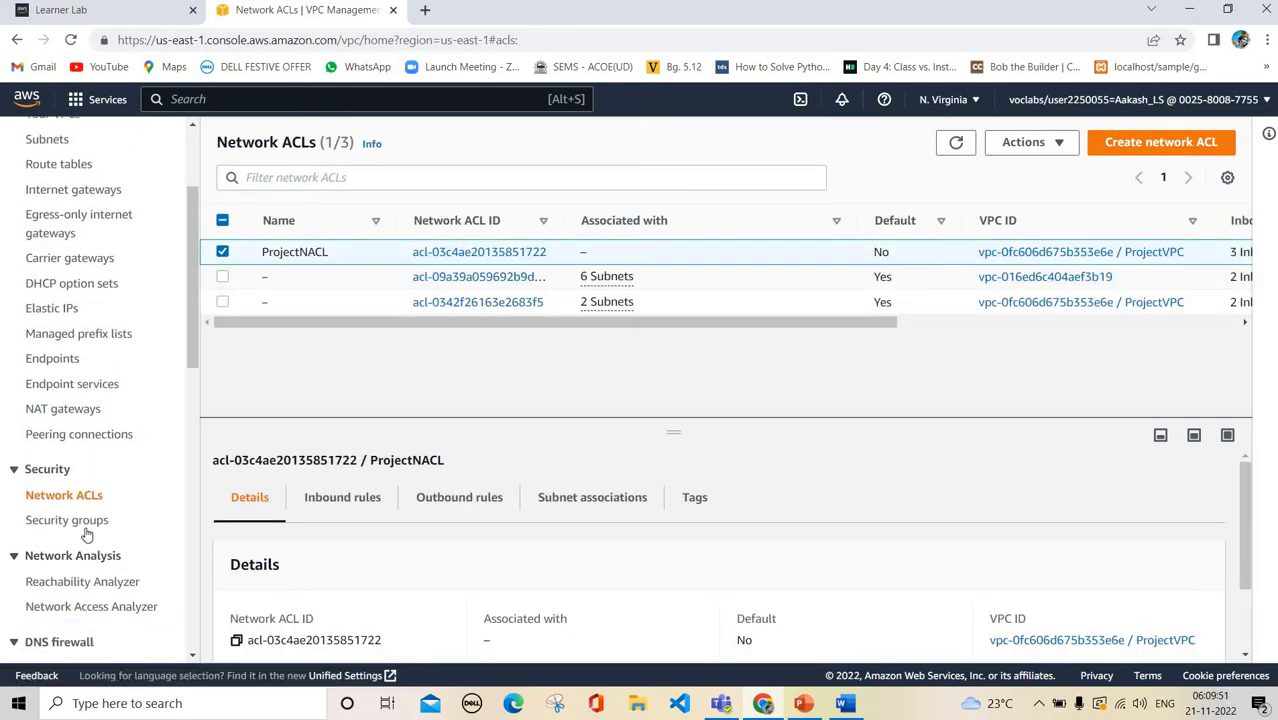
pyautogui.click(86, 530)
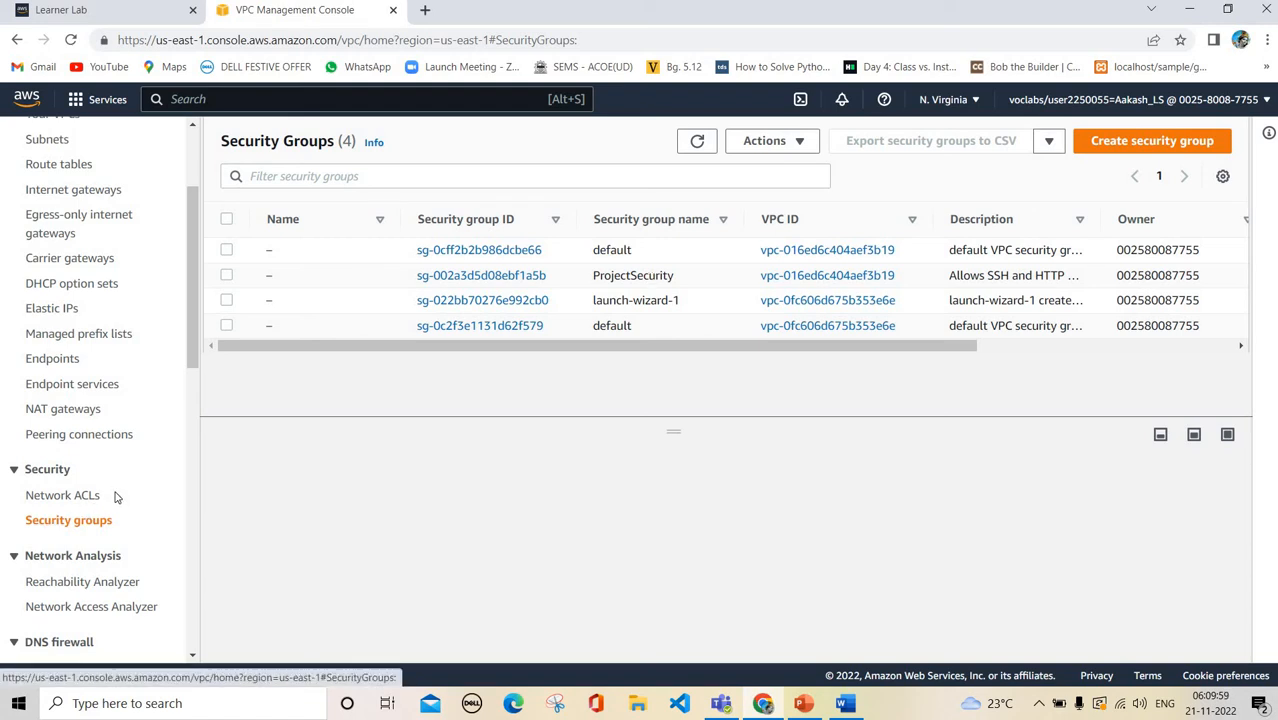
pyautogui.click(803, 706)
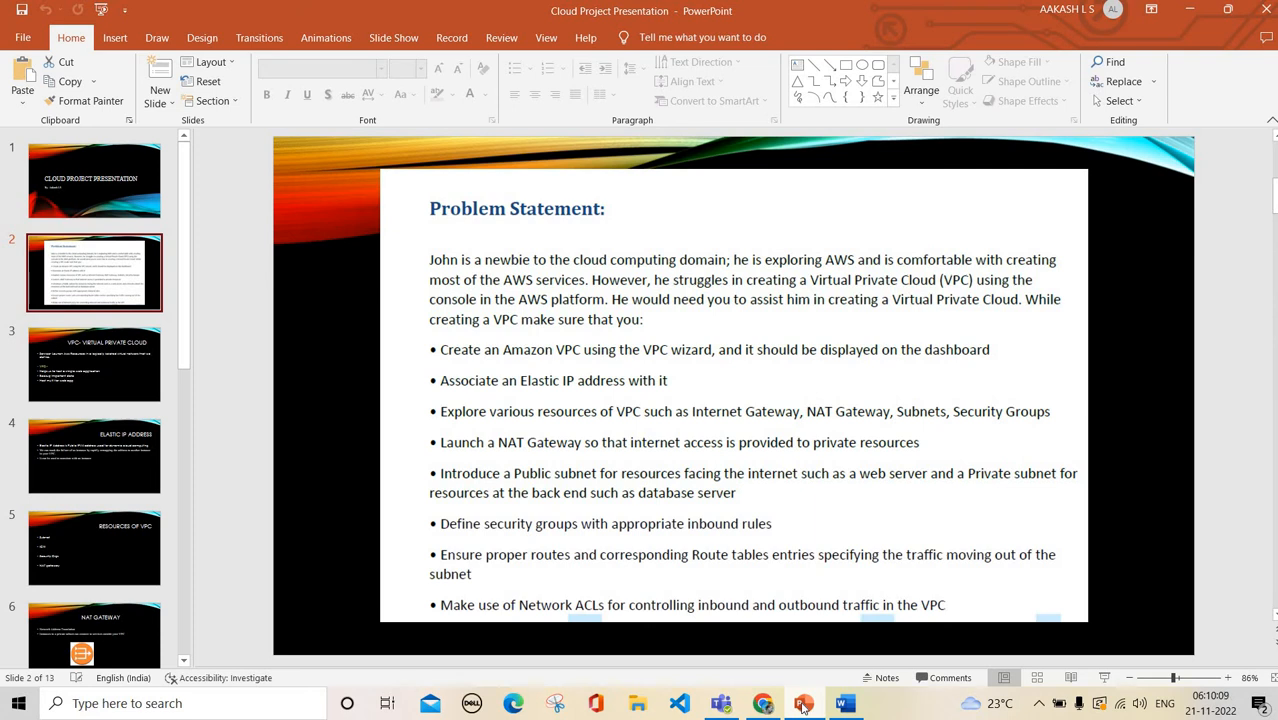
# Minimize PowerPoint to get back to the Security Groups list showing ProjectSecurity
pyautogui.click(803, 706)
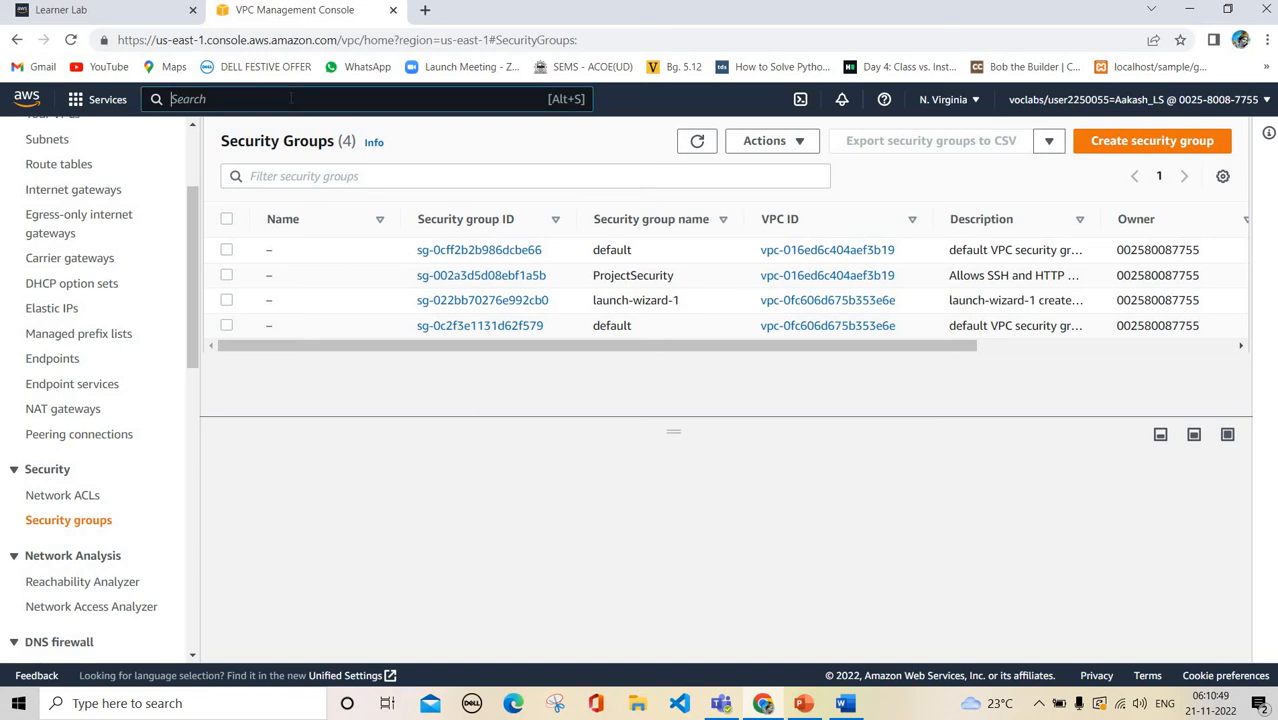
# Search the console for 's3', then page the deck to slide 12 on Amazon S3 and return
pyautogui.click(290, 98)
pyautogui.write('s3')
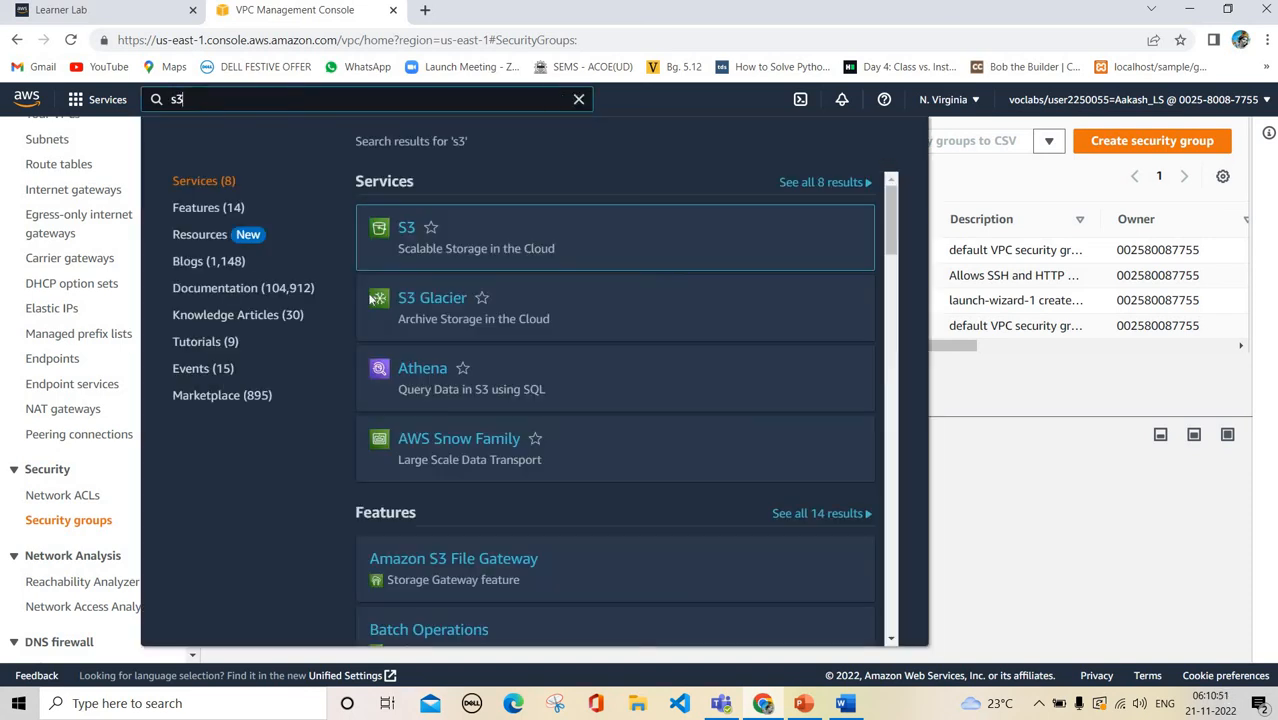
pyautogui.click(803, 703)
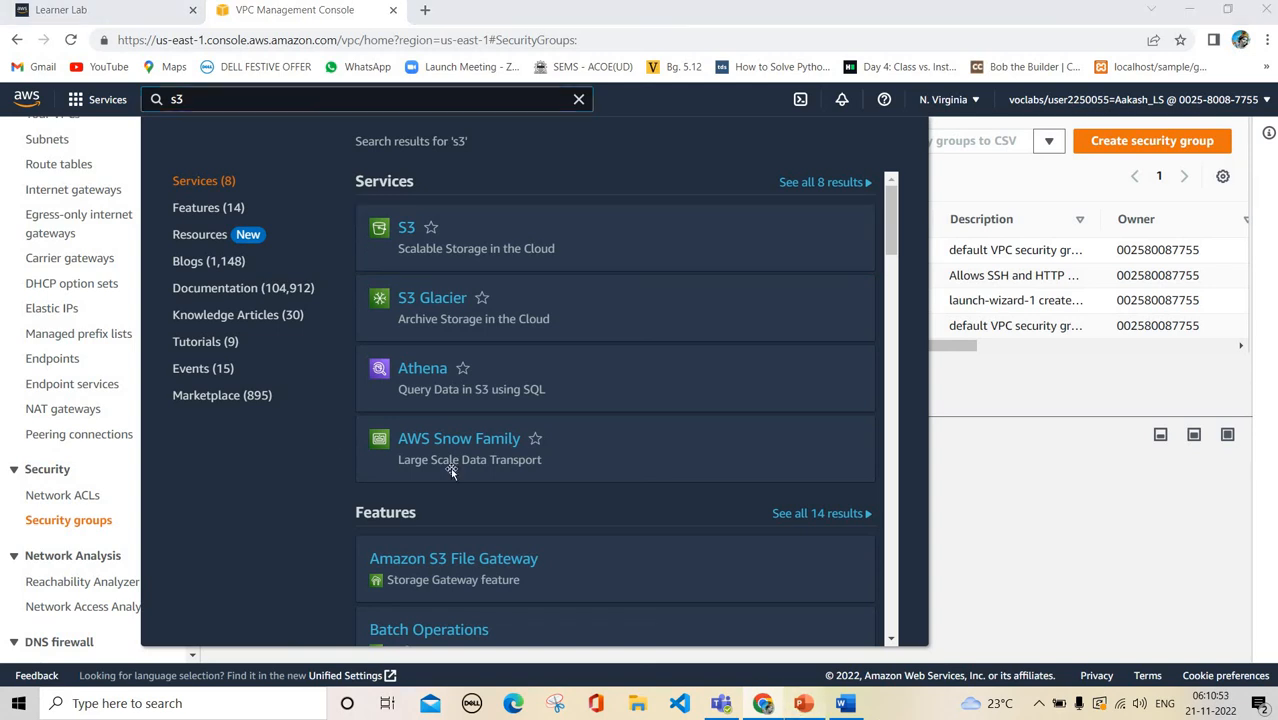
pyautogui.click(112, 392)
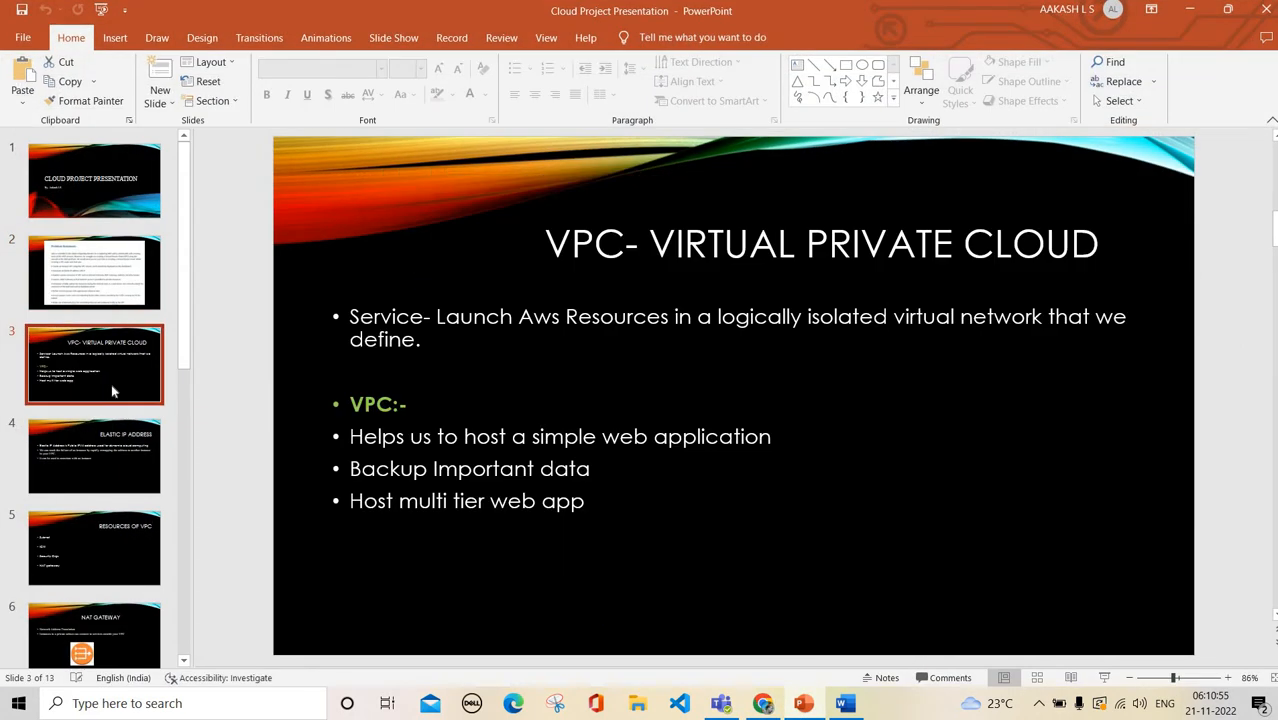
pyautogui.press('Down')
pyautogui.press('Down')
pyautogui.press('Down')
pyautogui.press('Down')
pyautogui.press('Down')
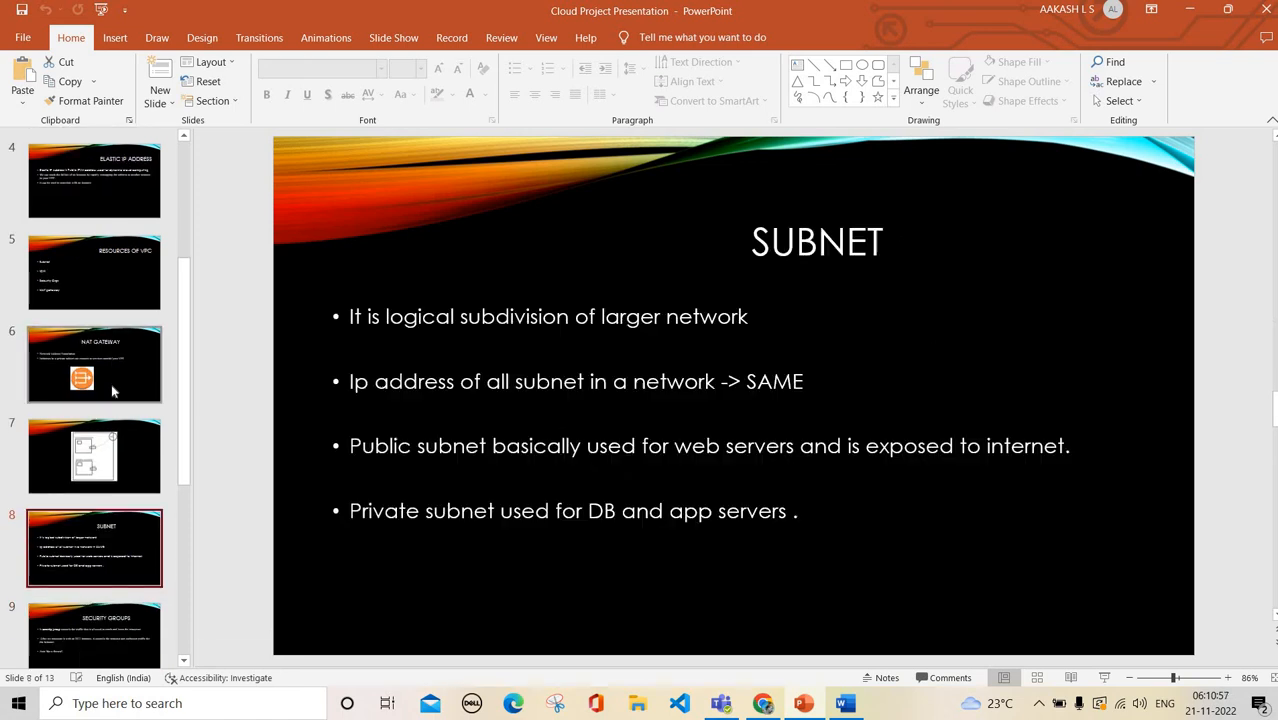
pyautogui.press('Up')
pyautogui.press('Down')
pyautogui.press('Down')
pyautogui.press('Down')
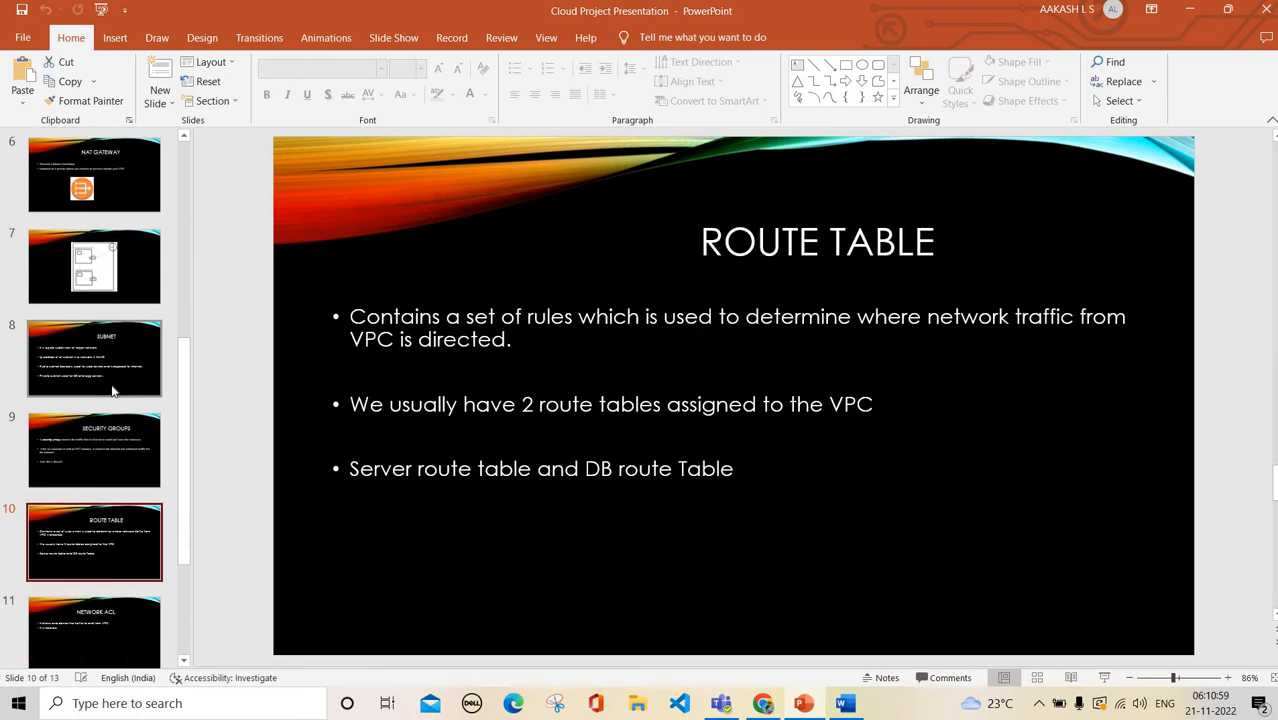
pyautogui.press('Down')
pyautogui.press('Down')
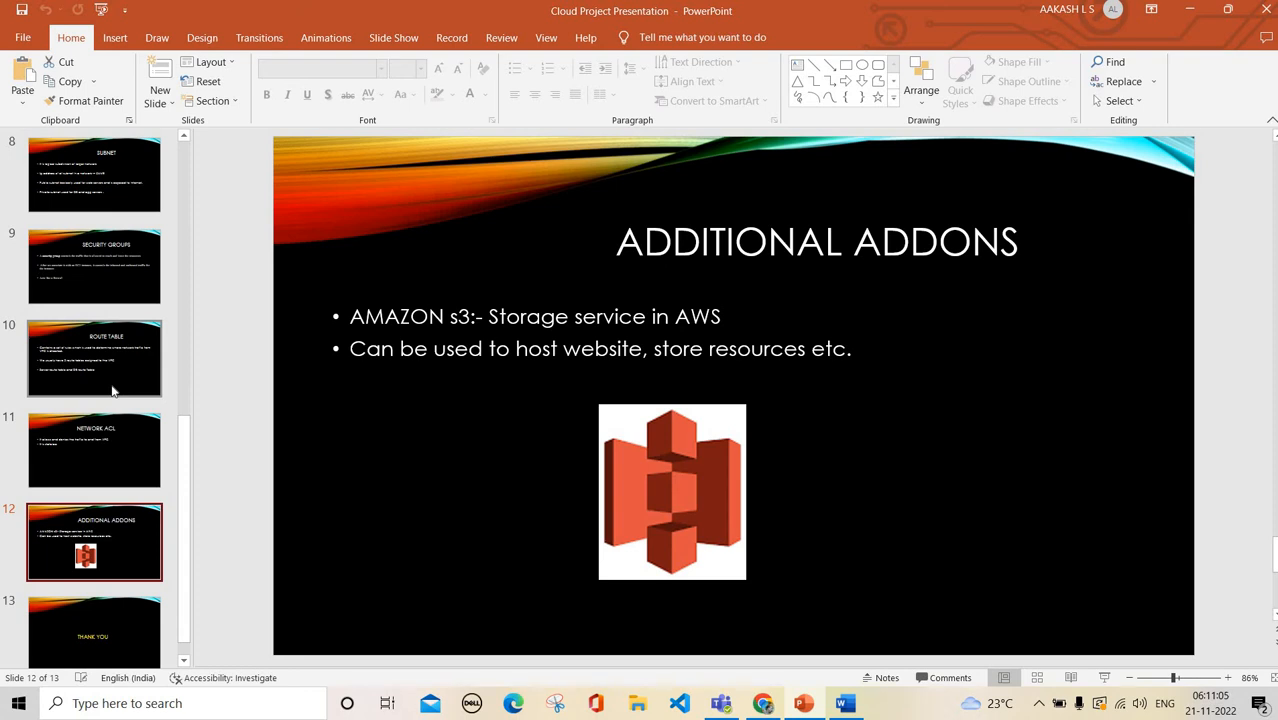
pyautogui.click(762, 704)
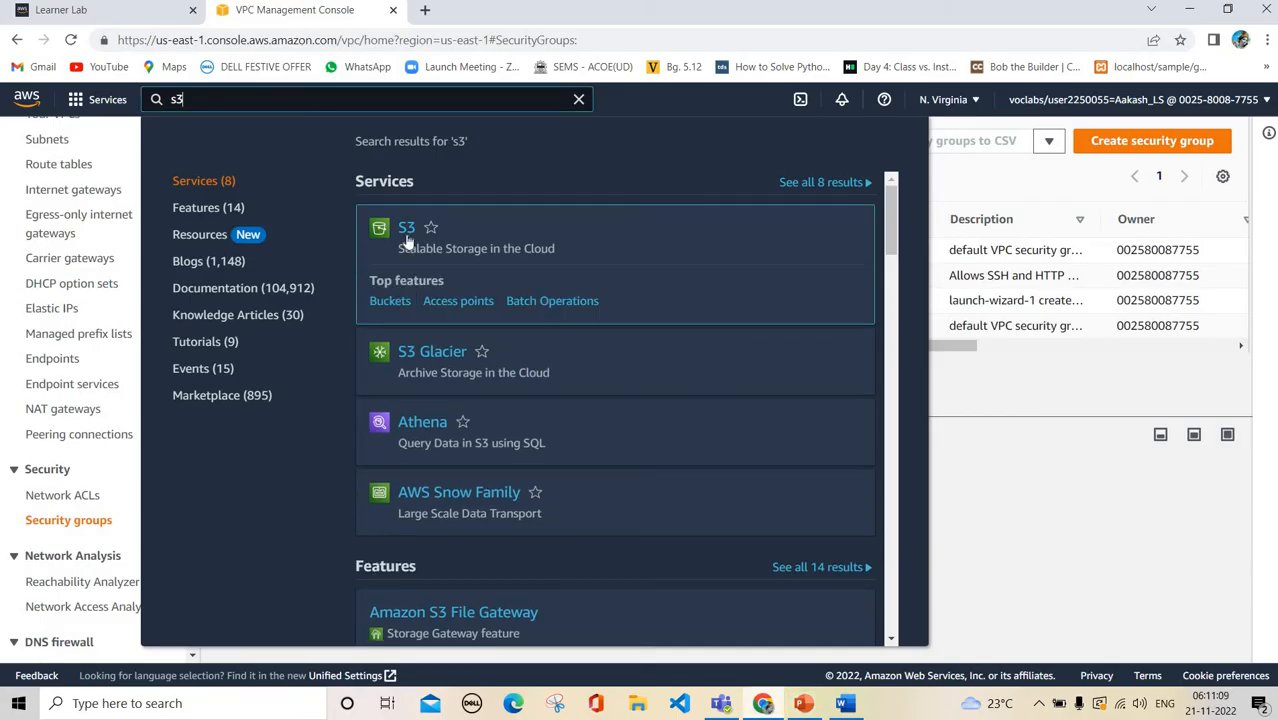
# Start a new bucket in the S3 console and type its name in mixed case
pyautogui.click(406, 230)
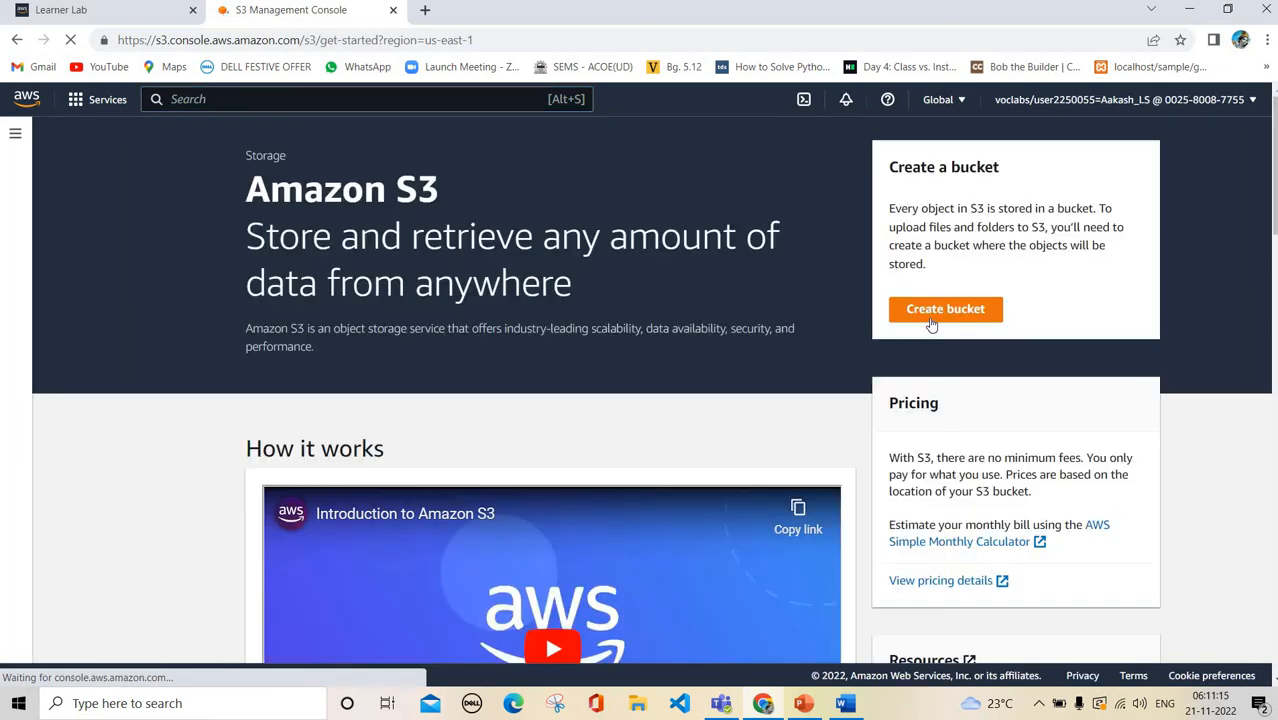
pyautogui.click(930, 312)
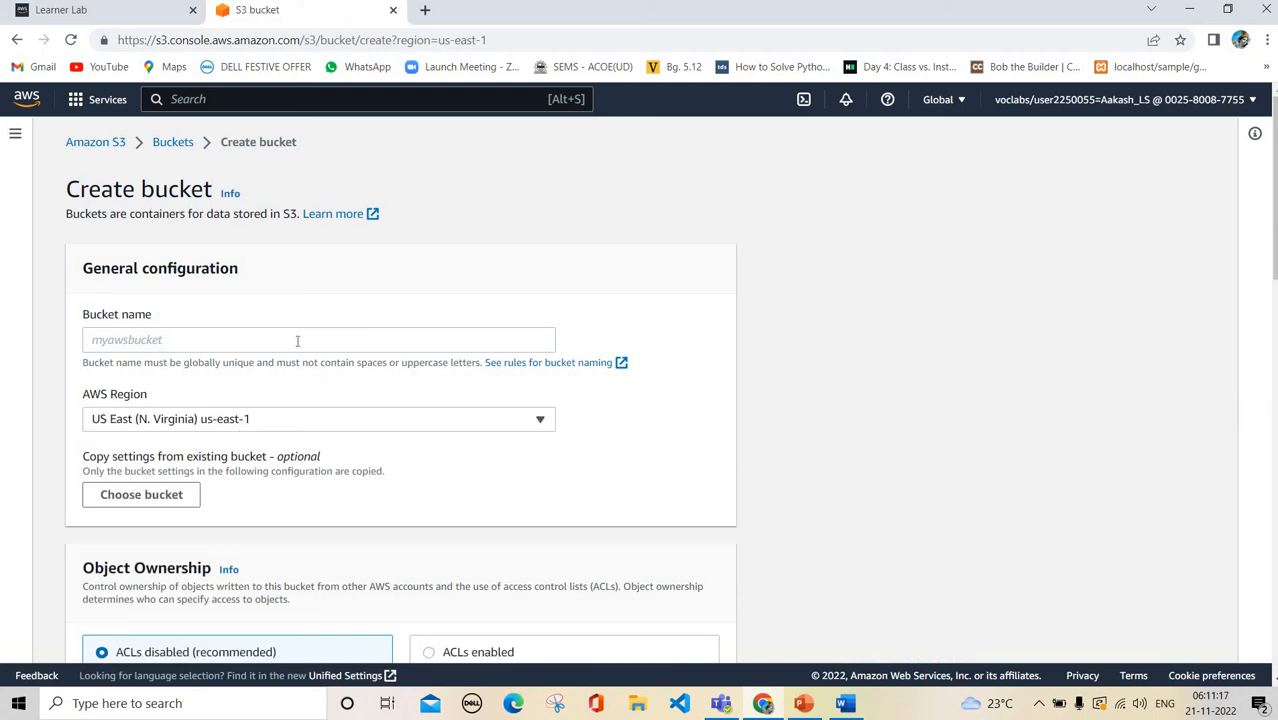
pyautogui.click(297, 341)
pyautogui.write('Pr')
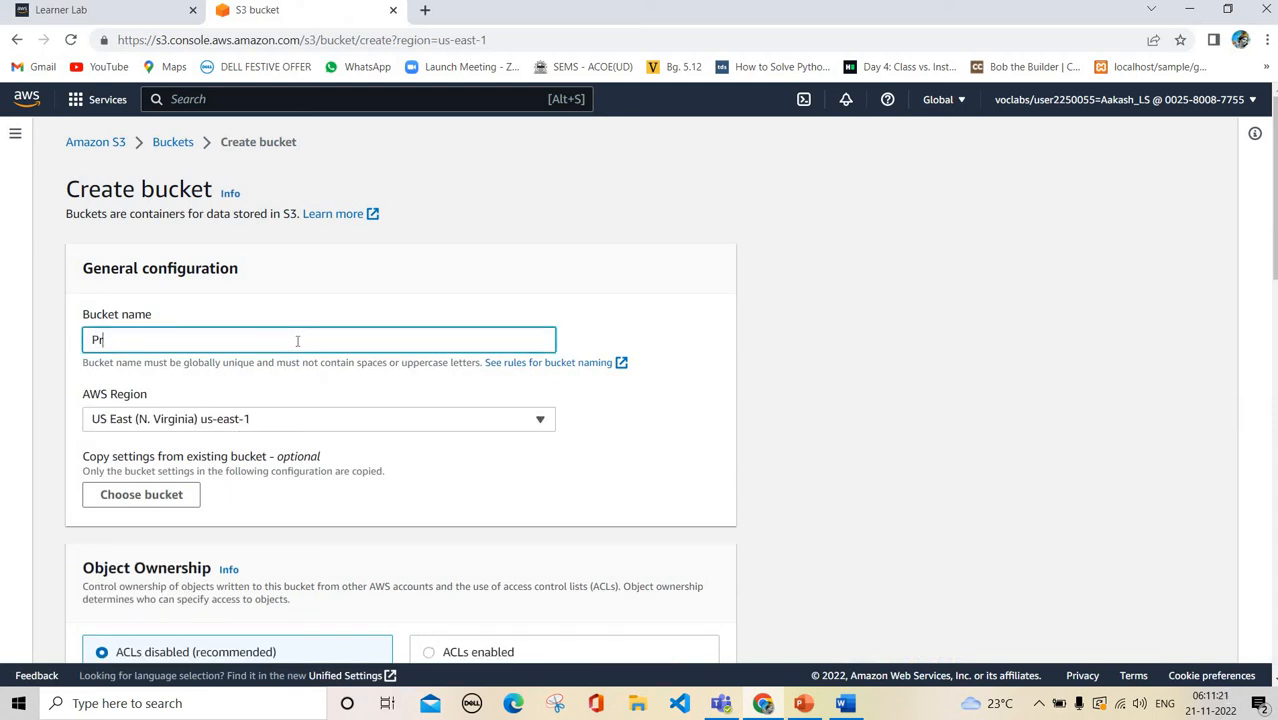
pyautogui.write('ojojectOnlineshopping')
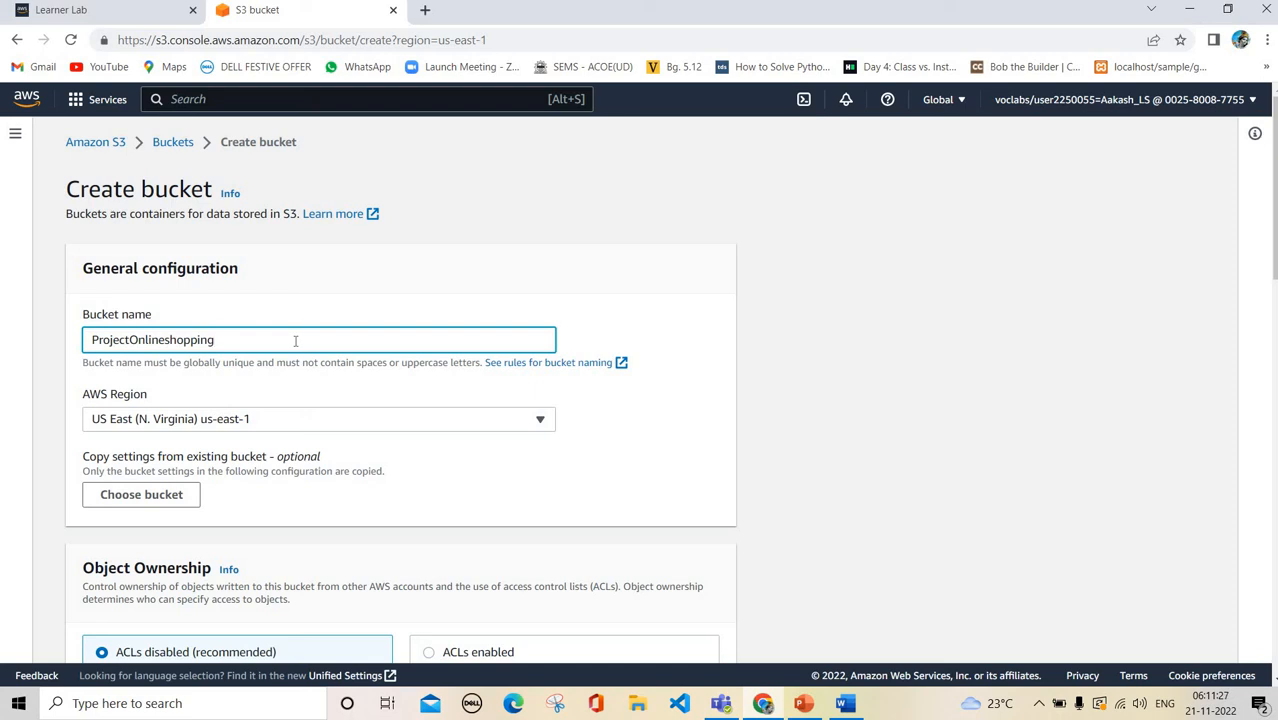
pyautogui.click(169, 339)
pyautogui.press('BackSpace')
pyautogui.write('S')
# Turn off Block all public access and attempt to create the bucket
pyautogui.scroll(-1, 165, 400)
pyautogui.scroll(-4, 338, 350)
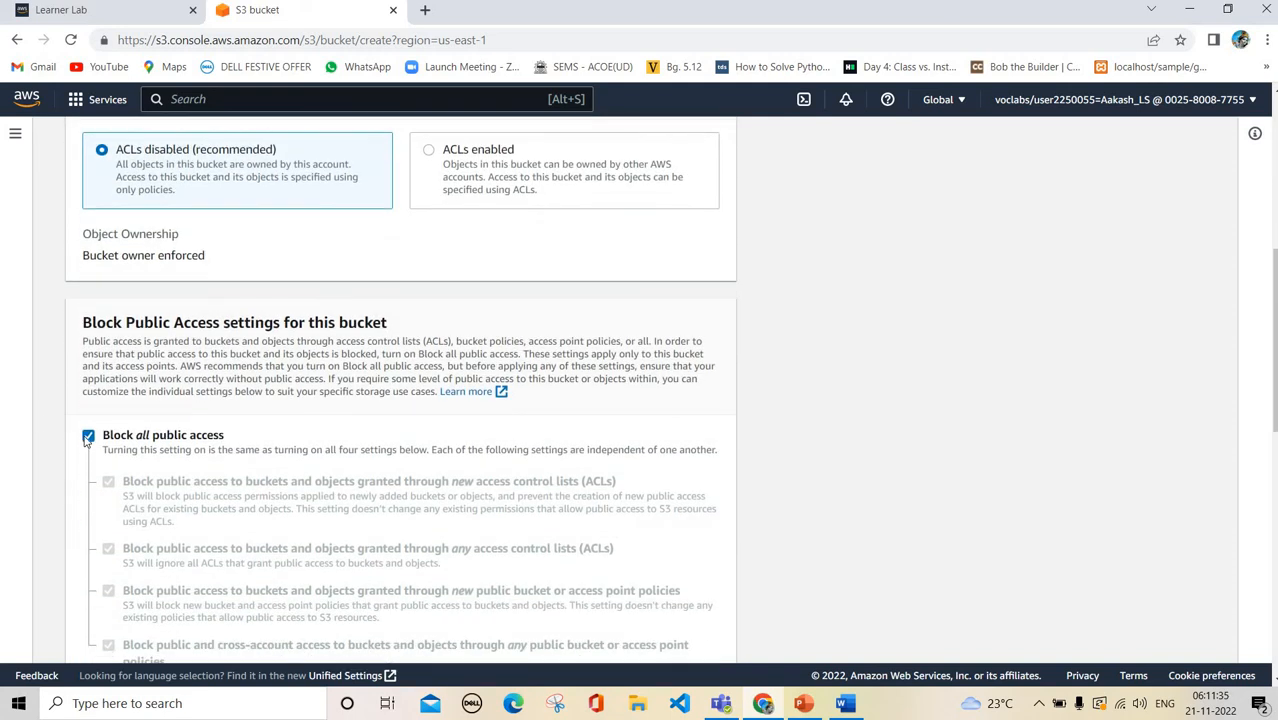
pyautogui.click(88, 437)
pyautogui.scroll(-4, 555, 443)
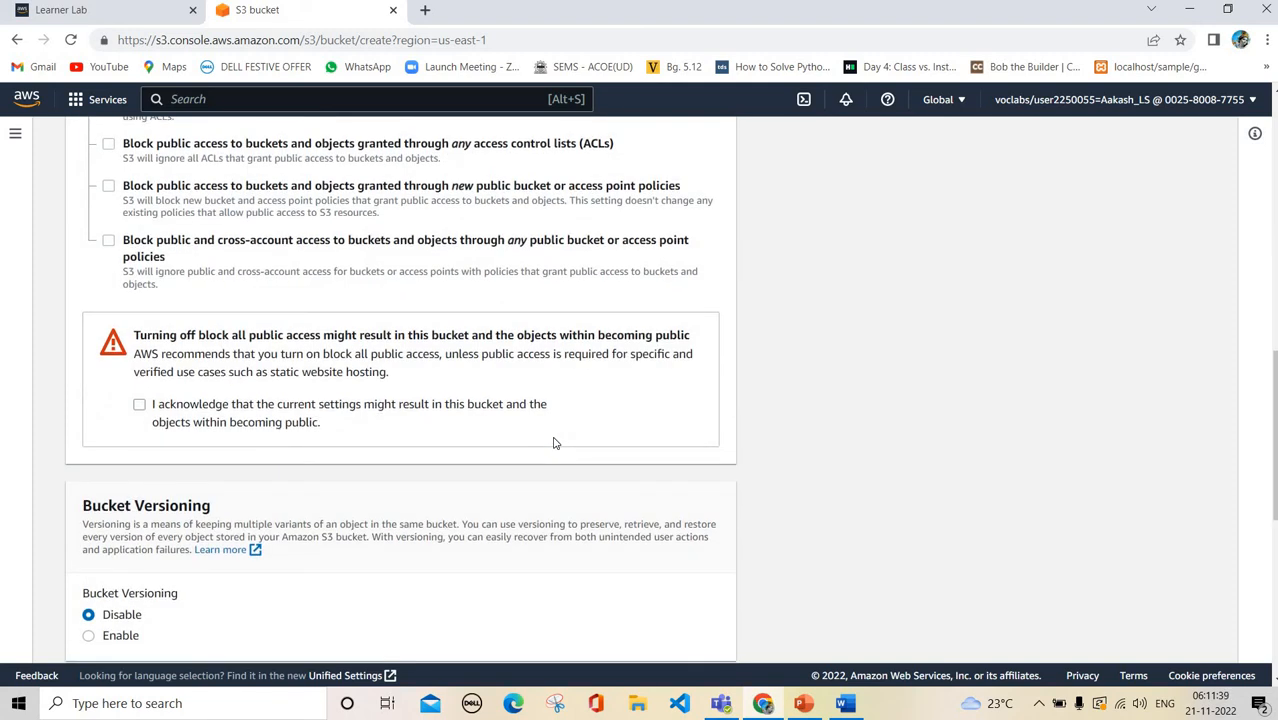
pyautogui.scroll(-3, 555, 443)
pyautogui.scroll(-3, 650, 600)
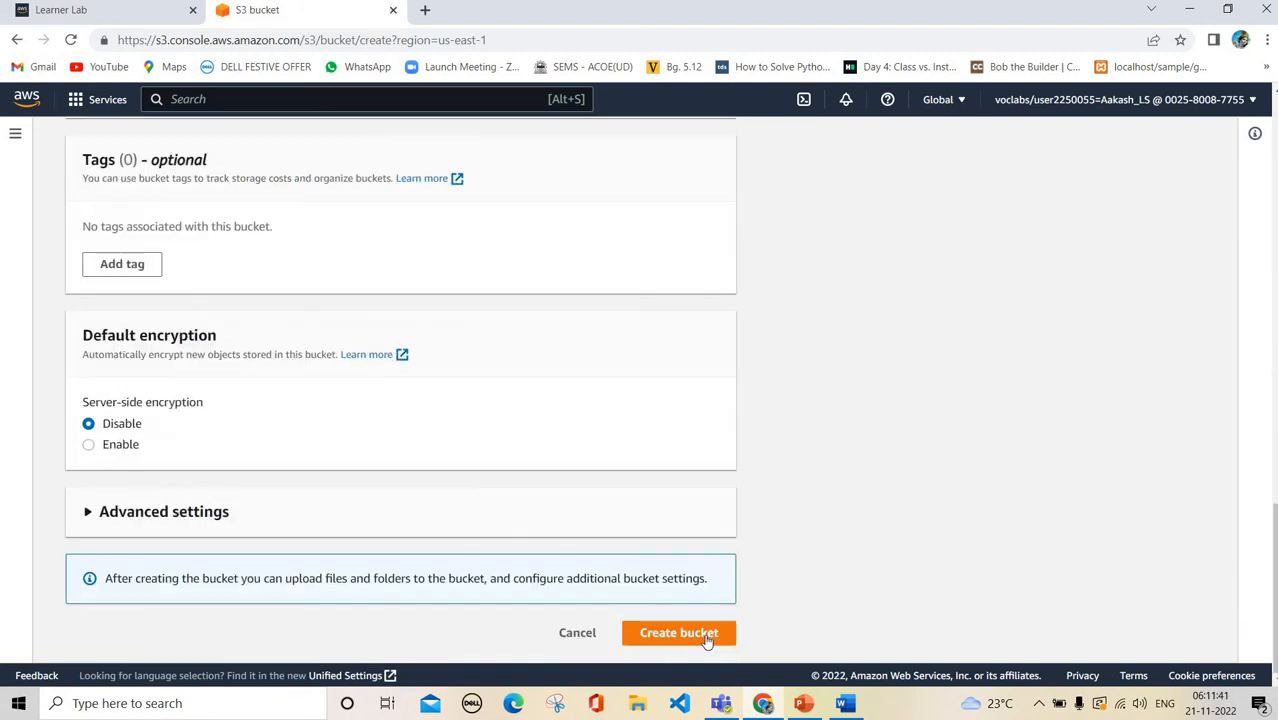
pyautogui.click(706, 641)
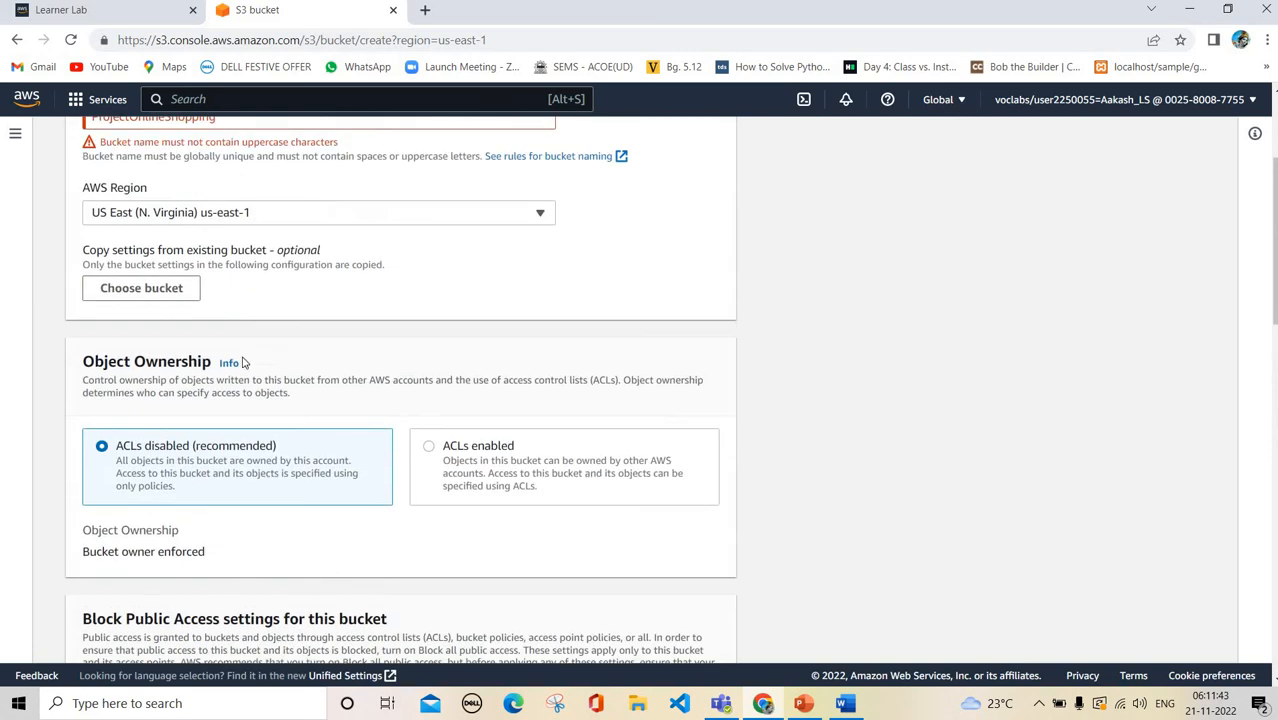
# Correct the bucket name to all-lowercase projectonlineshopping
pyautogui.scroll(1, 225, 207)
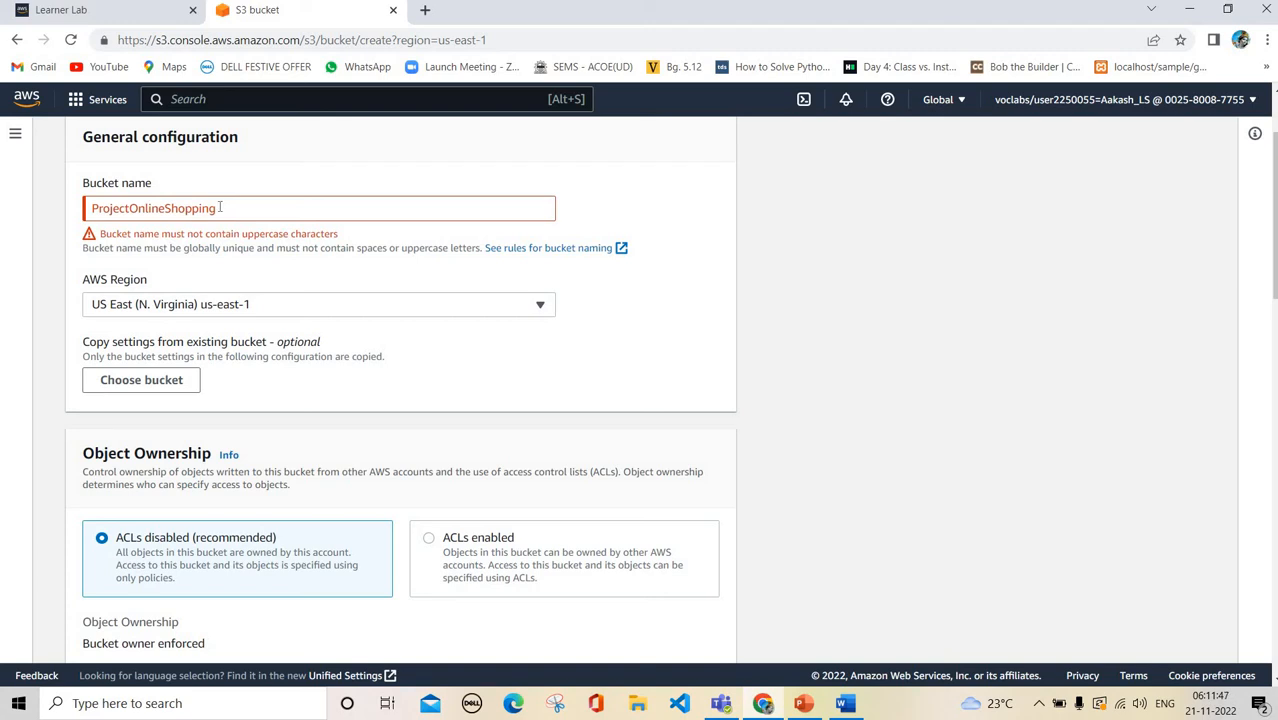
pyautogui.click(97, 207)
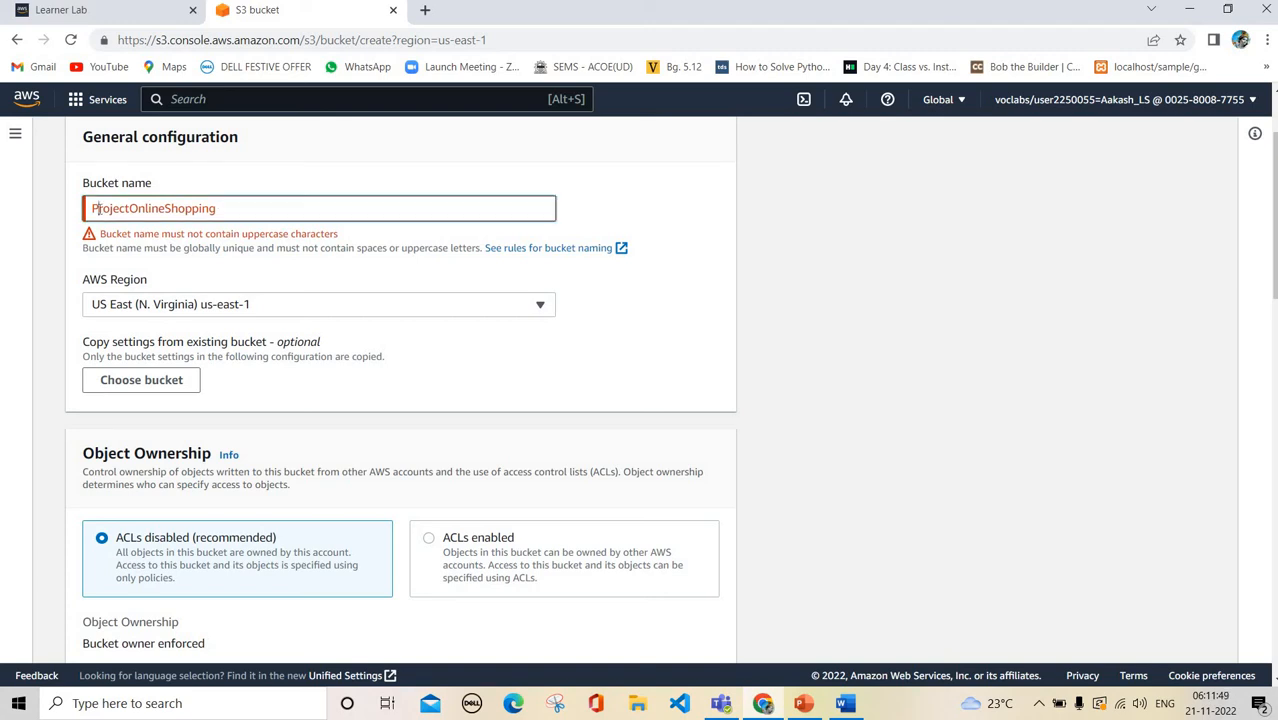
pyautogui.press('BackSpace')
pyautogui.write('p')
pyautogui.press('Right')
pyautogui.press('Right')
pyautogui.press('Right')
pyautogui.press('Right')
pyautogui.press('Right')
pyautogui.press('Right')
pyautogui.press('Right')
pyautogui.press('BackSpace')
pyautogui.write('o')
pyautogui.press('BackSpace')
pyautogui.write('s')
# Acknowledge that objects may become public and create the bucket
pyautogui.scroll(-10, 683, 644)
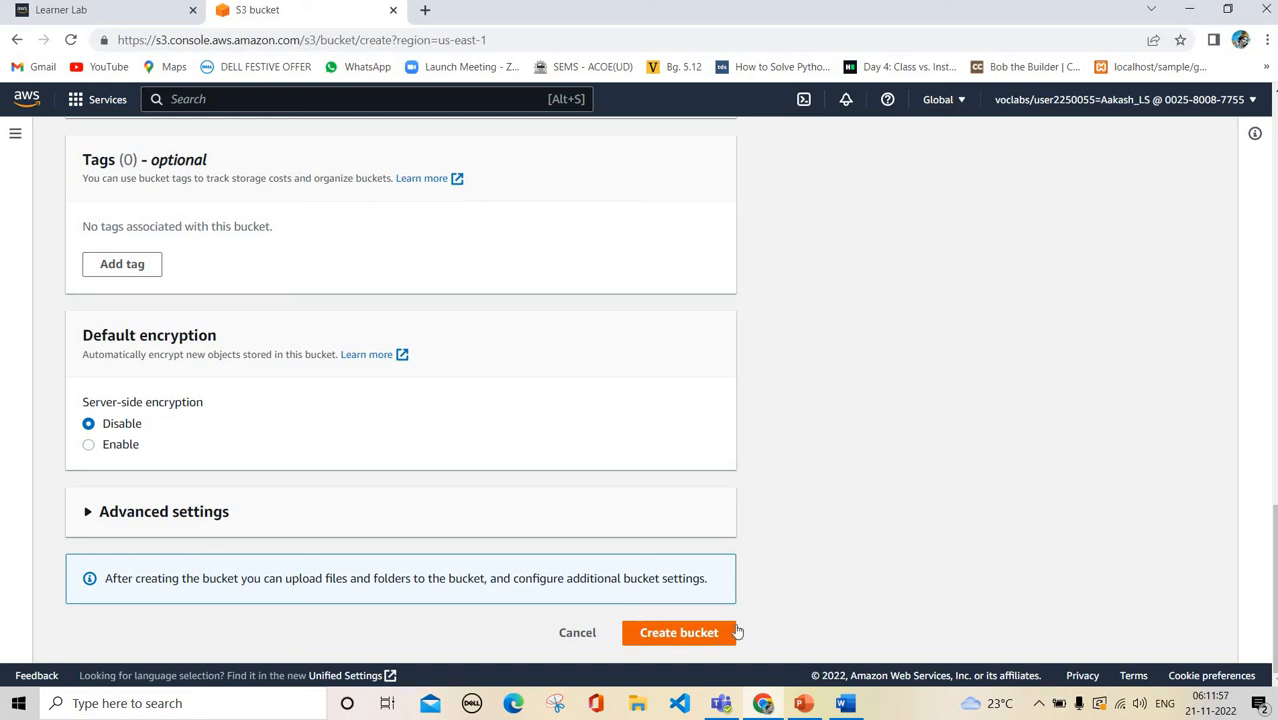
pyautogui.click(726, 636)
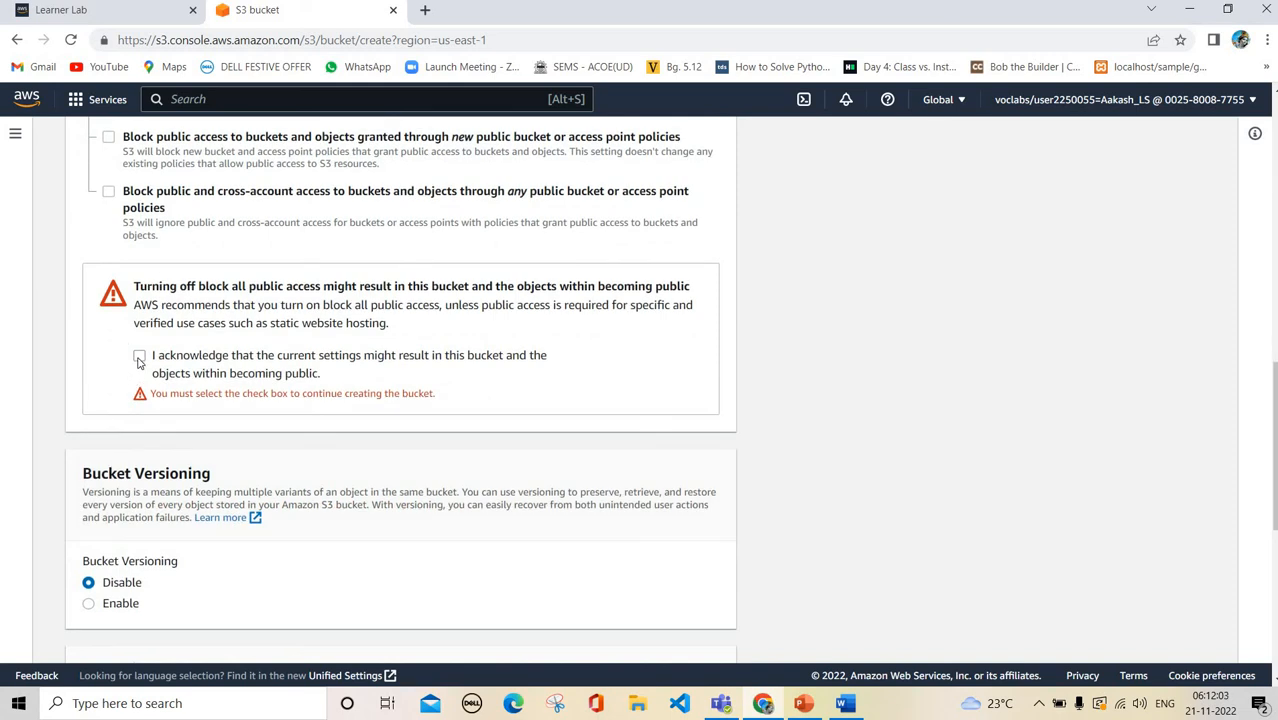
pyautogui.click(208, 375)
pyautogui.scroll(-5, 703, 613)
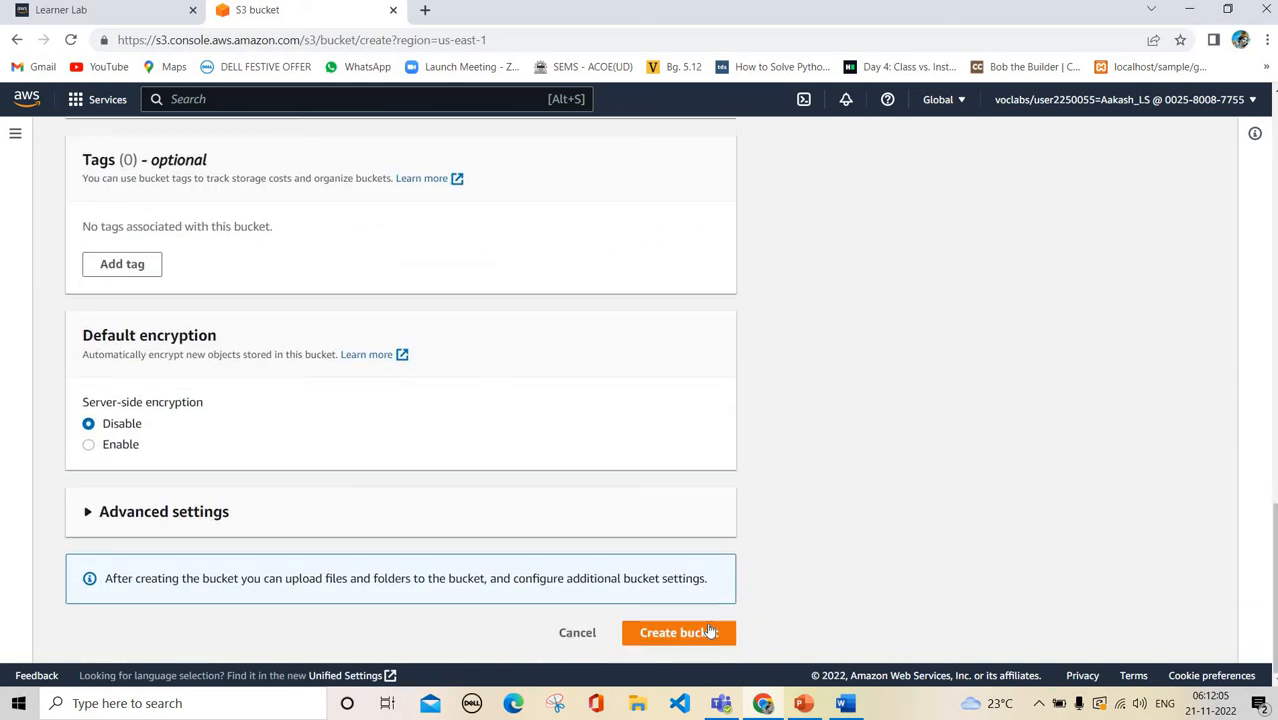
pyautogui.click(706, 631)
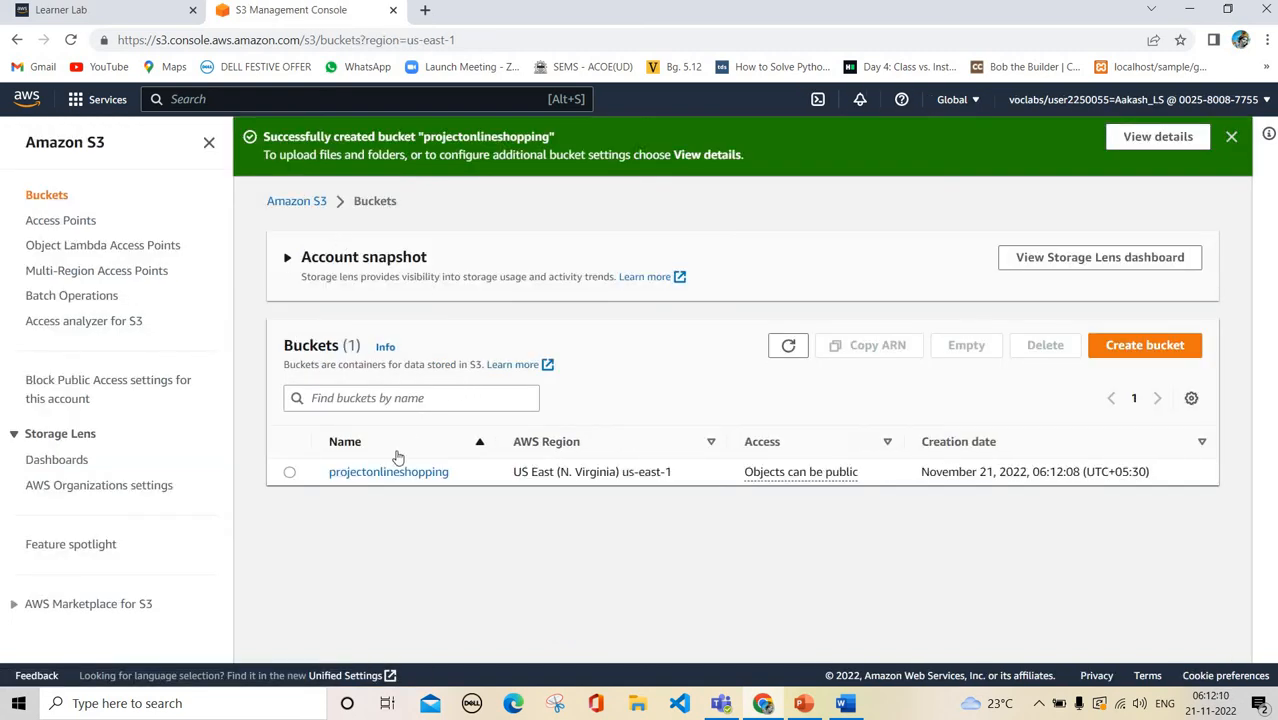
# Open projectonlineshopping's Properties and edit its Static website hosting settings
pyautogui.click(289, 472)
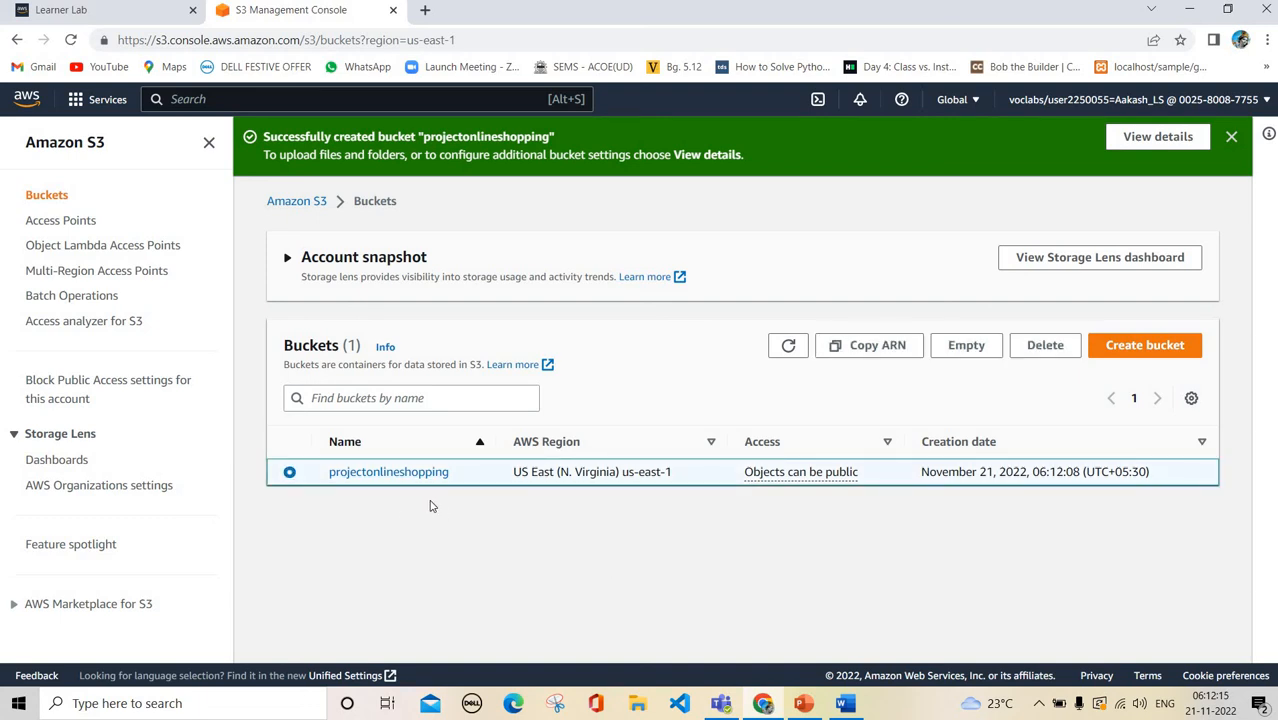
pyautogui.click(390, 472)
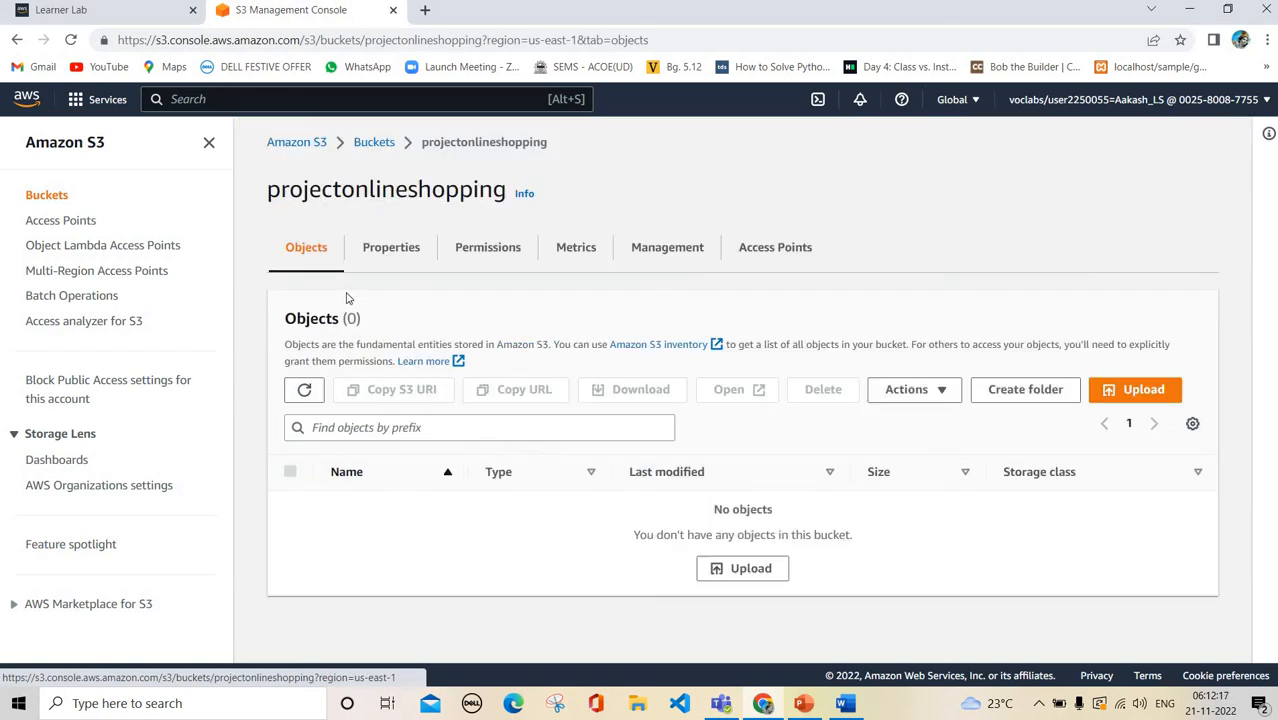
pyautogui.click(396, 253)
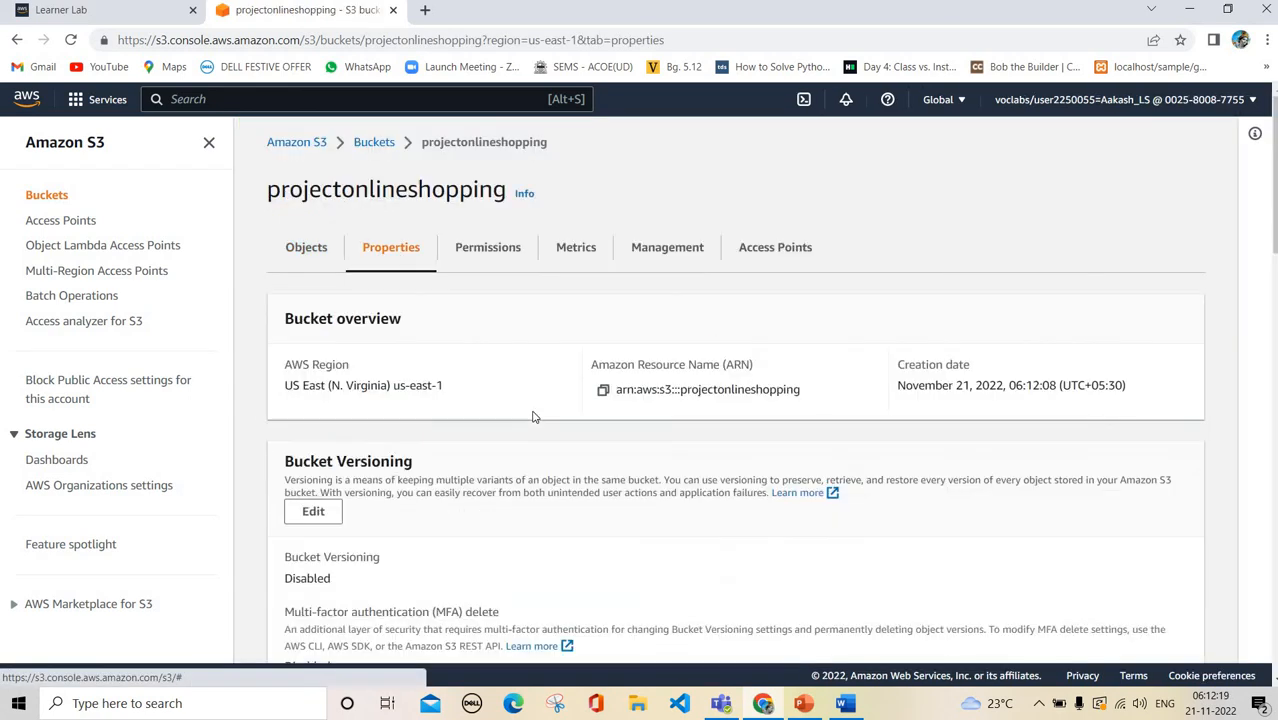
pyautogui.scroll(-20, 600, 480)
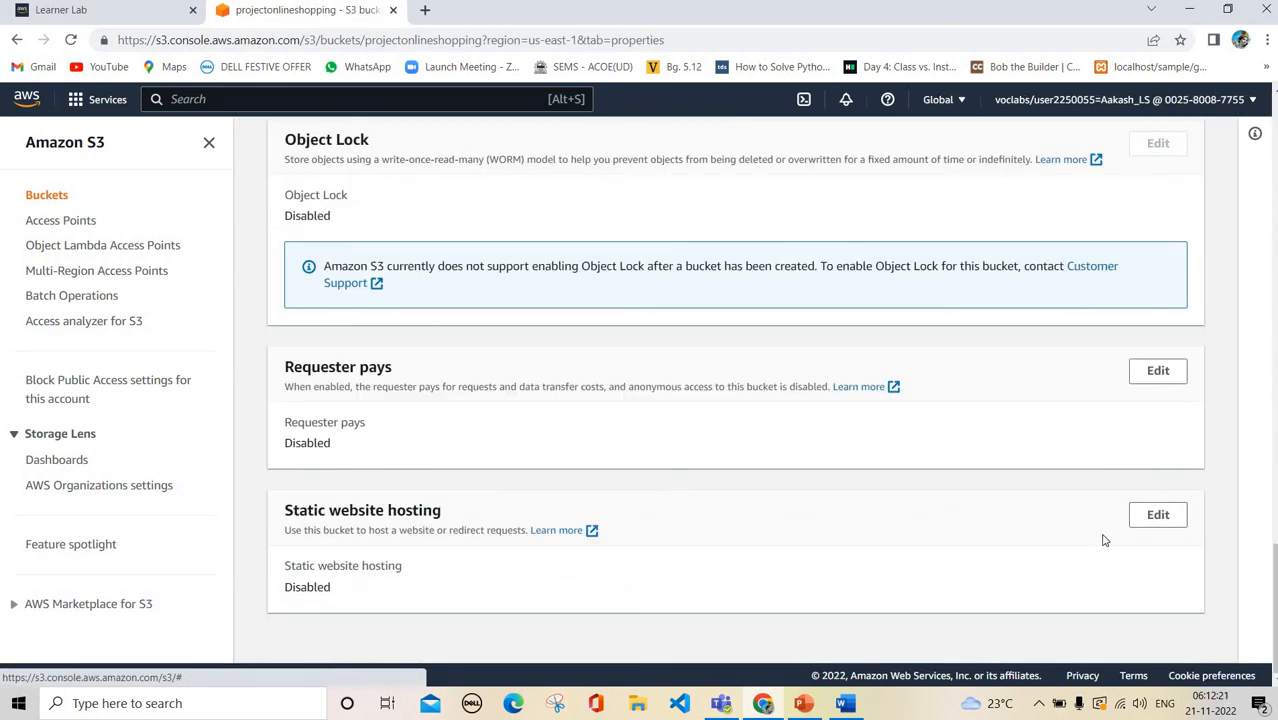
pyautogui.click(1157, 516)
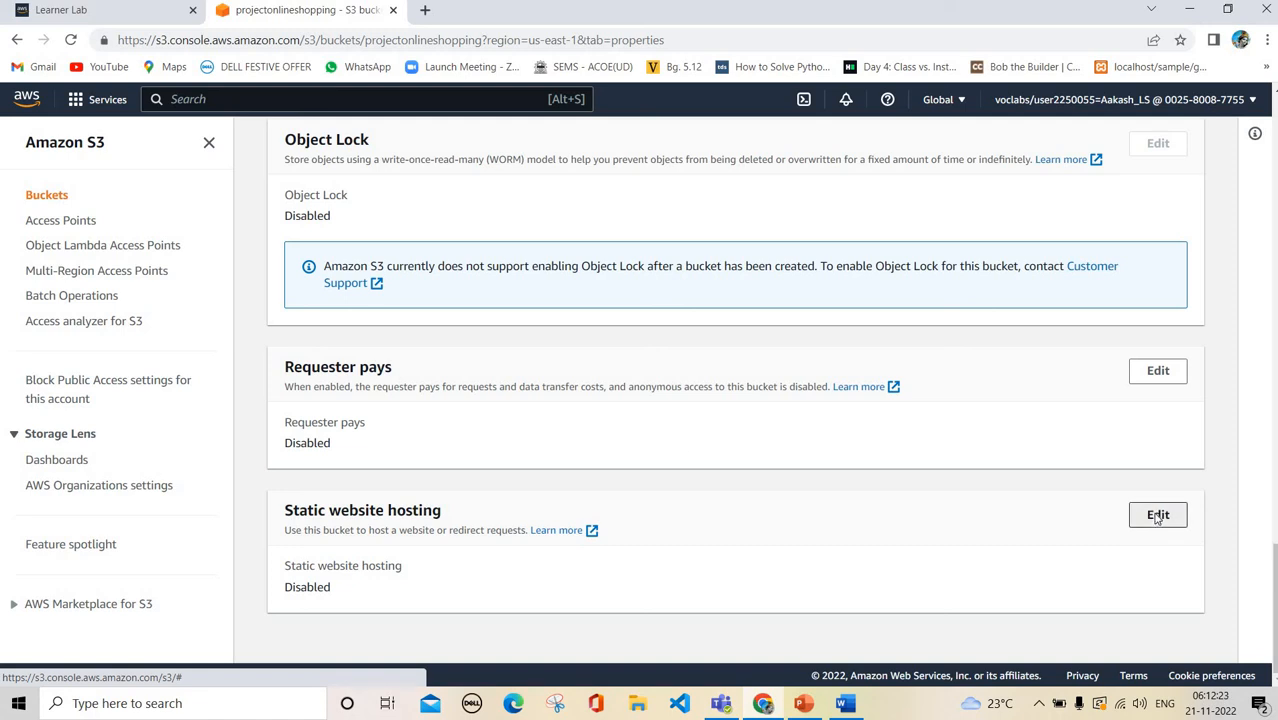
# Enable static website hosting and enter java11.html as the index document
pyautogui.click(315, 362)
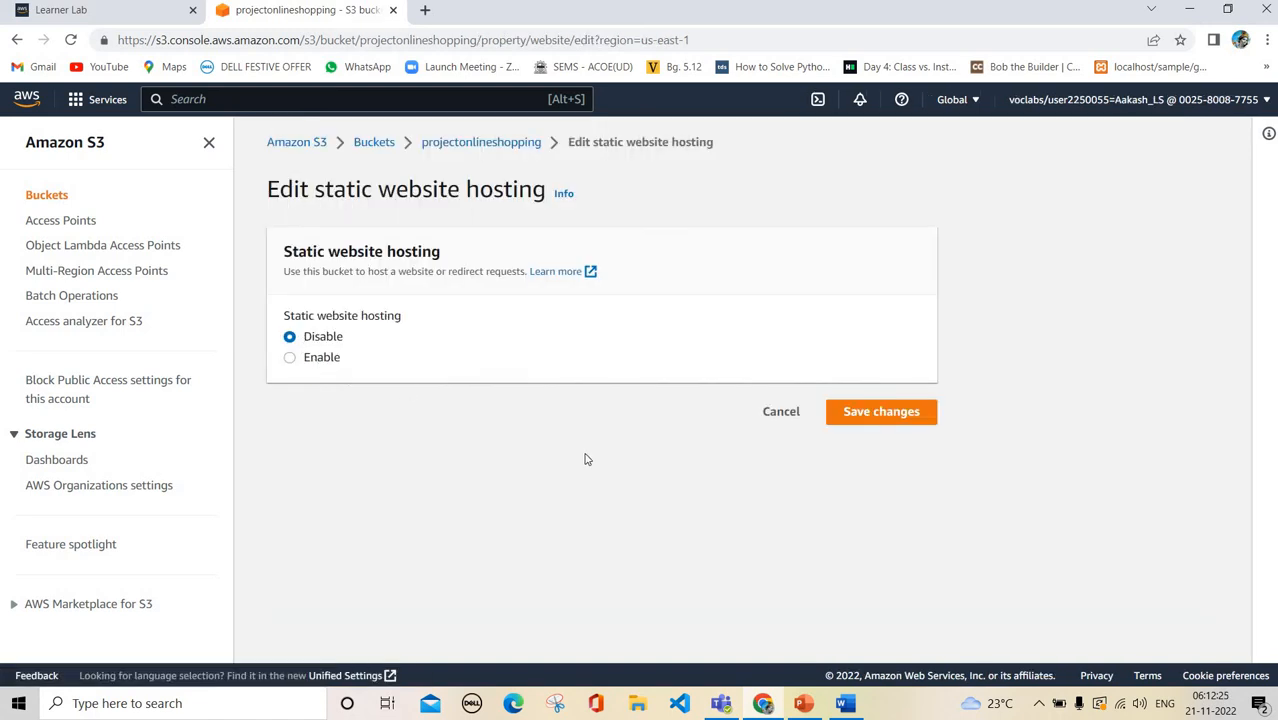
pyautogui.scroll(-5, 630, 493)
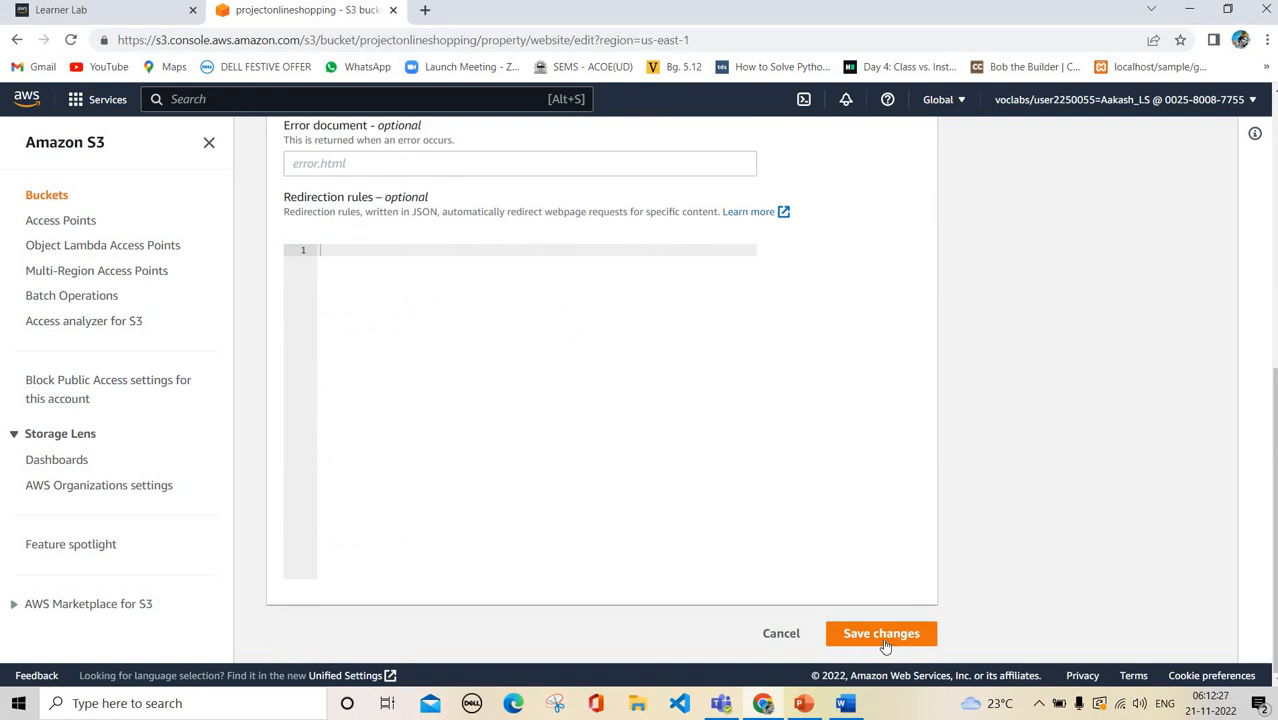
pyautogui.click(881, 634)
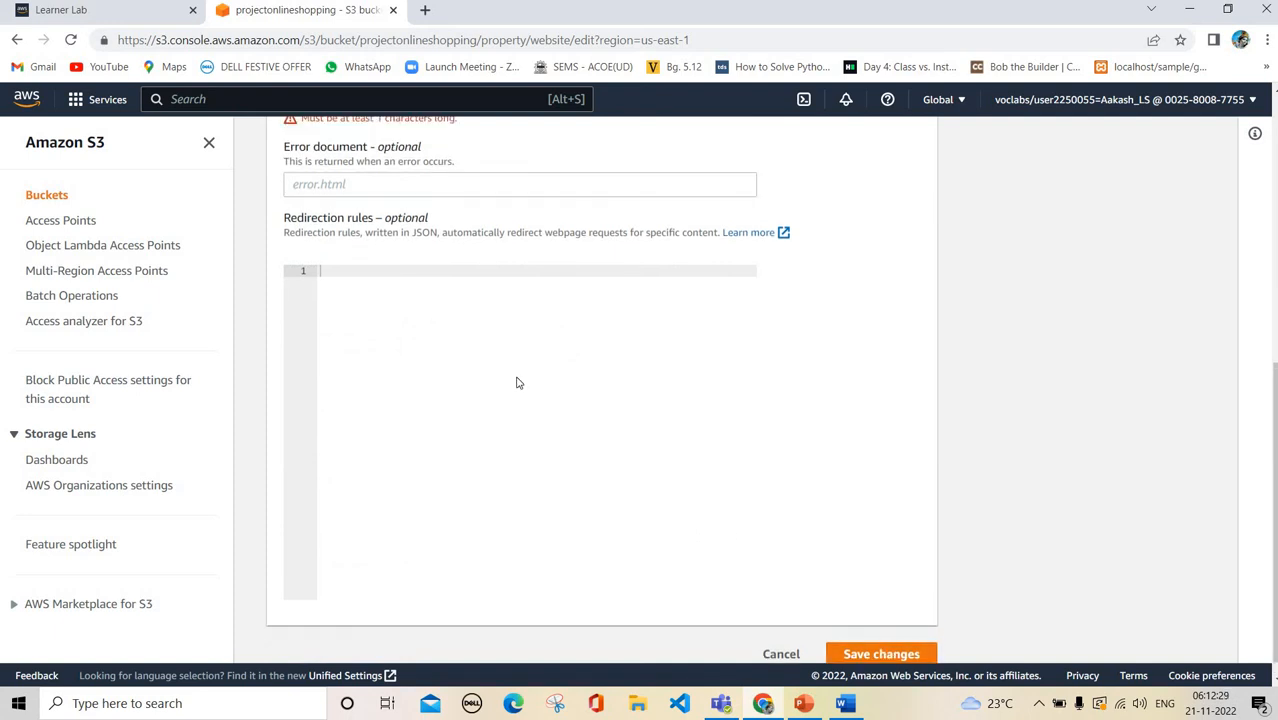
pyautogui.click(381, 237)
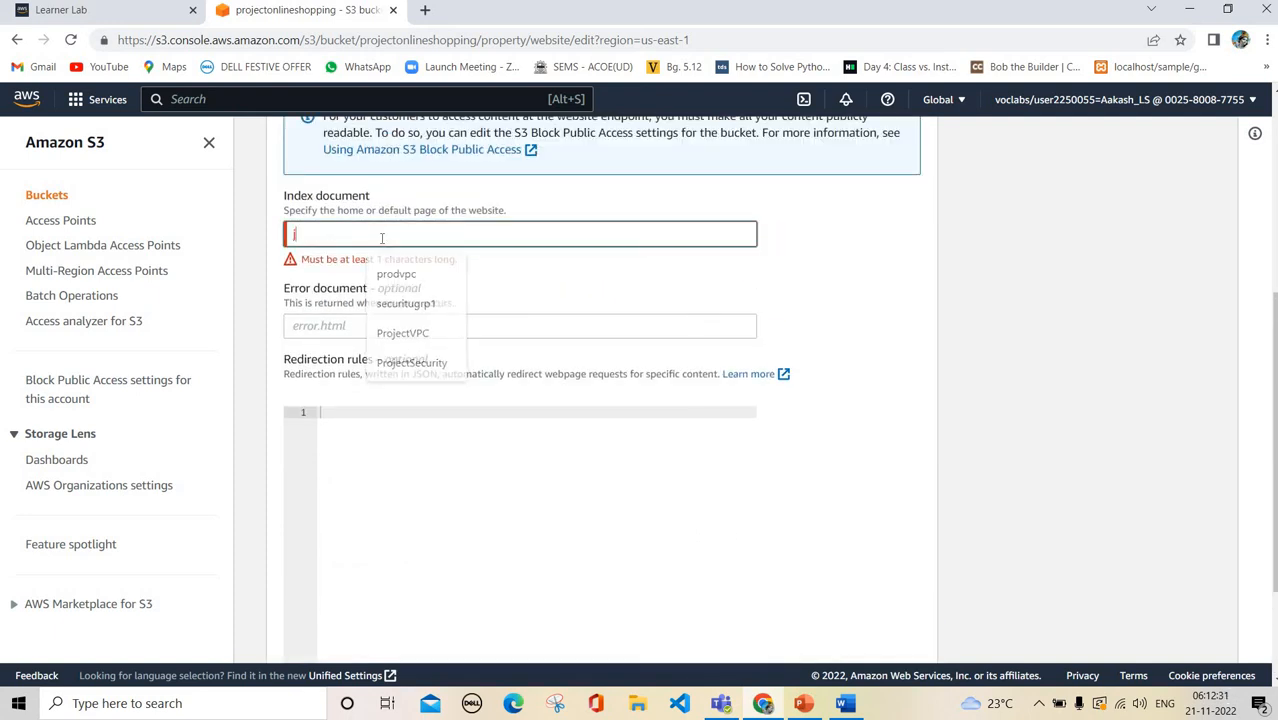
pyautogui.write('java11.html')
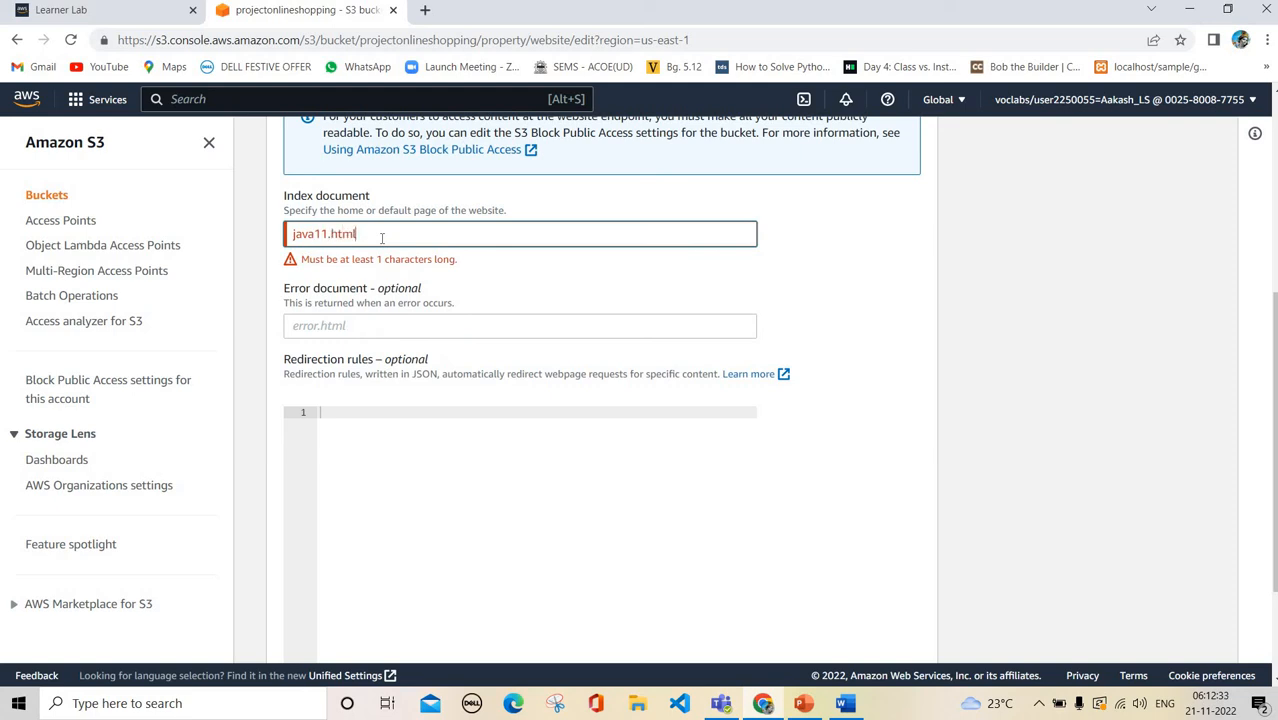
pyautogui.scroll(-3, 745, 567)
# Save the hosting settings, then open the Permissions tab's bucket policy editor
pyautogui.click(874, 634)
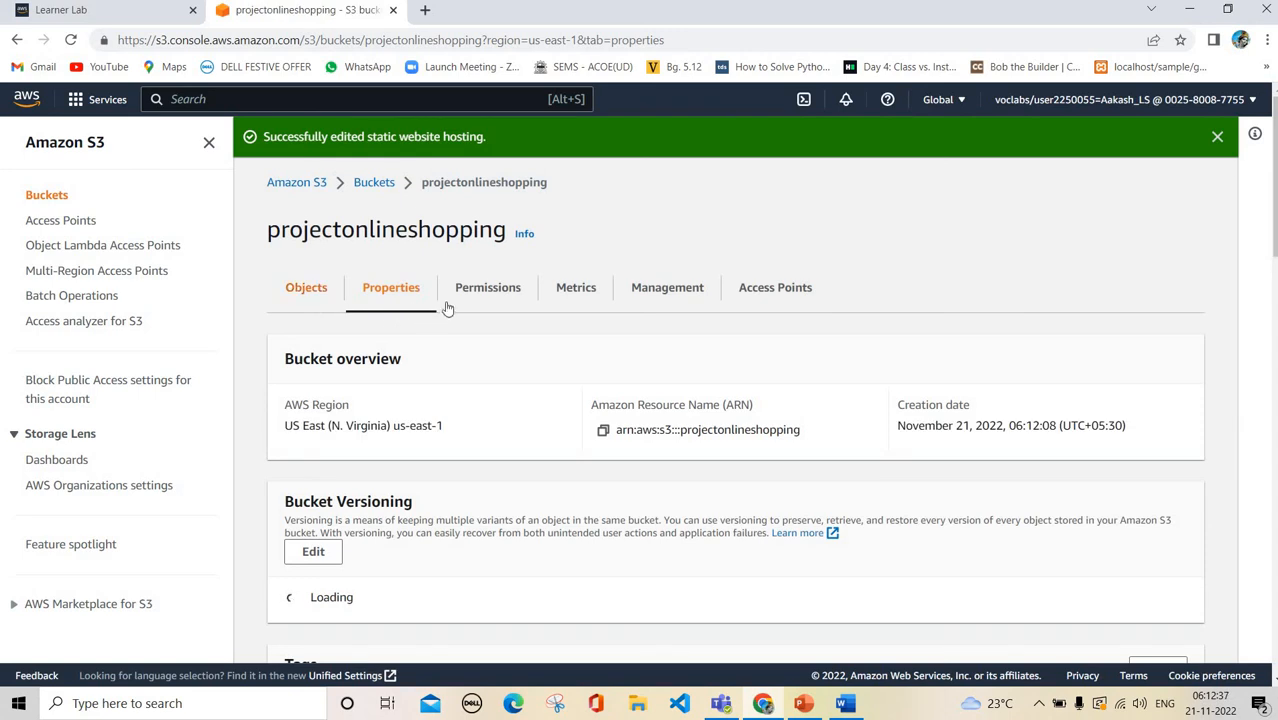
pyautogui.click(505, 288)
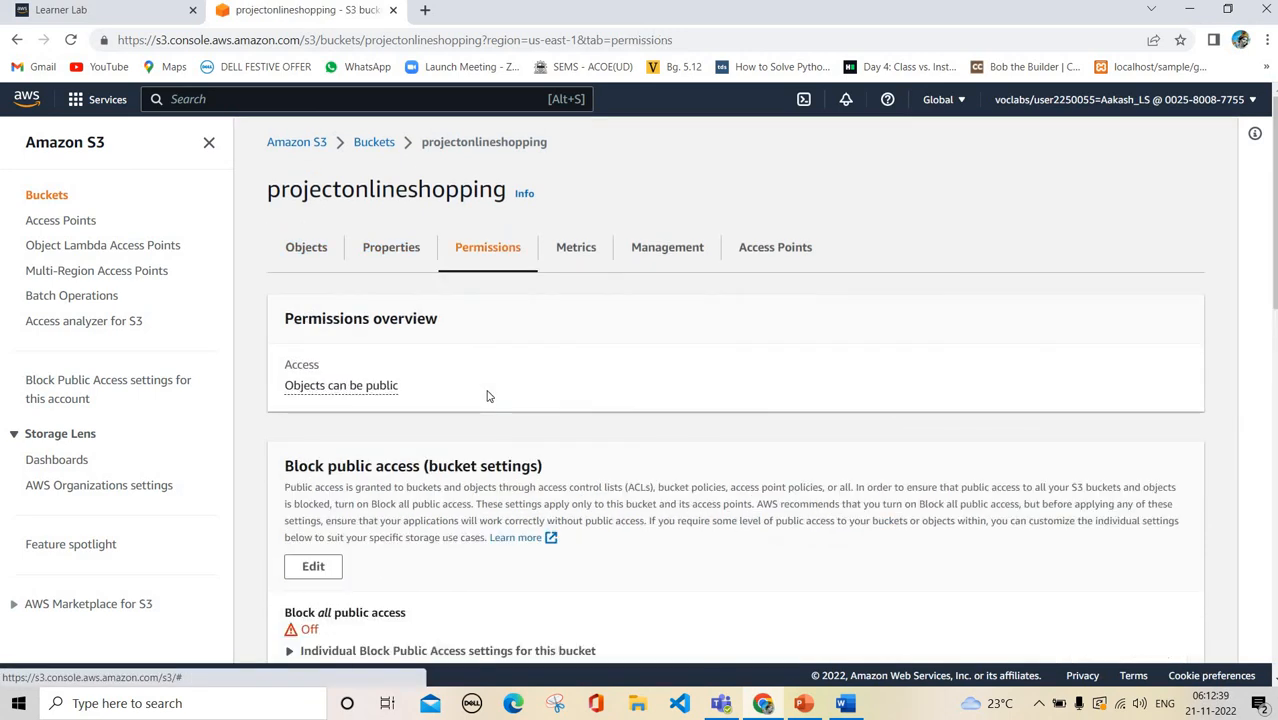
pyautogui.scroll(-5, 490, 390)
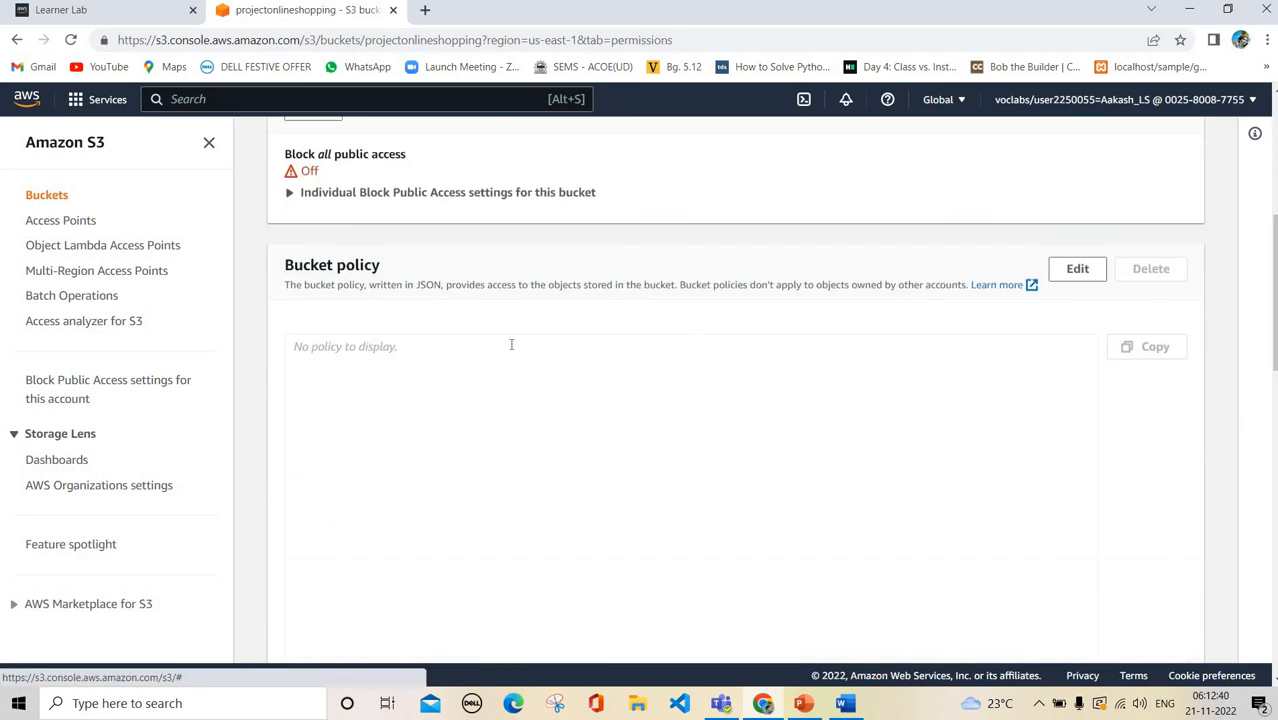
pyautogui.click(1077, 275)
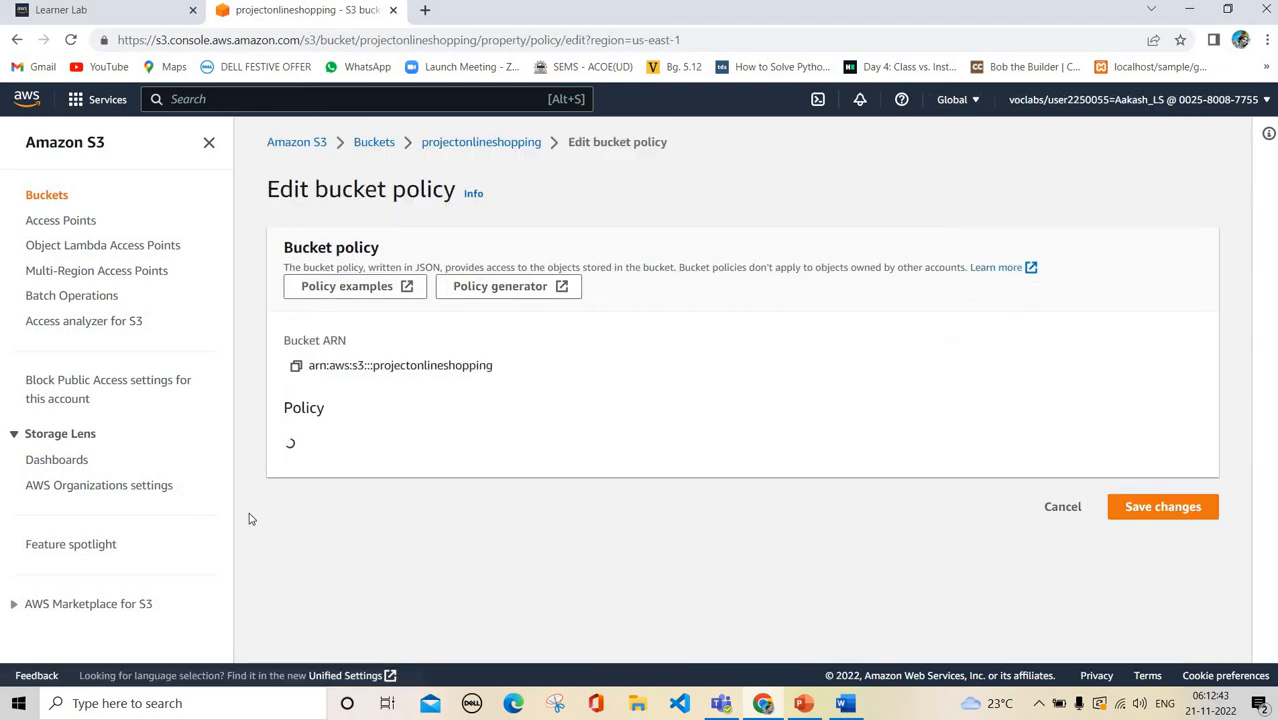
pyautogui.scroll(-3, 633, 596)
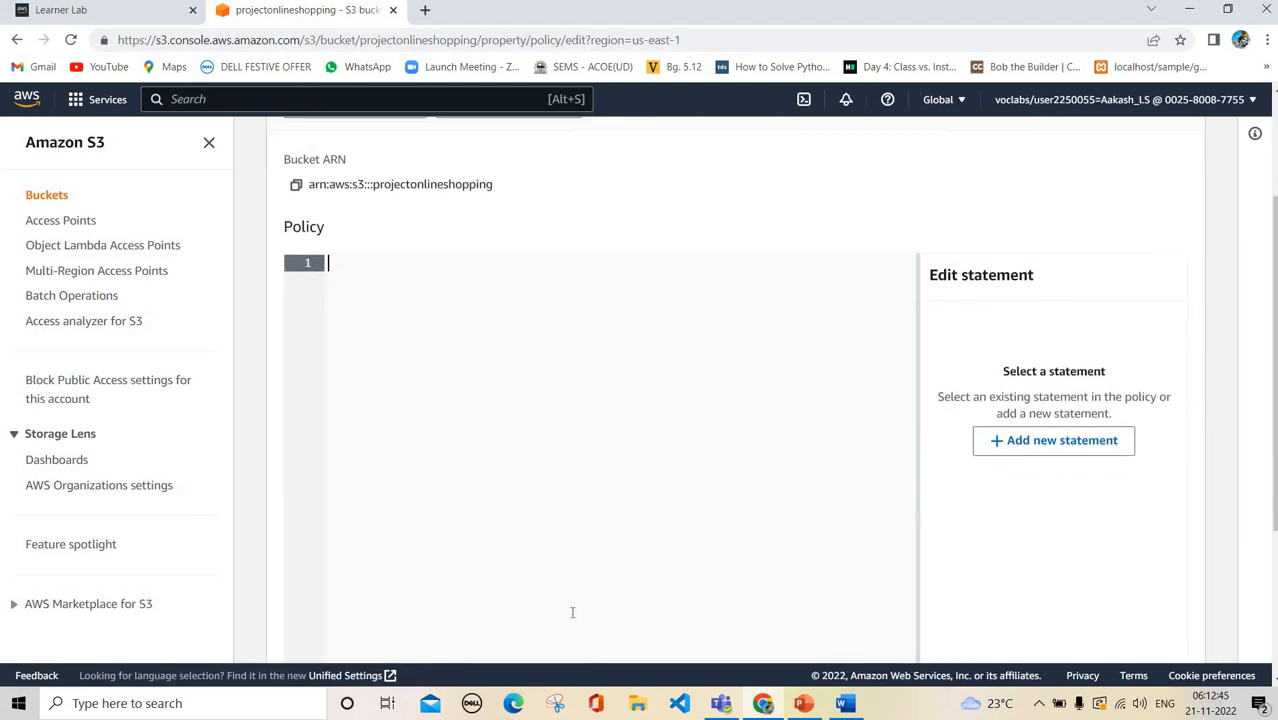
# Find the bucketpolicy file with Windows search, open it in Notepad and copy all its text
pyautogui.press('super')
pyautogui.write('buc')
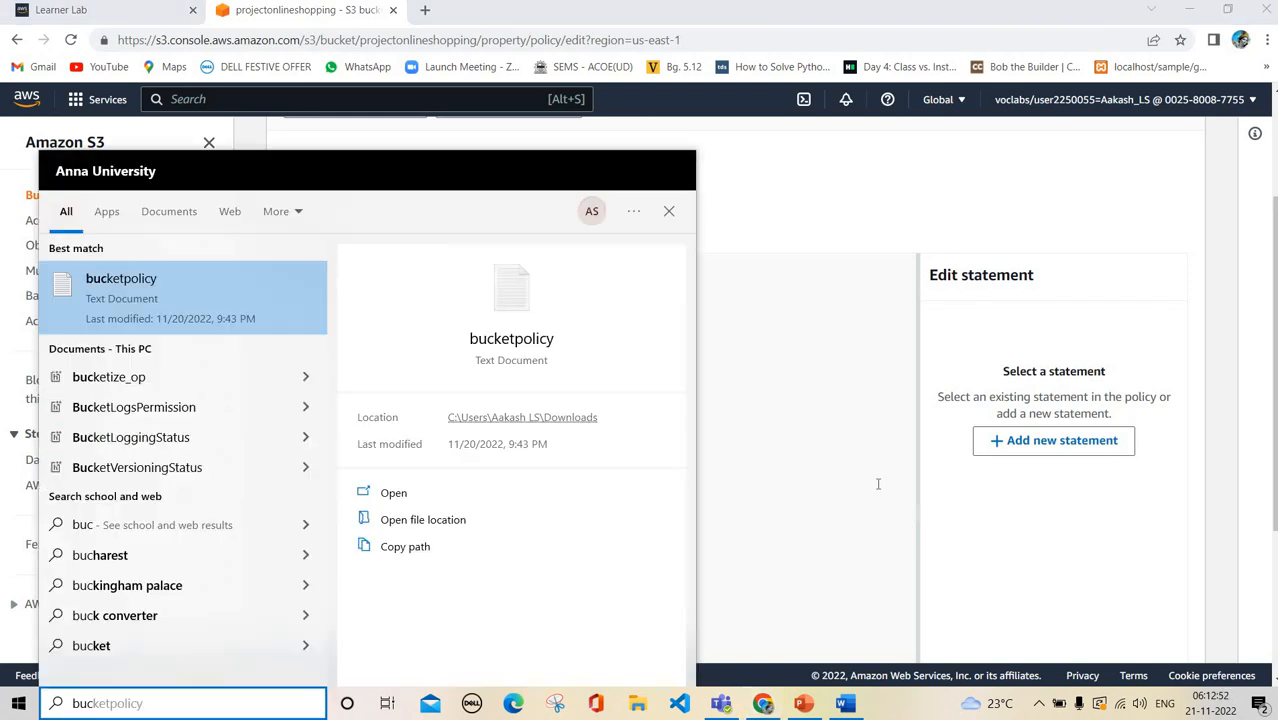
pyautogui.click(259, 284)
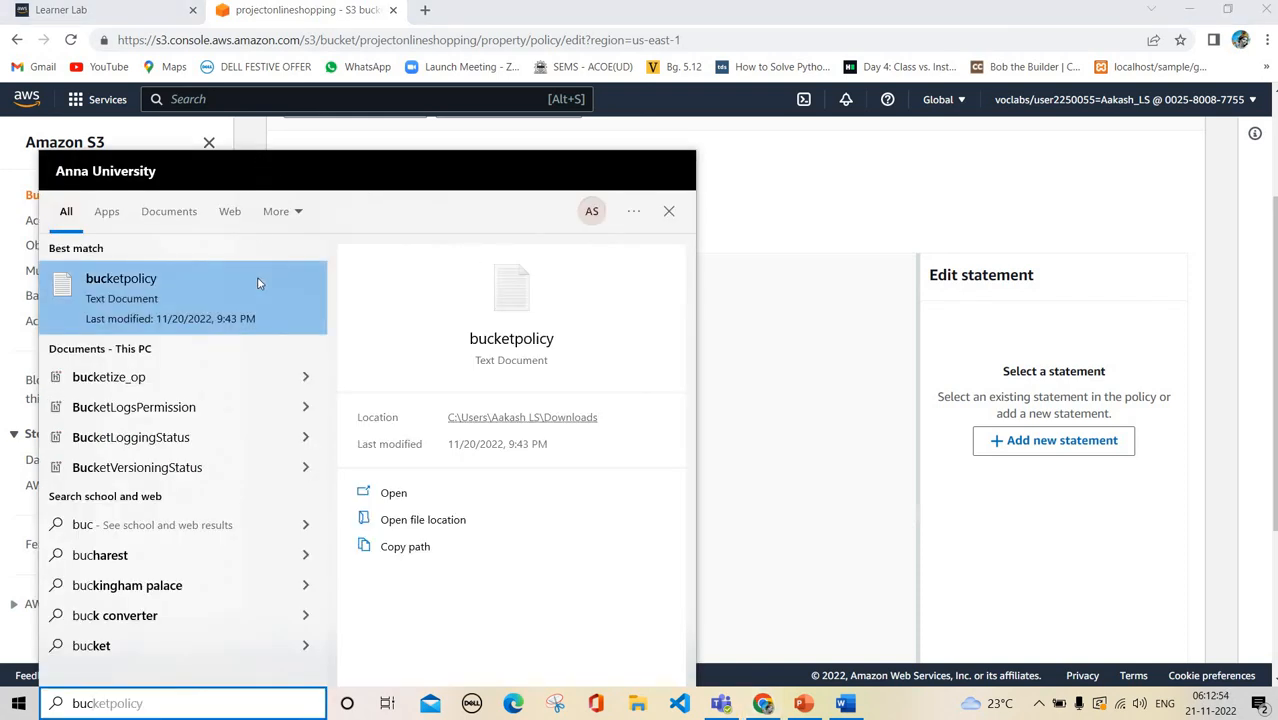
pyautogui.click(259, 284)
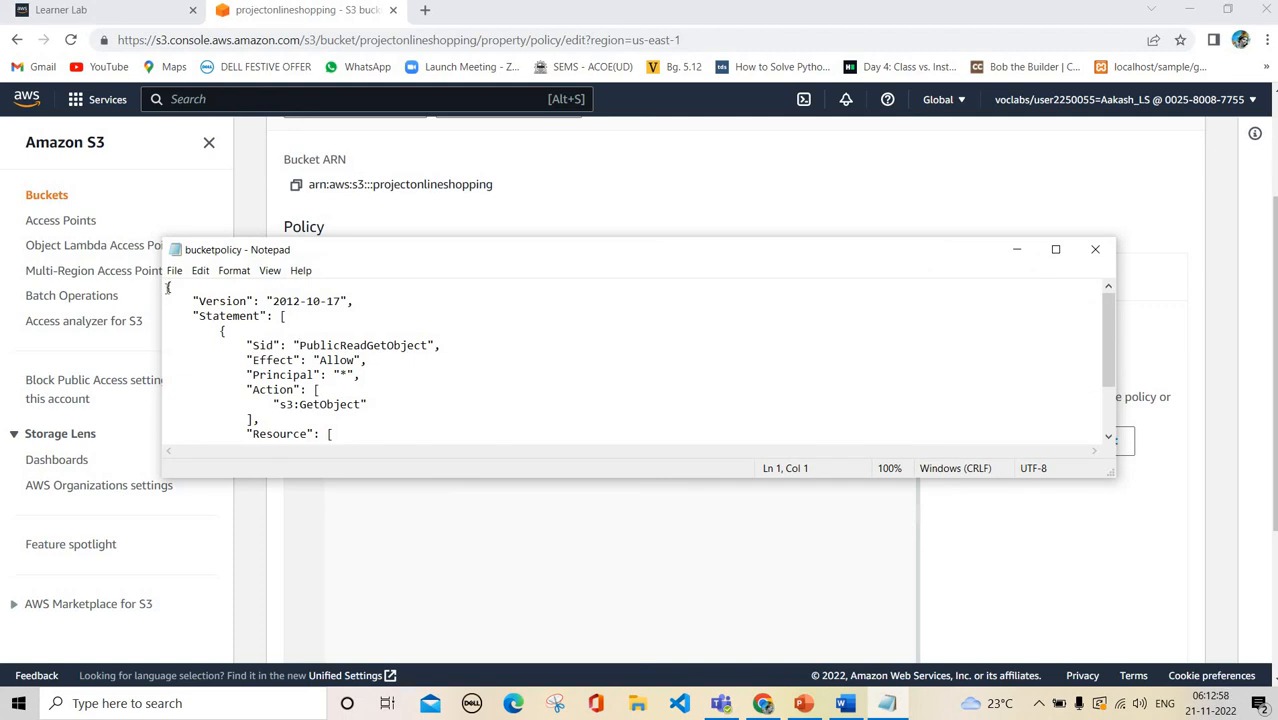
pyautogui.hotkey('ctrl', 'a')
pyautogui.hotkey('ctrl', 'c')
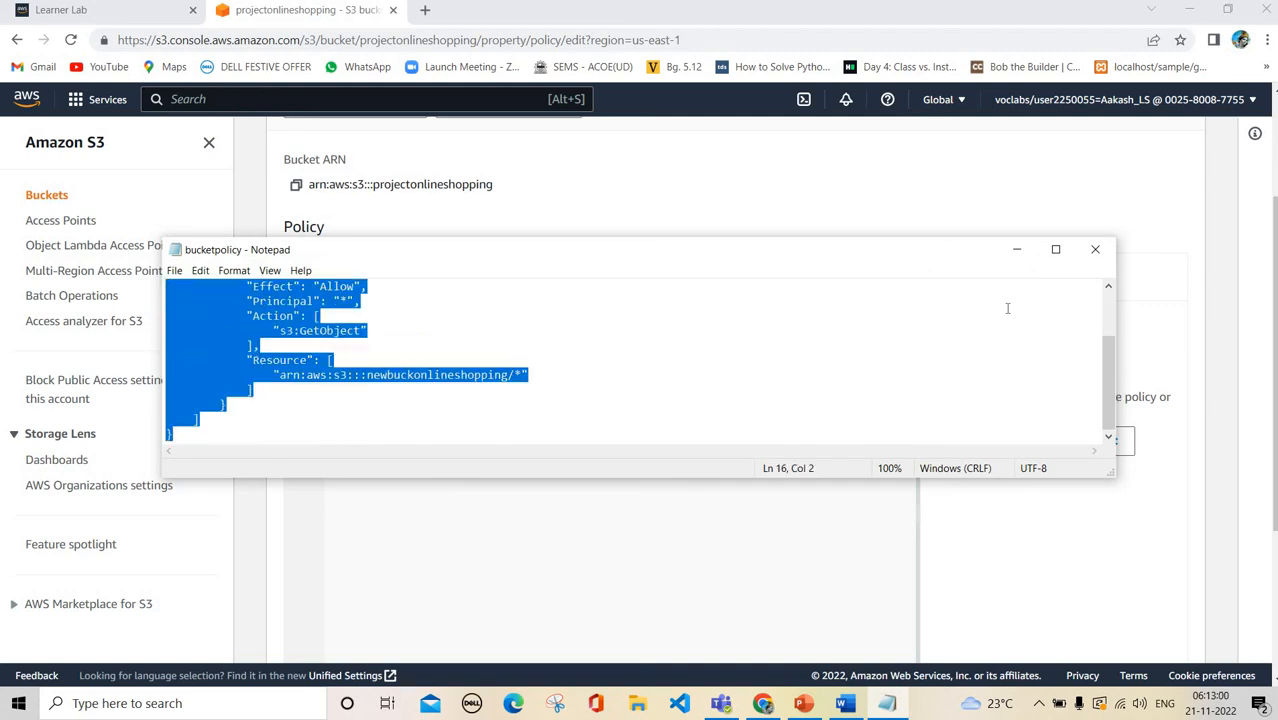
# Paste the policy, fix its Resource to arn:aws:s3:::projectonlineshopping/*, and save it
pyautogui.click(1028, 249)
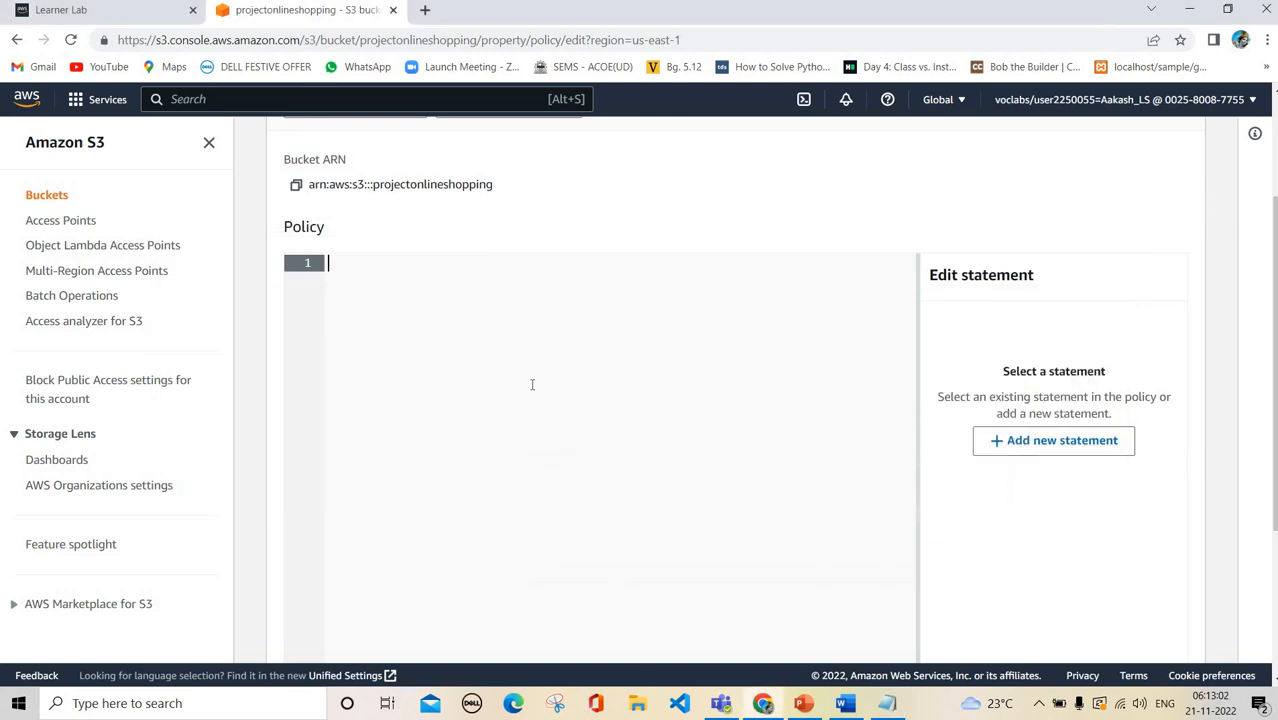
pyautogui.hotkey('ctrl', 'v')
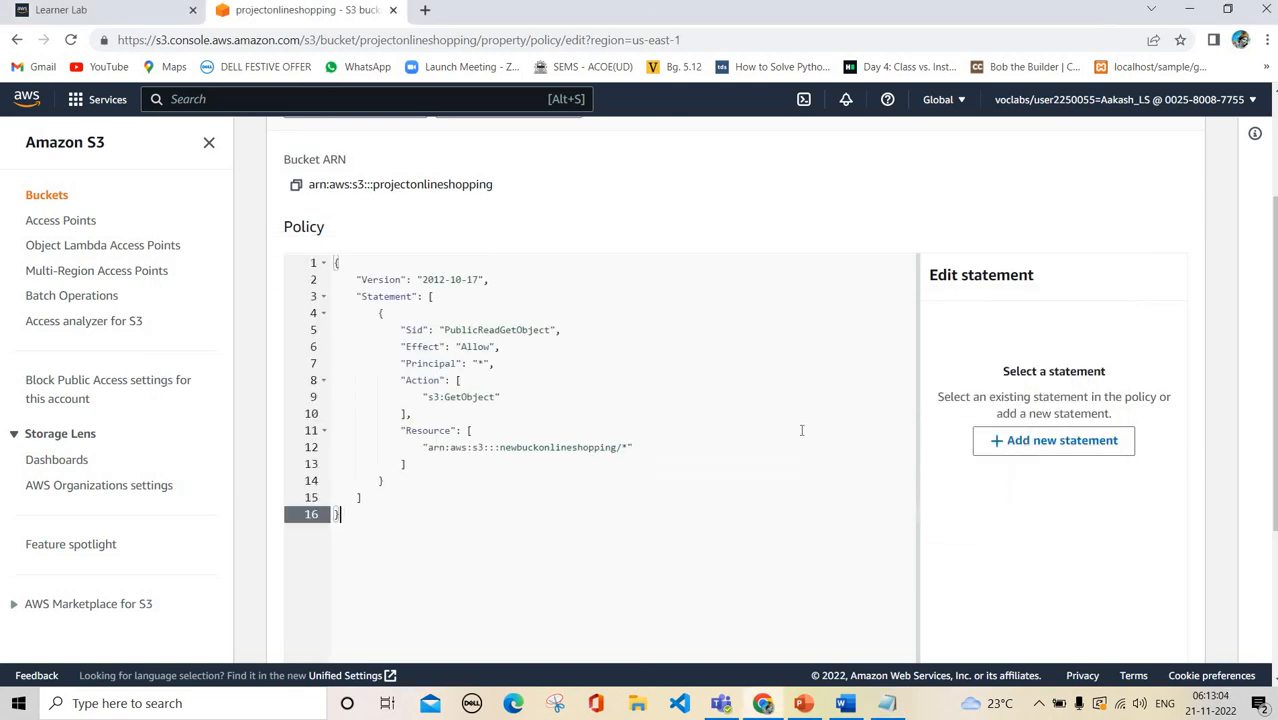
pyautogui.scroll(-1, 619, 327)
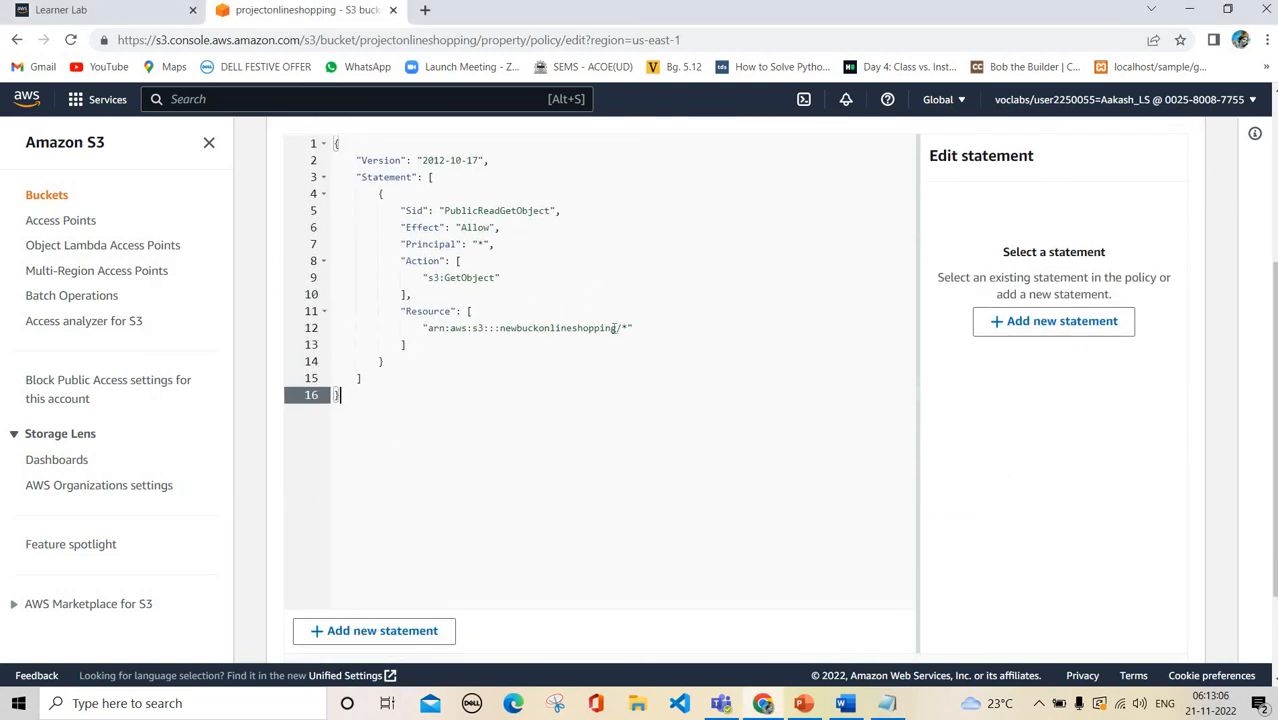
pyautogui.click(539, 328)
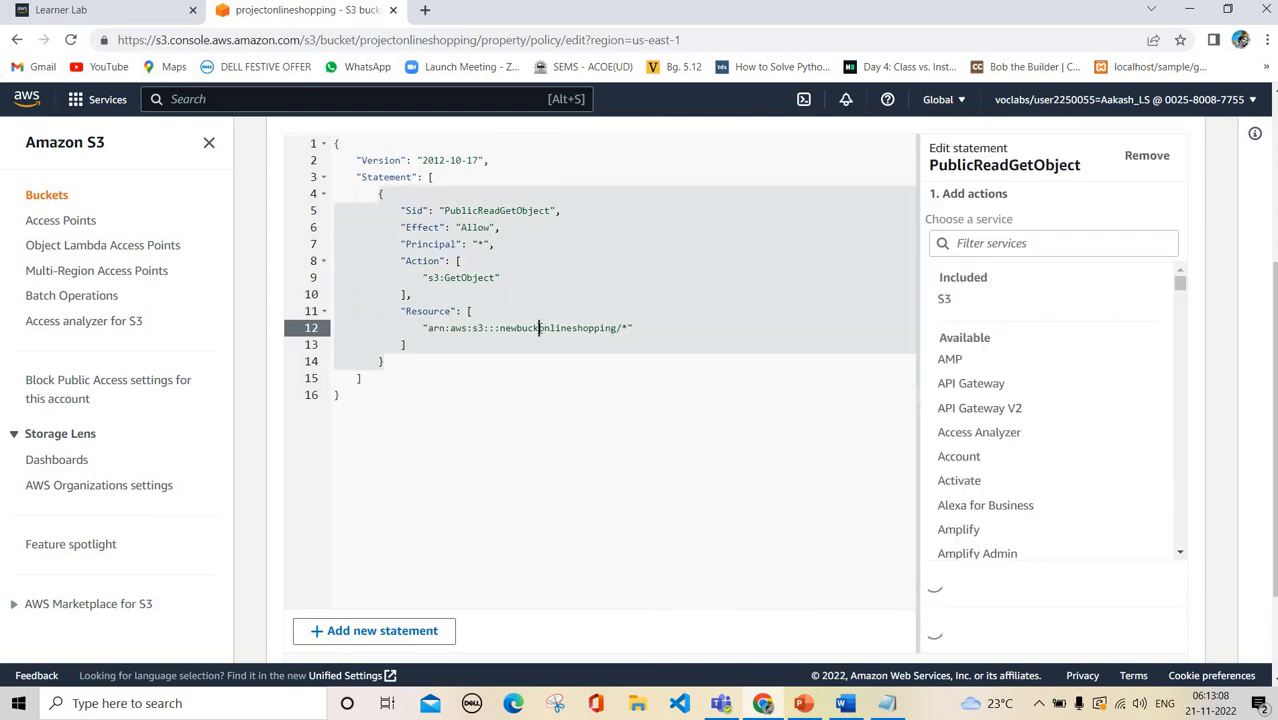
pyautogui.press('BackSpace')
pyautogui.press('BackSpace')
pyautogui.press('BackSpace')
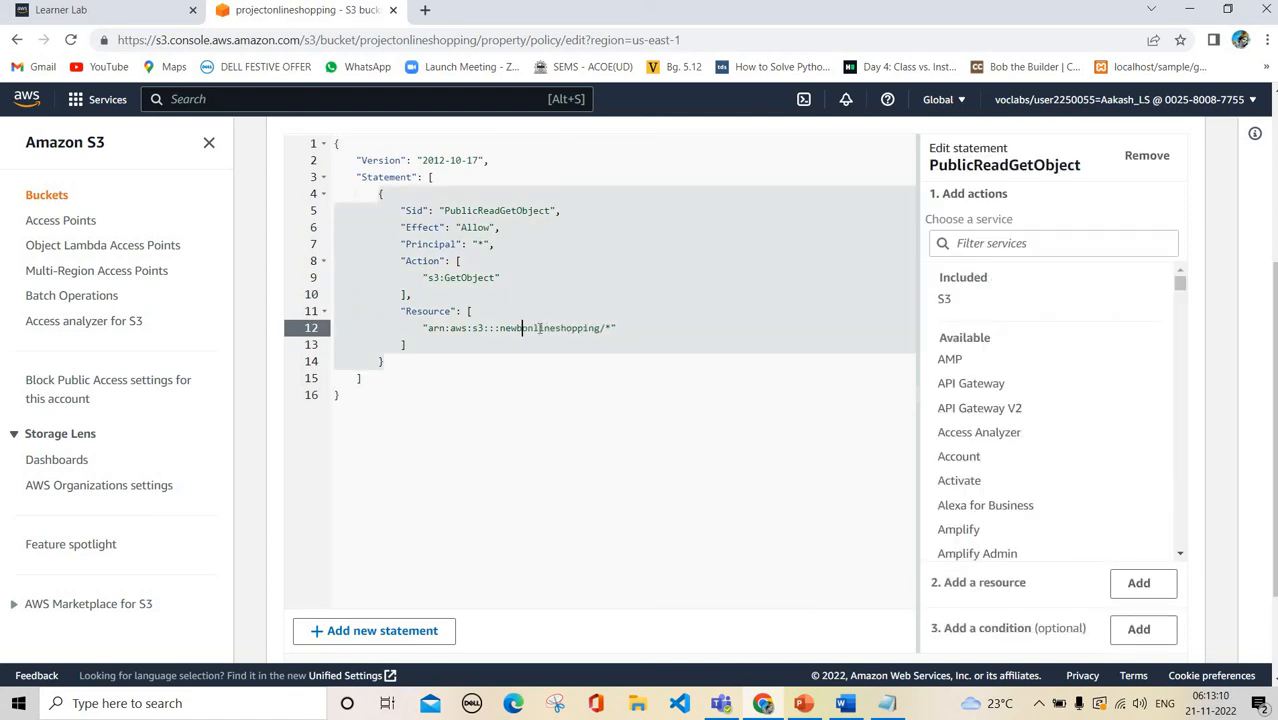
pyautogui.press('BackSpace')
pyautogui.press('BackSpace')
pyautogui.press('BackSpace')
pyautogui.press('BackSpace')
pyautogui.write('roject')
pyautogui.scroll(3, 550, 400)
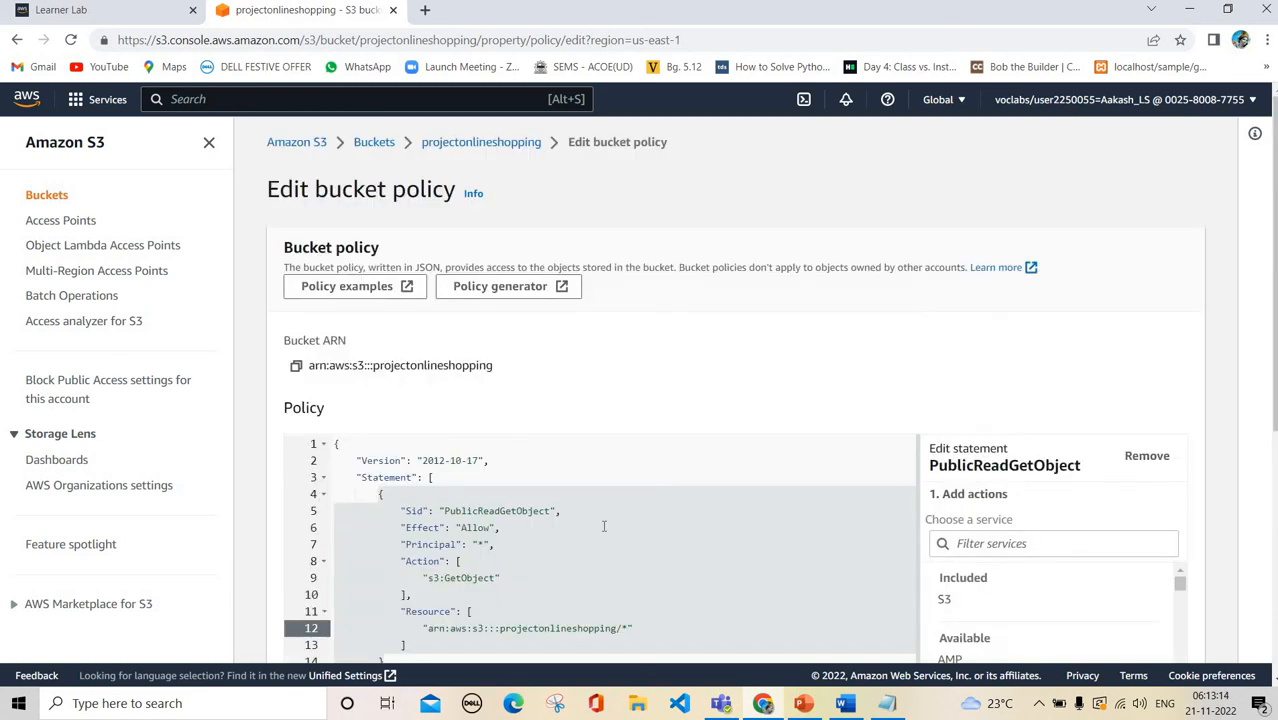
pyautogui.scroll(-5, 604, 526)
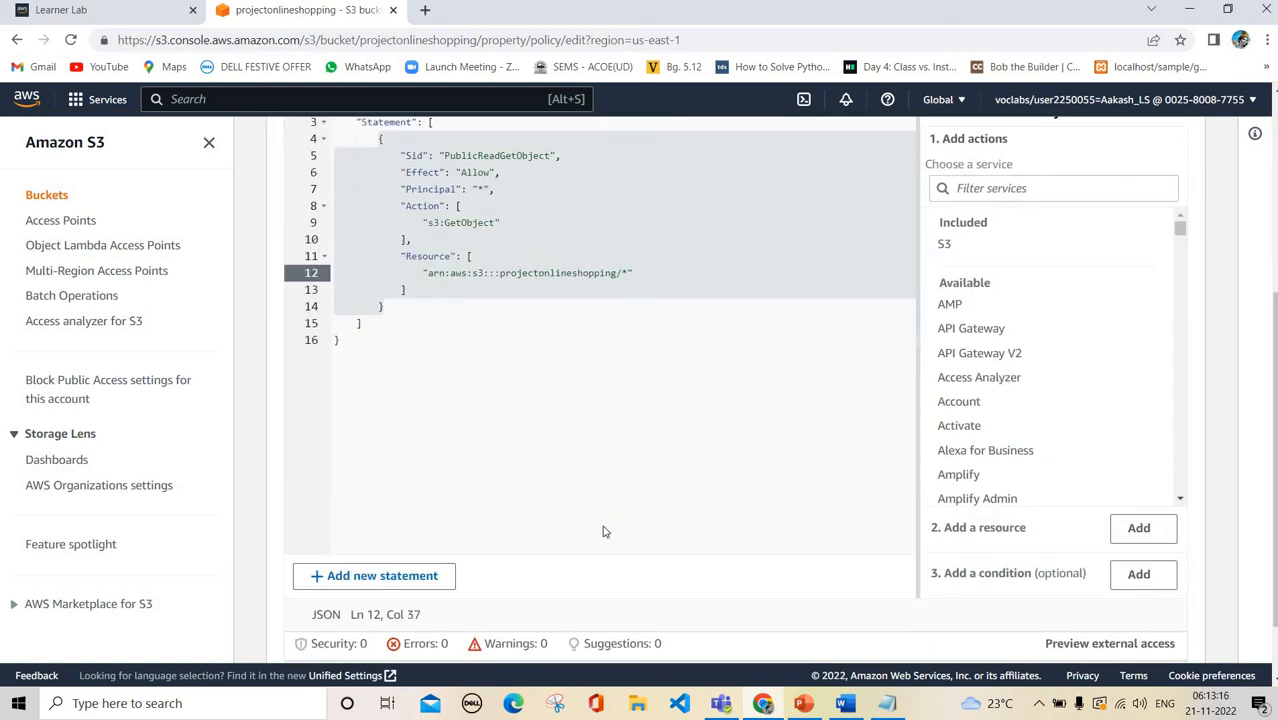
pyautogui.click(1164, 635)
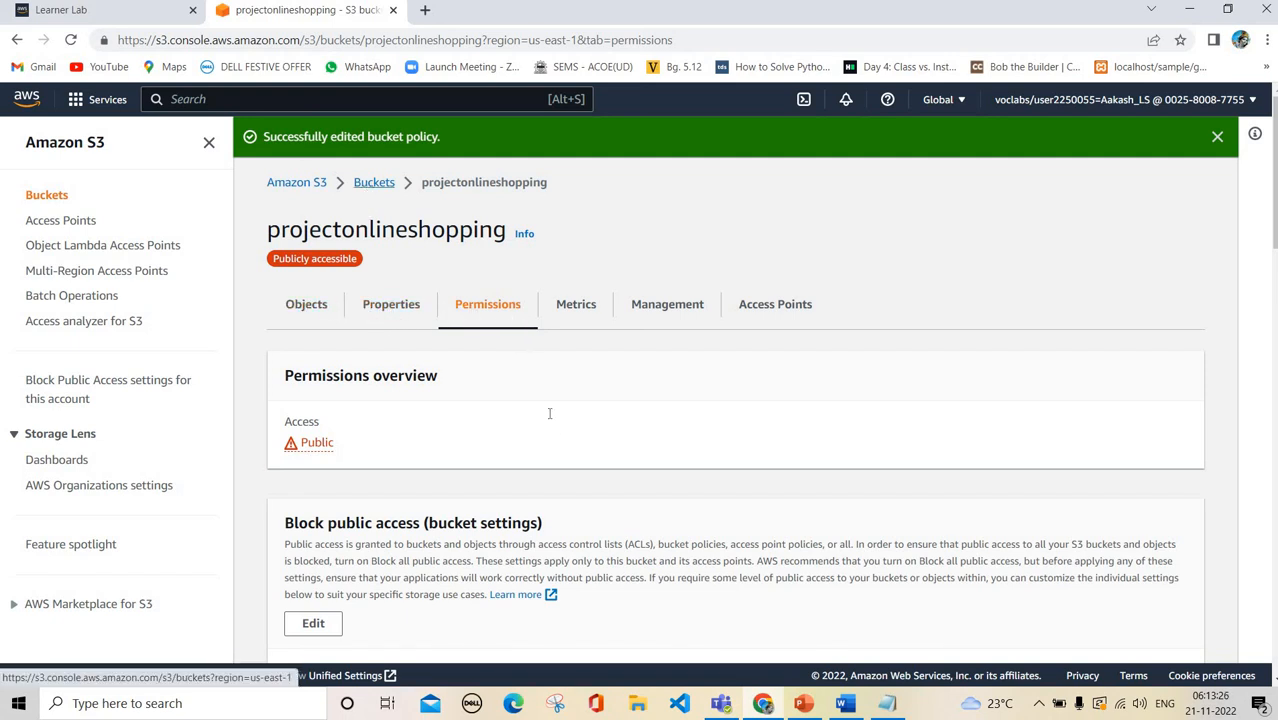
# Open projectonlineshopping's Upload page and browse the file picker for the site files
pyautogui.click(373, 183)
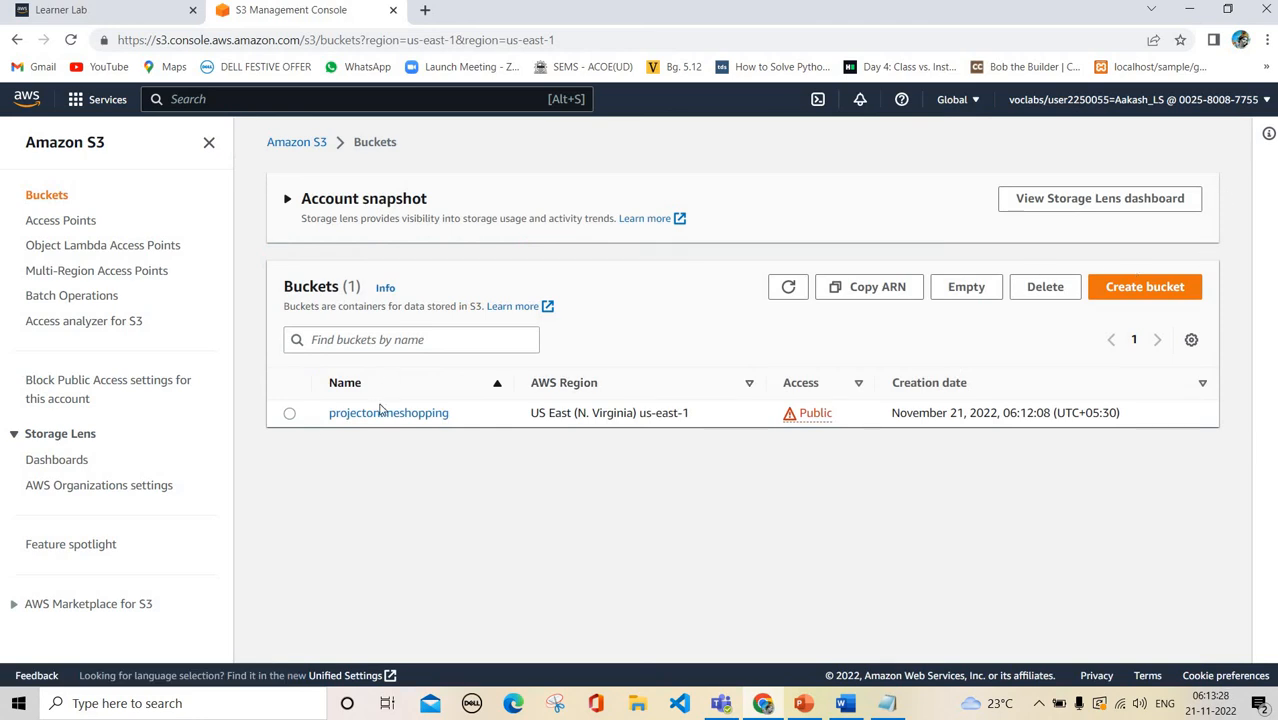
pyautogui.click(420, 414)
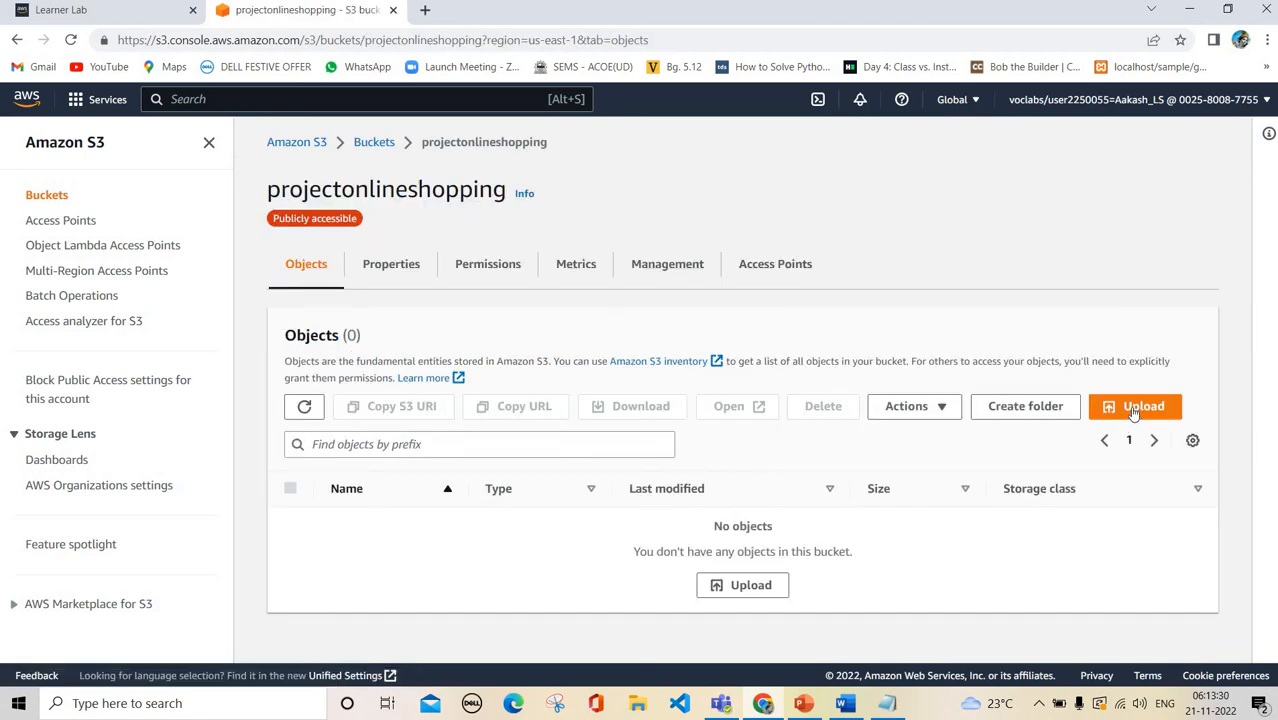
pyautogui.click(1133, 408)
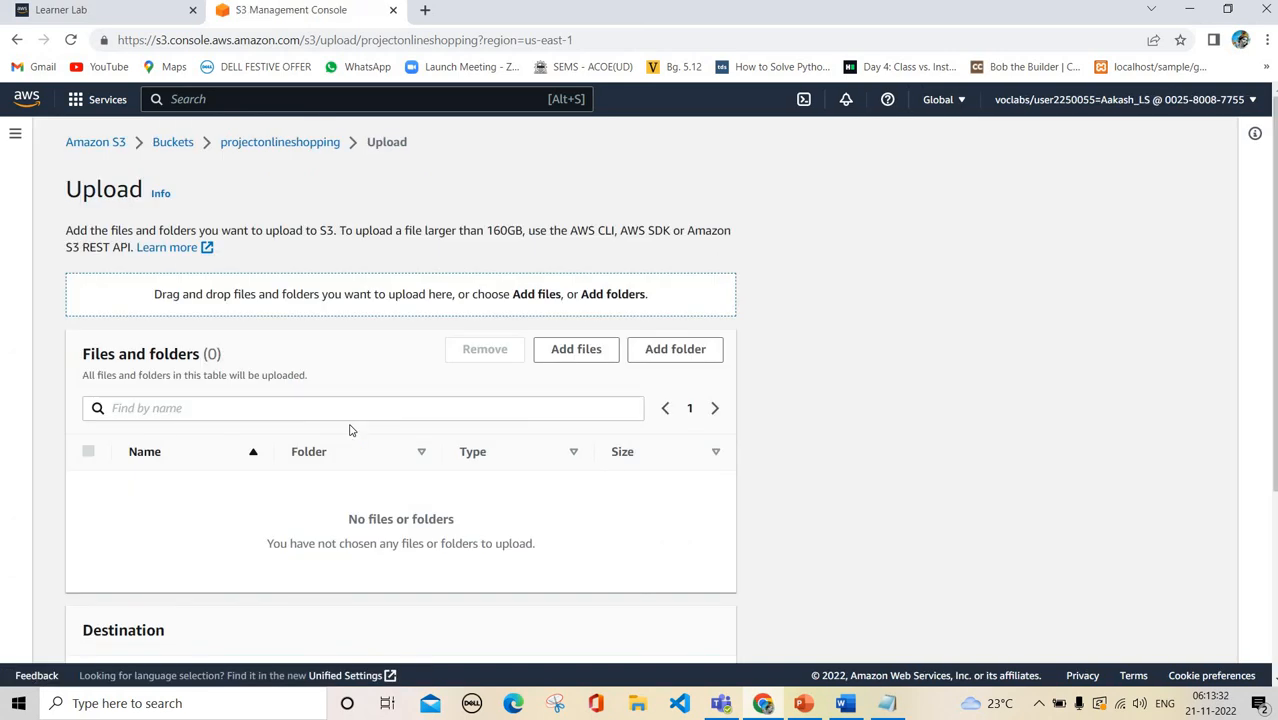
pyautogui.scroll(-1, 555, 287)
pyautogui.click(585, 300)
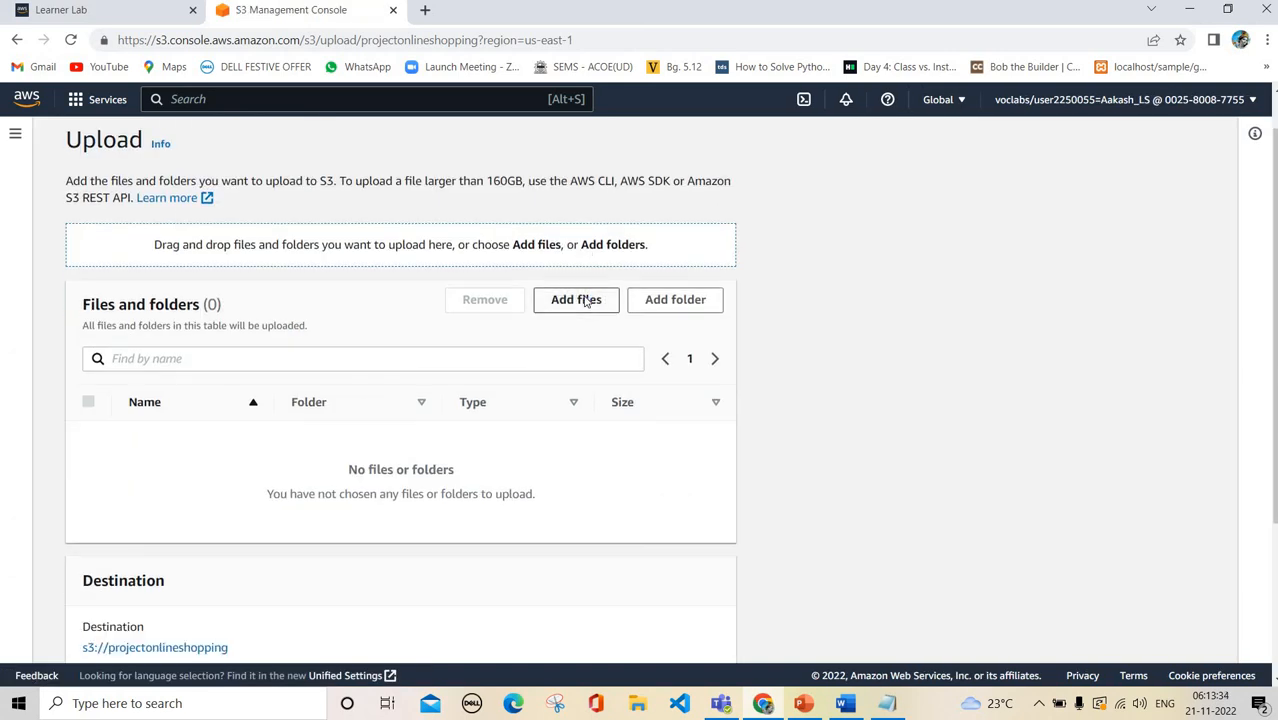
pyautogui.scroll(-5, 297, 346)
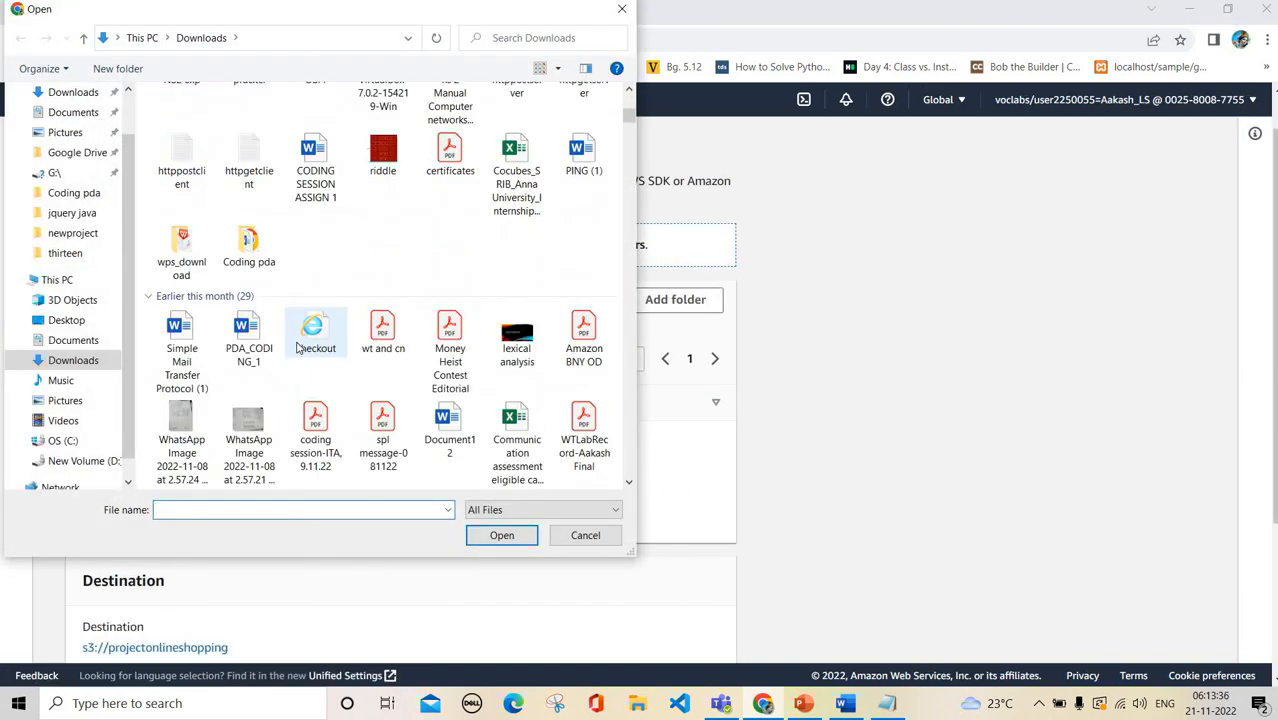
pyautogui.scroll(-3, 297, 346)
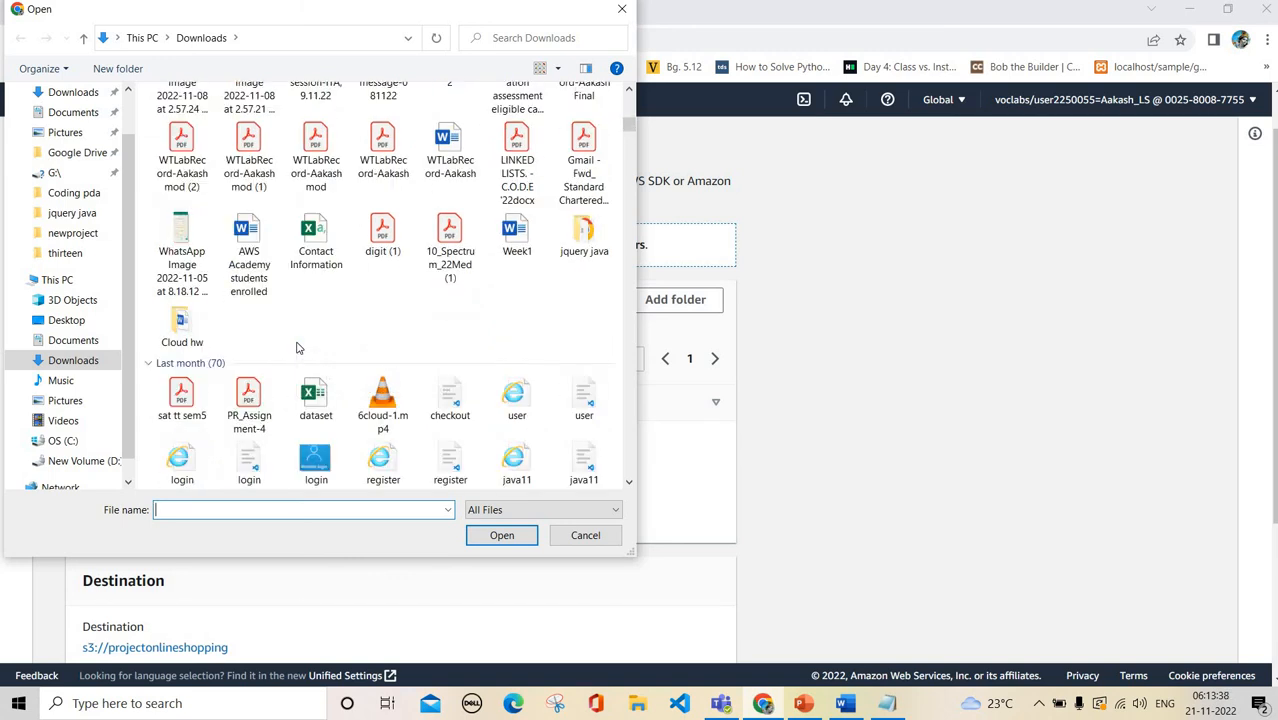
pyautogui.scroll(-10, 297, 346)
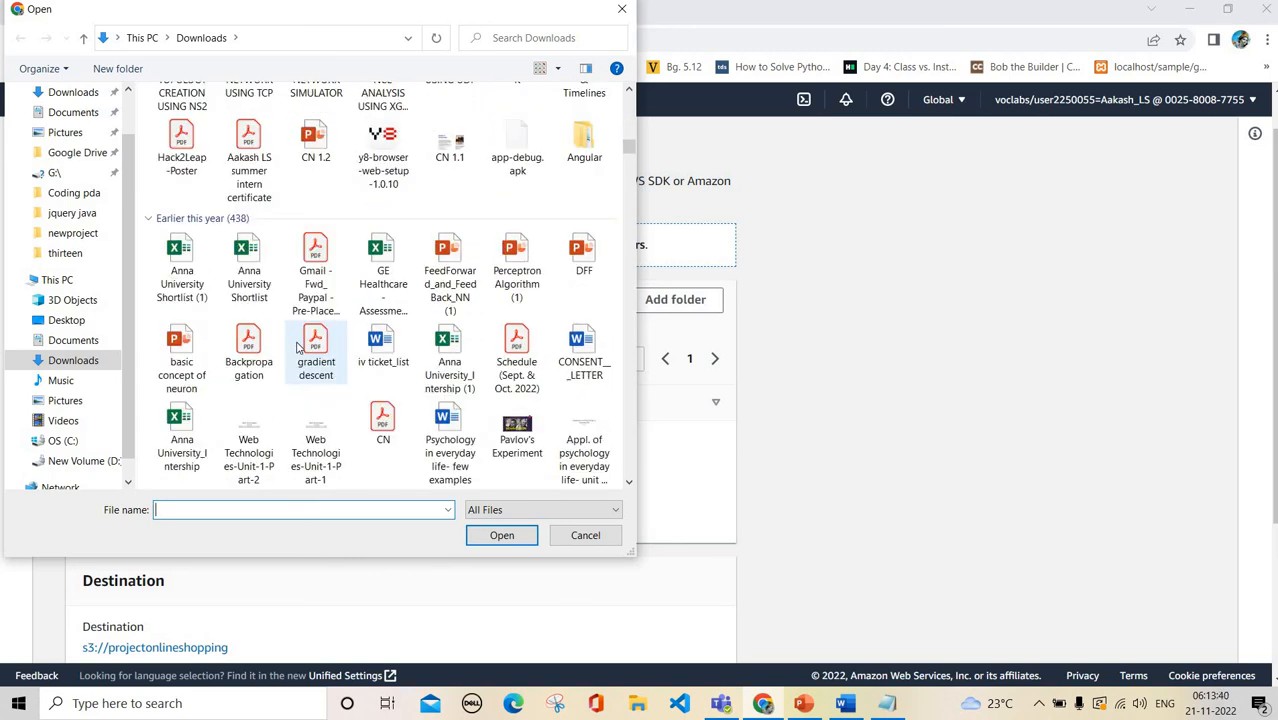
pyautogui.scroll(-2, 297, 346)
pyautogui.scroll(20, 297, 346)
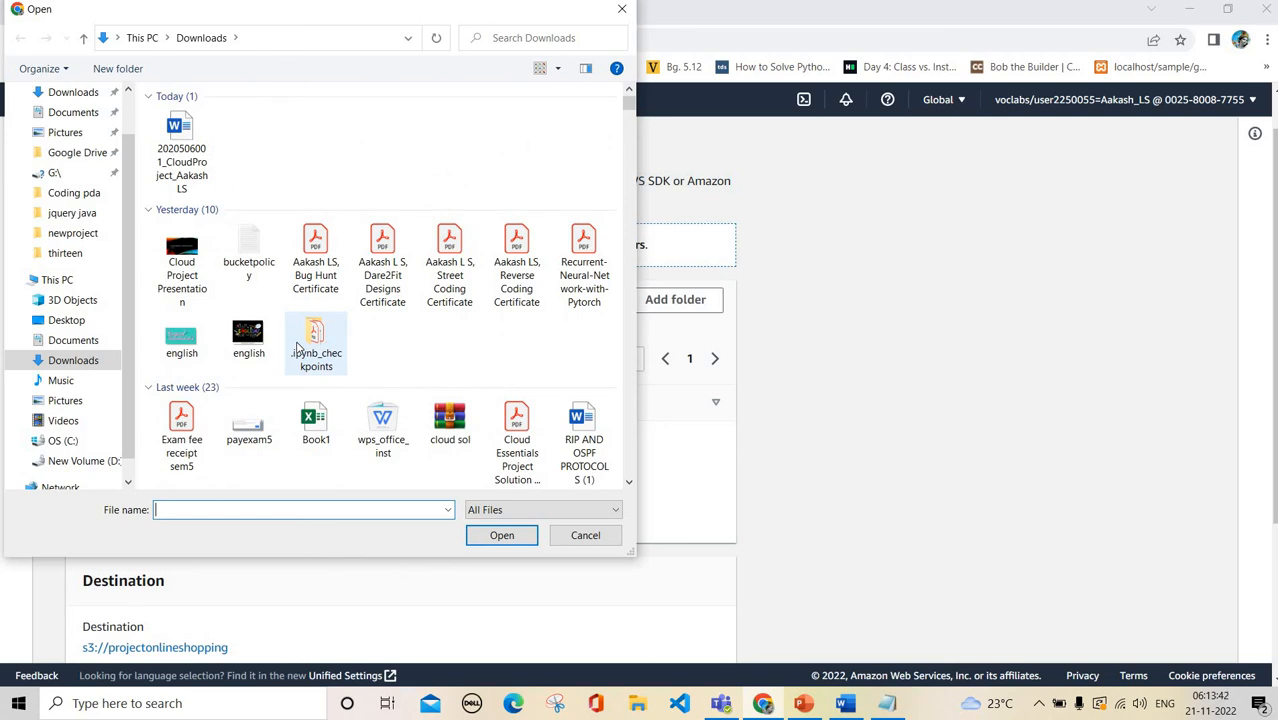
pyautogui.scroll(-10, 297, 346)
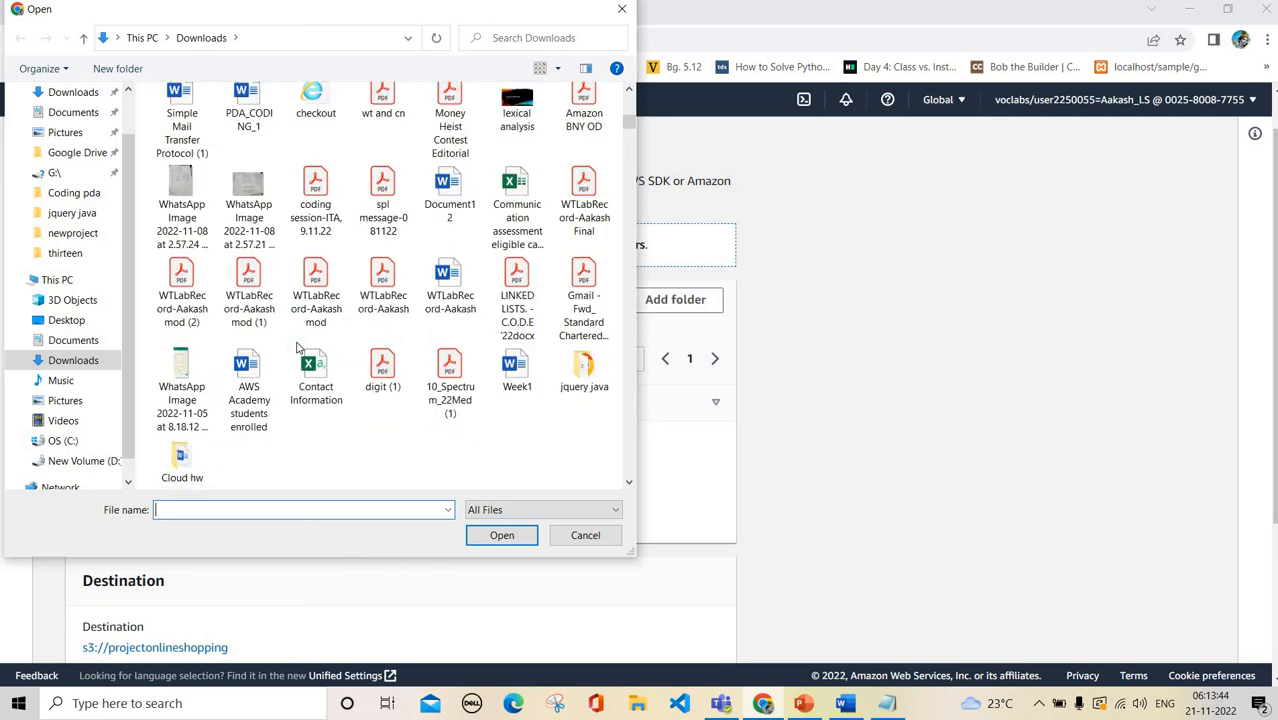
# Add the ten checkout, user, login, register and java11 files to the upload
pyautogui.click(447, 397)
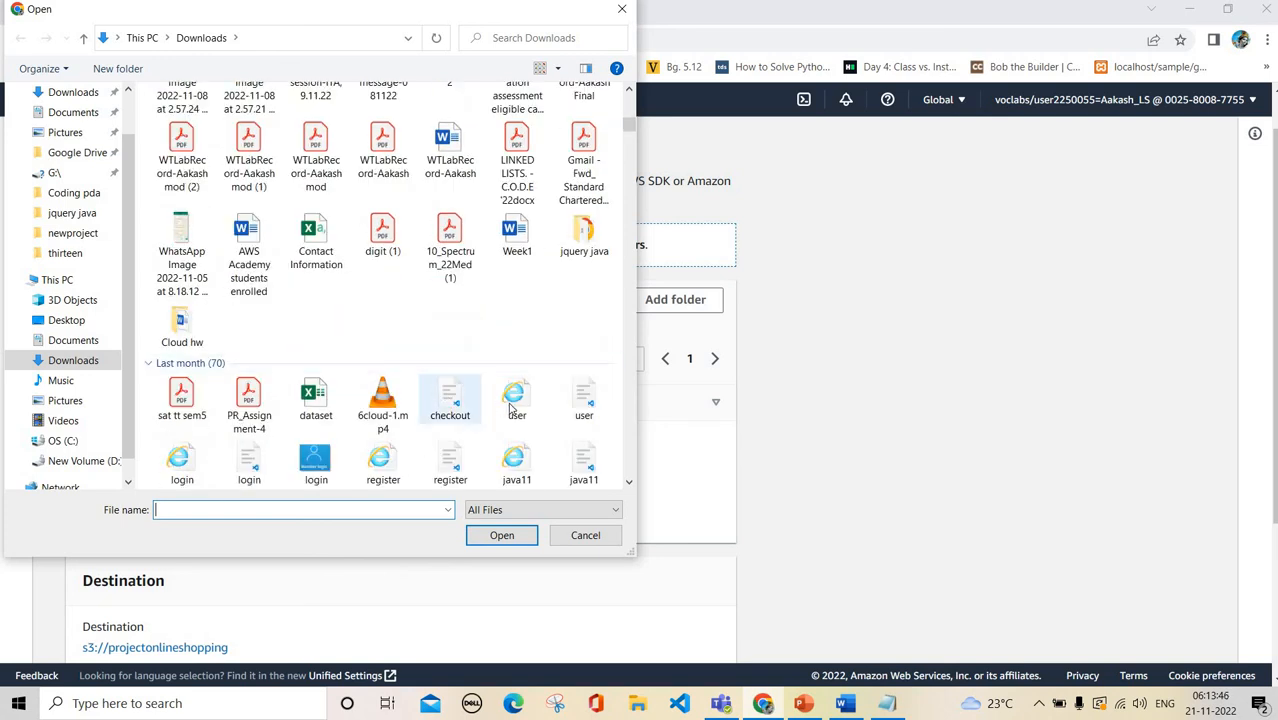
pyautogui.keyDown('ctrl'); pyautogui.click(515, 397); pyautogui.keyUp('ctrl')
pyautogui.keyDown('ctrl'); pyautogui.click(584, 397); pyautogui.keyUp('ctrl')
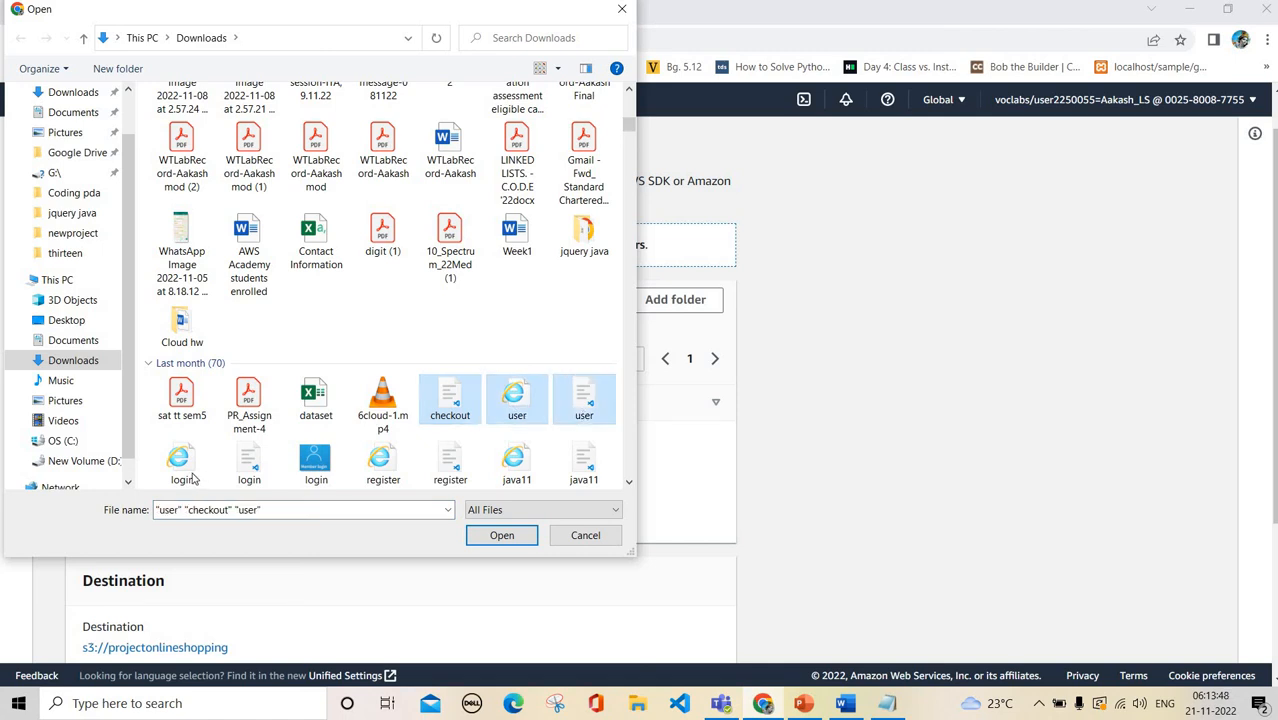
pyautogui.keyDown('ctrl'); pyautogui.click(196, 477); pyautogui.keyUp('ctrl')
pyautogui.keyDown('ctrl'); pyautogui.click(249, 465); pyautogui.keyUp('ctrl')
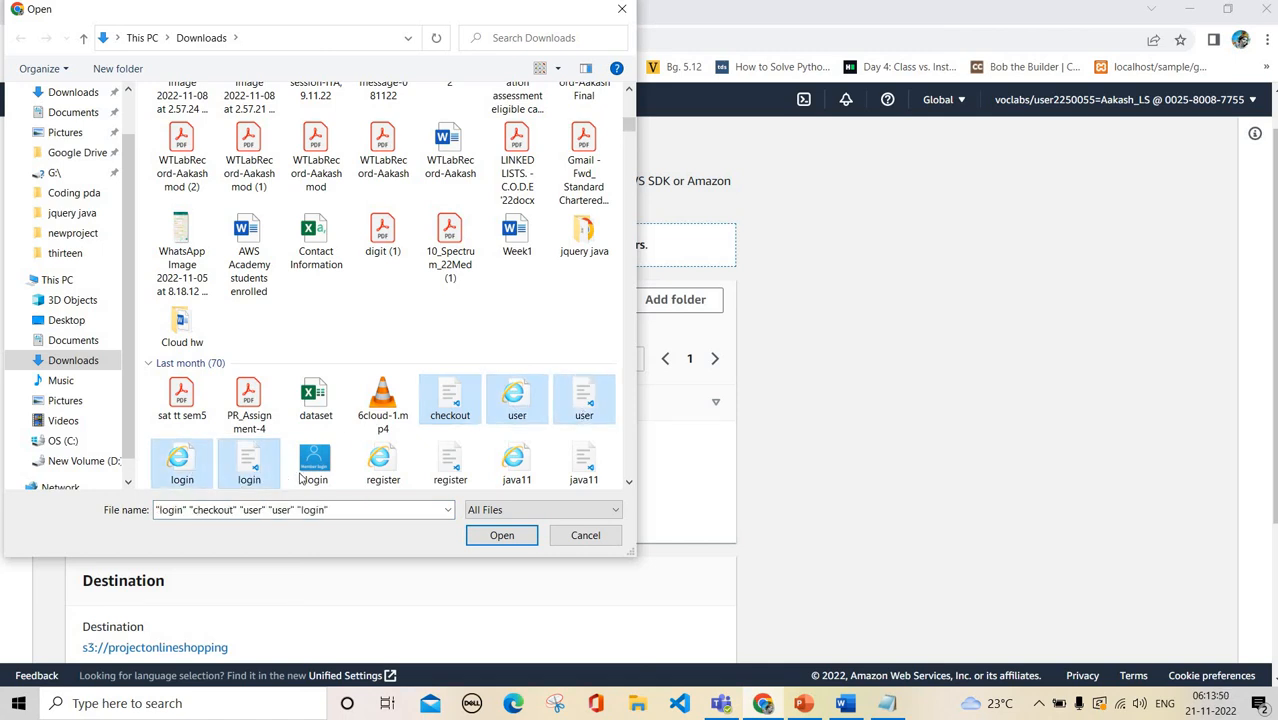
pyautogui.keyDown('ctrl'); pyautogui.click(316, 465); pyautogui.keyUp('ctrl')
pyautogui.keyDown('ctrl'); pyautogui.click(381, 472); pyautogui.keyUp('ctrl')
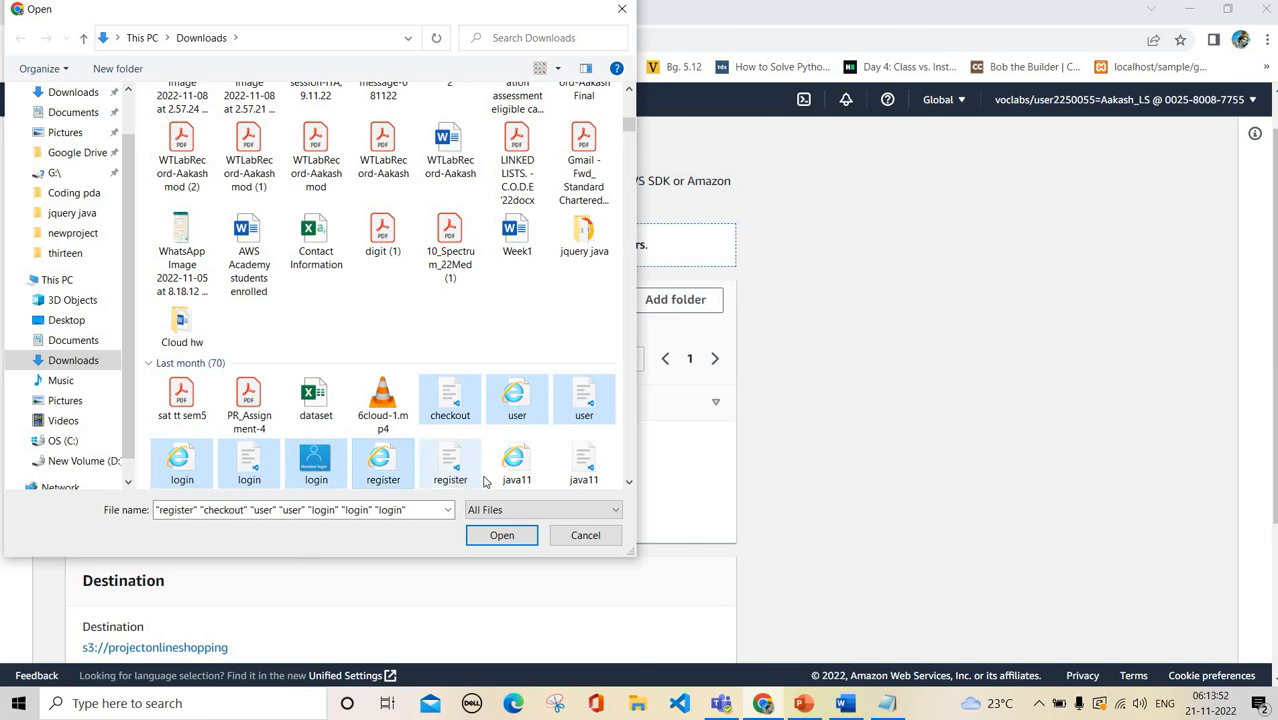
pyautogui.keyDown('ctrl'); pyautogui.click(450, 465); pyautogui.keyUp('ctrl')
pyautogui.keyDown('ctrl'); pyautogui.click(516, 462); pyautogui.keyUp('ctrl')
pyautogui.keyDown('ctrl'); pyautogui.click(584, 462); pyautogui.keyUp('ctrl')
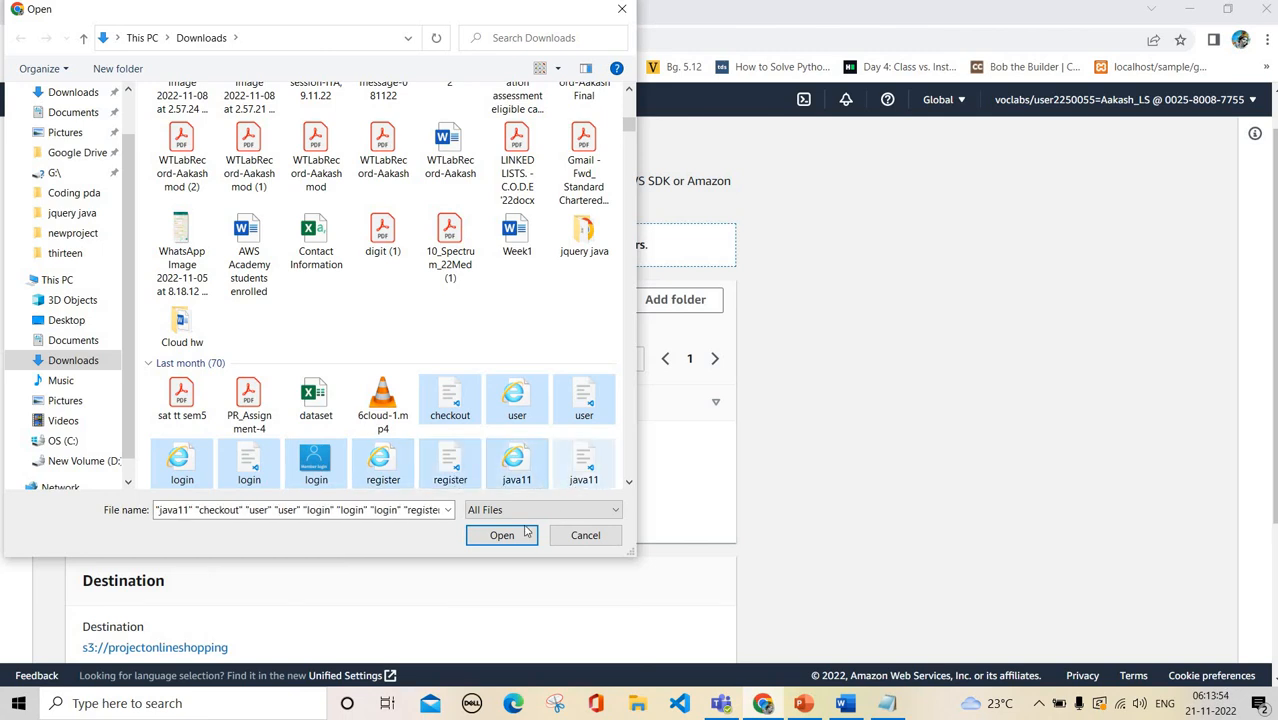
pyautogui.click(521, 535)
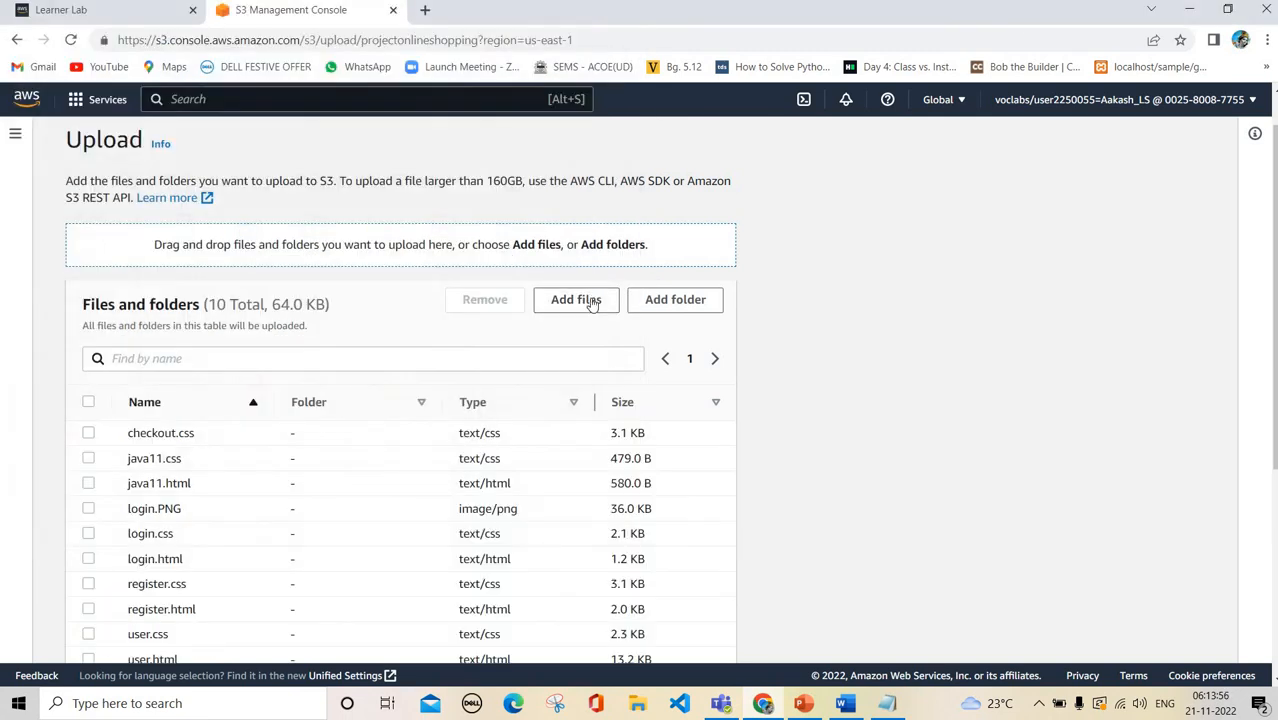
# Add the two shop images, shp and shpimg, to the upload
pyautogui.click(593, 302)
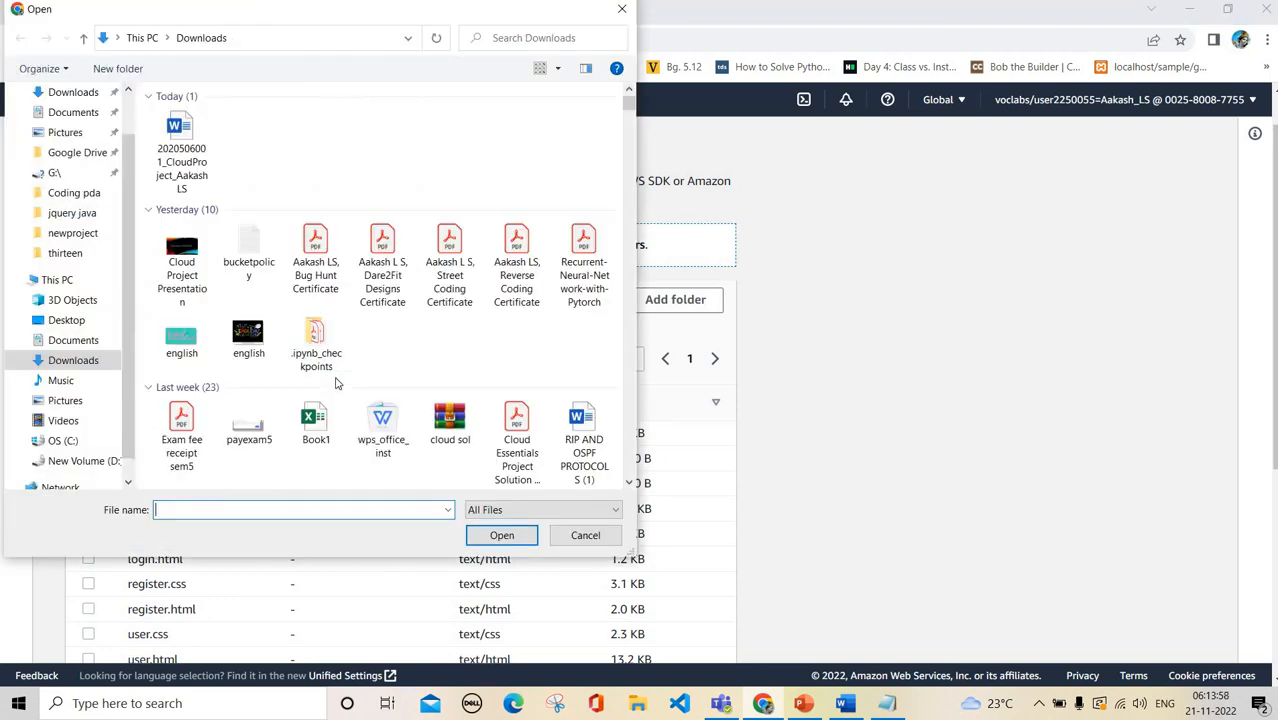
pyautogui.scroll(-5, 337, 383)
pyautogui.scroll(-2, 337, 383)
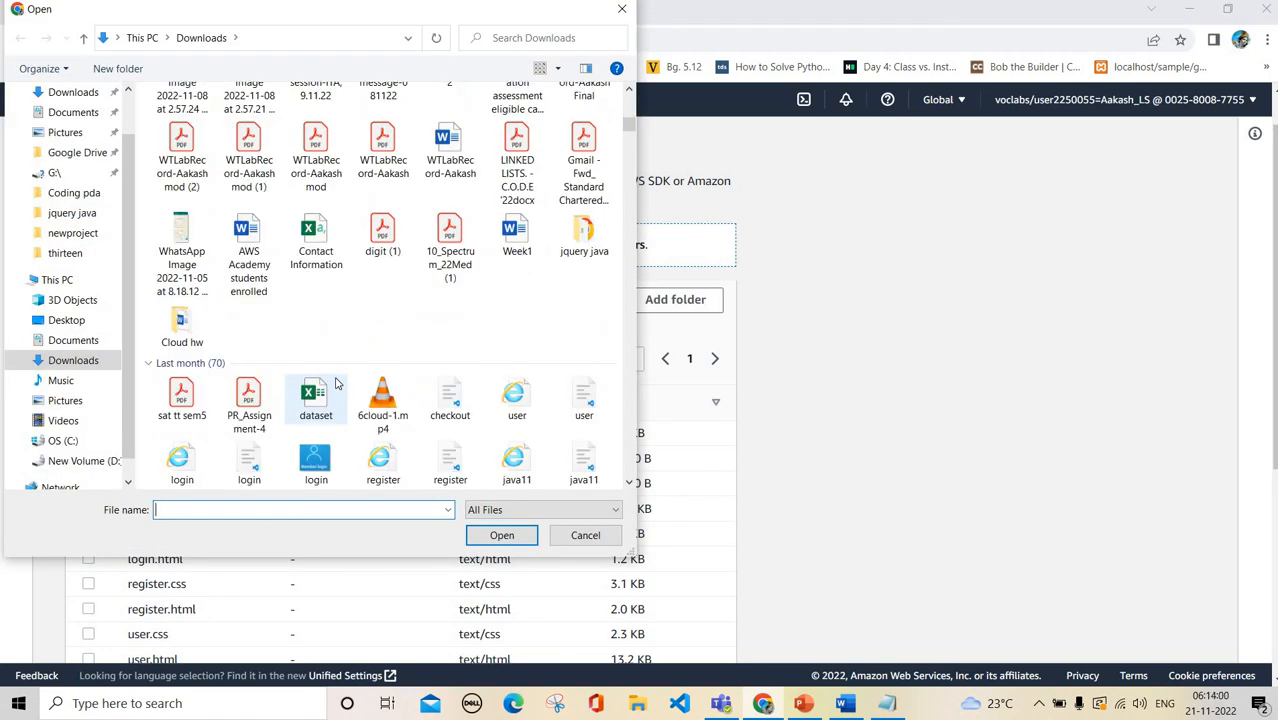
pyautogui.scroll(-3, 337, 383)
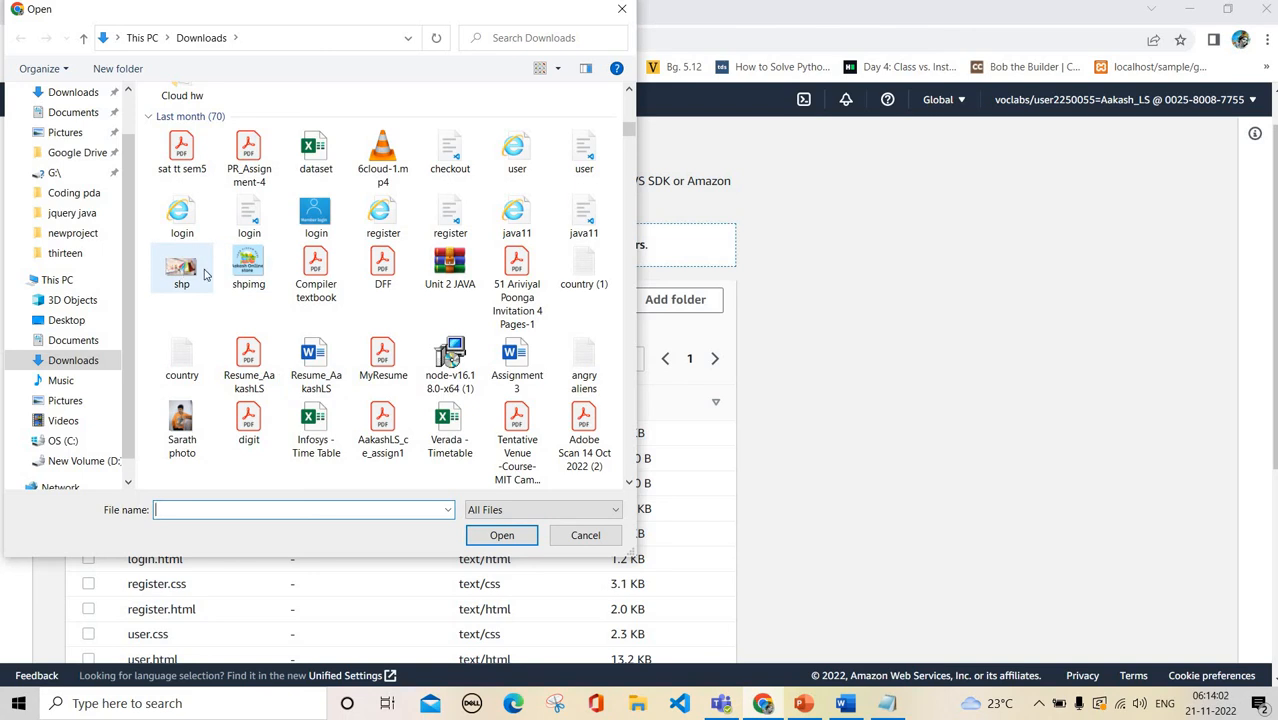
pyautogui.click(200, 272)
pyautogui.keyDown('ctrl'); pyautogui.click(249, 272); pyautogui.keyUp('ctrl')
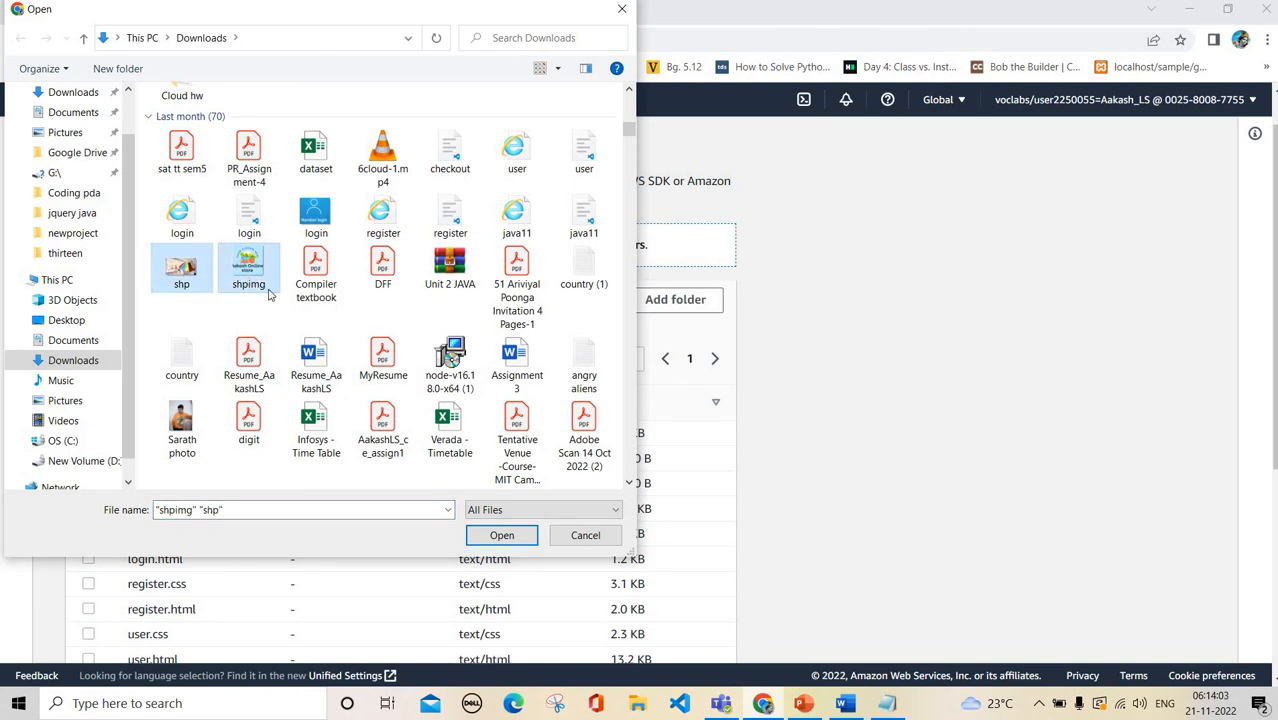
pyautogui.click(502, 537)
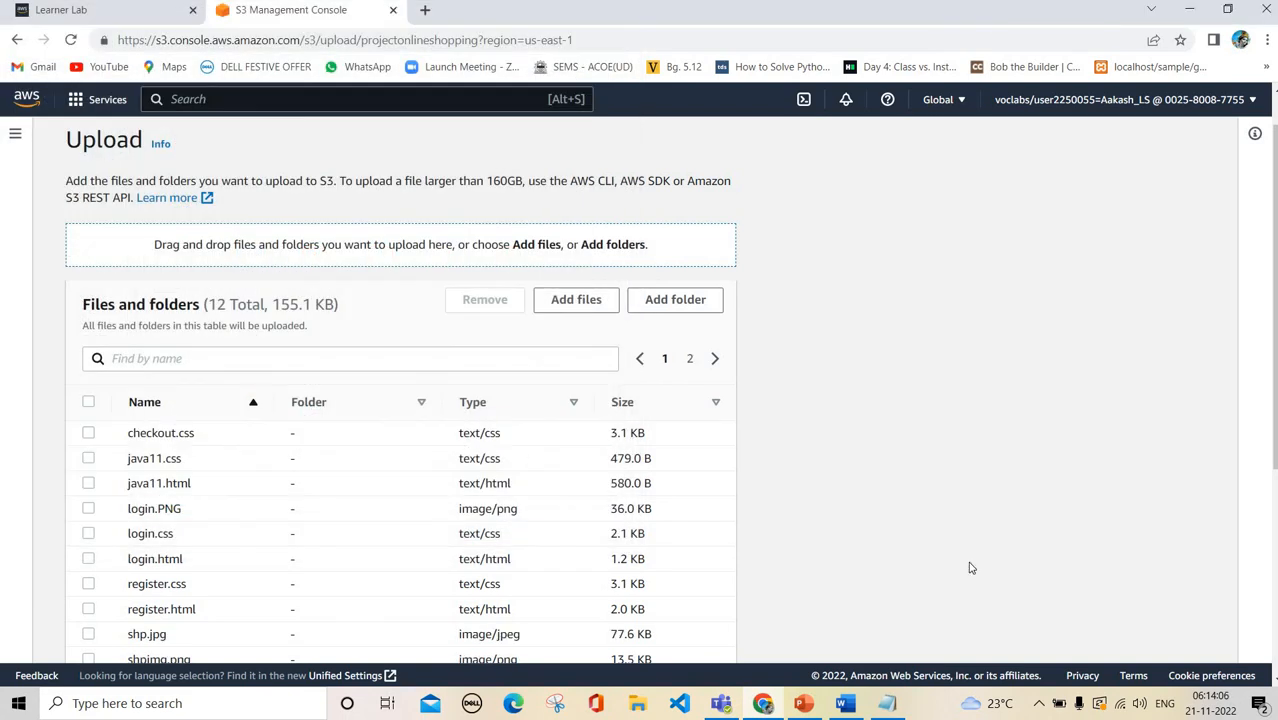
pyautogui.scroll(-4, 591, 601)
# Upload the twelve queued files, then show projectonlineshopping's static website hosting endpoint in Properties
pyautogui.click(715, 636)
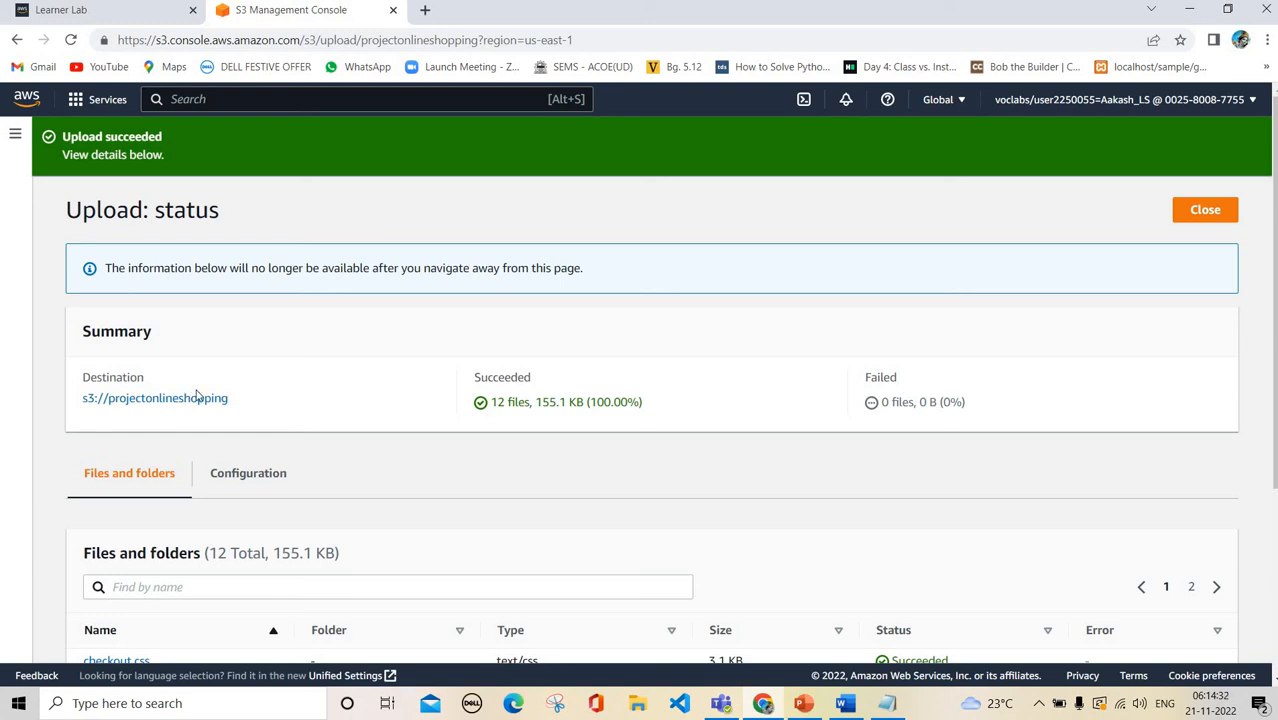
pyautogui.click(1213, 206)
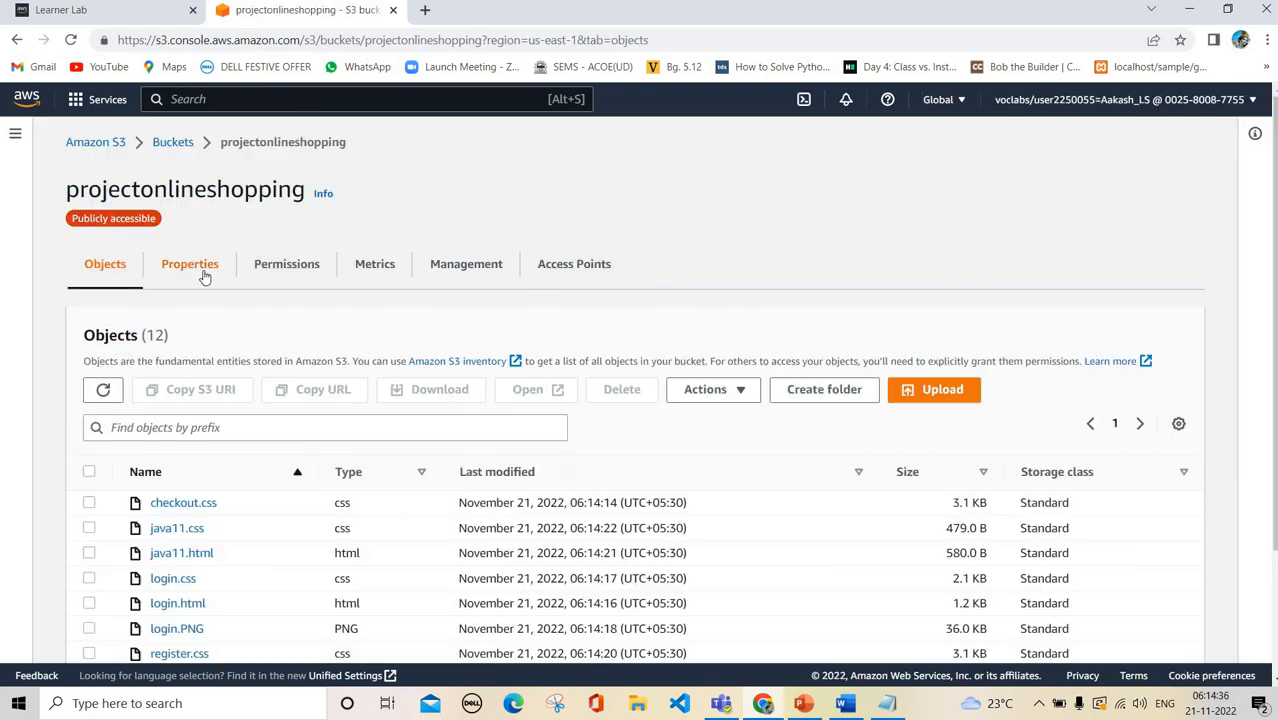
pyautogui.click(204, 276)
pyautogui.scroll(-20, 448, 457)
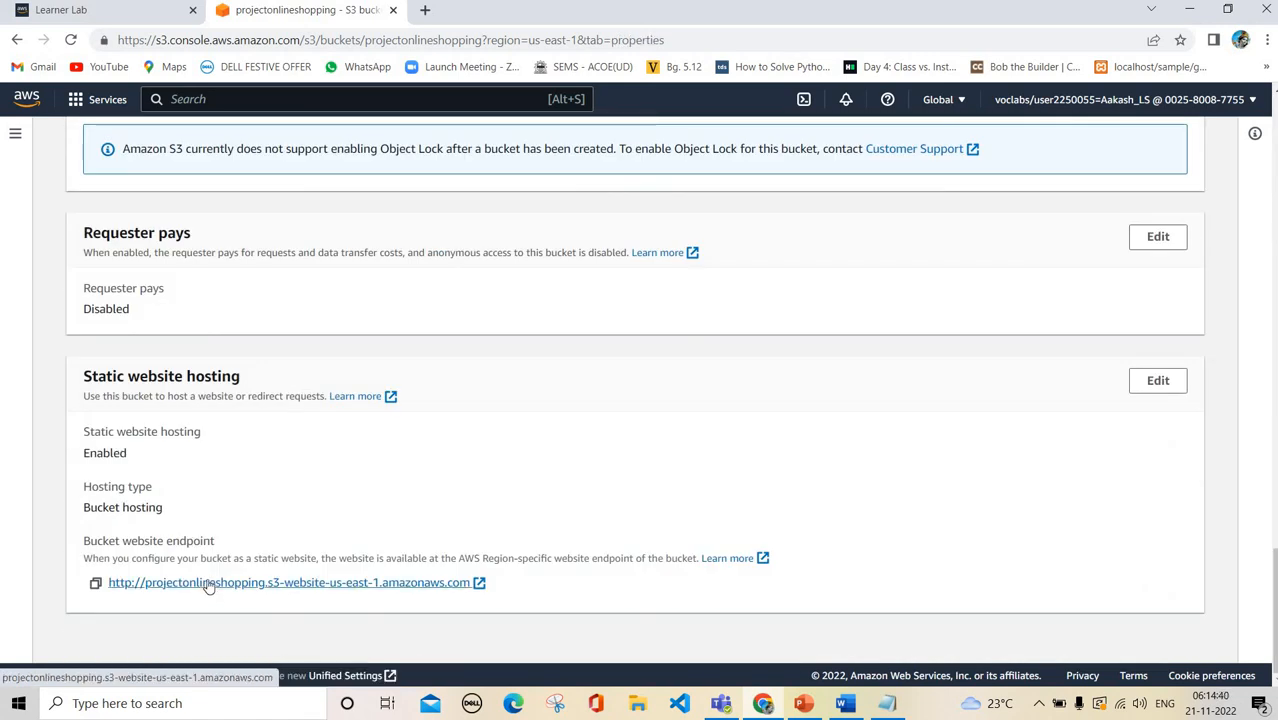
# Open the website endpoint's Register page and enter the registrant's name
pyautogui.click(210, 583)
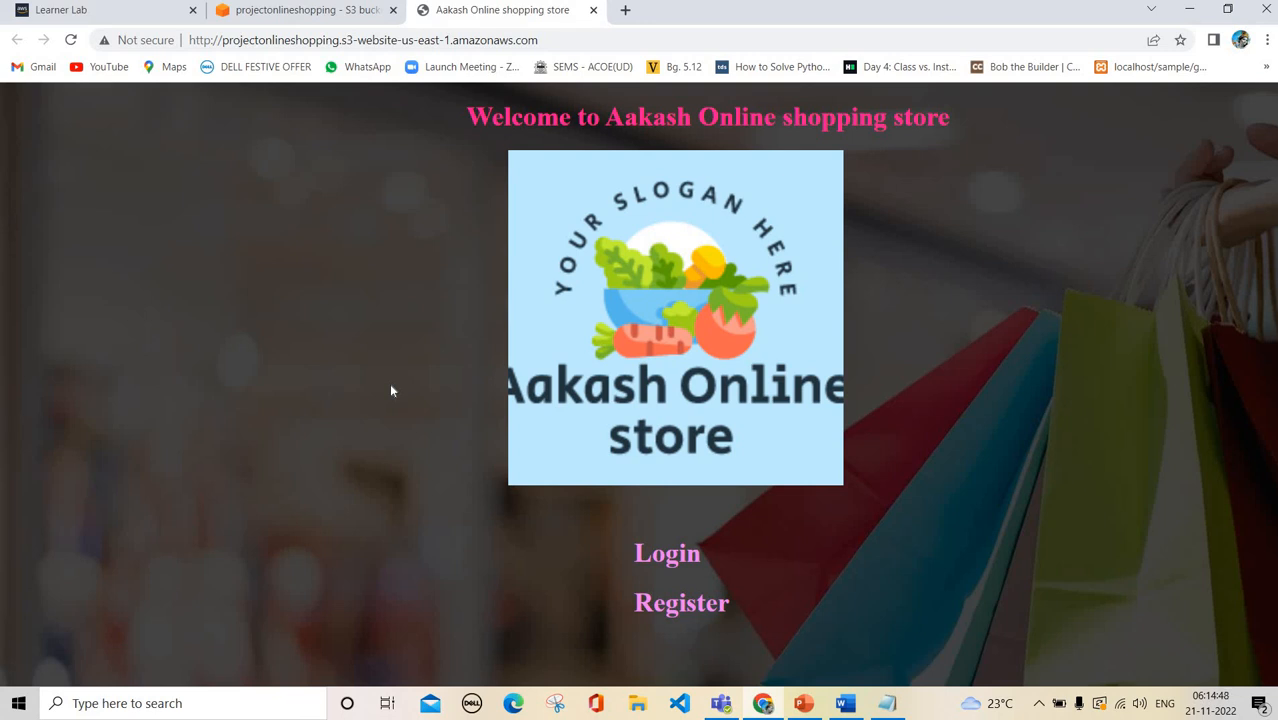
pyautogui.click(697, 603)
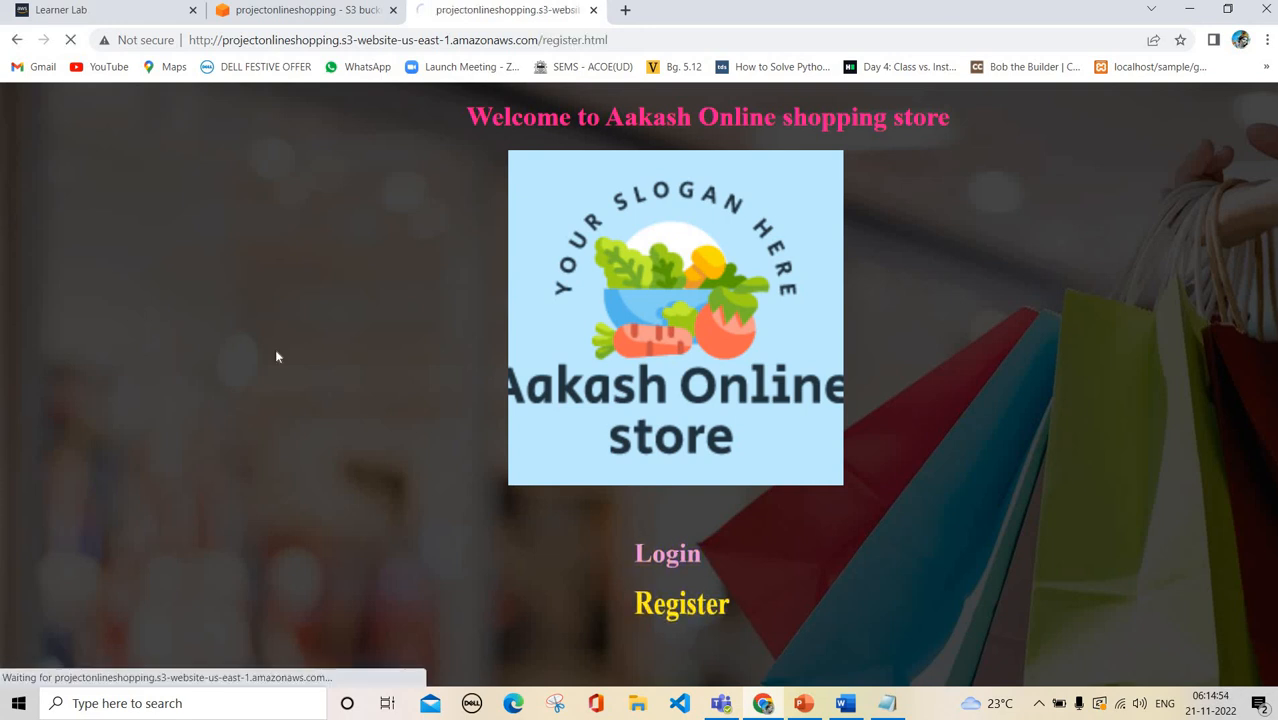
pyautogui.click(266, 319)
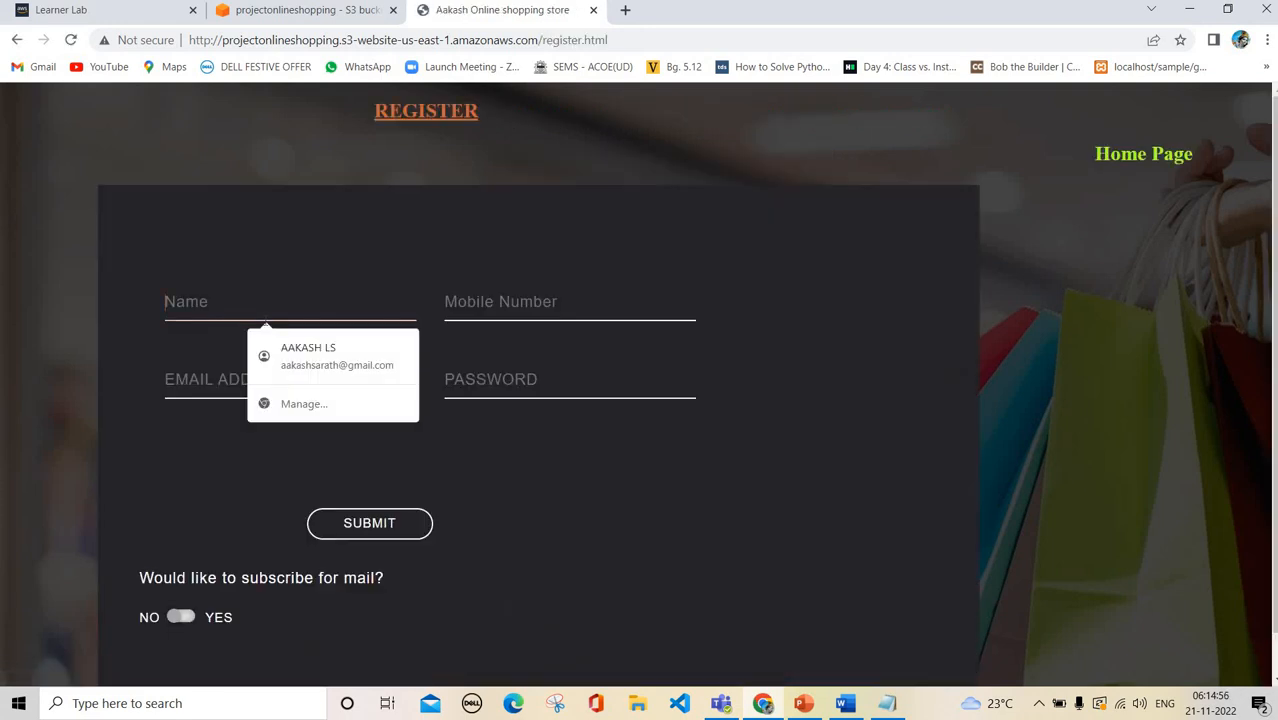
pyautogui.write('arvin')
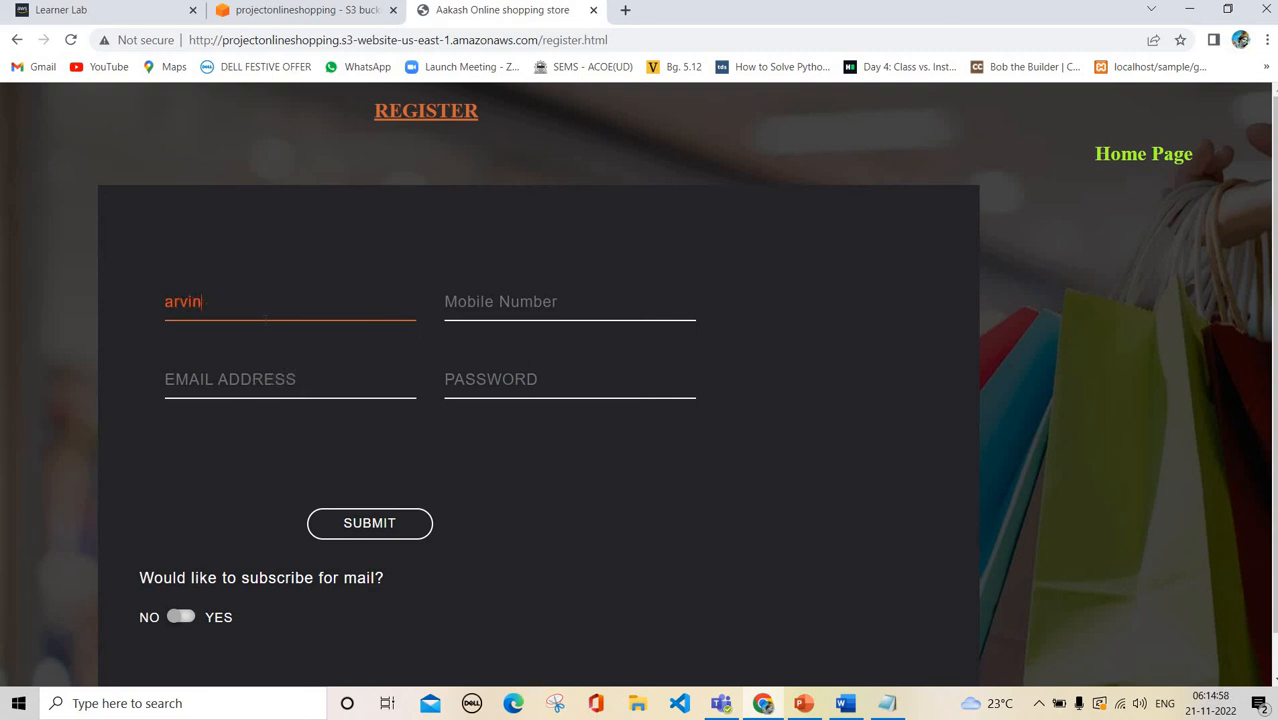
pyautogui.press('BackSpace')
pyautogui.write('akash')
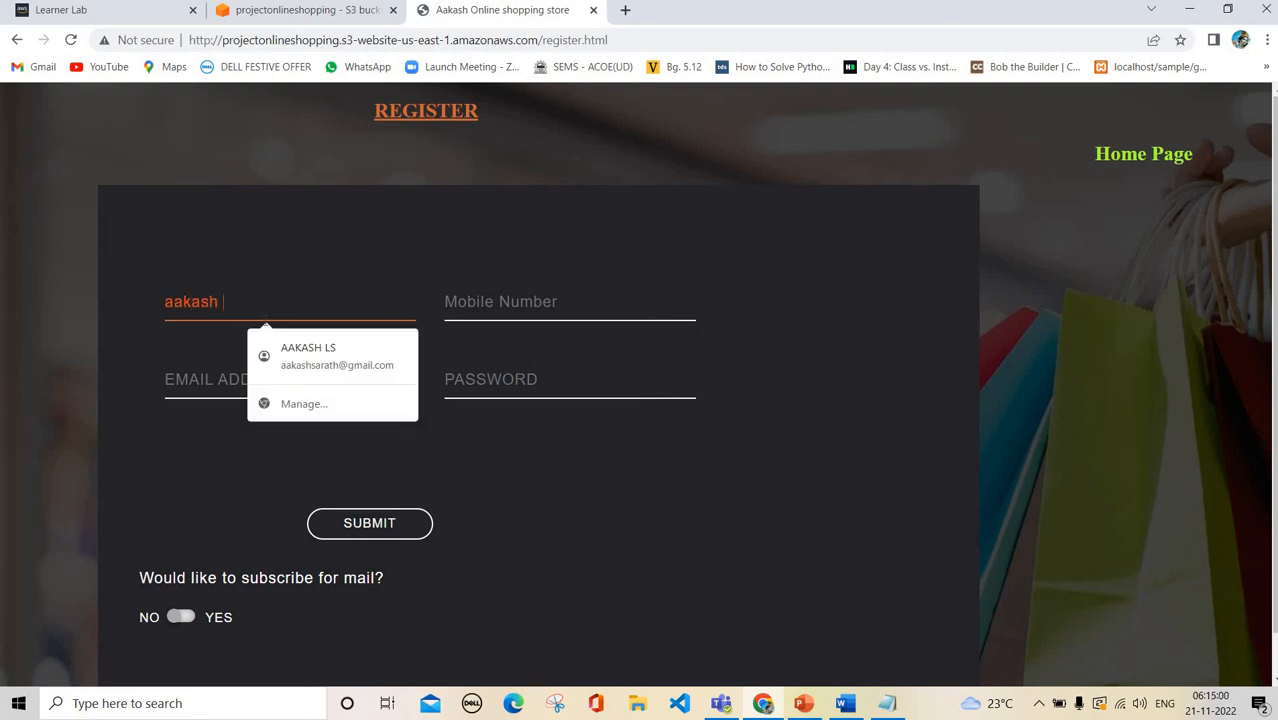
pyautogui.write(' LS')
# Fill in the mobile number, e-mail address and password fields
pyautogui.press('Tab')
pyautogui.write('45454')
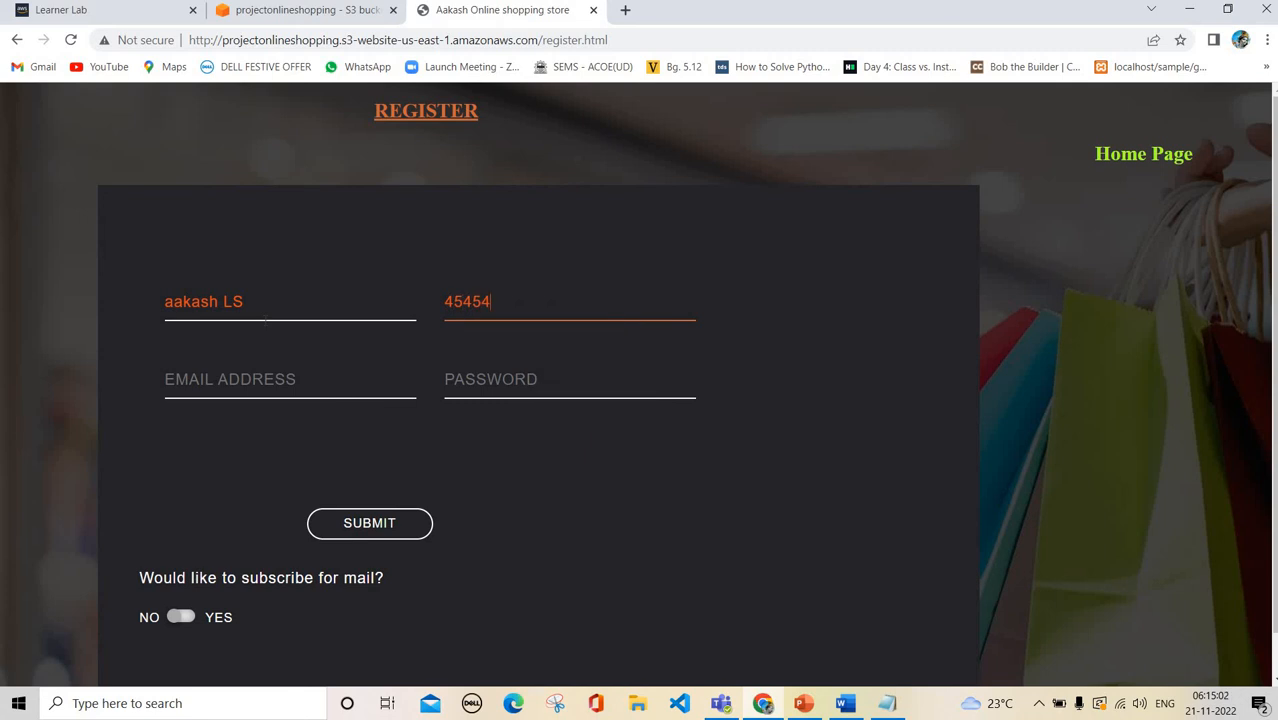
pyautogui.write('65653232')
pyautogui.press('Tab')
pyautogui.write('abc@')
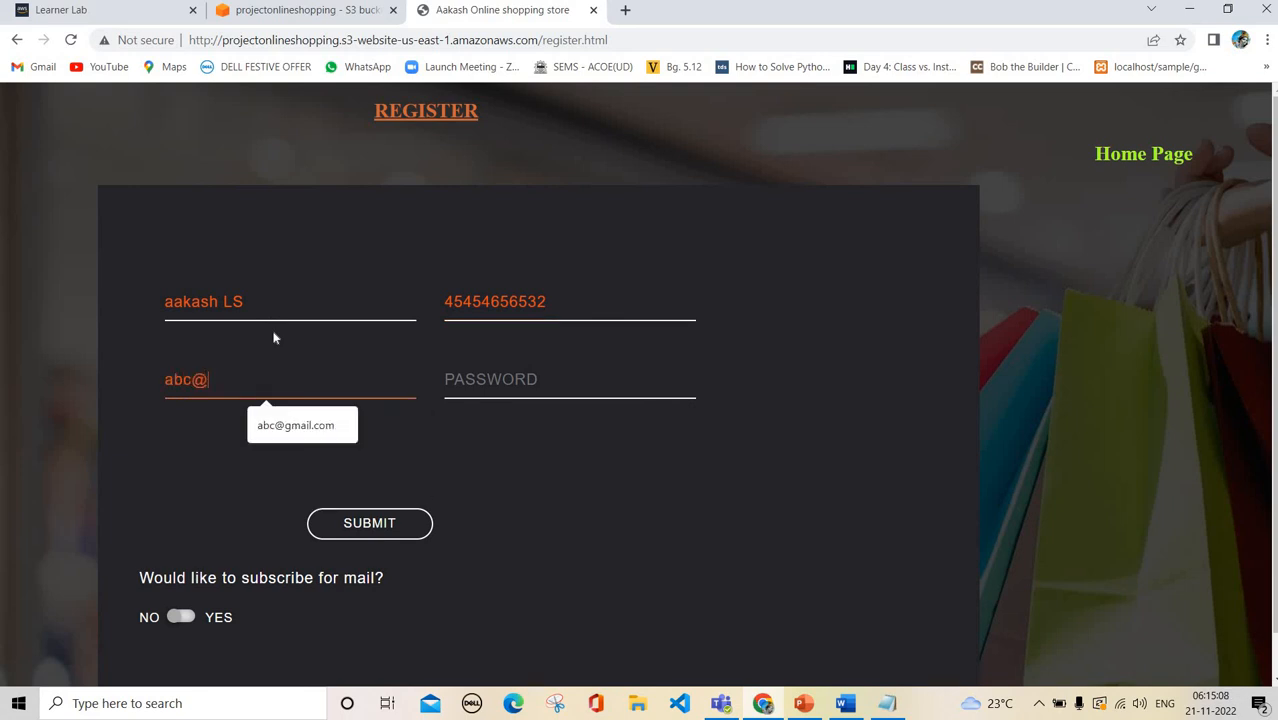
pyautogui.write('gmail.com')
pyautogui.press('Tab')
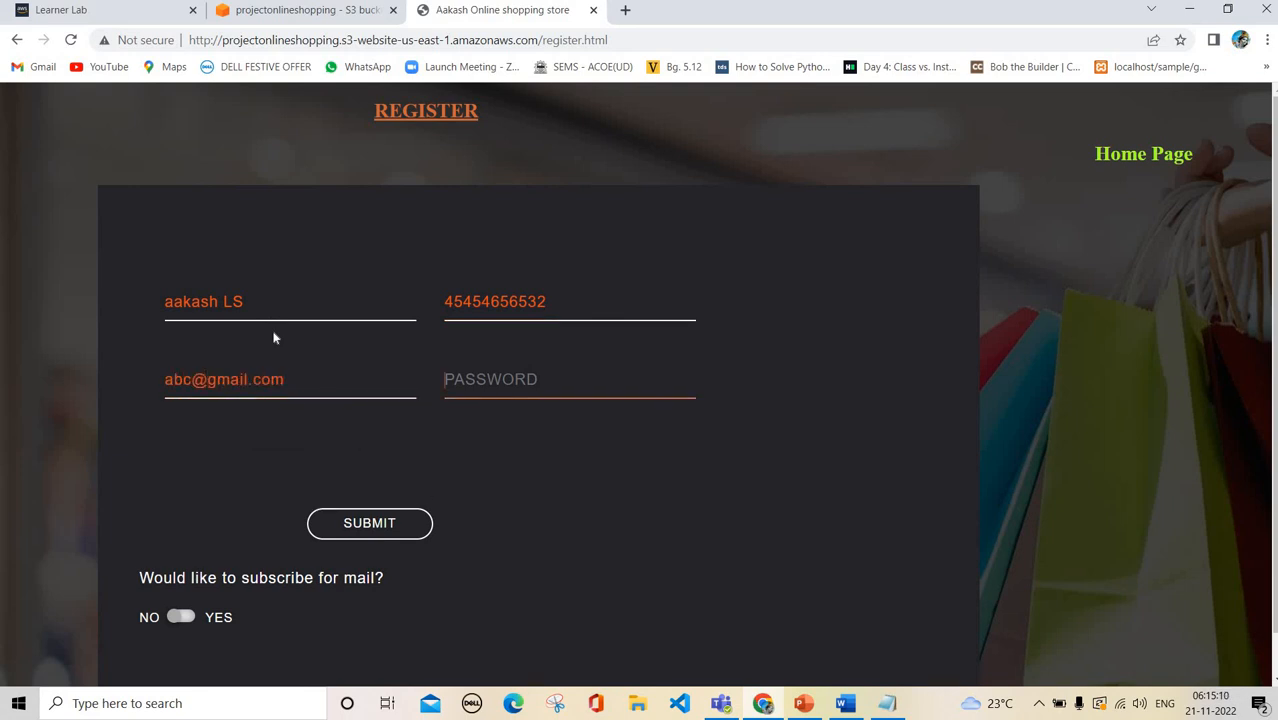
pyautogui.write('123')
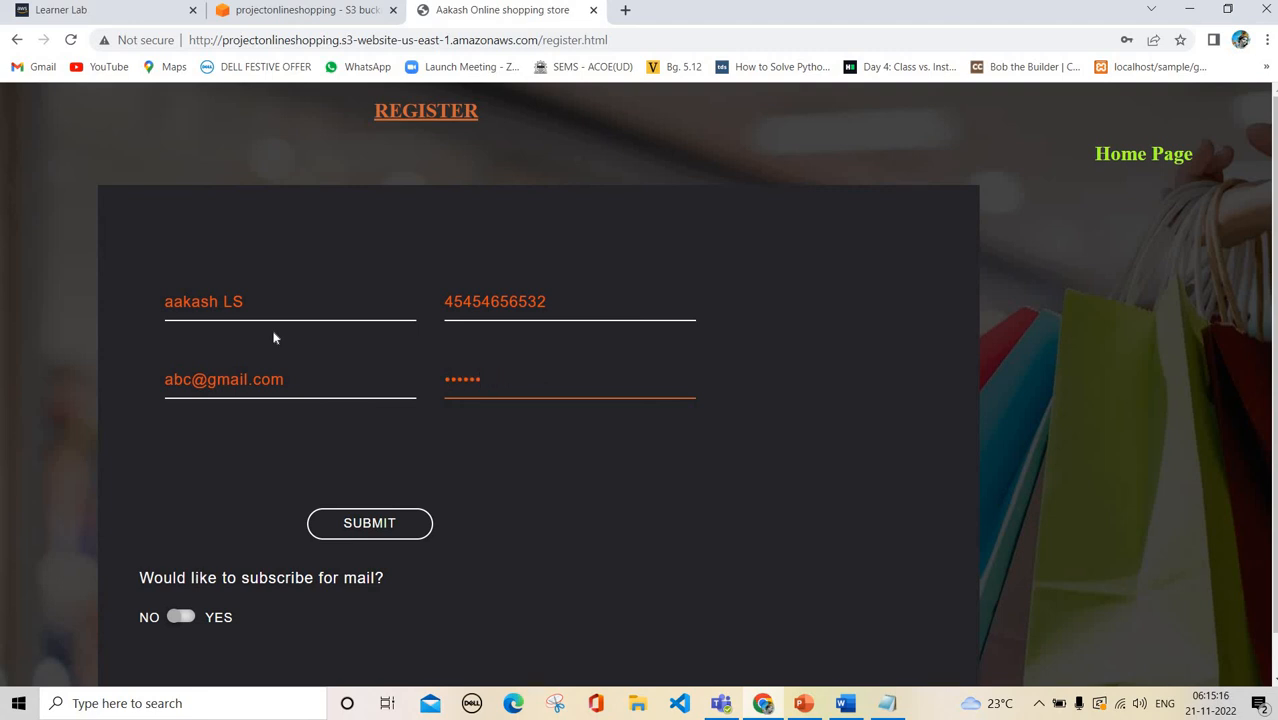
pyautogui.write('4567890')
# Opt in to mail, submit, then trim the mobile number to ten digits and resubmit
pyautogui.scroll(-1, 350, 474)
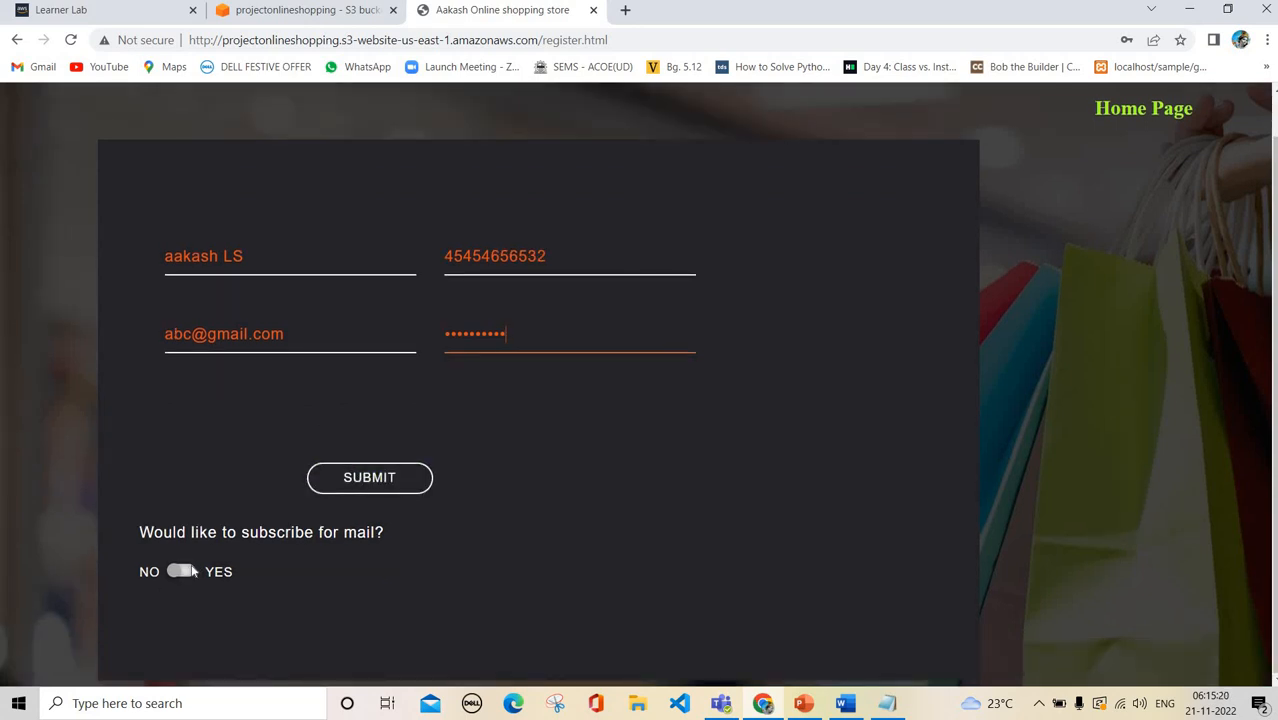
pyautogui.click(190, 570)
pyautogui.click(363, 479)
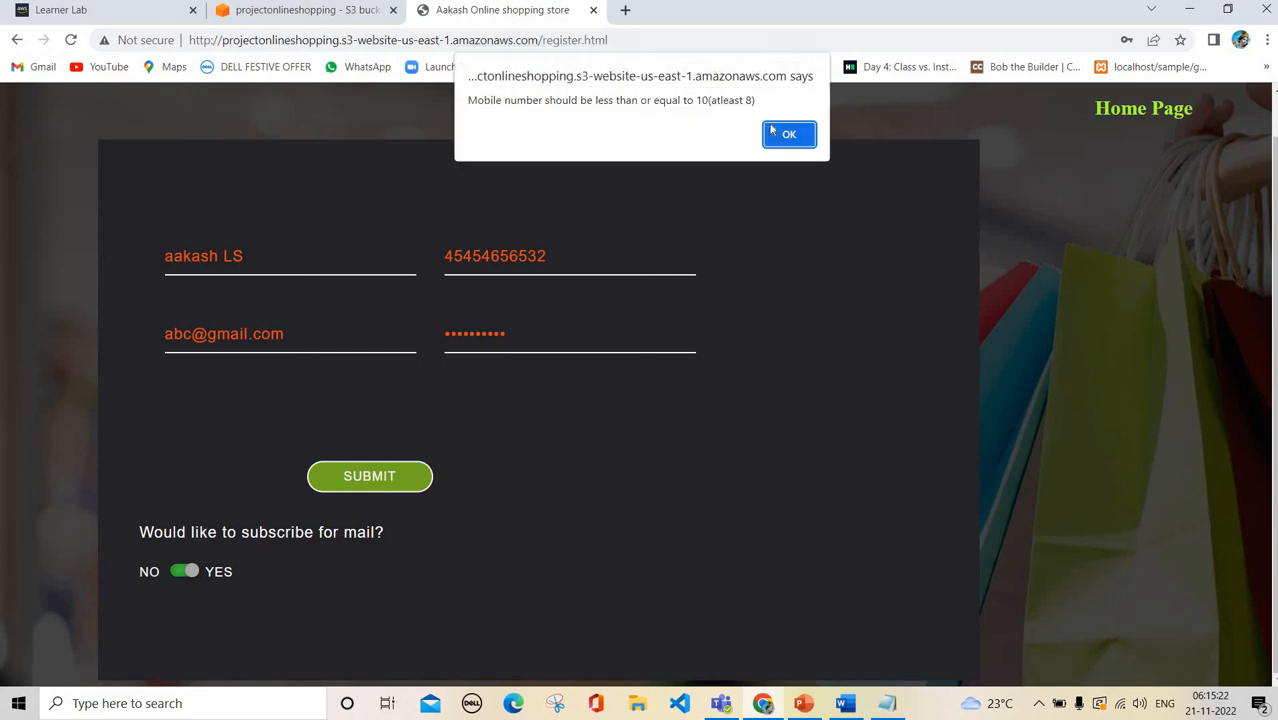
pyautogui.press('Return')
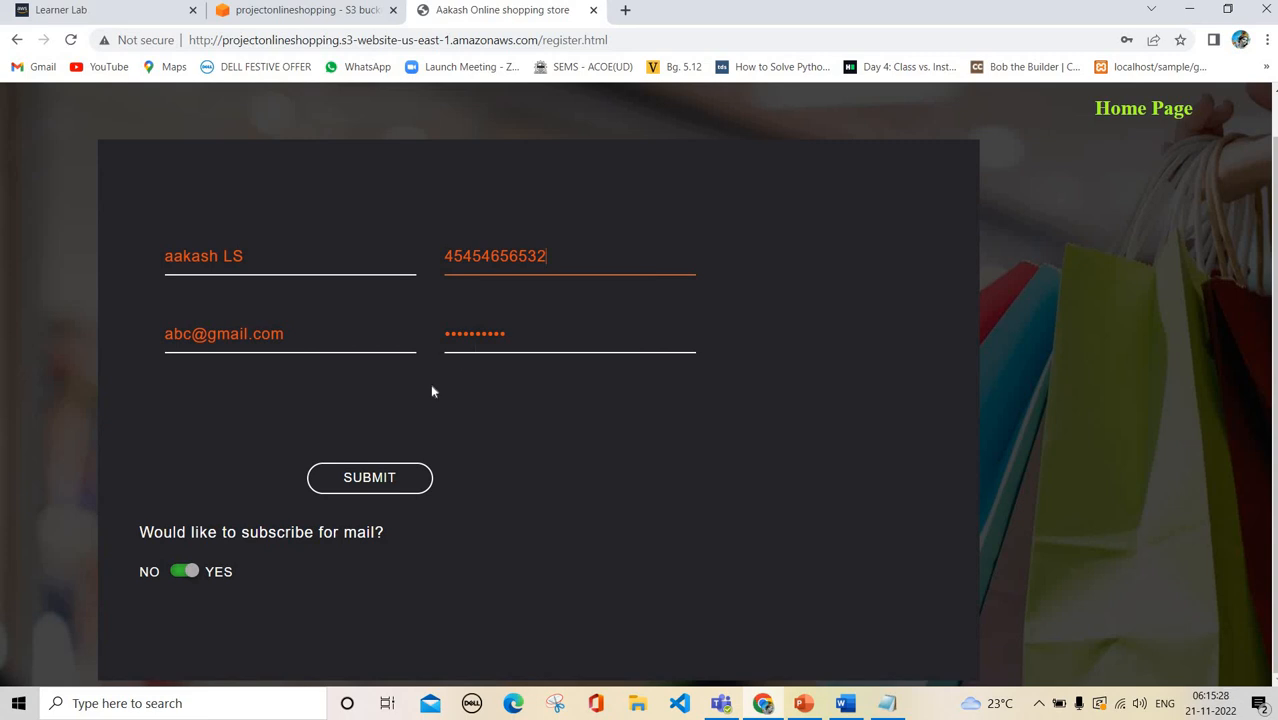
pyautogui.press('BackSpace')
pyautogui.click(392, 478)
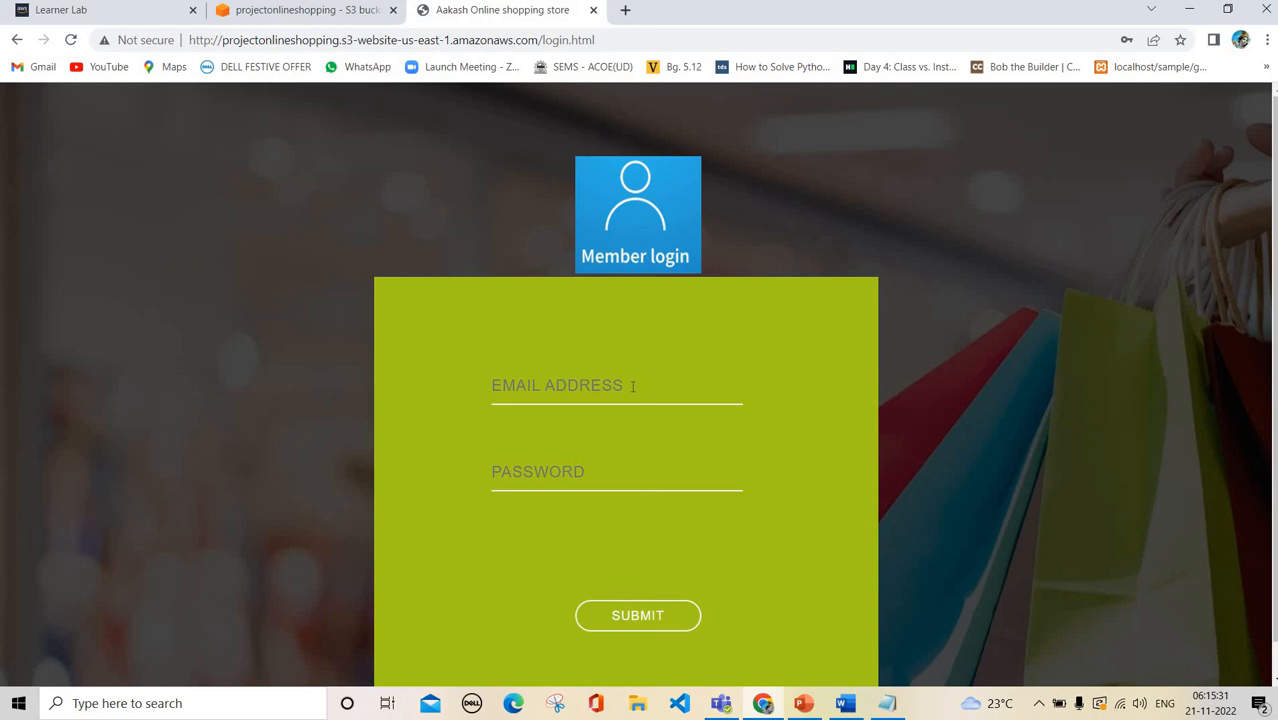
# Log in with the saved registered e-mail and password, dismissing the confirmation and save-password prompt
pyautogui.click(632, 386)
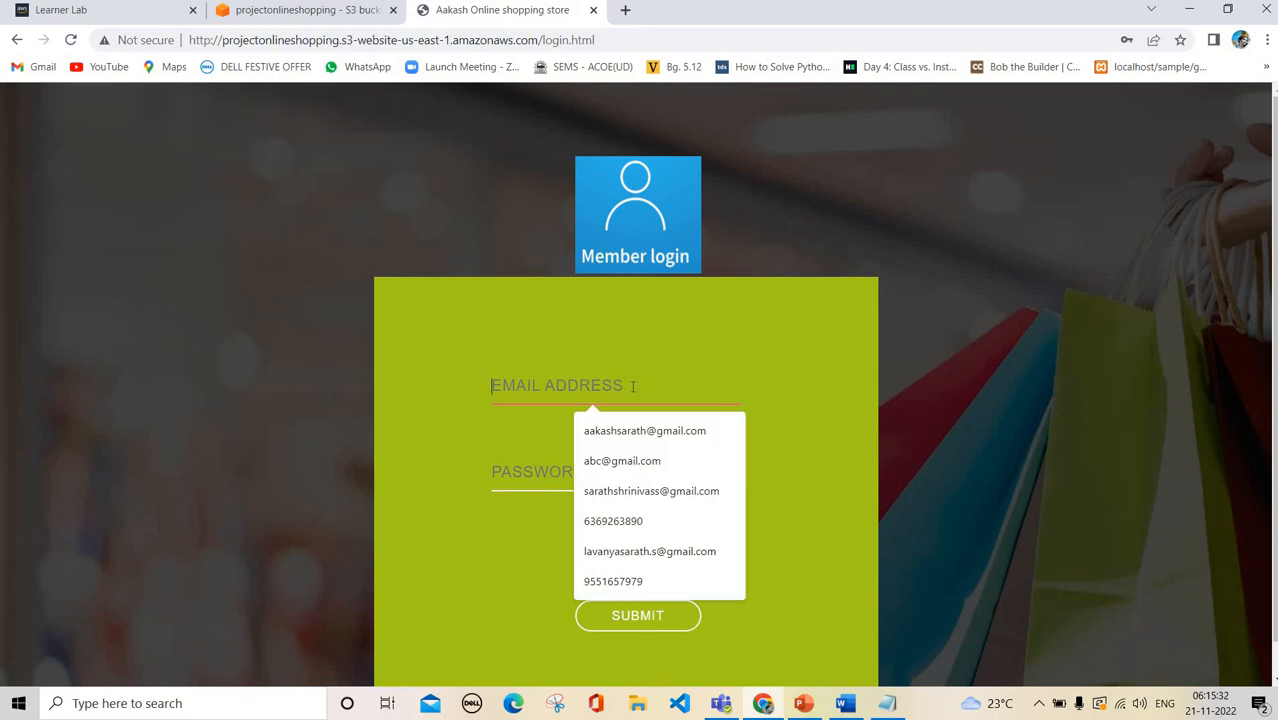
pyautogui.press('Down')
pyautogui.press('Down')
pyautogui.press('Return')
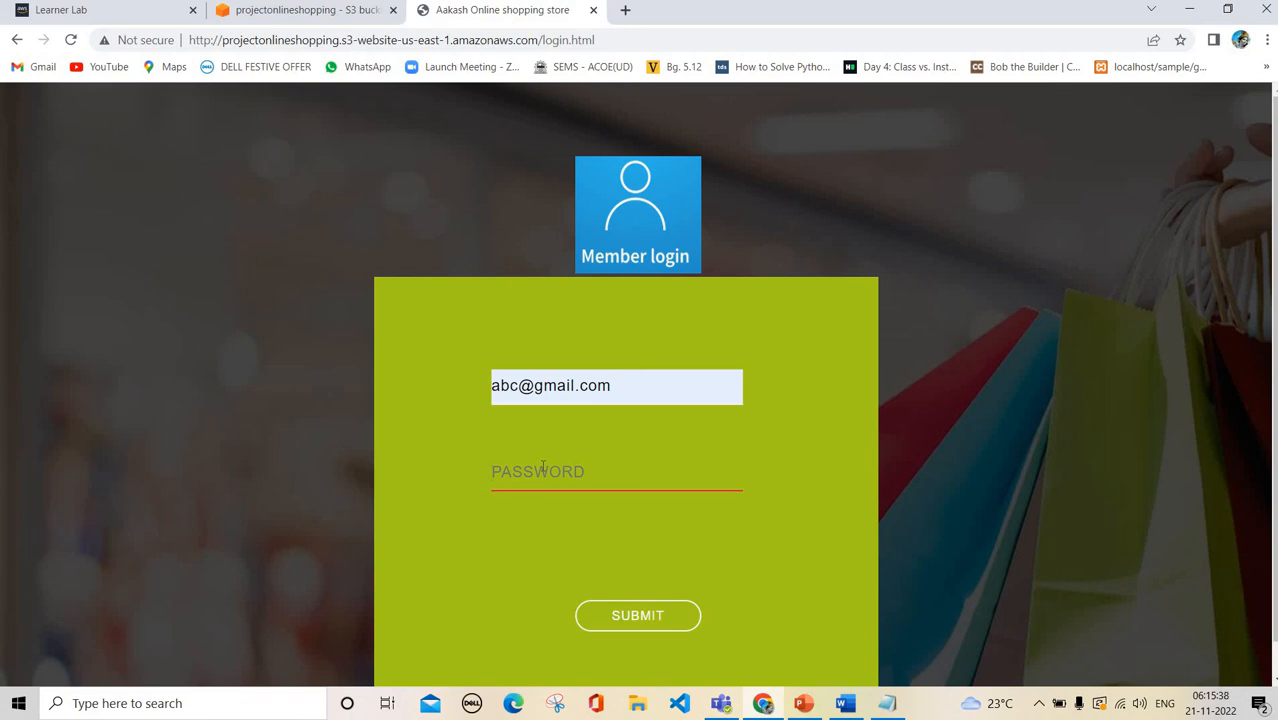
pyautogui.write('1234')
pyautogui.click(680, 616)
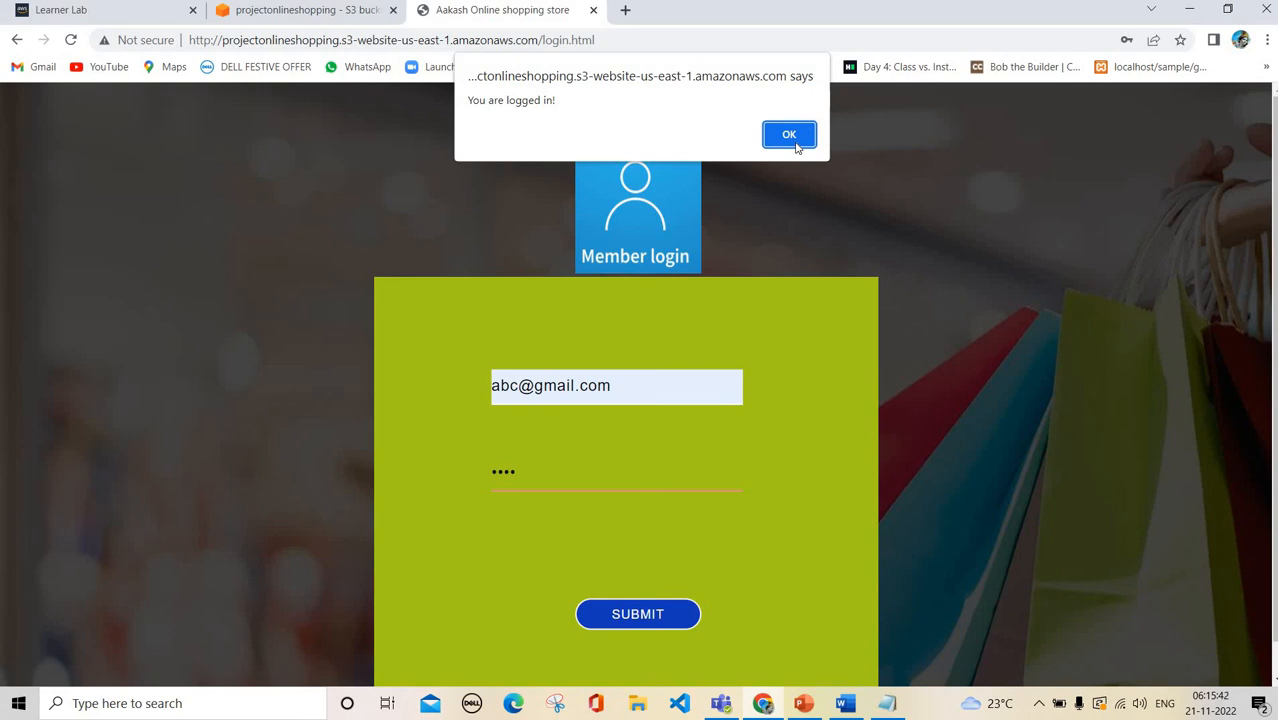
pyautogui.press('Return')
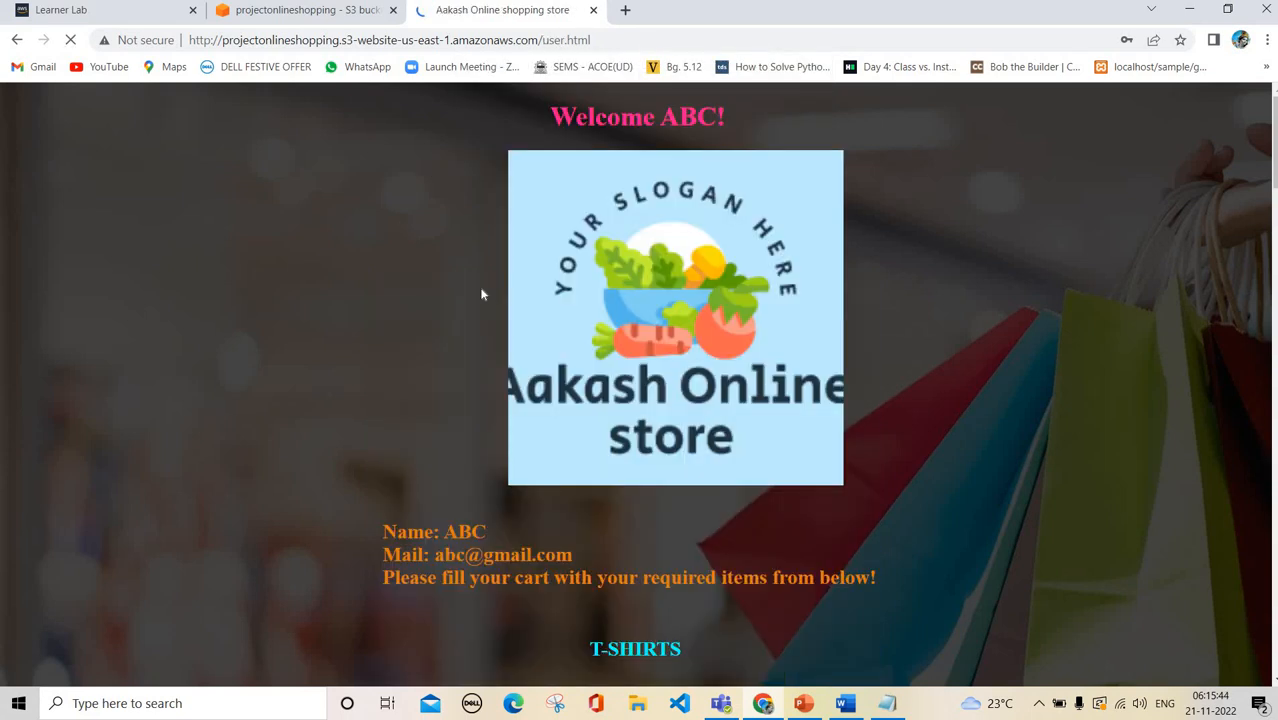
pyautogui.click(1182, 66)
# Close the store tab and return to the S3 buckets list
pyautogui.hotkey('ctrl', 'w')
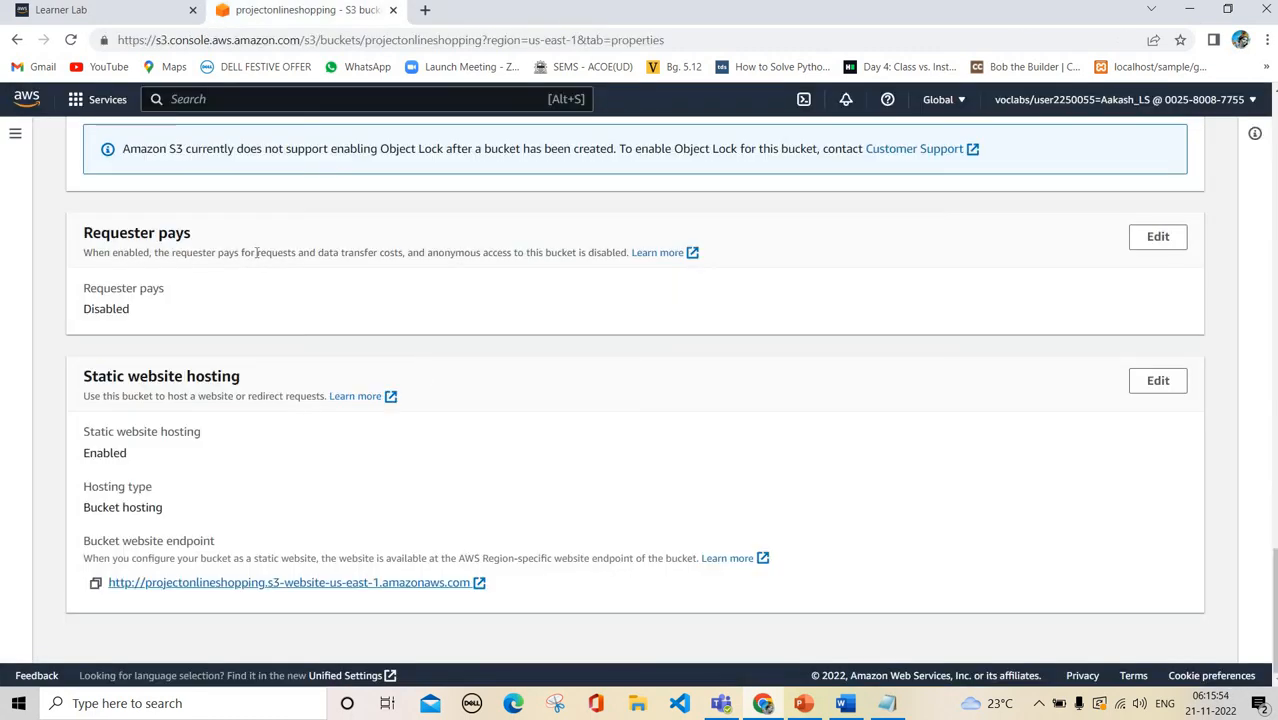
pyautogui.scroll(10, 177, 228)
pyautogui.scroll(10, 177, 228)
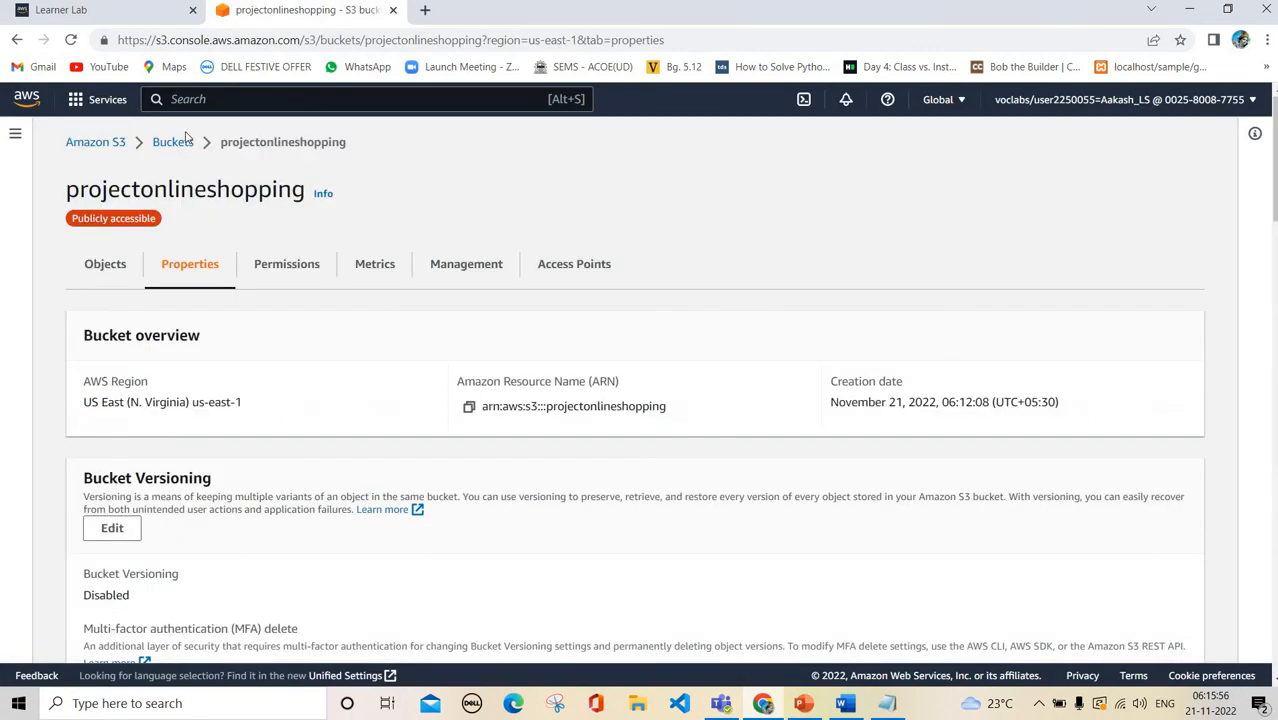
pyautogui.click(174, 143)
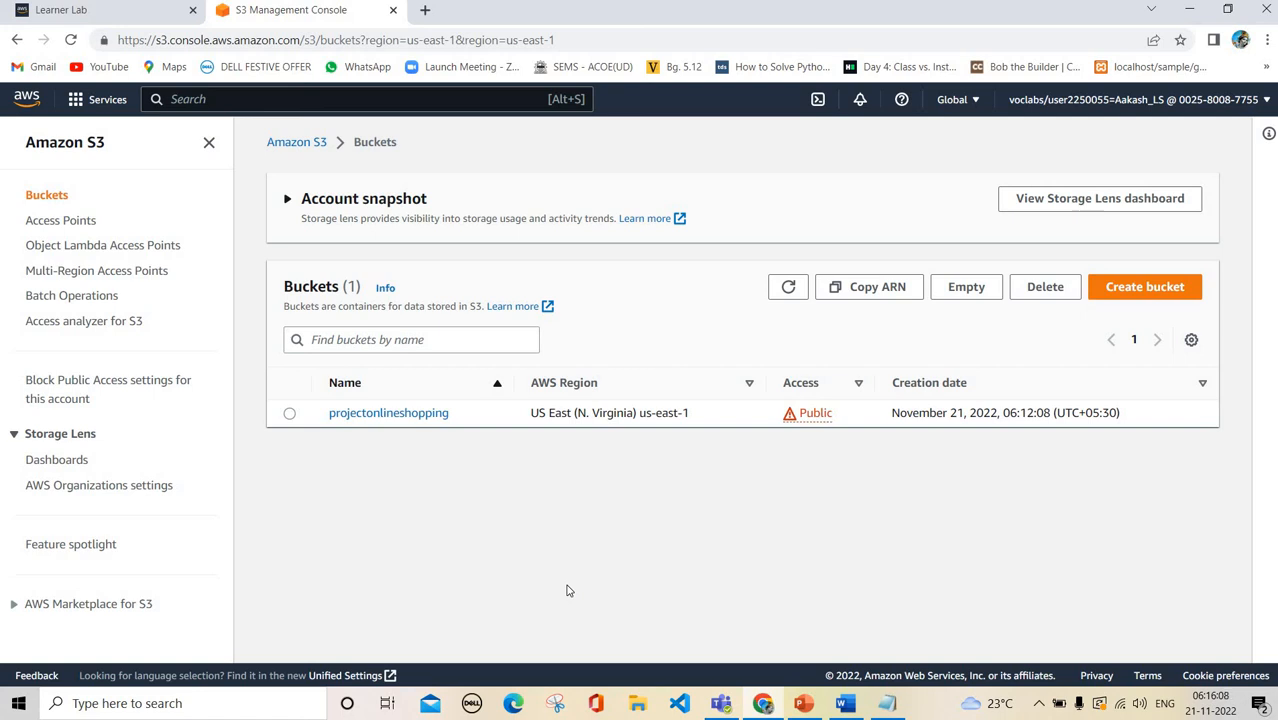
# Show the Problem Statement slide (slide 2) of the PowerPoint presentation
pyautogui.click(818, 708)
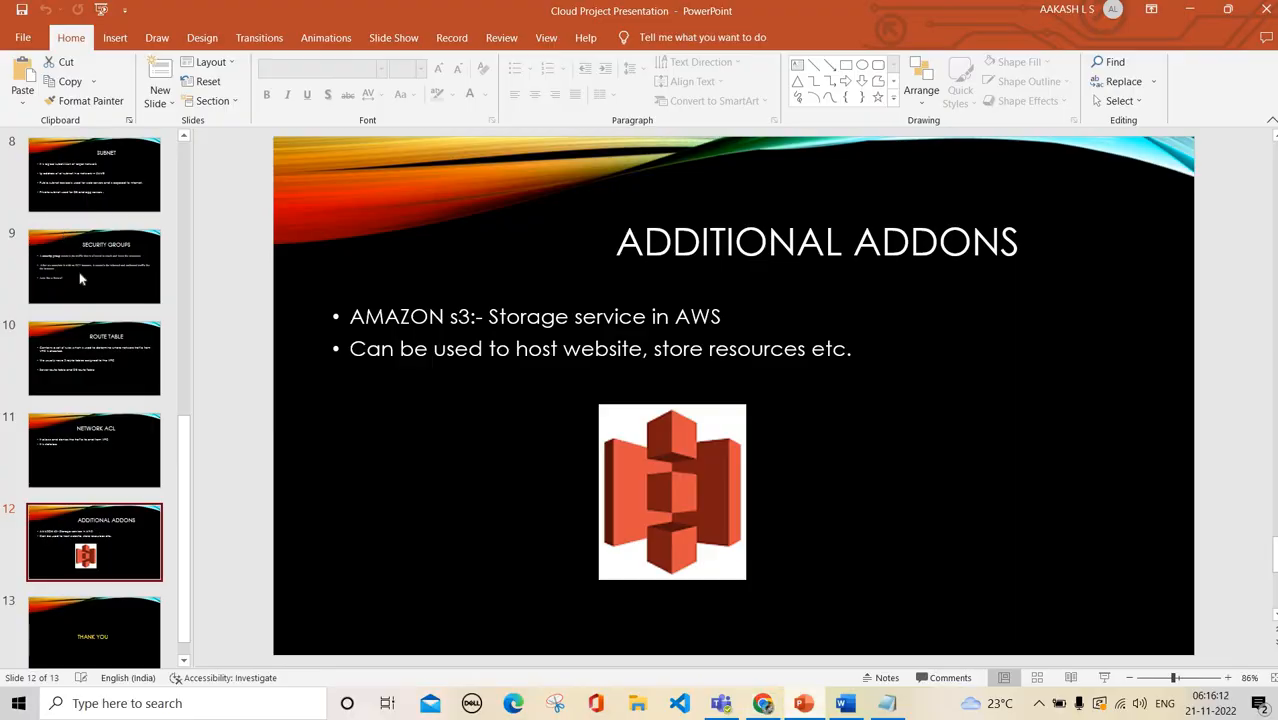
pyautogui.scroll(8, 113, 268)
pyautogui.click(113, 268)
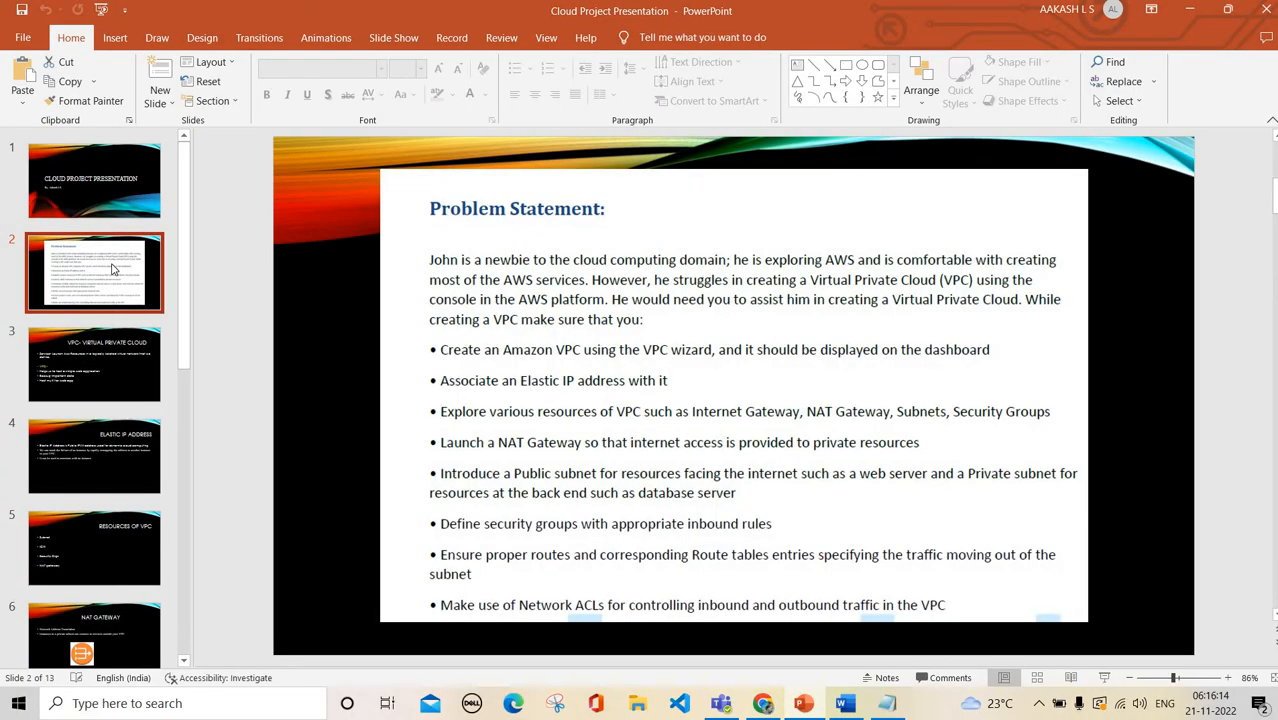